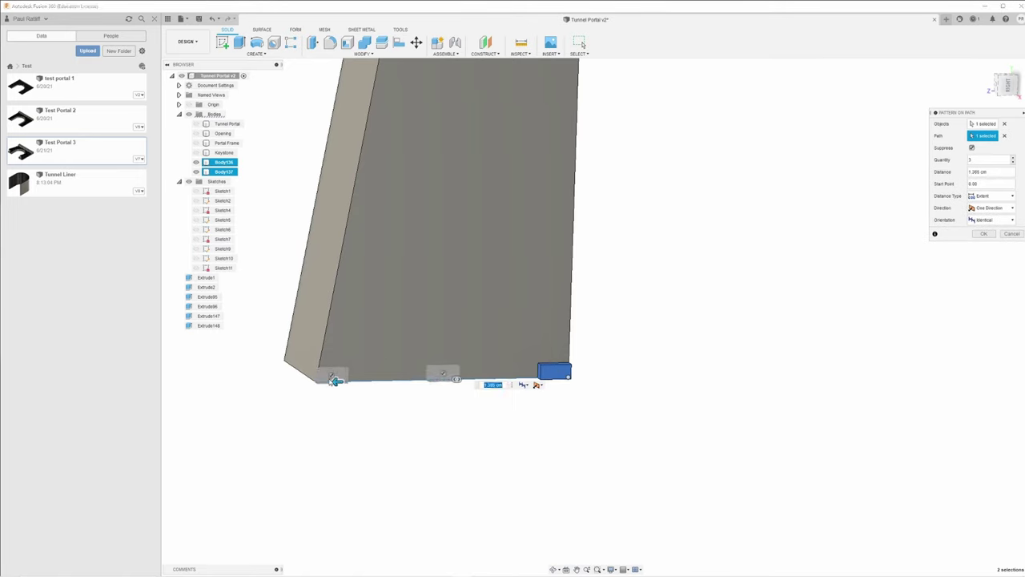
Adjust the brick path pattern's distance to about 1.378 cm so the last brick aligns with the support's lower corner
{"action": "scroll", "coordinate": [320, 389], "scroll_direction": "up", "scroll_amount": 5}
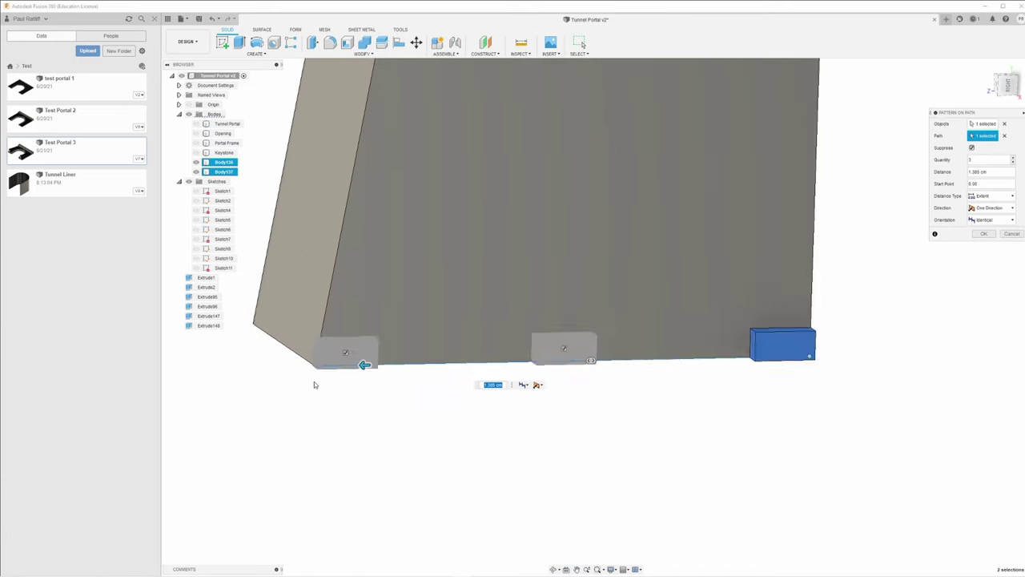
{"action": "middle_click_drag", "start_coordinate": [329, 371], "coordinate": [357, 380], "text": "shift"}
{"action": "left_click_drag", "start_coordinate": [416, 331], "coordinate": [419, 330]}
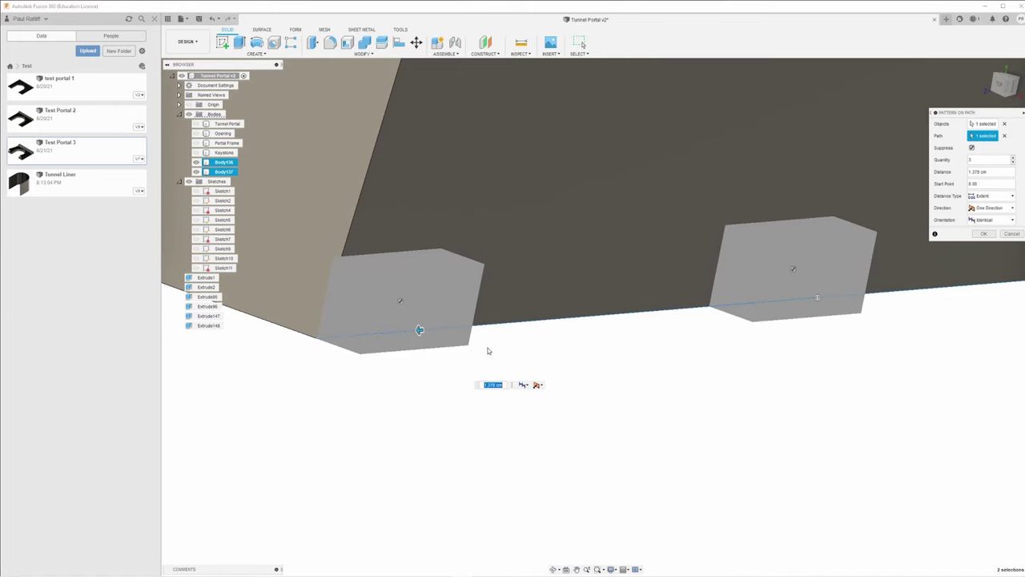
{"action": "middle_click_drag", "start_coordinate": [670, 338], "coordinate": [647, 334], "text": "shift"}
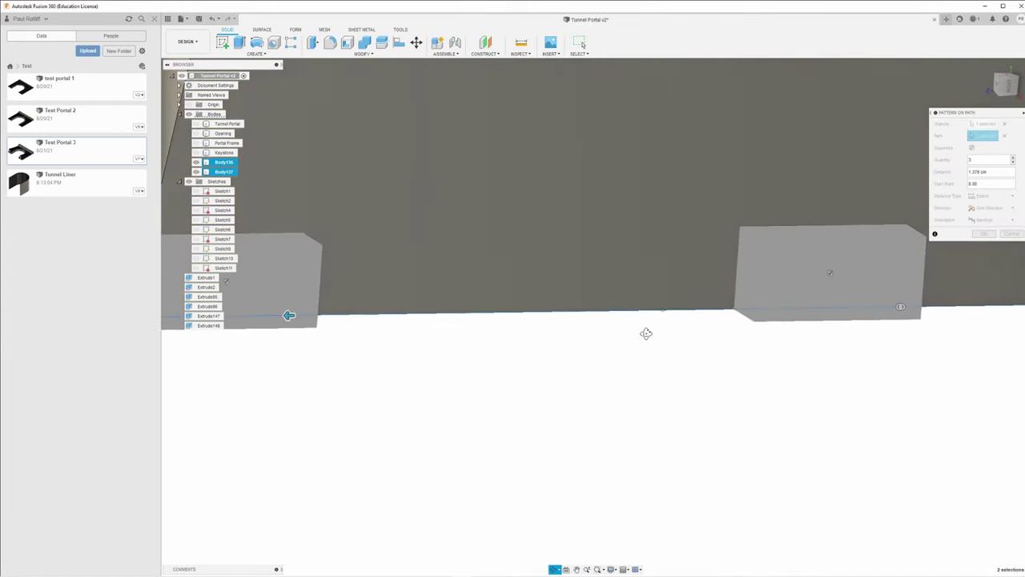
Set the brick path pattern's quantity to 8 and apply the pattern
{"action": "left_click", "coordinate": [1013, 159]}
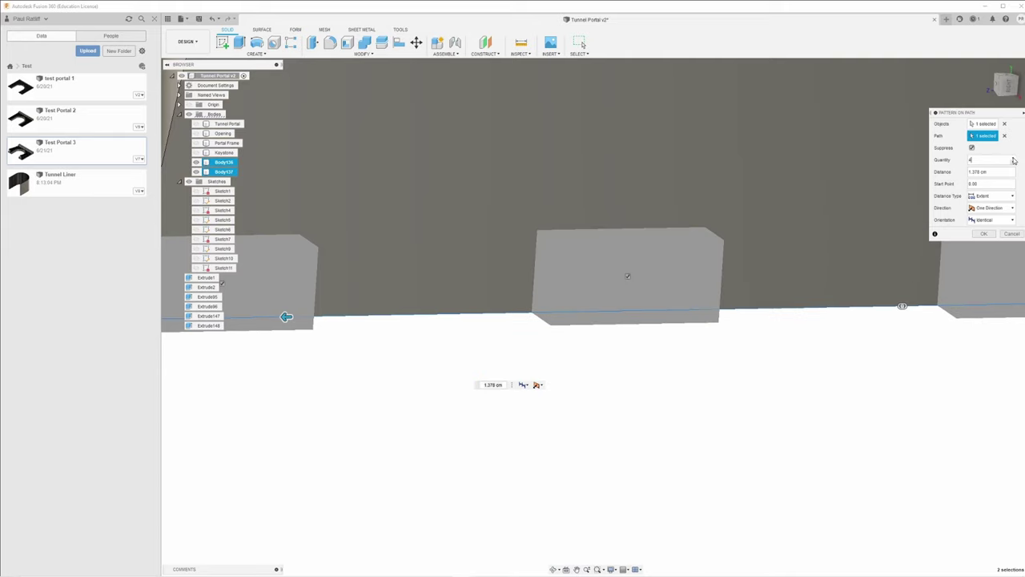
{"action": "left_click", "coordinate": [1014, 160]}
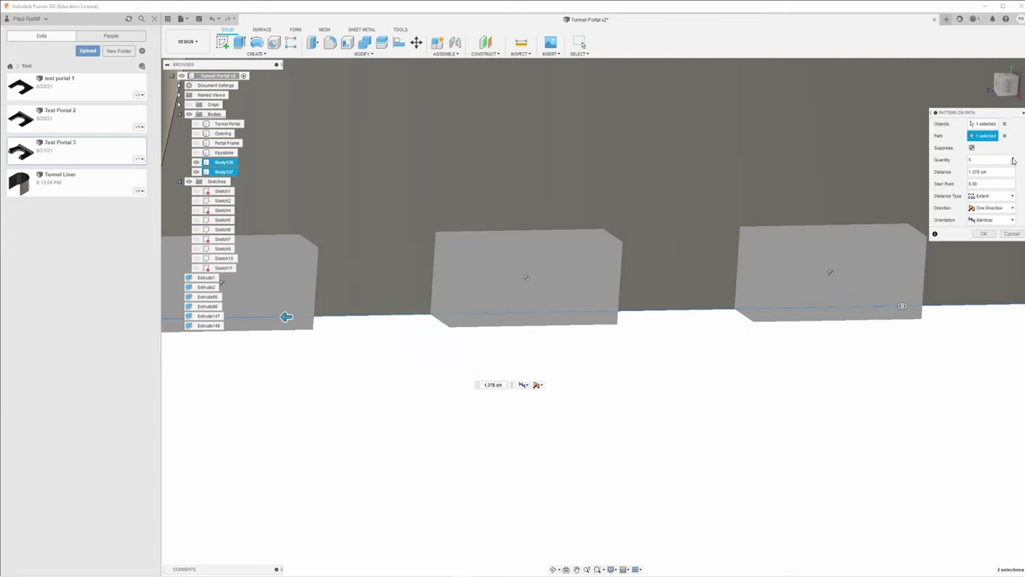
{"action": "left_click", "coordinate": [1014, 160]}
{"action": "left_click", "coordinate": [1013, 159]}
{"action": "left_click", "coordinate": [1013, 159]}
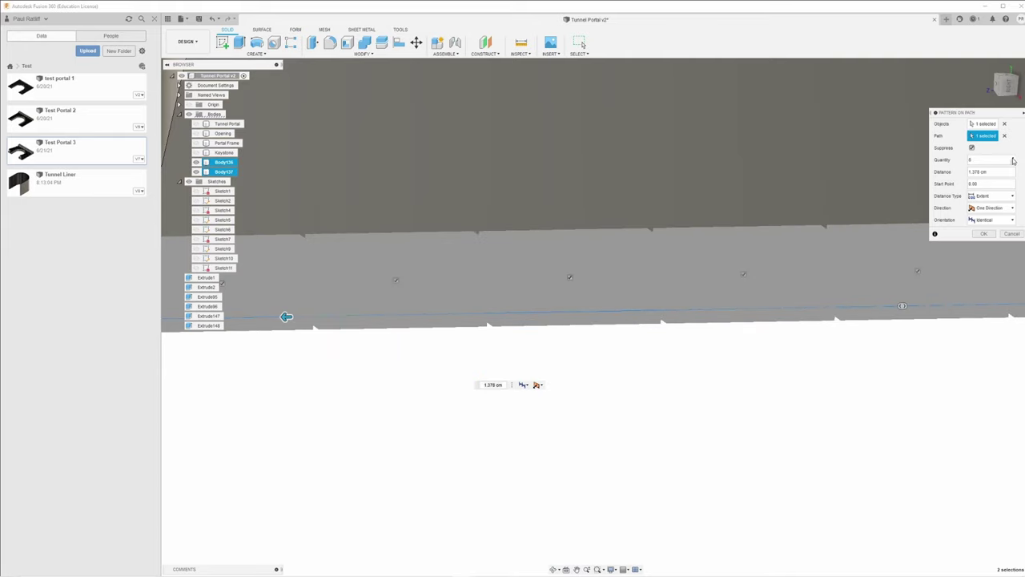
{"action": "mouse_move", "coordinate": [778, 224]}
{"action": "middle_mouse_down", "text": "shift"}
{"action": "mouse_move", "coordinate": [769, 197]}
{"action": "mouse_move", "coordinate": [774, 222]}
{"action": "middle_mouse_up", "text": "shift"}
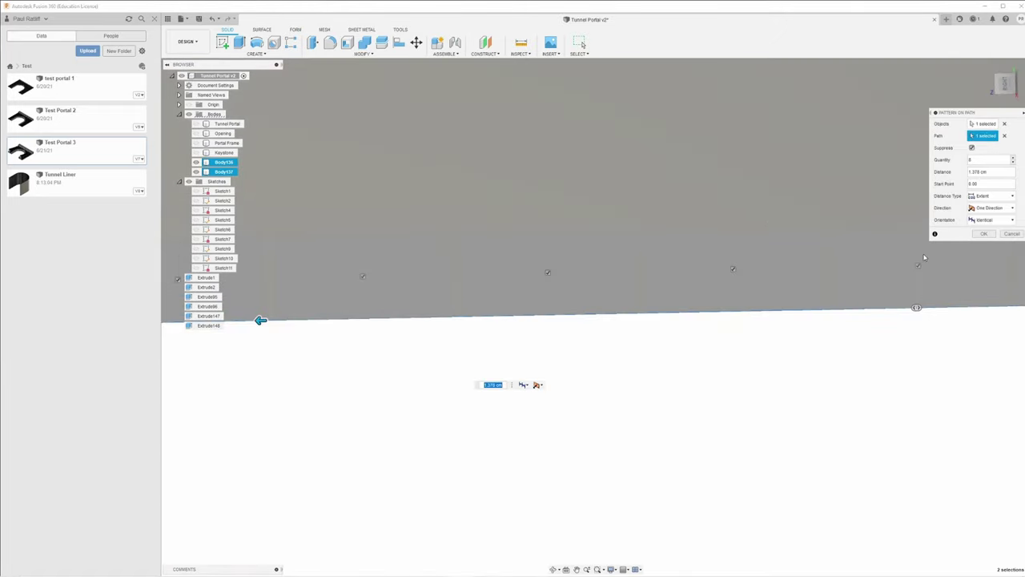
{"action": "left_click", "coordinate": [984, 233]}
Rename the large support body, Body136, as Side Support and hide it
{"action": "scroll", "coordinate": [762, 293], "scroll_direction": "down", "scroll_amount": 5}
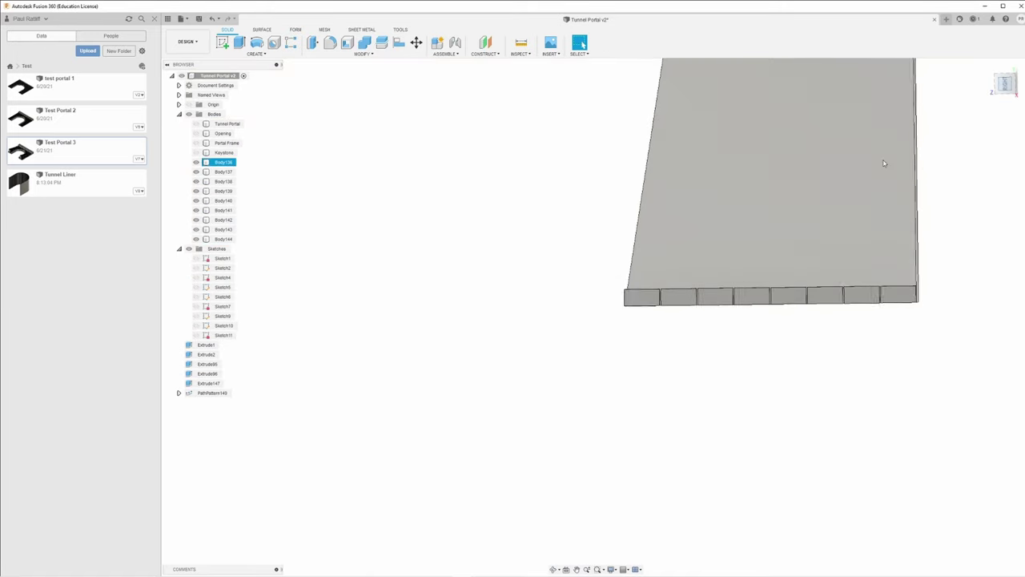
{"action": "middle_click_drag", "start_coordinate": [801, 242], "coordinate": [571, 272]}
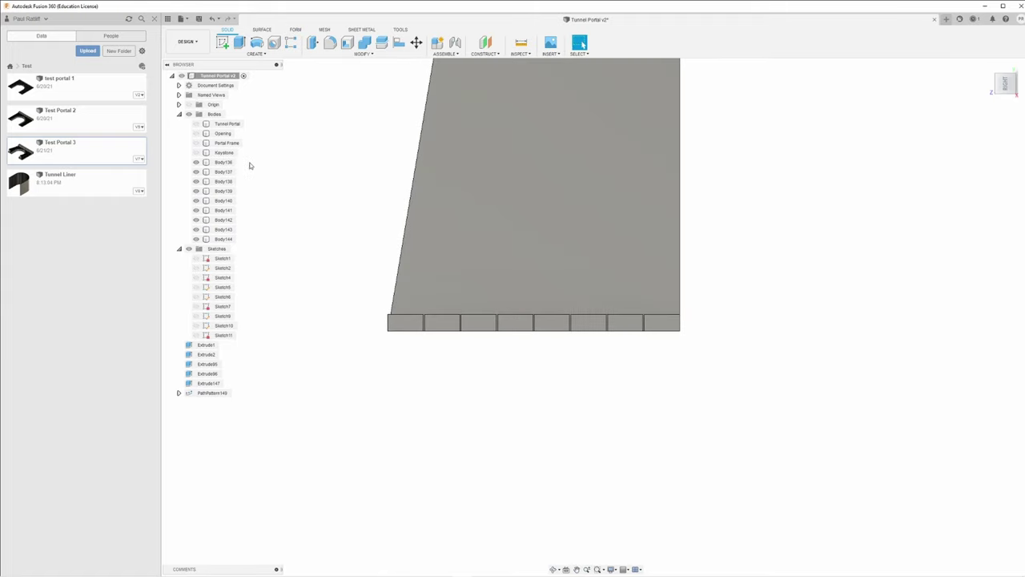
{"action": "left_click", "coordinate": [221, 163]}
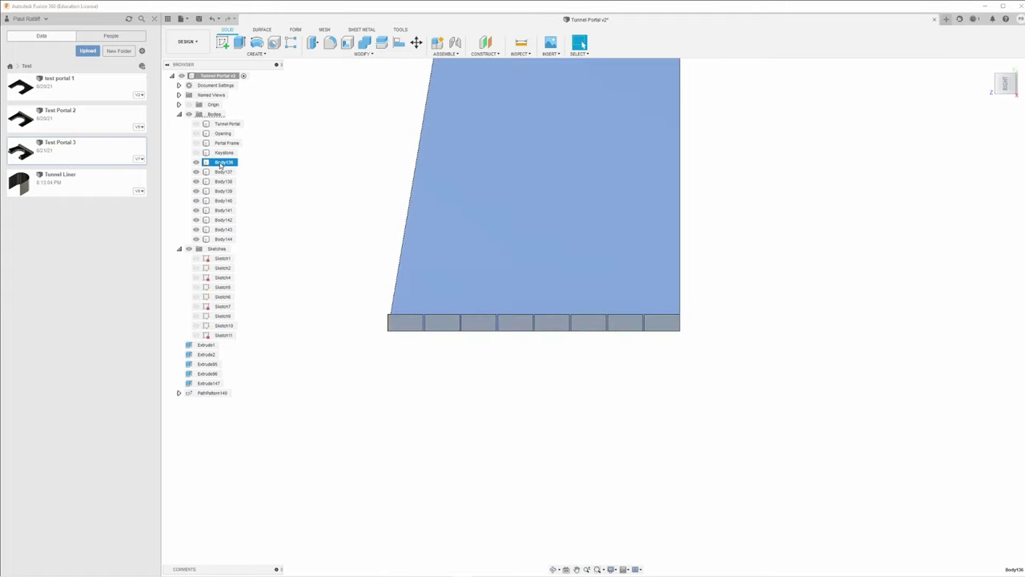
{"action": "type", "text": "Side Support"}
{"action": "key", "text": "Return"}
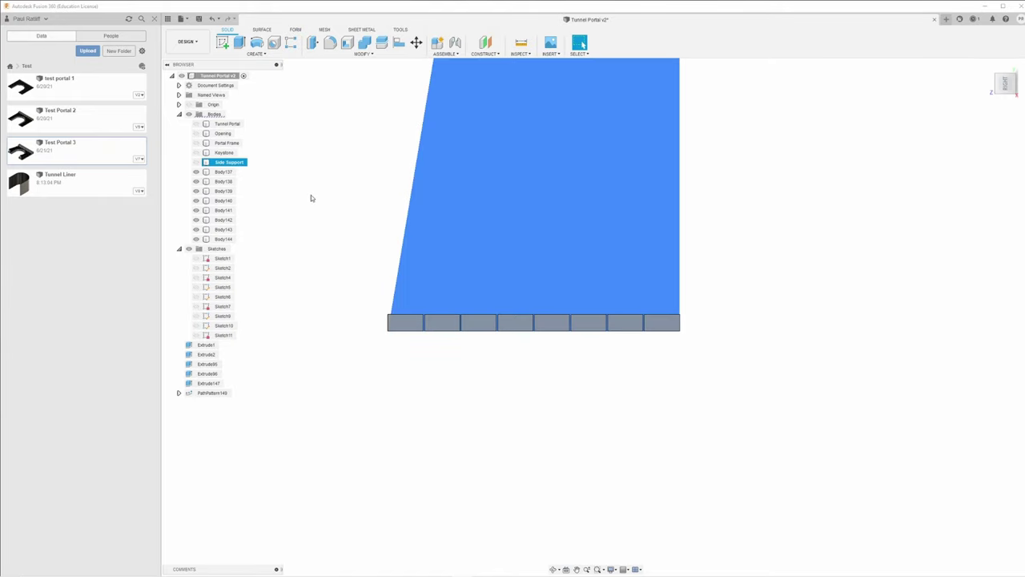
{"action": "left_click", "coordinate": [311, 198]}
Copy the row of eight bricks one course higher, offset about 0.079 cm along the row for a staggered bond
{"action": "left_click", "coordinate": [415, 42]}
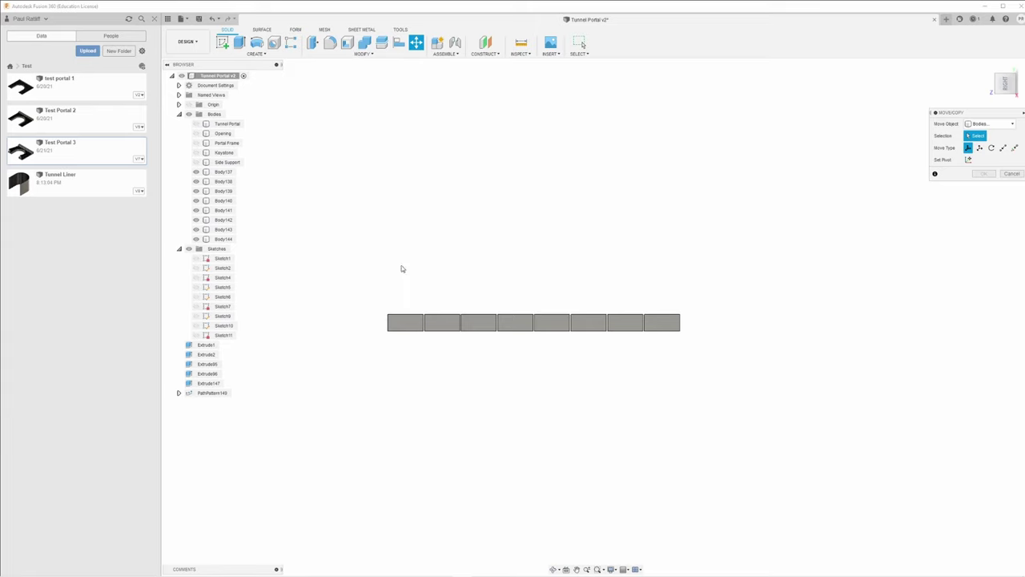
{"action": "left_click_drag", "start_coordinate": [687, 291], "coordinate": [357, 355]}
{"action": "left_click", "coordinate": [968, 245]}
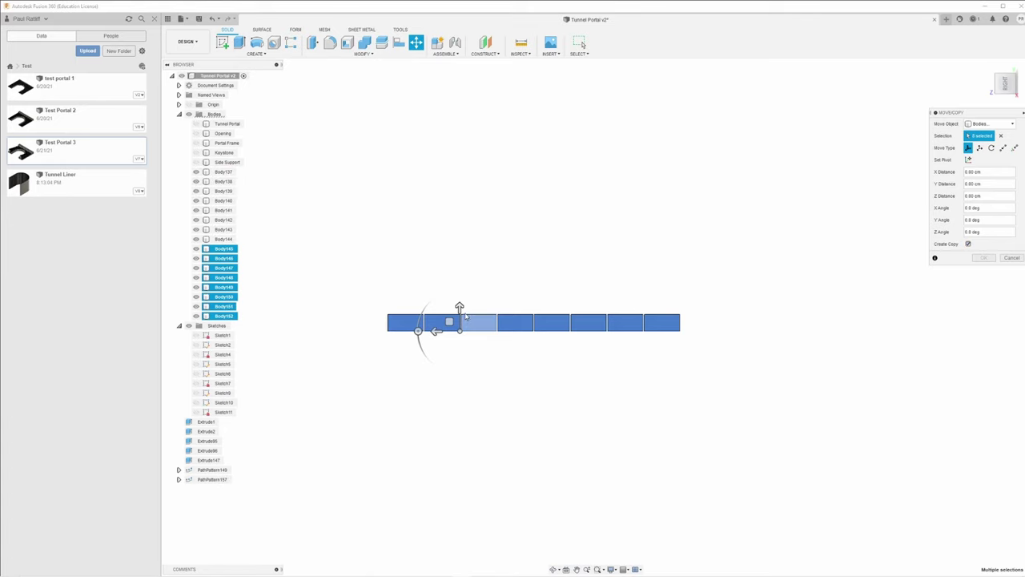
{"action": "scroll", "coordinate": [462, 324], "scroll_direction": "up", "scroll_amount": 4}
{"action": "mouse_move", "coordinate": [463, 325]}
{"action": "left_mouse_down"}
{"action": "mouse_move", "coordinate": [464, 289]}
{"action": "mouse_move", "coordinate": [449, 313]}
{"action": "mouse_move", "coordinate": [472, 317]}
{"action": "left_mouse_up"}
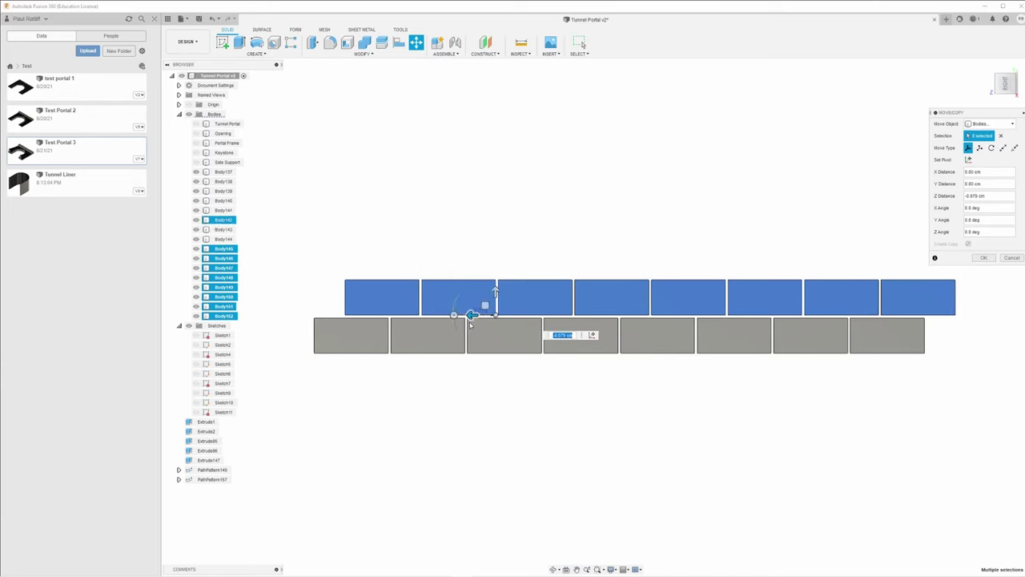
{"action": "left_click", "coordinate": [983, 257]}
Extrude-cut the upper row's overhanging end brick by about 0.079 cm, flush with the lower row
{"action": "scroll", "coordinate": [882, 324], "scroll_direction": "down", "scroll_amount": 3}
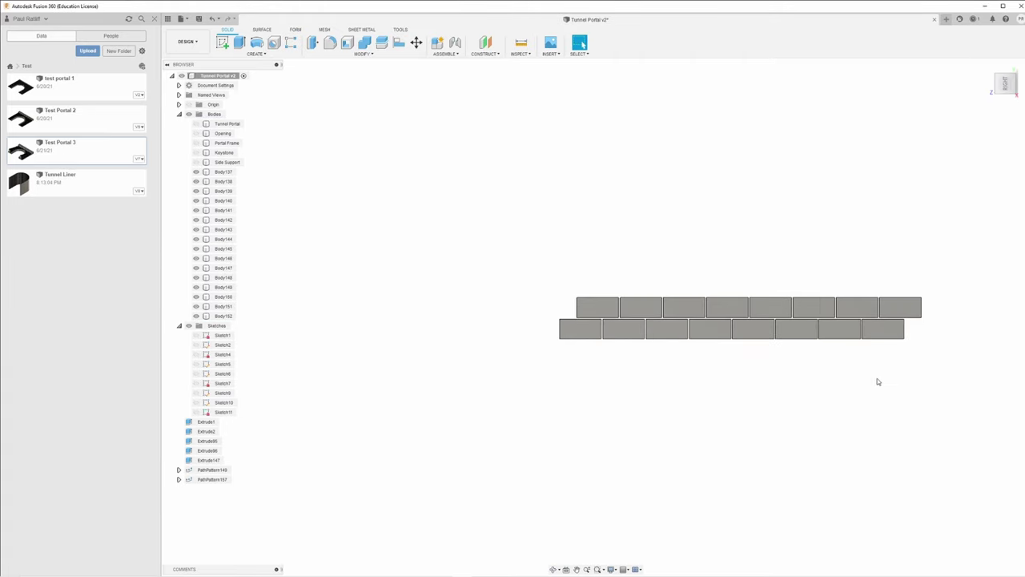
{"action": "middle_click_drag", "start_coordinate": [862, 392], "coordinate": [737, 403], "text": "shift"}
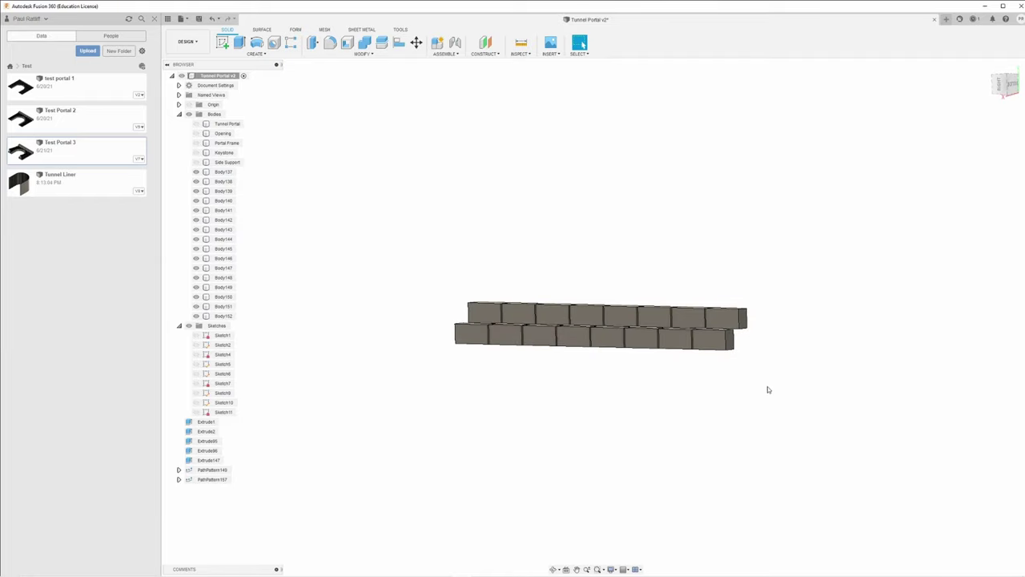
{"action": "key", "text": "e"}
{"action": "left_click", "coordinate": [743, 319]}
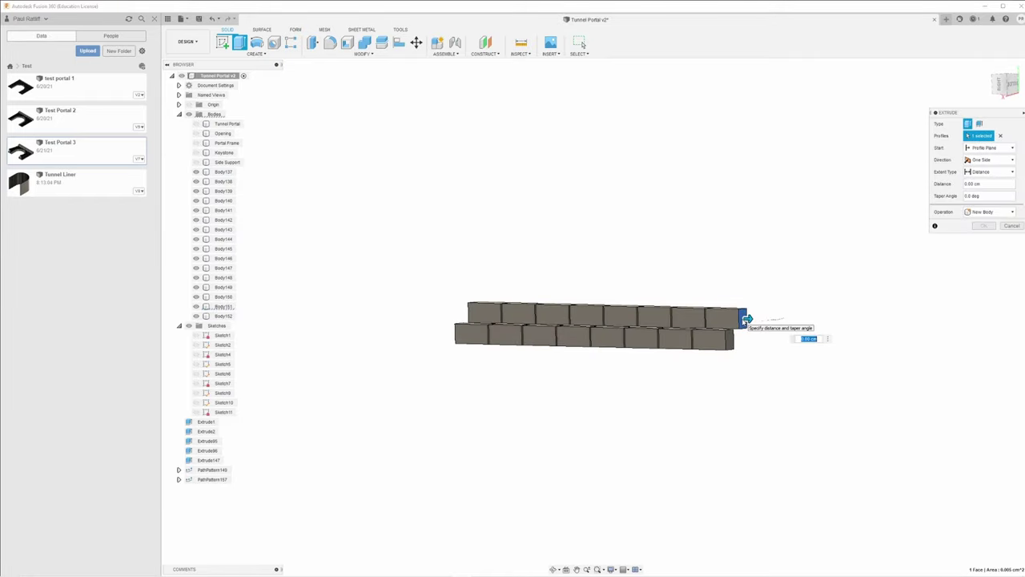
{"action": "left_click_drag", "start_coordinate": [747, 319], "coordinate": [893, 365]}
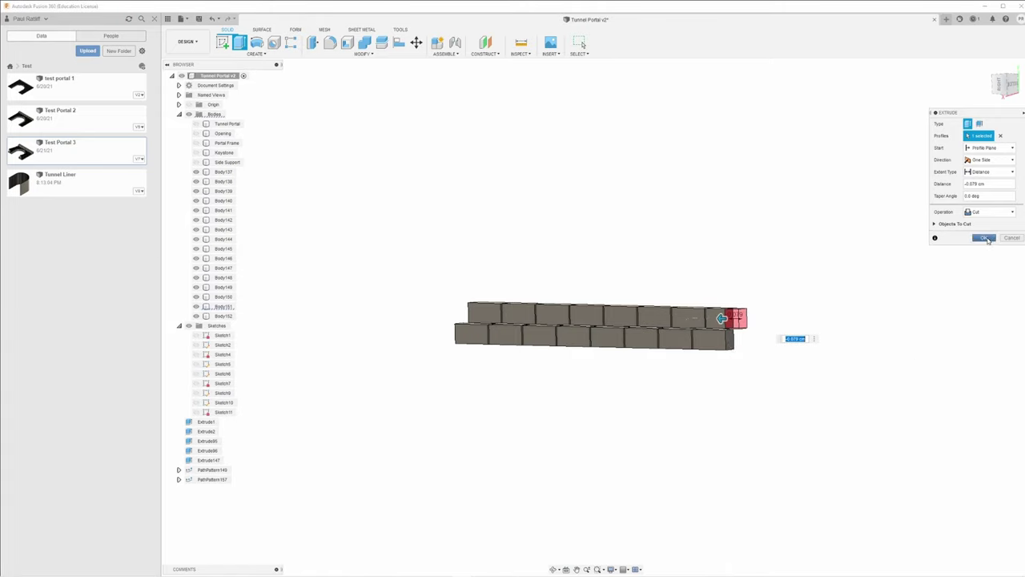
{"action": "left_click", "coordinate": [986, 239]}
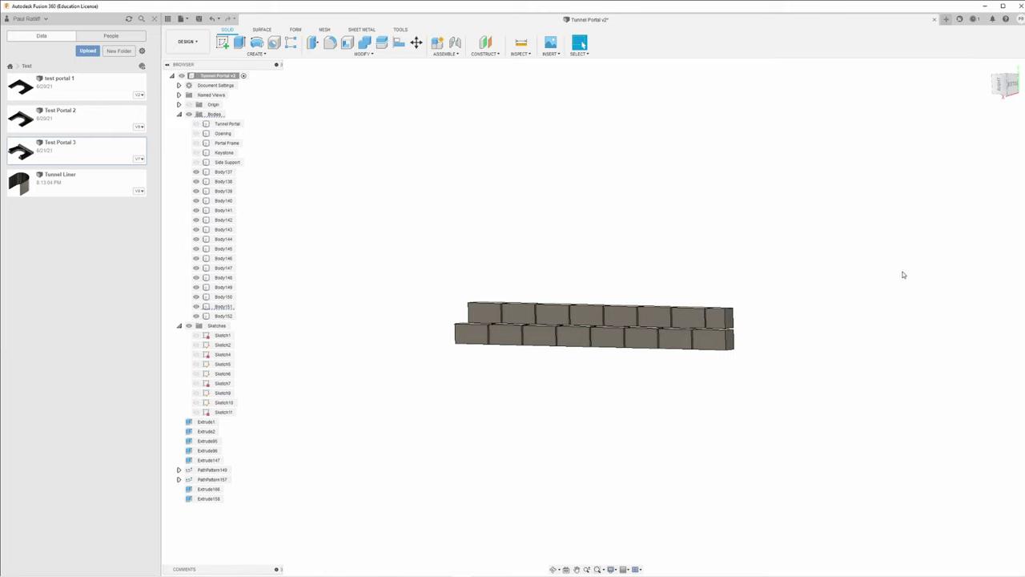
Copy the shortened end brick about 1.497 cm in Y to the opposite end of the upper row
{"action": "middle_click_drag", "start_coordinate": [859, 301], "coordinate": [888, 303], "text": "shift"}
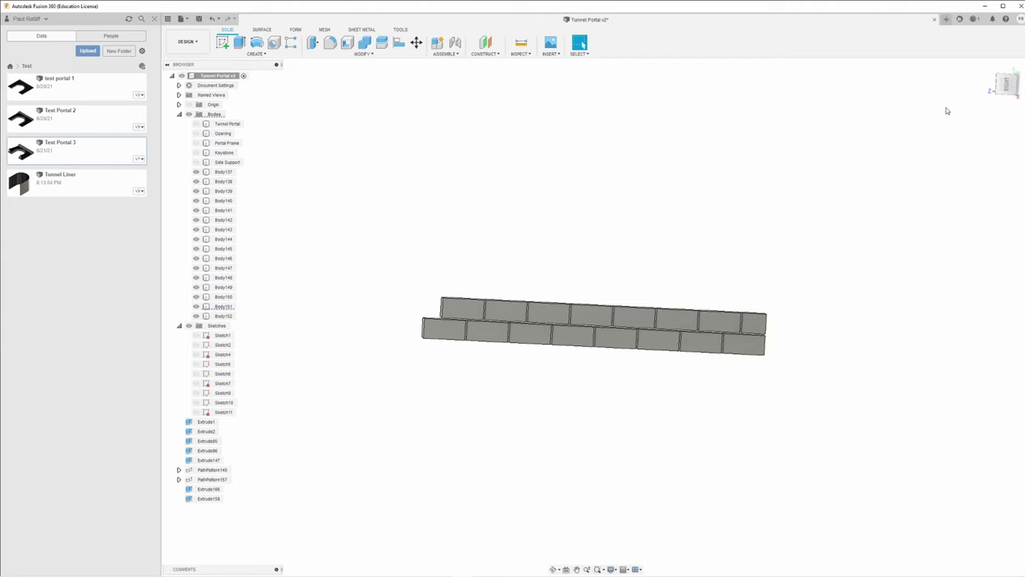
{"action": "left_click", "coordinate": [1006, 83]}
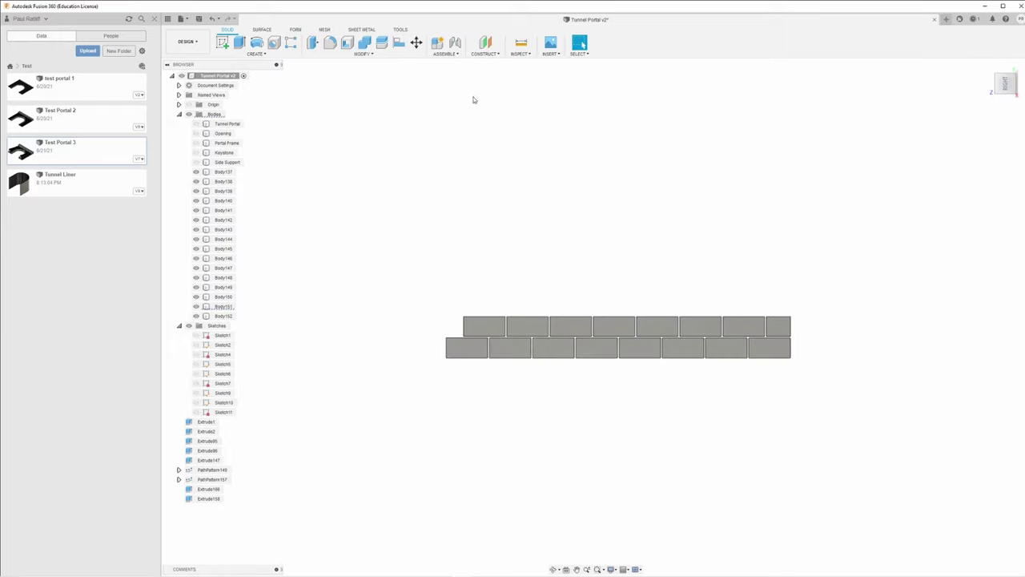
{"action": "left_click", "coordinate": [417, 43]}
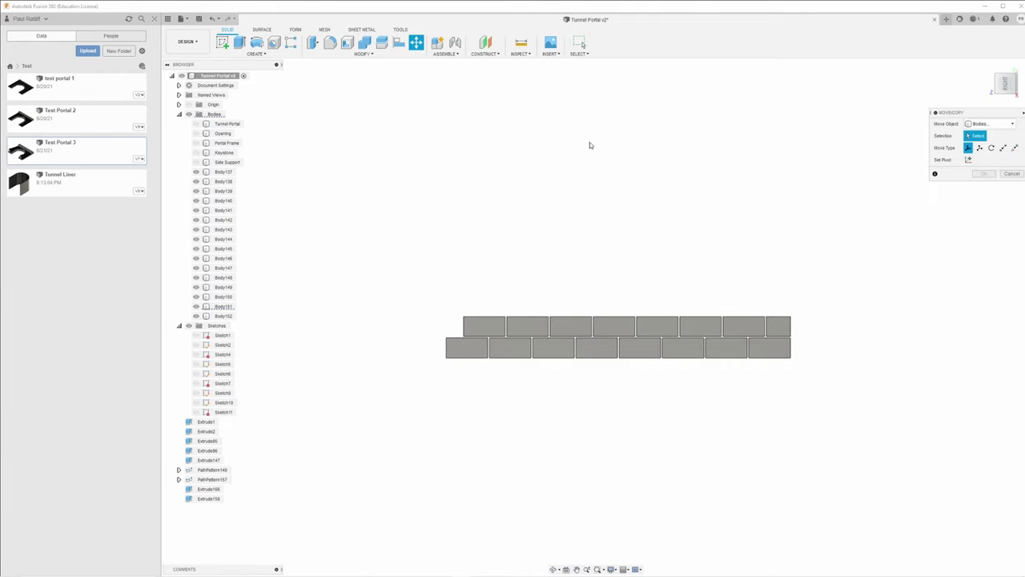
{"action": "left_click", "coordinate": [781, 322]}
{"action": "left_click", "coordinate": [968, 244]}
{"action": "left_click_drag", "start_coordinate": [741, 342], "coordinate": [424, 335]}
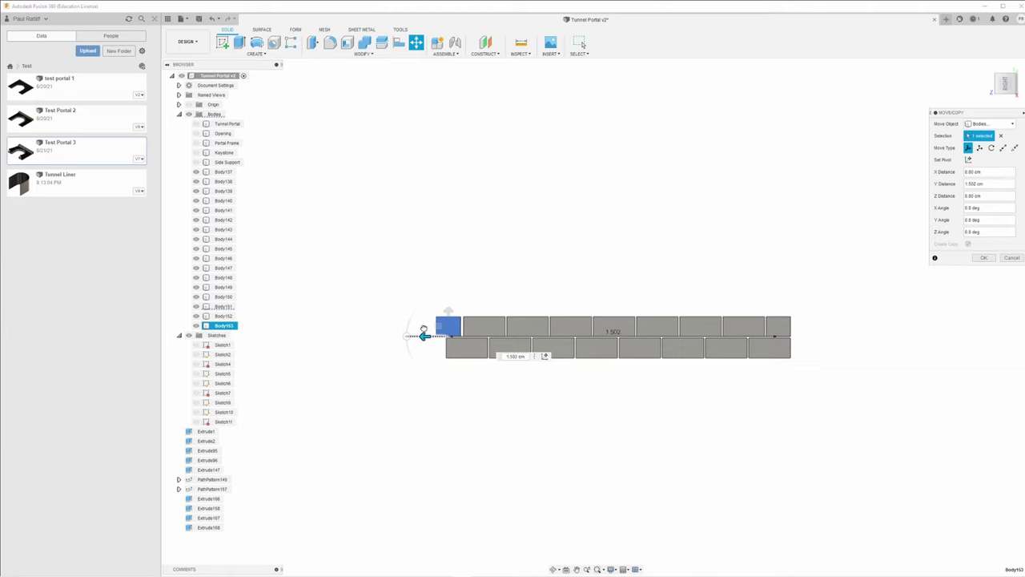
{"action": "left_click_drag", "start_coordinate": [423, 330], "coordinate": [425, 328]}
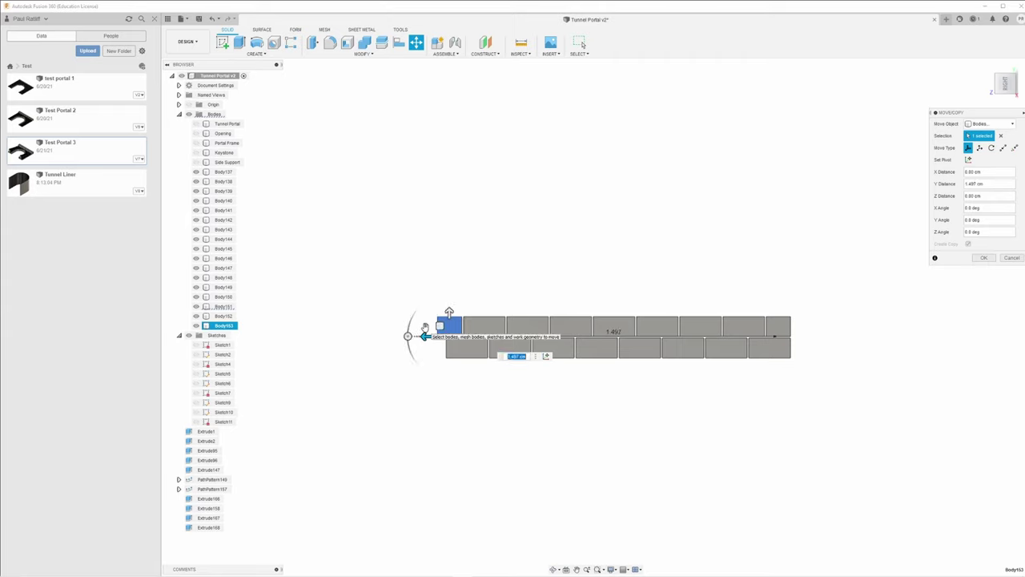
{"action": "left_click", "coordinate": [984, 257]}
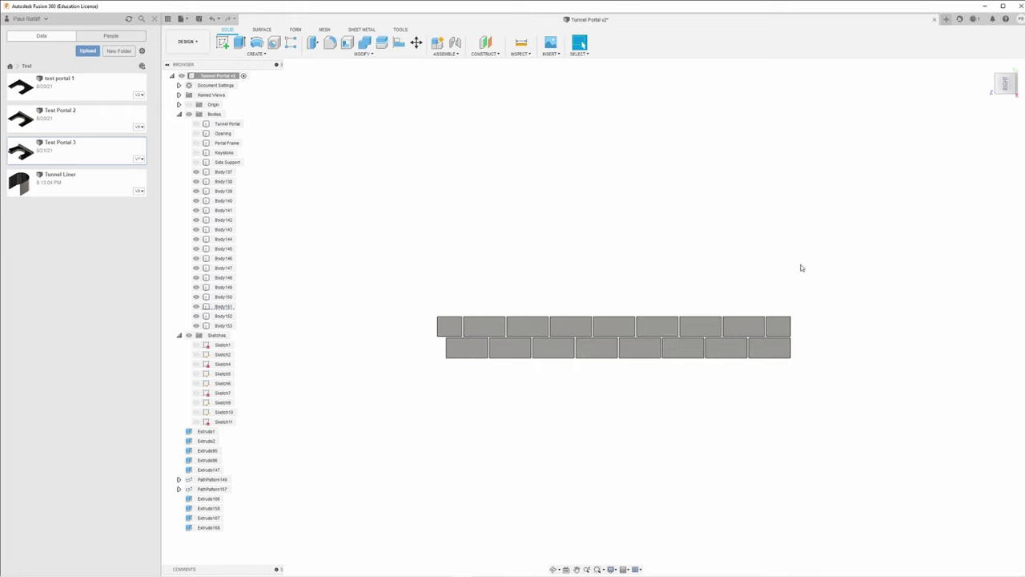
Extrude-cut the copied brick's outer end face by about 0.04 cm, flush with the lower row
{"action": "mouse_move", "coordinate": [468, 308]}
{"action": "middle_mouse_down", "text": "shift"}
{"action": "mouse_move", "coordinate": [504, 298]}
{"action": "mouse_move", "coordinate": [485, 308]}
{"action": "middle_mouse_up", "text": "shift"}
{"action": "left_click", "coordinate": [497, 314]}
{"action": "key", "text": "e"}
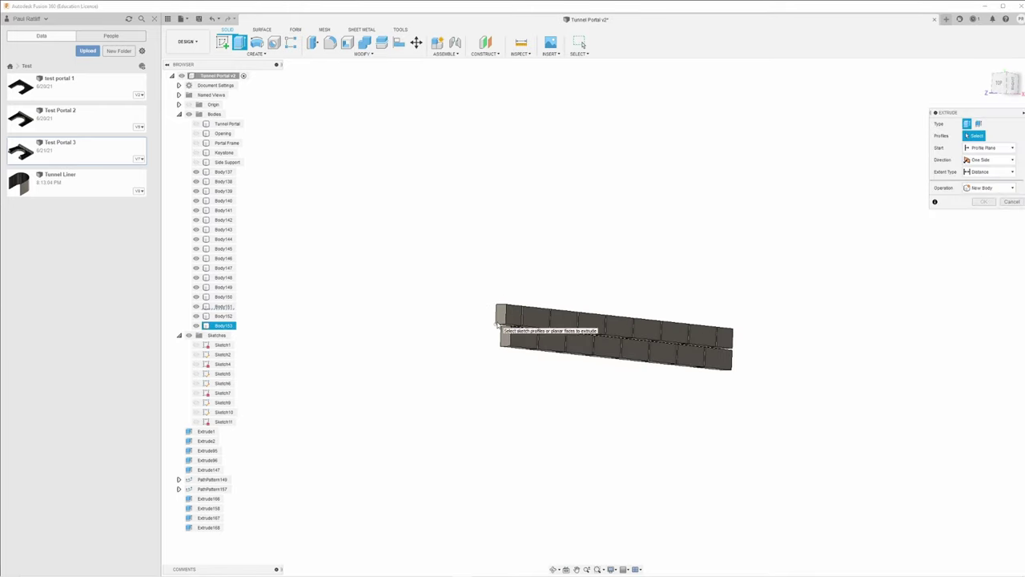
{"action": "left_click", "coordinate": [503, 317]}
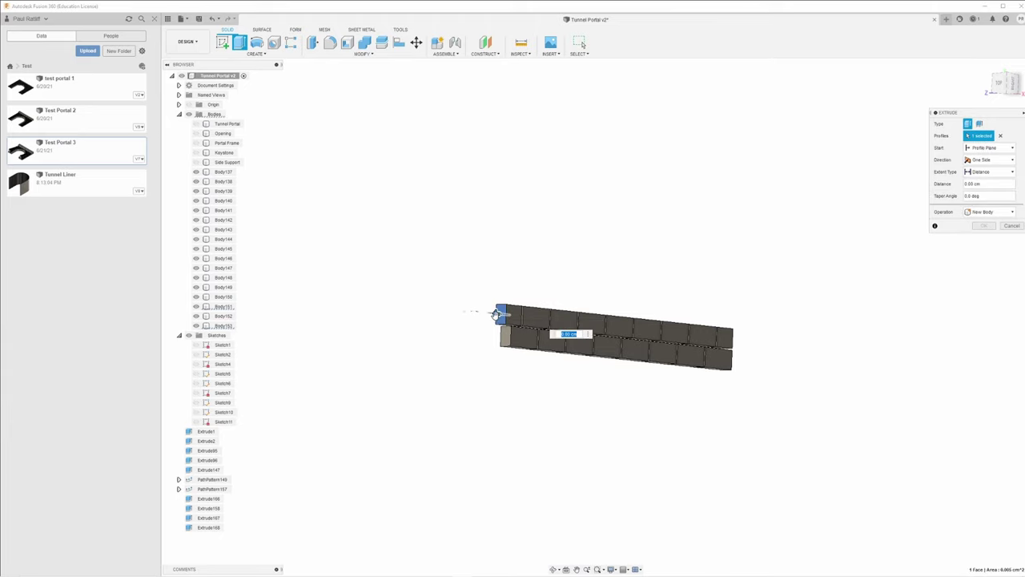
{"action": "left_click_drag", "start_coordinate": [496, 313], "coordinate": [504, 336]}
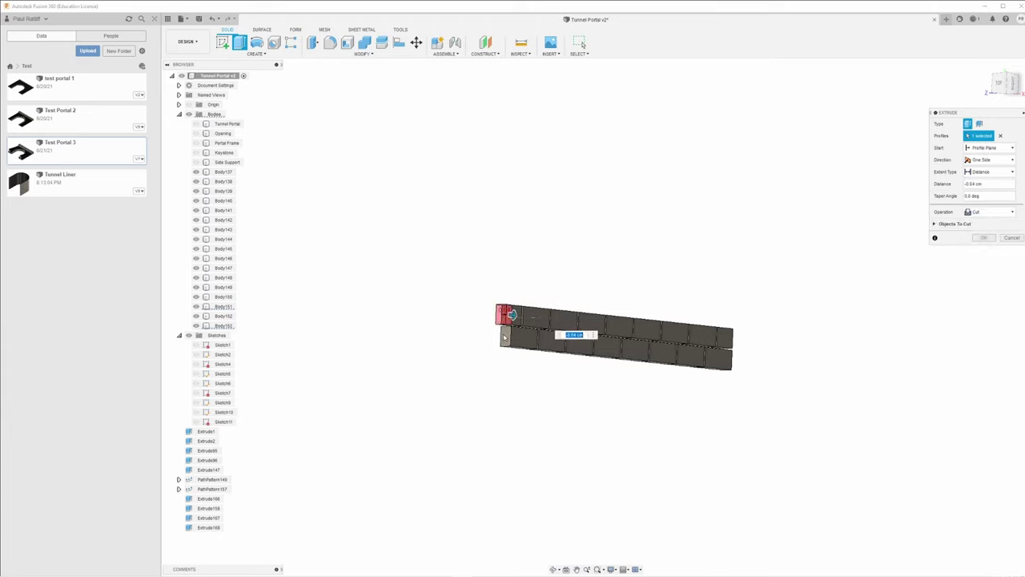
{"action": "left_click", "coordinate": [984, 238]}
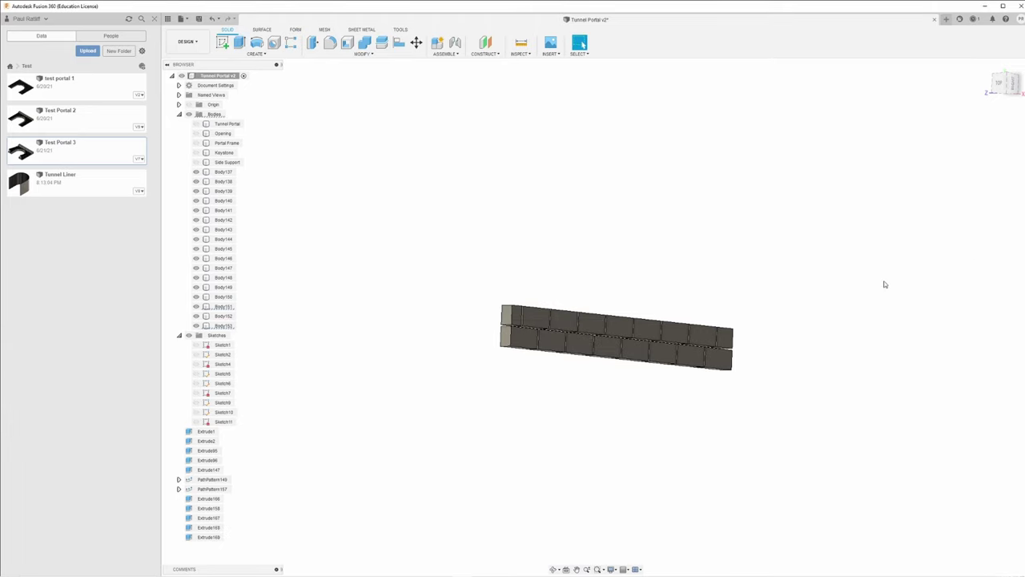
Start a sketch on the outer face of the lower course's end brick
{"action": "left_click", "coordinate": [1014, 83]}
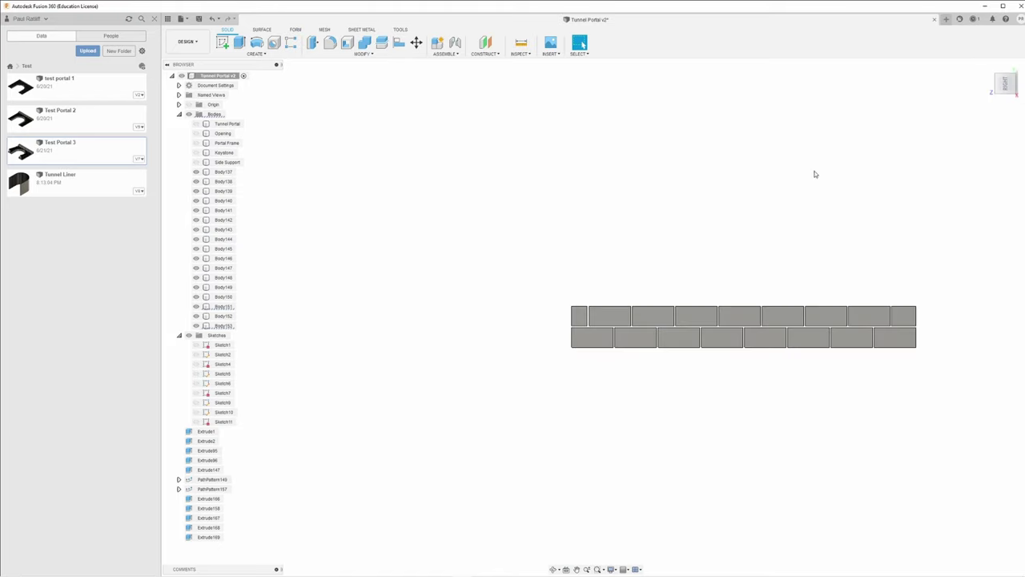
{"action": "middle_click_drag", "start_coordinate": [818, 233], "coordinate": [601, 257]}
{"action": "scroll", "coordinate": [604, 295], "scroll_direction": "down", "scroll_amount": 3}
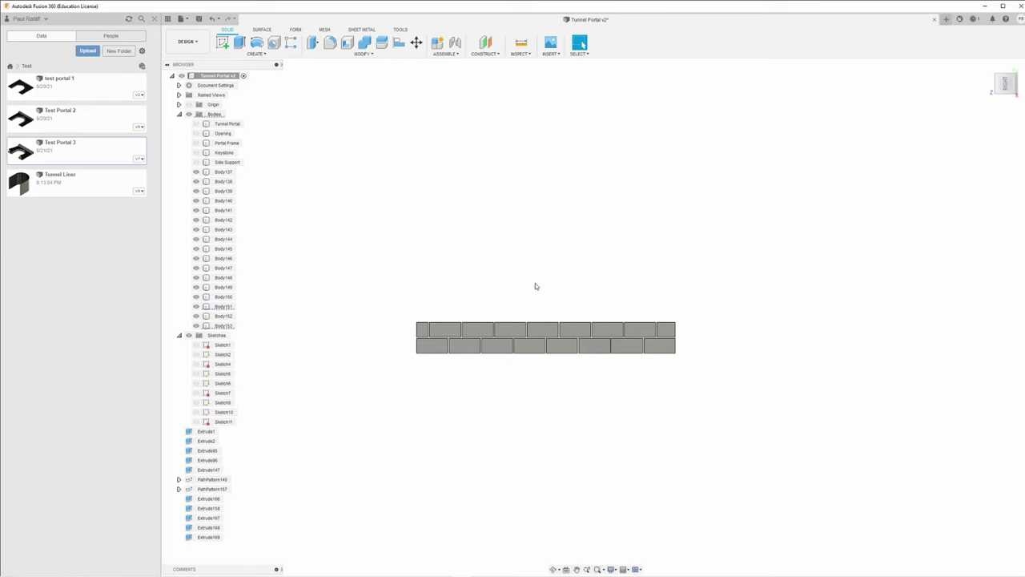
{"action": "left_click", "coordinate": [222, 43]}
{"action": "left_click", "coordinate": [423, 350]}
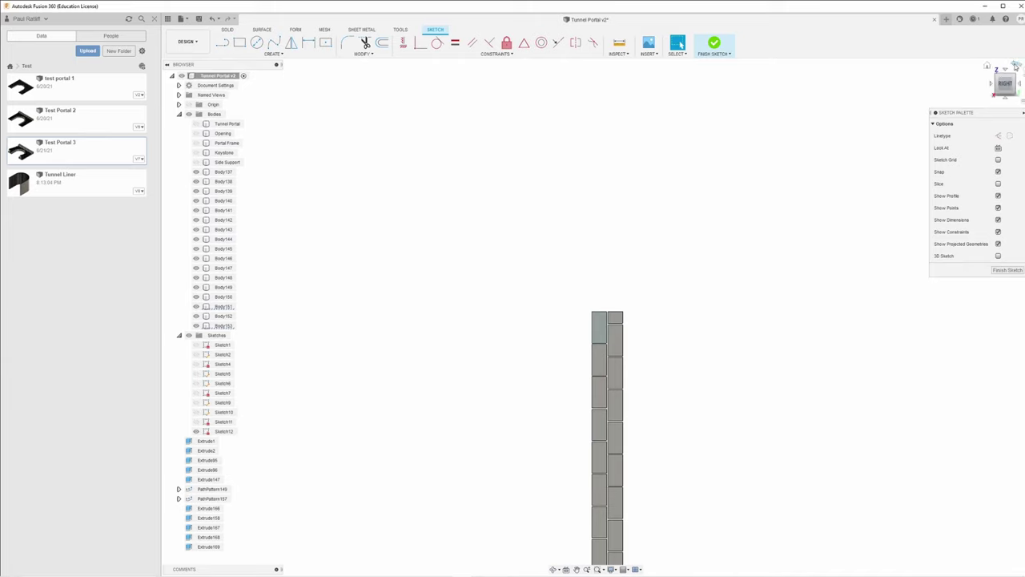
{"action": "left_click", "coordinate": [1015, 66]}
{"action": "middle_click_drag", "start_coordinate": [659, 264], "coordinate": [471, 273]}
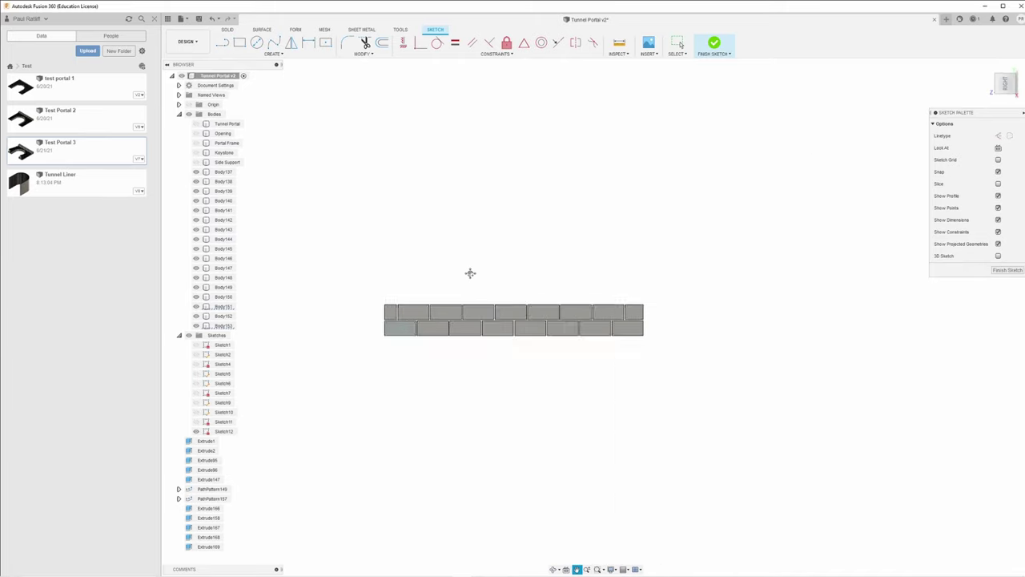
Draw a rectangle around both brick courses, with its upper edge adjusted flush with the tops of the upper bricks
{"action": "left_click", "coordinate": [238, 44]}
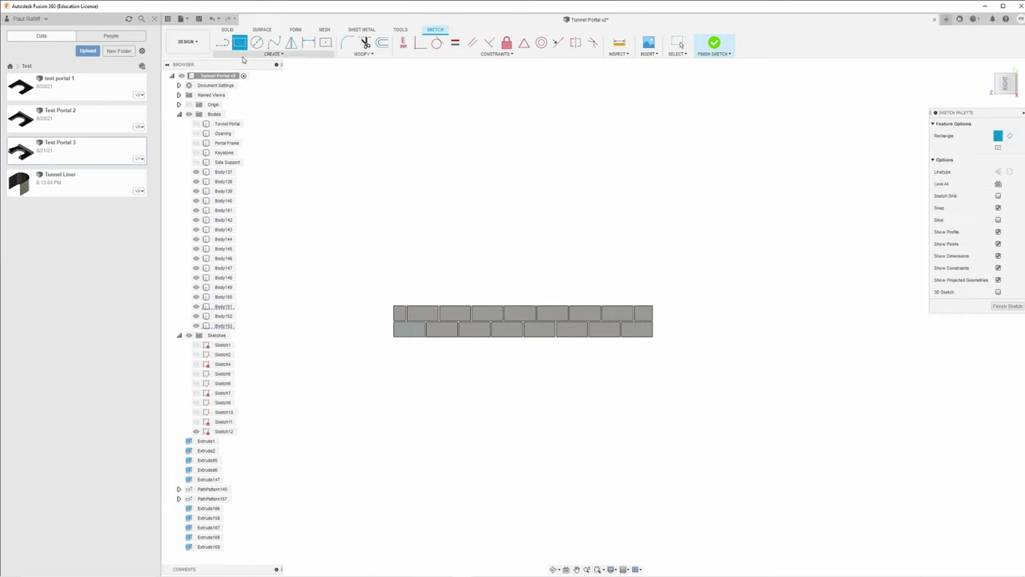
{"action": "left_click", "coordinate": [394, 336]}
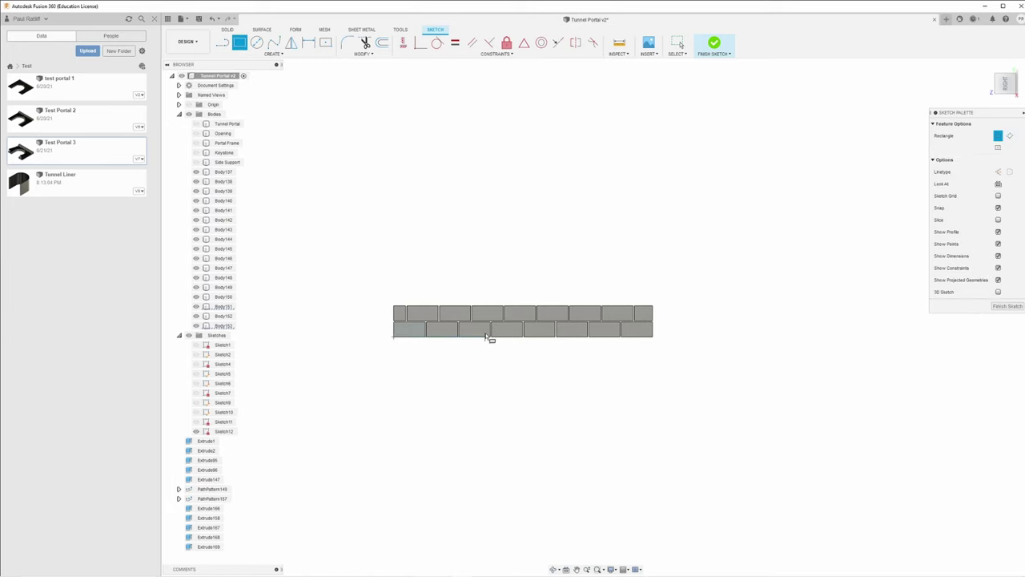
{"action": "left_click", "coordinate": [653, 305]}
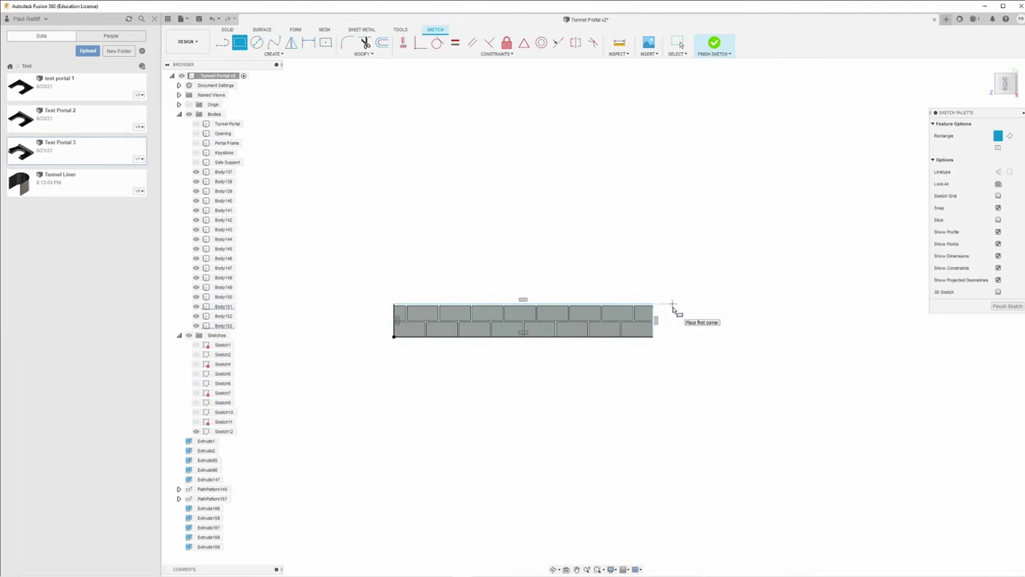
{"action": "key", "text": "Escape"}
{"action": "scroll", "coordinate": [635, 306], "scroll_direction": "up", "scroll_amount": 5}
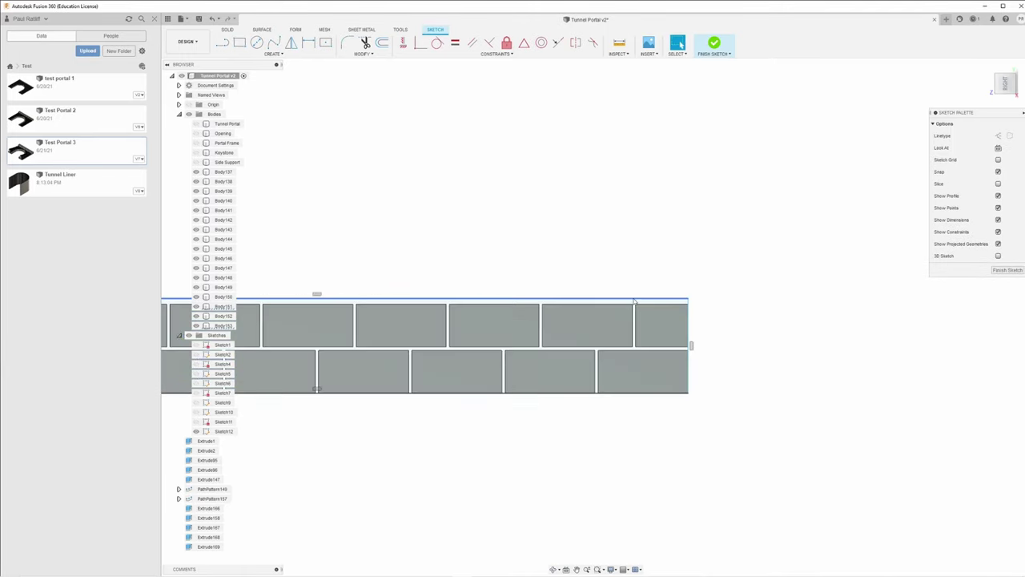
{"action": "left_click", "coordinate": [634, 306]}
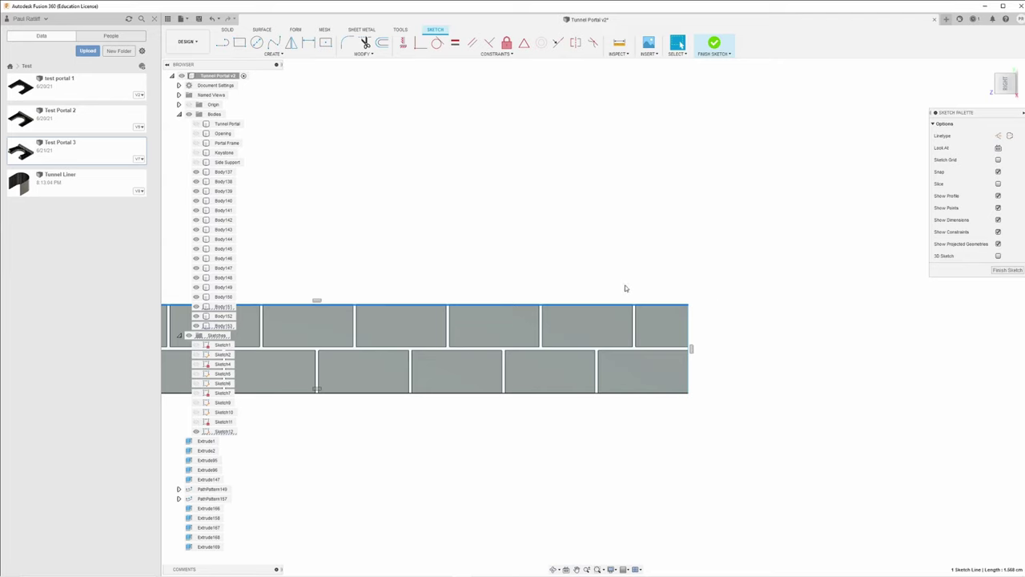
Extrude the rectangle's profiles covering both courses 0.01 cm as a new body, forming a thin mortar panel
{"action": "key", "text": "e"}
{"action": "scroll", "coordinate": [332, 348], "scroll_direction": "down", "scroll_amount": 3}
{"action": "middle_click_drag", "start_coordinate": [378, 393], "coordinate": [612, 404]}
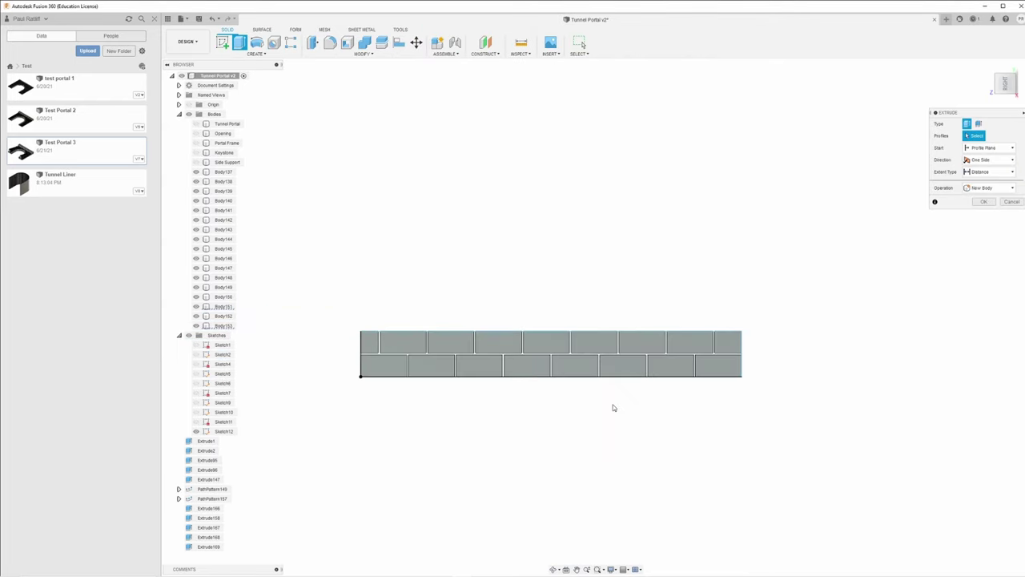
{"action": "left_click", "coordinate": [427, 366]}
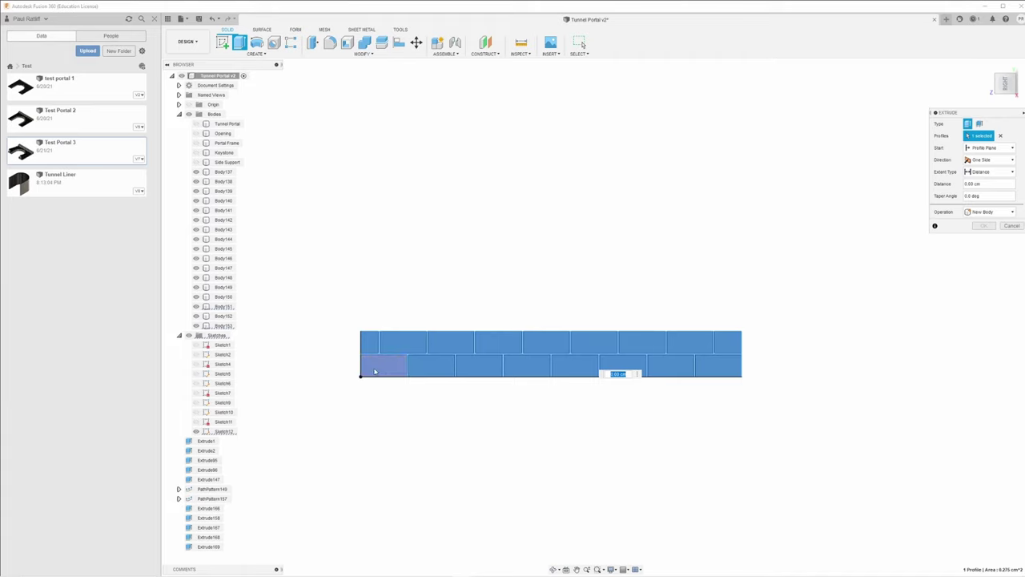
{"action": "left_click", "coordinate": [381, 374]}
{"action": "middle_click_drag", "start_coordinate": [457, 425], "coordinate": [498, 439], "text": "shift"}
{"action": "key", "text": "BackSpace"}
{"action": "type", "text": "0.01"}
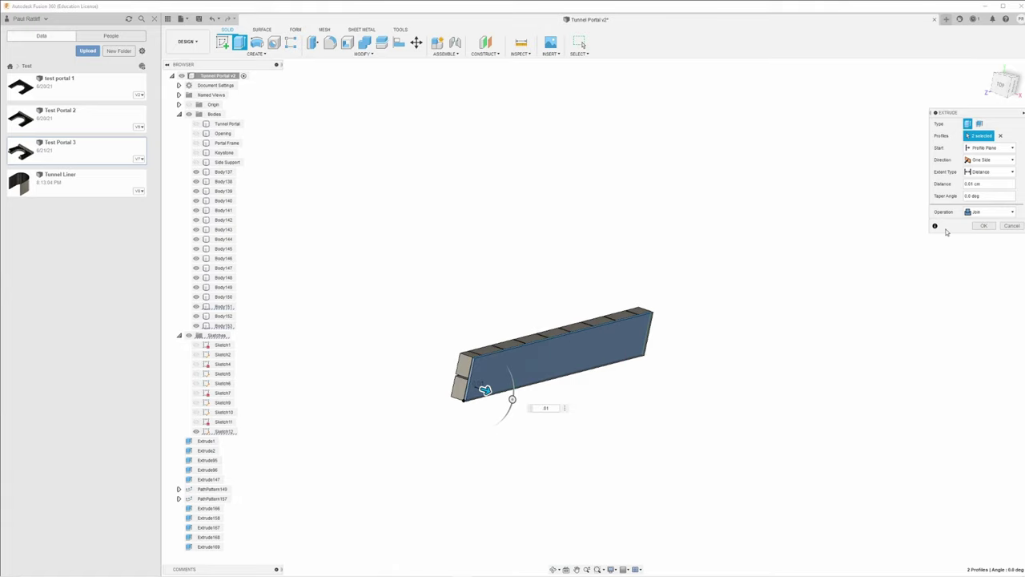
{"action": "left_click", "coordinate": [990, 211]}
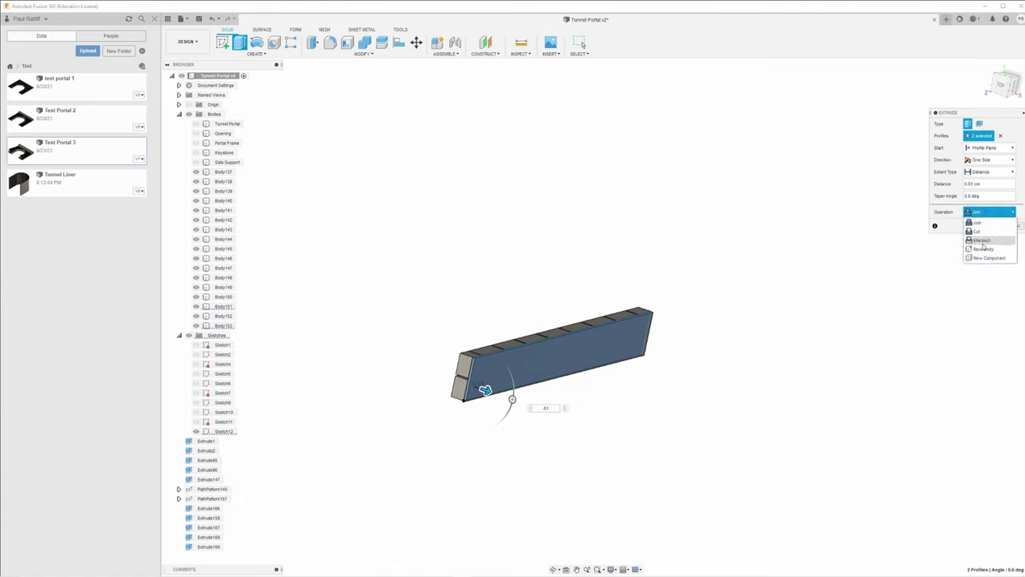
{"action": "left_click", "coordinate": [983, 250]}
{"action": "left_click", "coordinate": [984, 226]}
Align the thin panel's inner face with a brick's back face so the panel sits flush with the bricks' backs
{"action": "middle_click_drag", "start_coordinate": [633, 337], "coordinate": [642, 377], "text": "shift"}
{"action": "scroll", "coordinate": [641, 373], "scroll_direction": "up", "scroll_amount": 5}
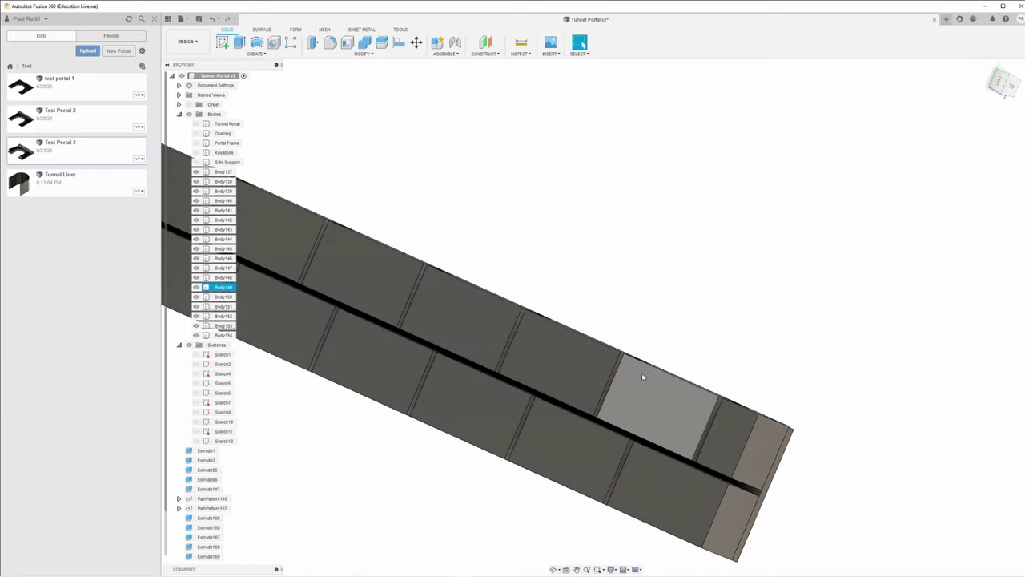
{"action": "left_click", "coordinate": [399, 44]}
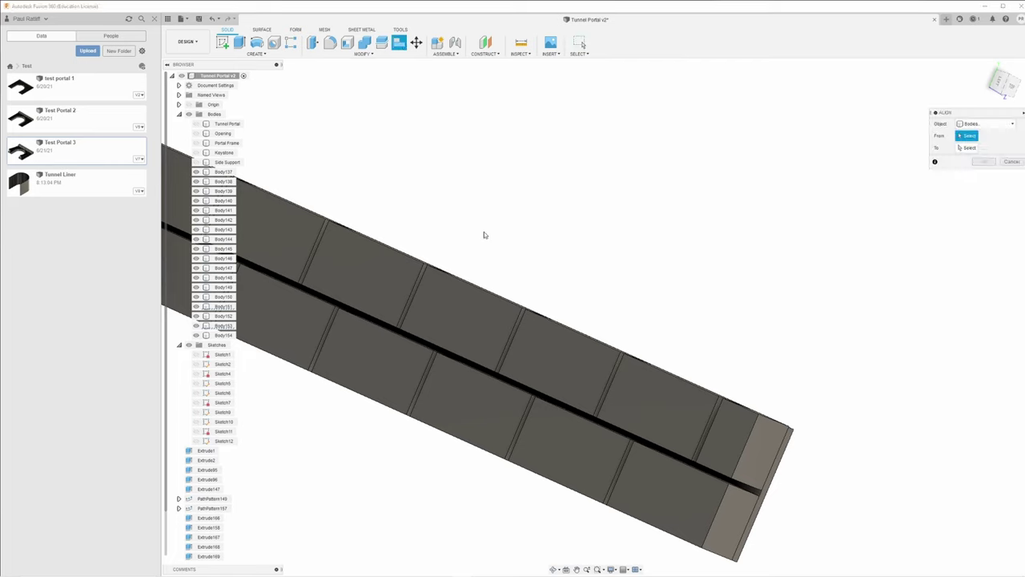
{"action": "middle_click_drag", "start_coordinate": [596, 396], "coordinate": [619, 376], "text": "shift"}
{"action": "scroll", "coordinate": [619, 376], "scroll_direction": "up", "scroll_amount": 5}
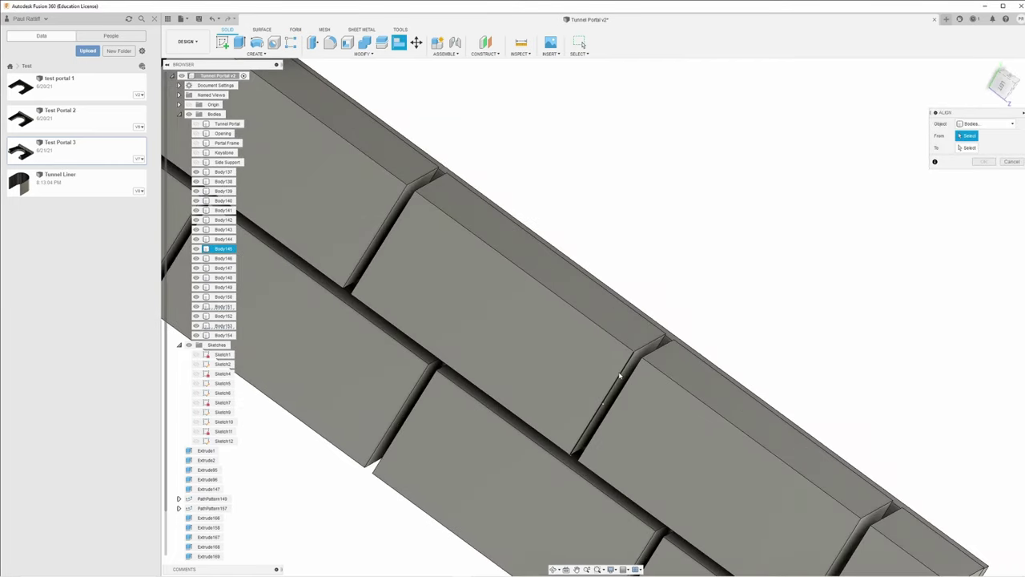
{"action": "left_click", "coordinate": [666, 343]}
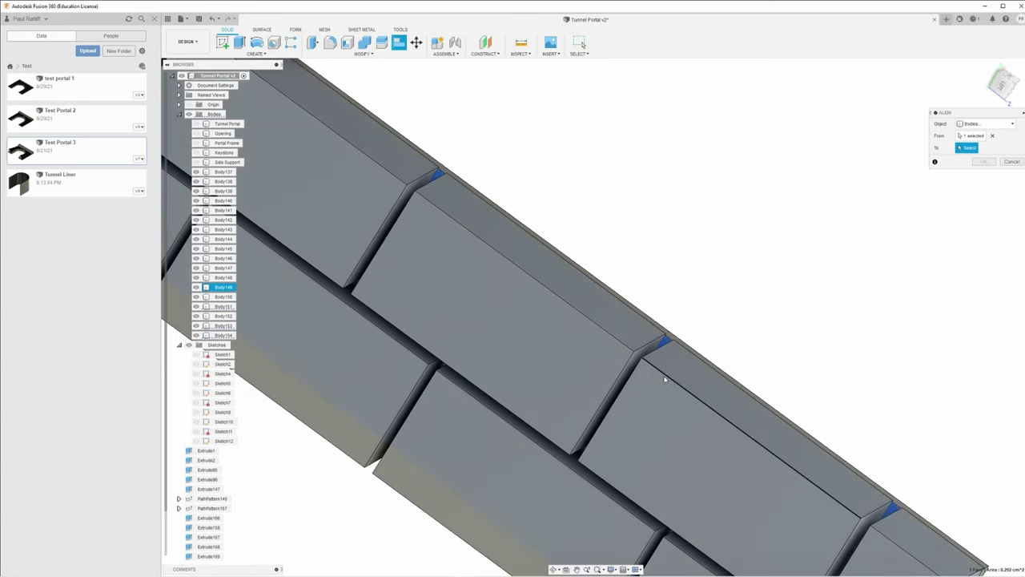
{"action": "left_click", "coordinate": [659, 418]}
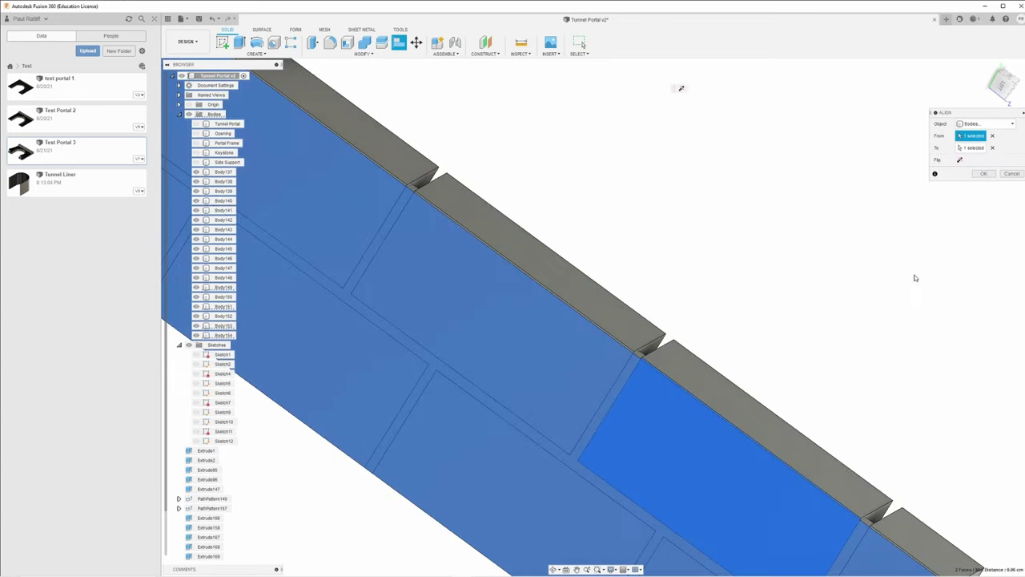
{"action": "left_click", "coordinate": [984, 173]}
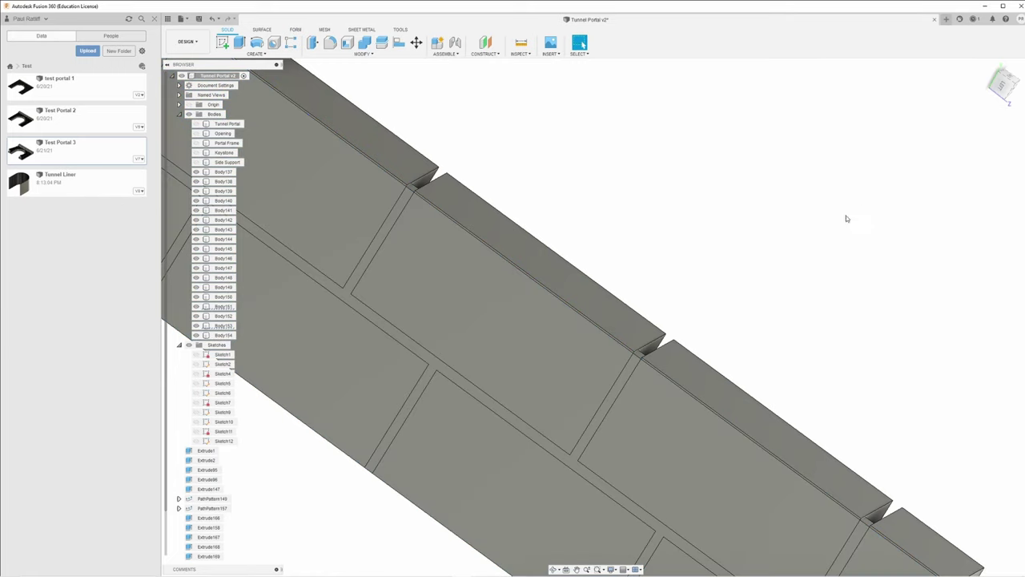
Offset the thin panel's top face by 0.001 cm with Press Pull, level with the upper bricks
{"action": "middle_click_drag", "start_coordinate": [774, 264], "coordinate": [708, 258], "text": "shift"}
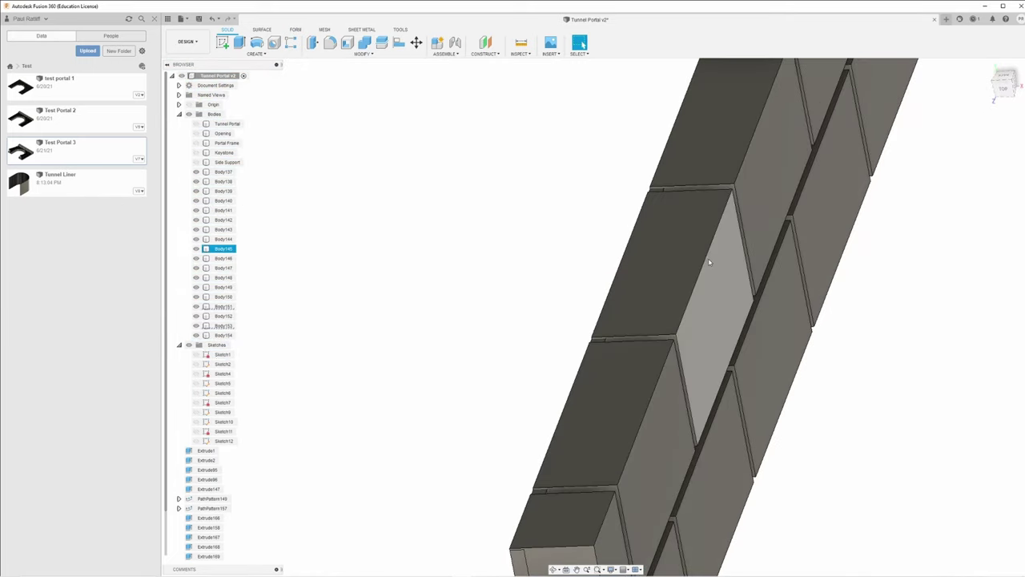
{"action": "left_click", "coordinate": [312, 42]}
{"action": "scroll", "coordinate": [583, 348], "scroll_direction": "up", "scroll_amount": 2}
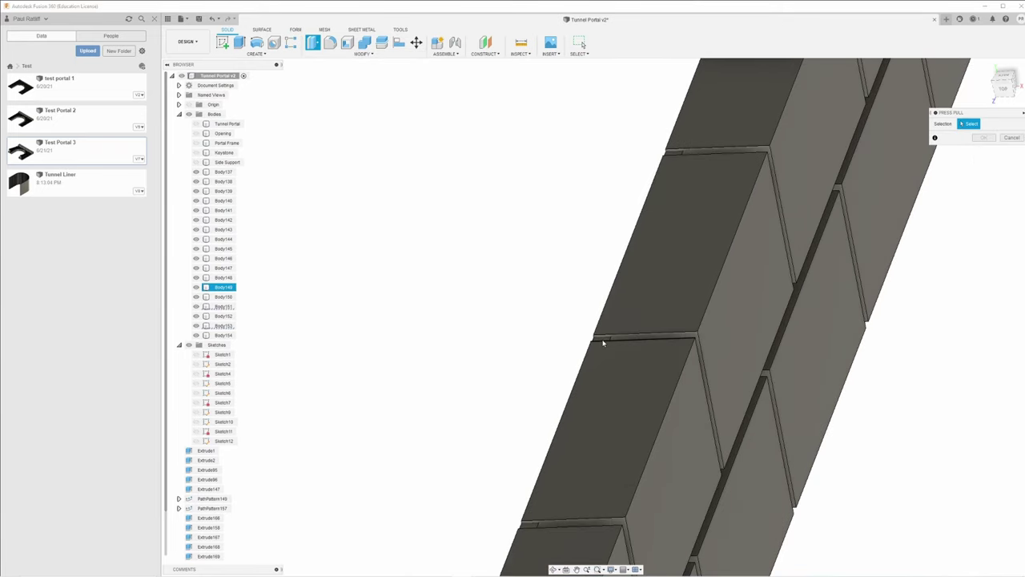
{"action": "left_click", "coordinate": [602, 337]}
{"action": "left_click_drag", "start_coordinate": [600, 330], "coordinate": [602, 329]}
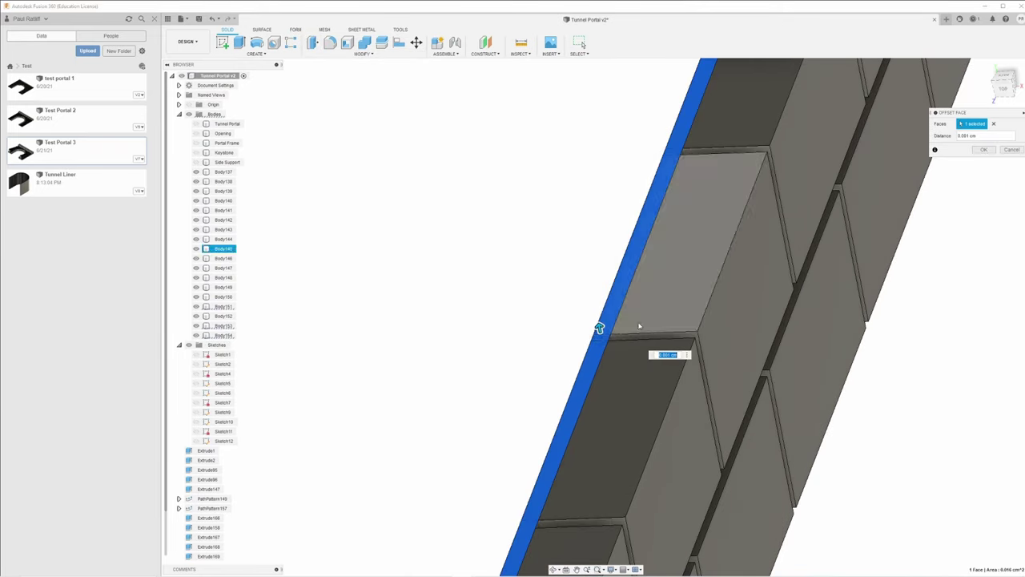
{"action": "left_click", "coordinate": [984, 150]}
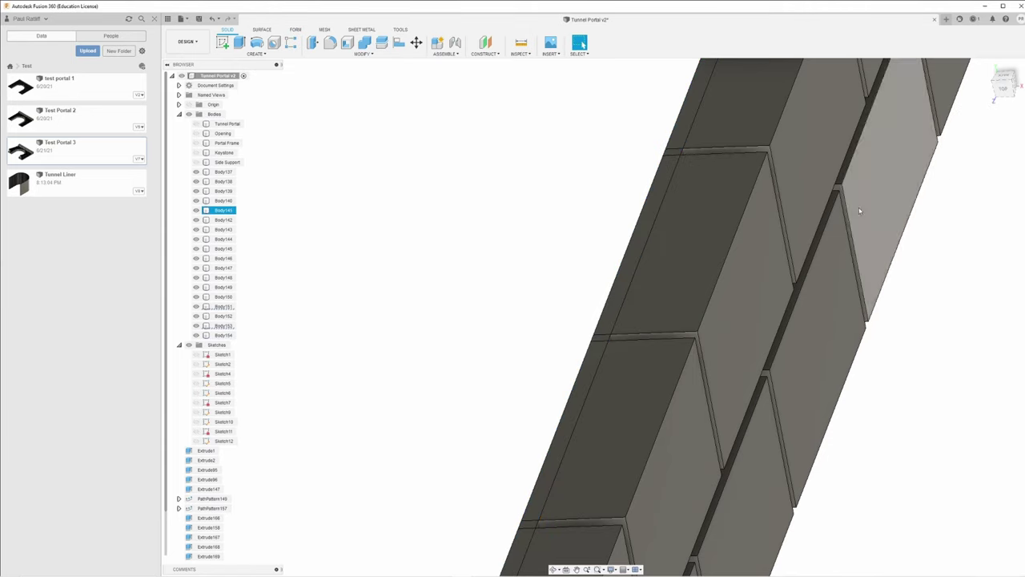
Measure the mortar gap between an upper brick's bottom edge and a lower brick's top edge
{"action": "middle_click_drag", "start_coordinate": [654, 309], "coordinate": [598, 294], "text": "shift"}
{"action": "middle_click_drag", "start_coordinate": [626, 348], "coordinate": [593, 306]}
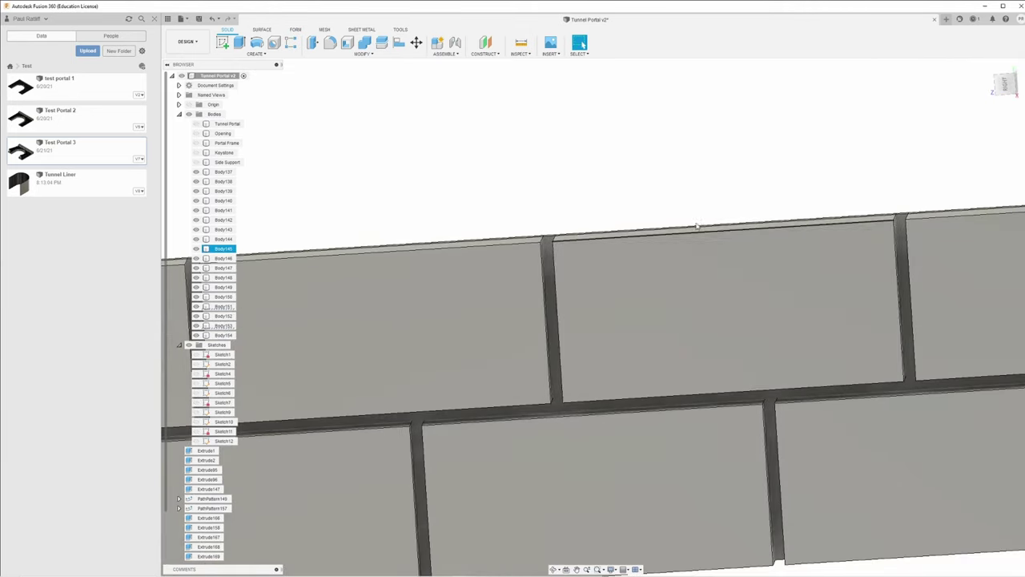
{"action": "left_click", "coordinate": [1004, 83]}
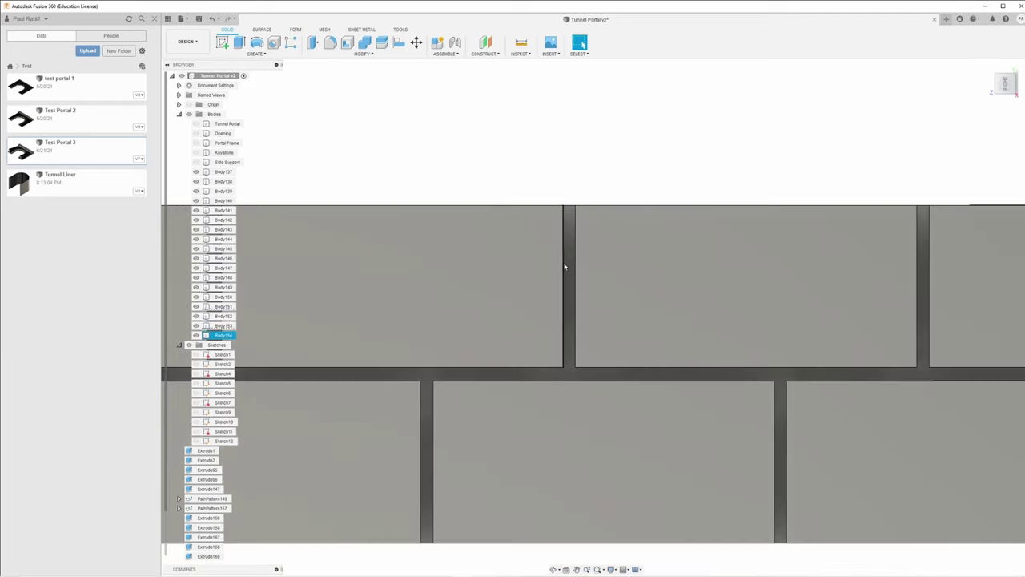
{"action": "middle_click_drag", "start_coordinate": [622, 281], "coordinate": [527, 229]}
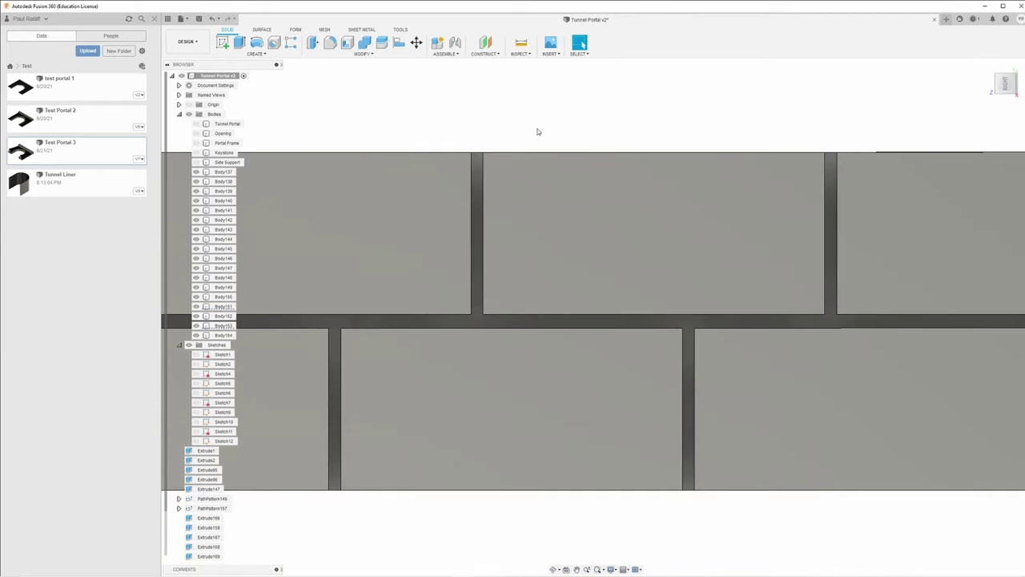
{"action": "left_click", "coordinate": [521, 44]}
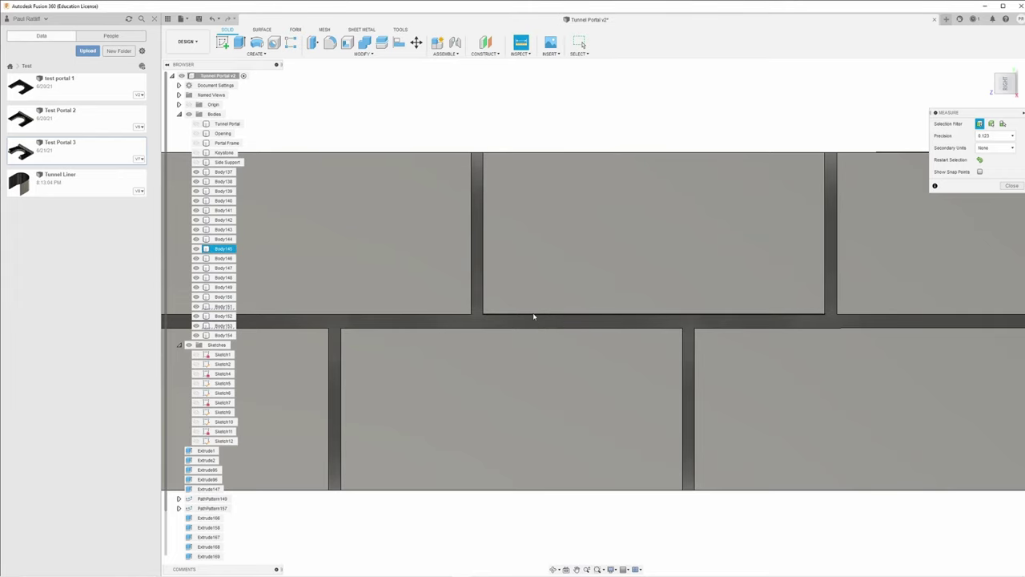
{"action": "left_click", "coordinate": [533, 314]}
{"action": "left_click", "coordinate": [535, 329]}
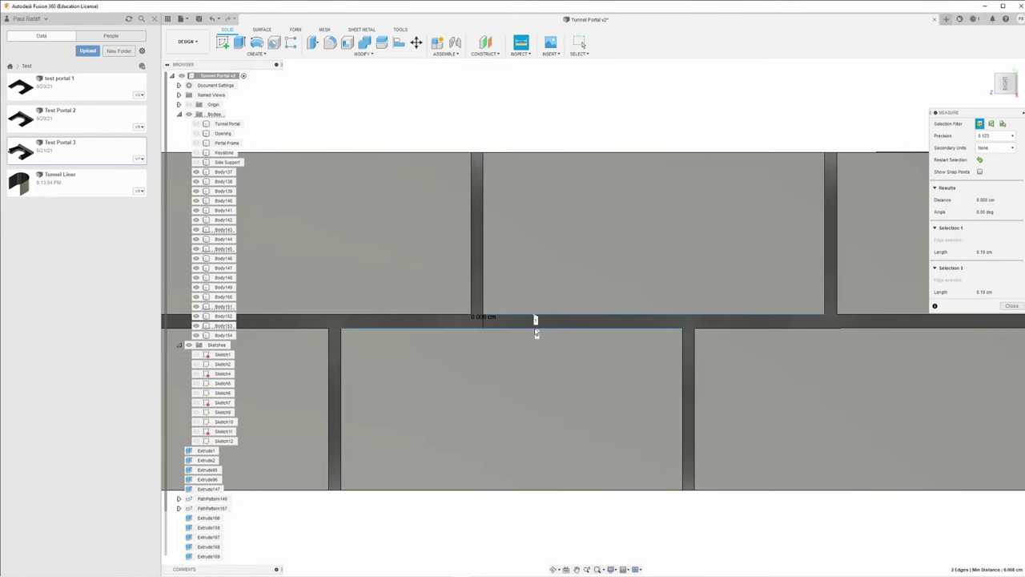
{"action": "left_click", "coordinate": [1010, 306]}
Extend the panel's top face by 0.008 cm with Press Pull to form a mortar joint above the upper course
{"action": "middle_click_drag", "start_coordinate": [476, 225], "coordinate": [501, 248], "text": "shift"}
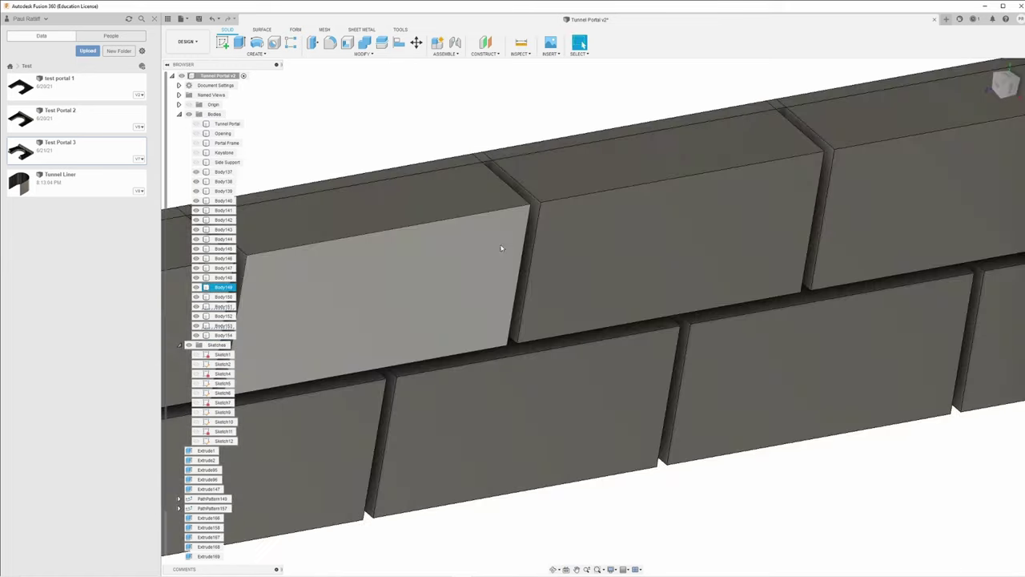
{"action": "left_click", "coordinate": [313, 42]}
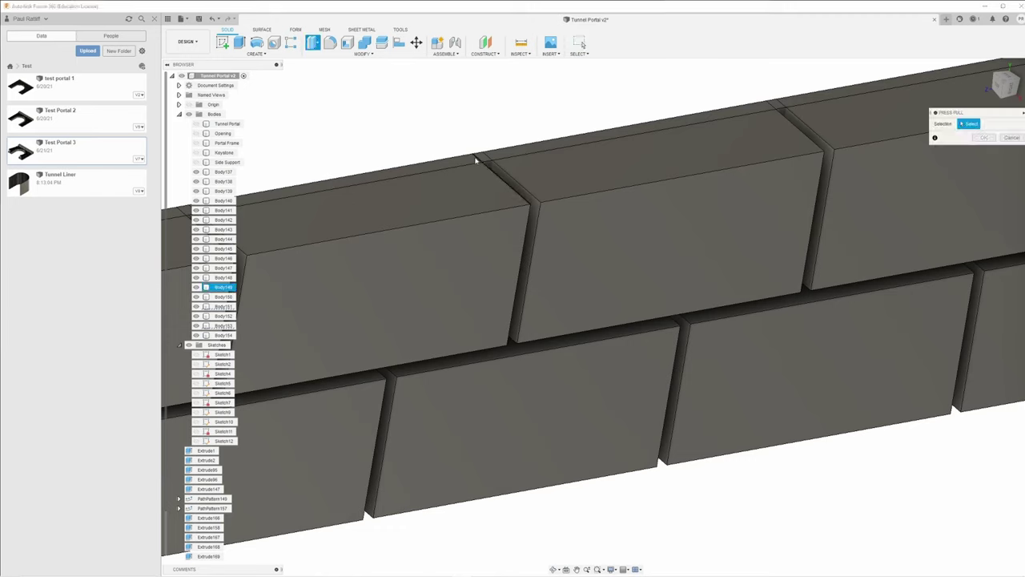
{"action": "left_click", "coordinate": [482, 159]}
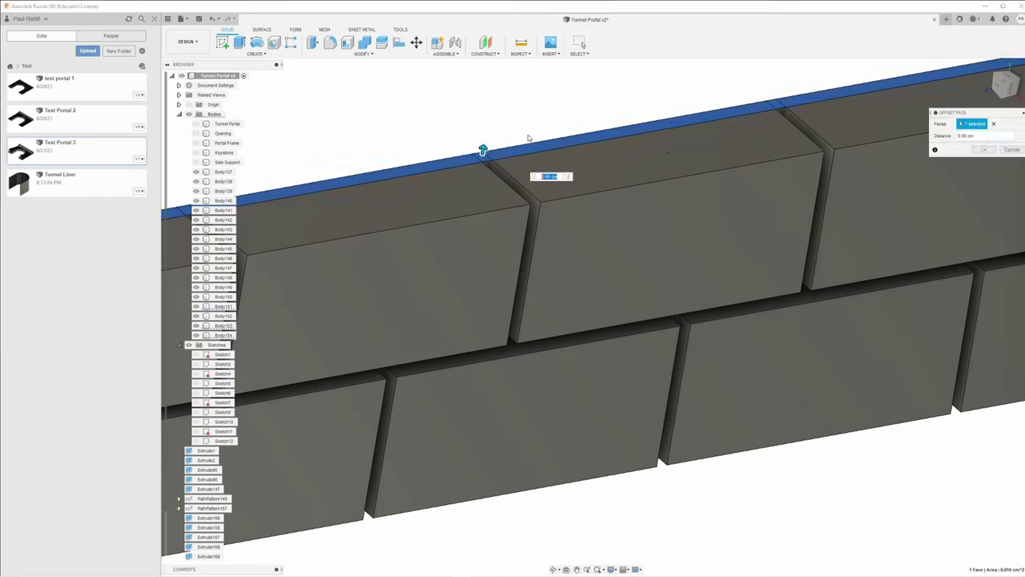
{"action": "type", "text": "080"}
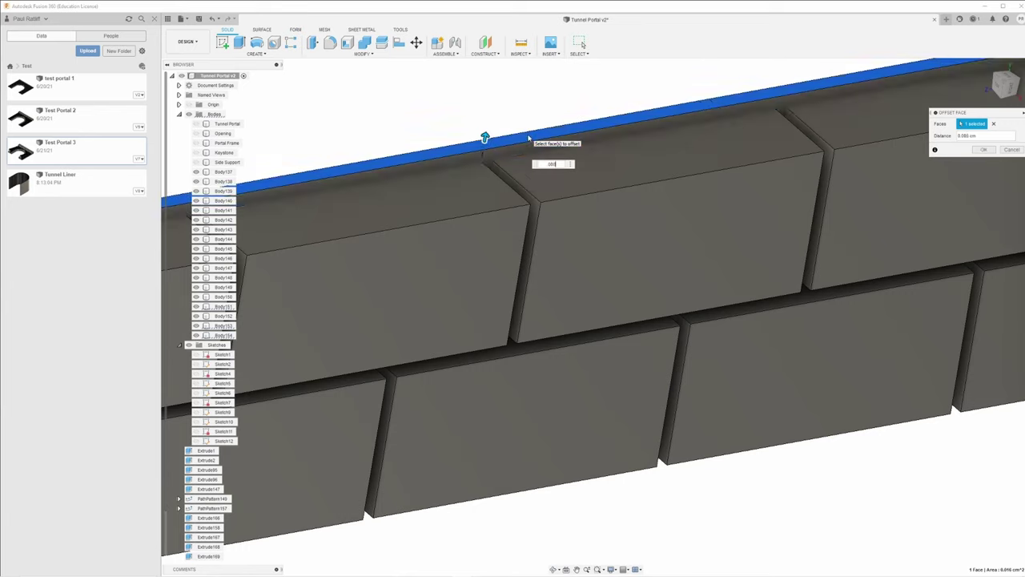
{"action": "key", "text": "Return"}
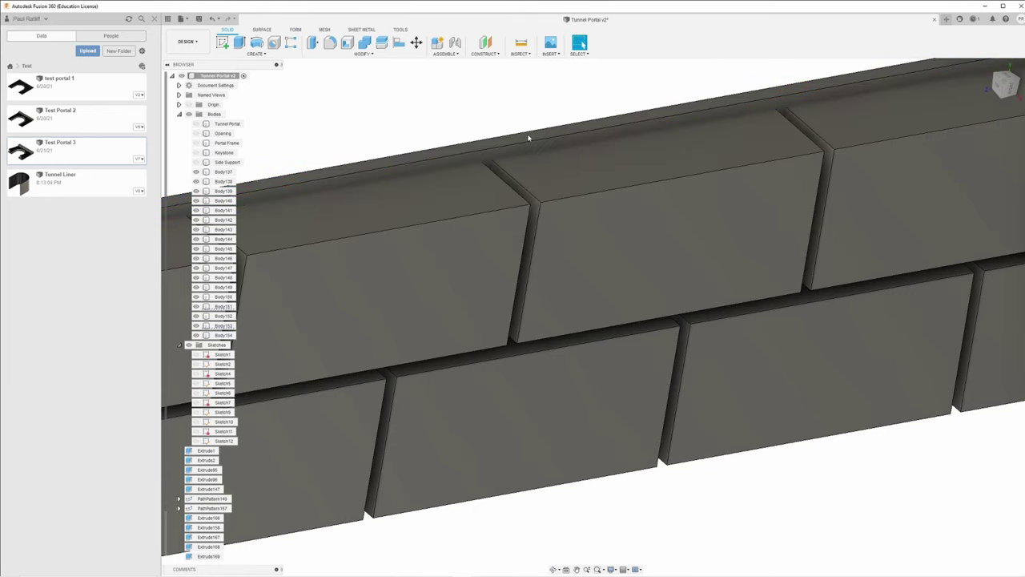
{"action": "left_click", "coordinate": [561, 208]}
{"action": "key", "text": "ctrl+shift+l"}
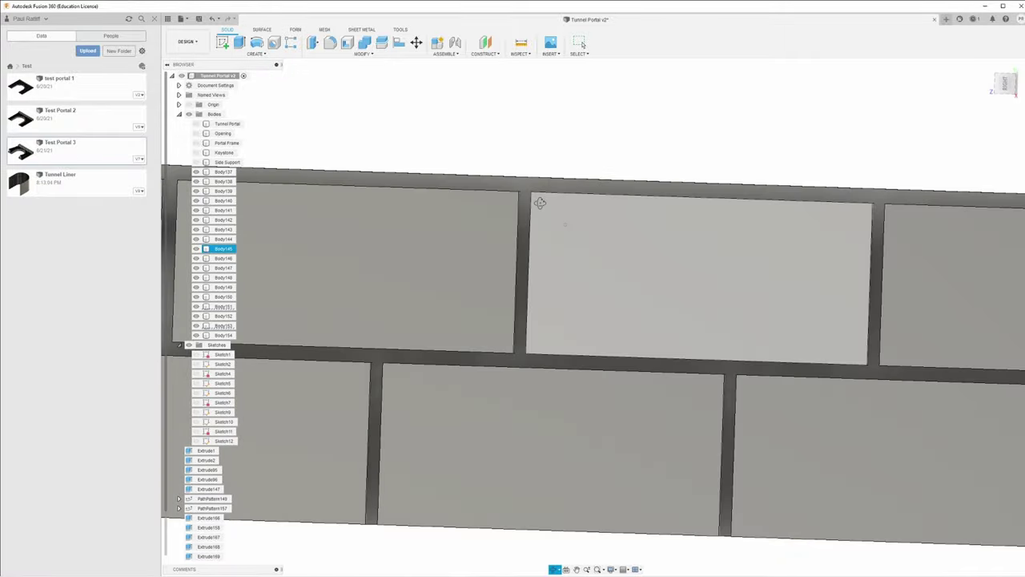
{"action": "scroll", "coordinate": [553, 205], "scroll_direction": "down", "scroll_amount": 5}
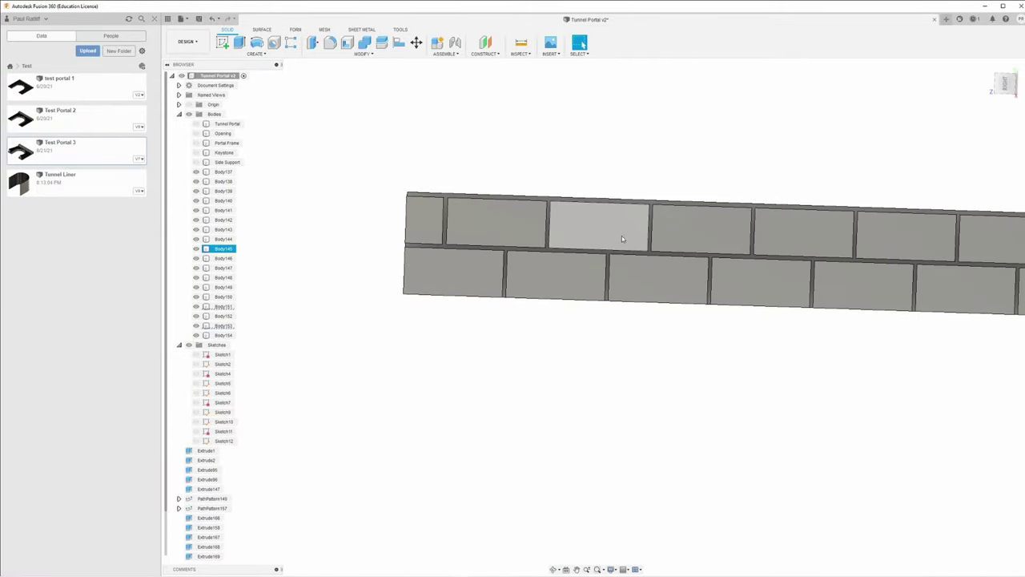
{"action": "scroll", "coordinate": [622, 235], "scroll_direction": "down", "scroll_amount": 2}
{"action": "middle_click_drag", "start_coordinate": [646, 252], "coordinate": [359, 233], "text": "shift"}
{"action": "scroll", "coordinate": [510, 252], "scroll_direction": "up", "scroll_amount": 4}
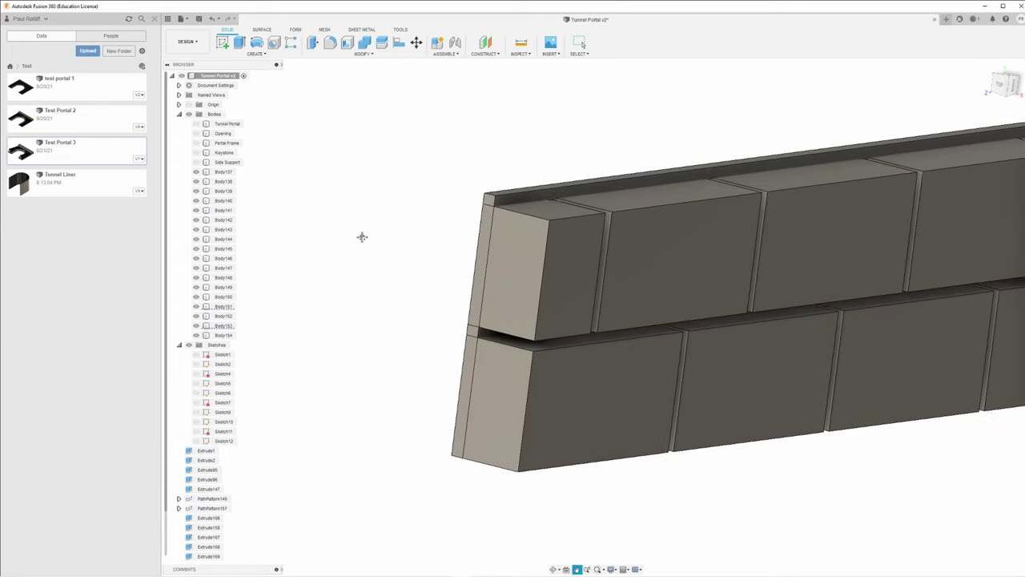
{"action": "left_click", "coordinate": [312, 42]}
{"action": "left_click", "coordinate": [488, 210]}
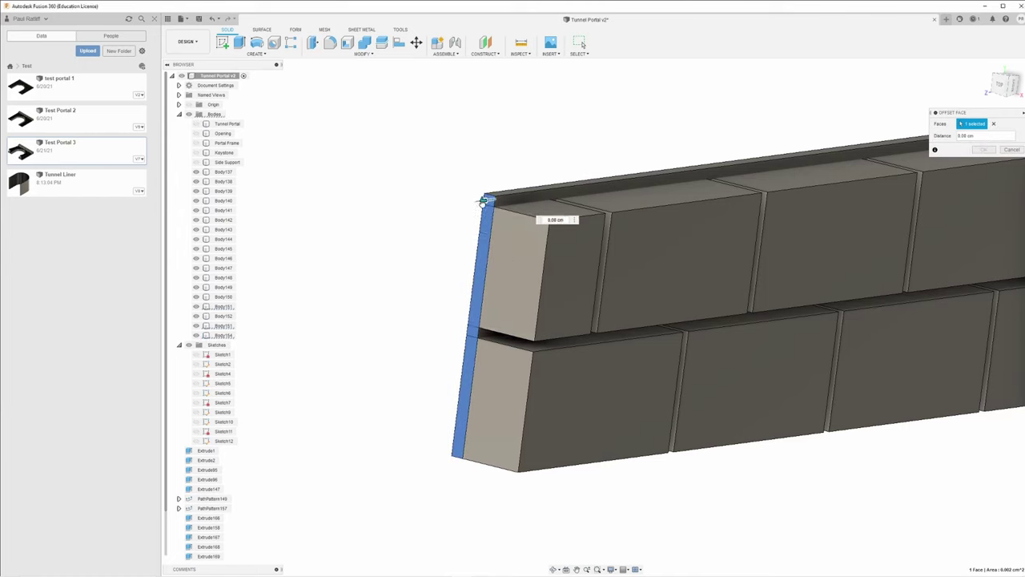
{"action": "left_click_drag", "start_coordinate": [483, 201], "coordinate": [479, 208]}
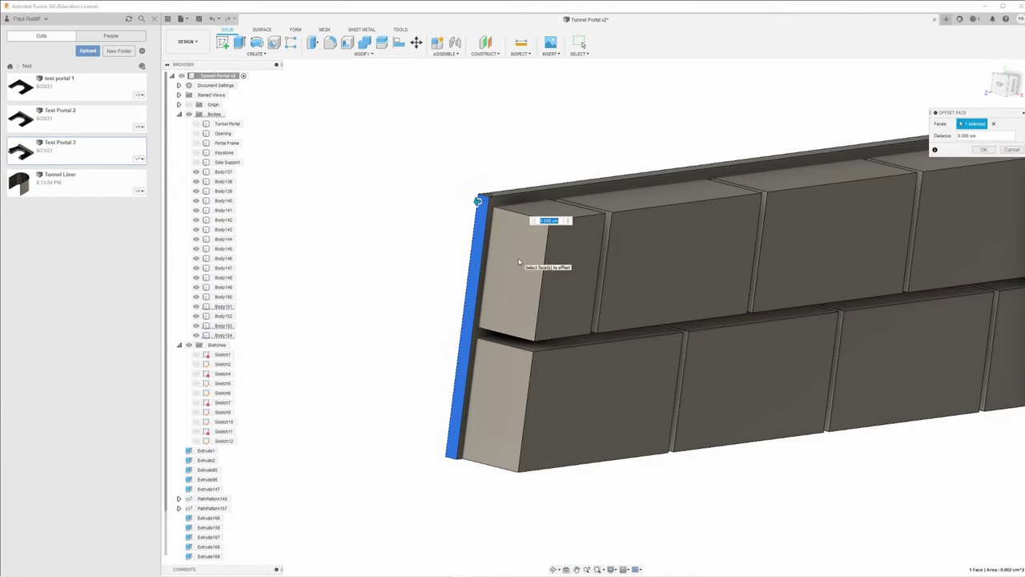
{"action": "left_click_drag", "start_coordinate": [477, 202], "coordinate": [484, 201]}
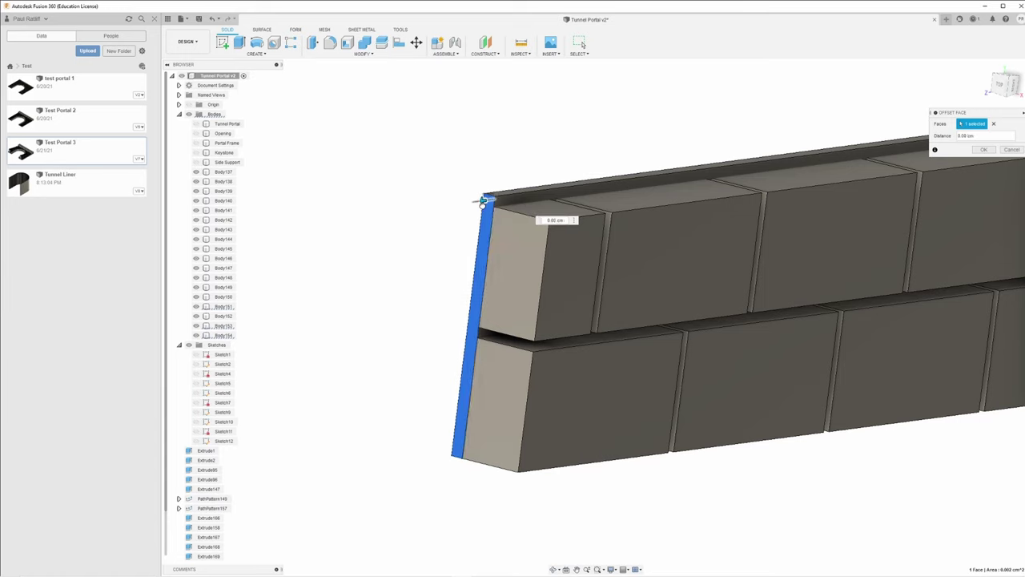
{"action": "mouse_move", "coordinate": [482, 201]}
{"action": "left_mouse_down"}
{"action": "mouse_move", "coordinate": [494, 198]}
{"action": "mouse_move", "coordinate": [480, 200]}
{"action": "left_mouse_up"}
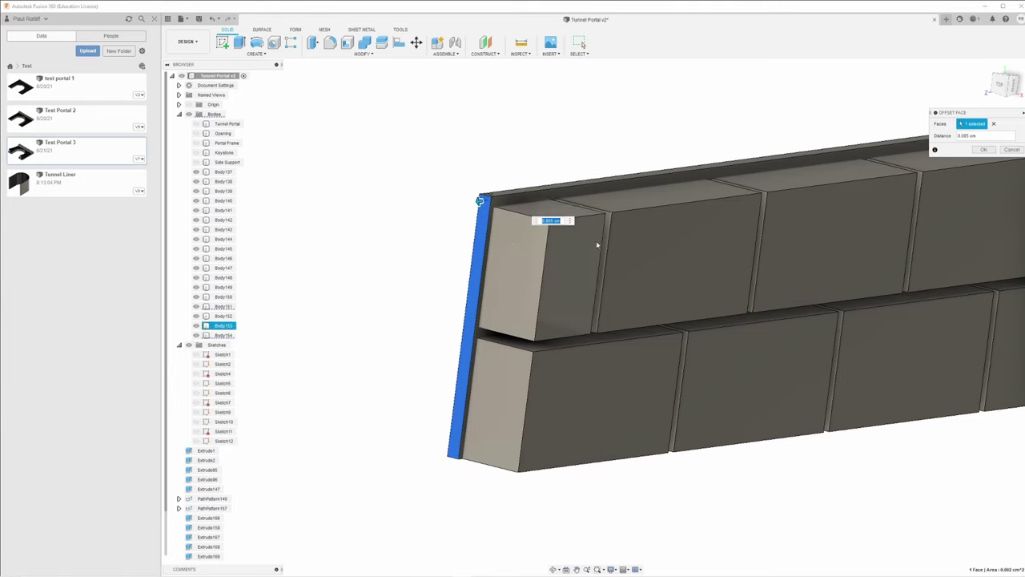
{"action": "left_click", "coordinate": [1012, 149]}
{"action": "key", "text": "e"}
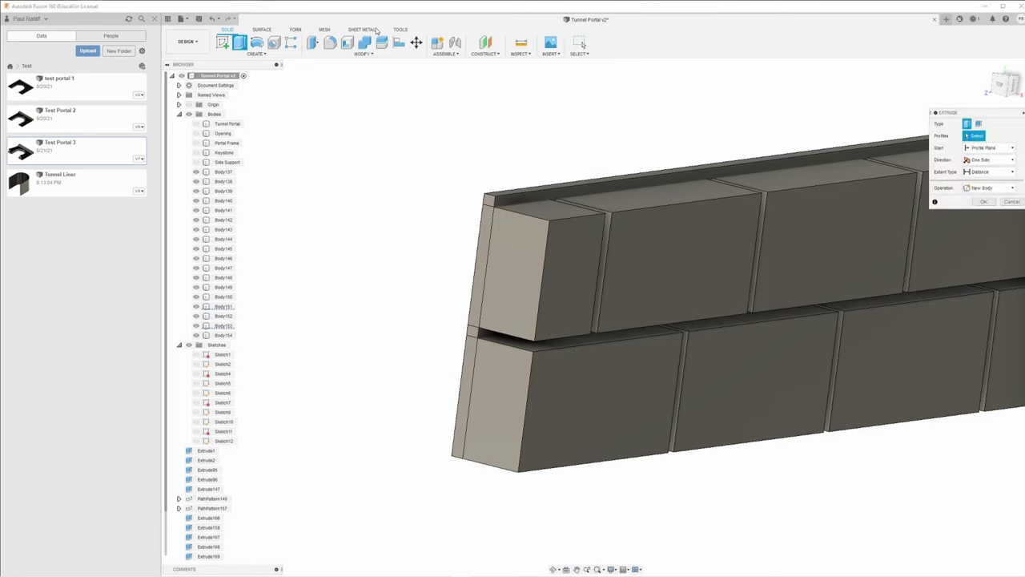
{"action": "left_click", "coordinate": [487, 203]}
{"action": "mouse_move", "coordinate": [486, 202]}
{"action": "left_mouse_down"}
{"action": "mouse_move", "coordinate": [494, 207]}
{"action": "mouse_move", "coordinate": [486, 200]}
{"action": "left_mouse_up"}
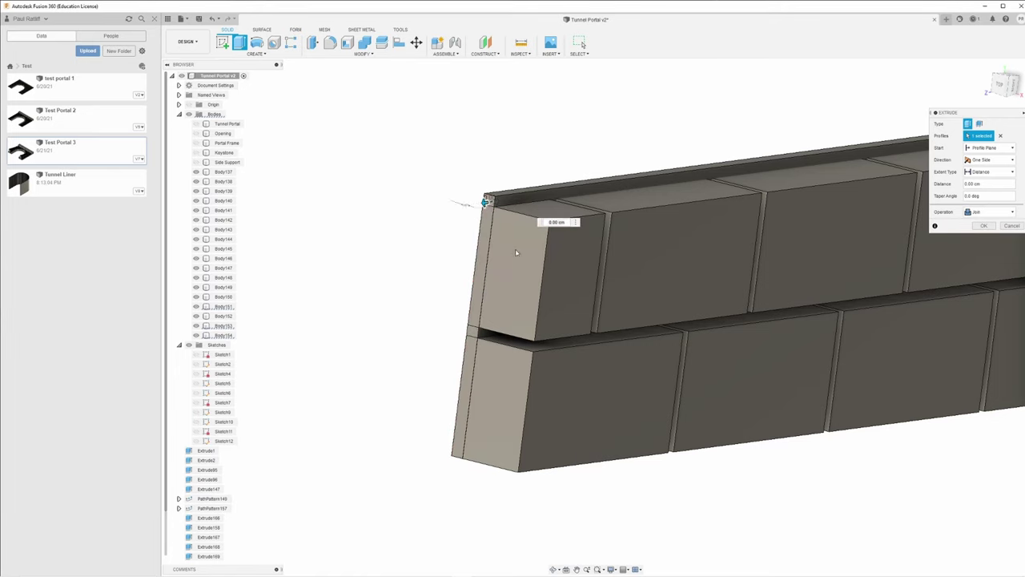
{"action": "left_click", "coordinate": [1012, 225]}
Try to join the mortar panel and all the bricks with Combine, using the Join operation with Keep Tools on
{"action": "middle_click_drag", "start_coordinate": [908, 284], "coordinate": [714, 279]}
{"action": "scroll", "coordinate": [713, 279], "scroll_direction": "down", "scroll_amount": 5}
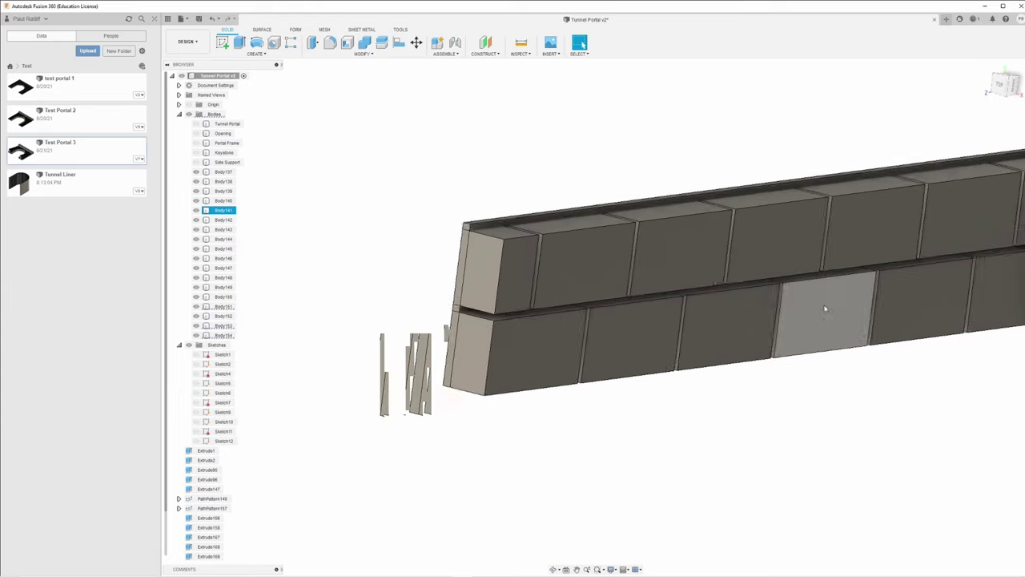
{"action": "middle_click_drag", "start_coordinate": [881, 313], "coordinate": [836, 314], "text": "shift"}
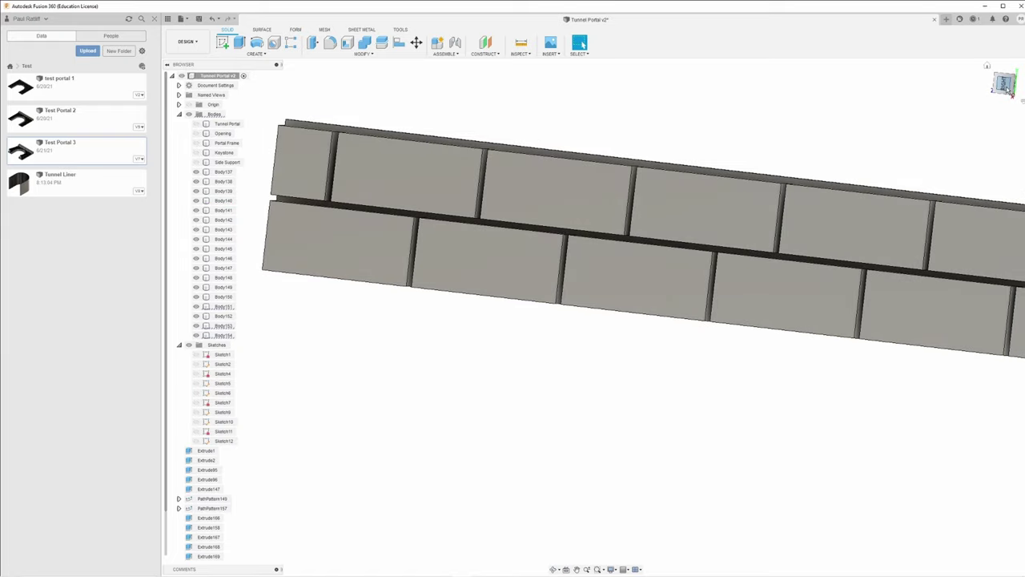
{"action": "left_click", "coordinate": [1004, 85]}
{"action": "middle_click_drag", "start_coordinate": [921, 239], "coordinate": [703, 277]}
{"action": "scroll", "coordinate": [729, 277], "scroll_direction": "down", "scroll_amount": 2}
{"action": "middle_click_drag", "start_coordinate": [774, 276], "coordinate": [663, 284]}
{"action": "left_click", "coordinate": [364, 43]}
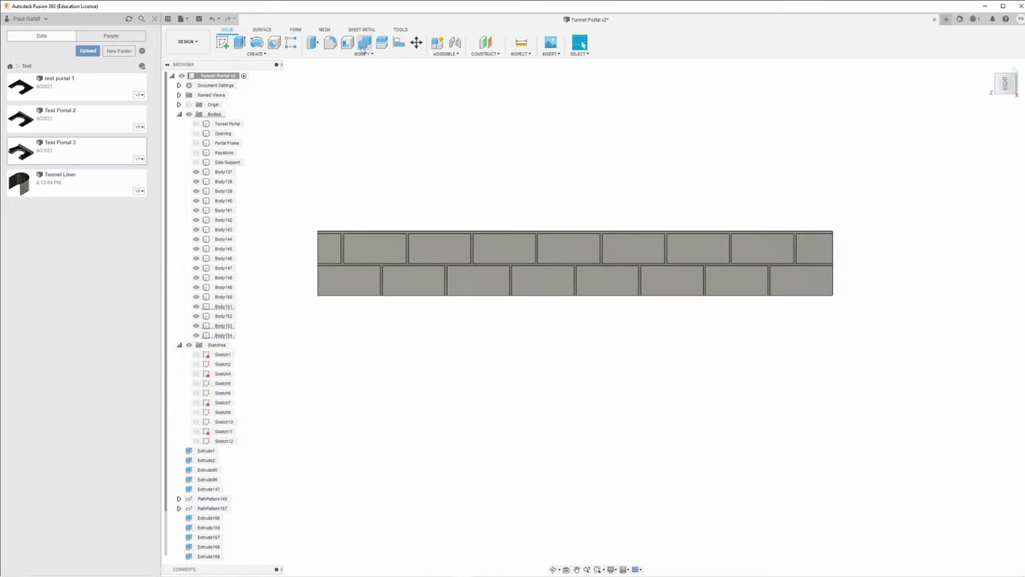
{"action": "left_click", "coordinate": [472, 234]}
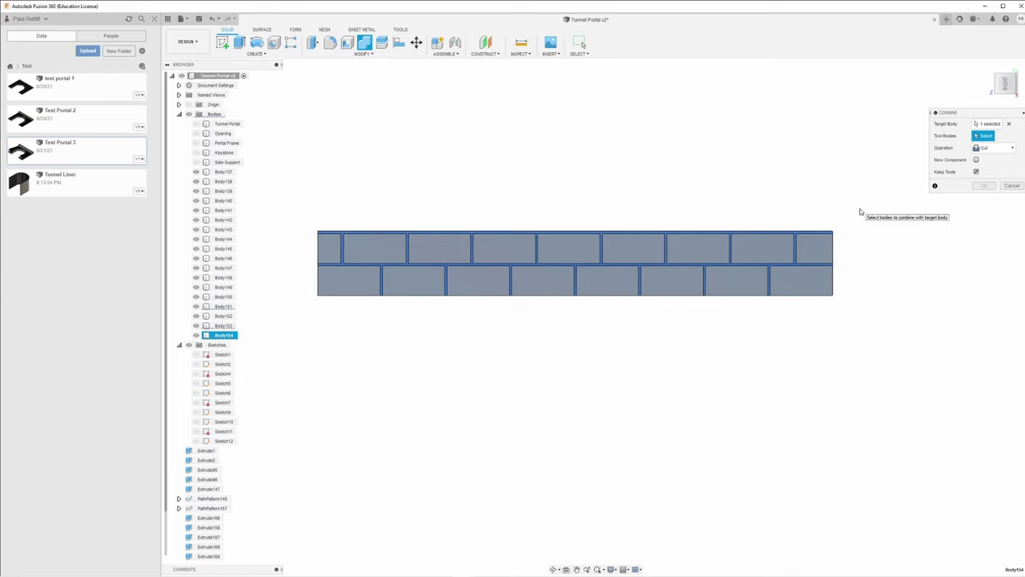
{"action": "left_click_drag", "start_coordinate": [859, 210], "coordinate": [284, 317]}
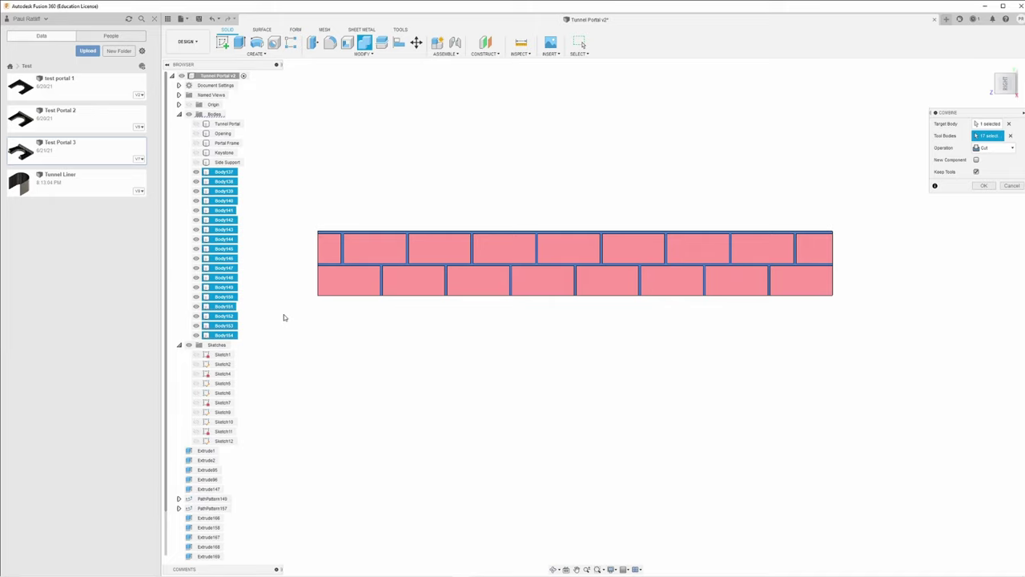
{"action": "left_click", "coordinate": [992, 148]}
{"action": "left_click", "coordinate": [993, 159]}
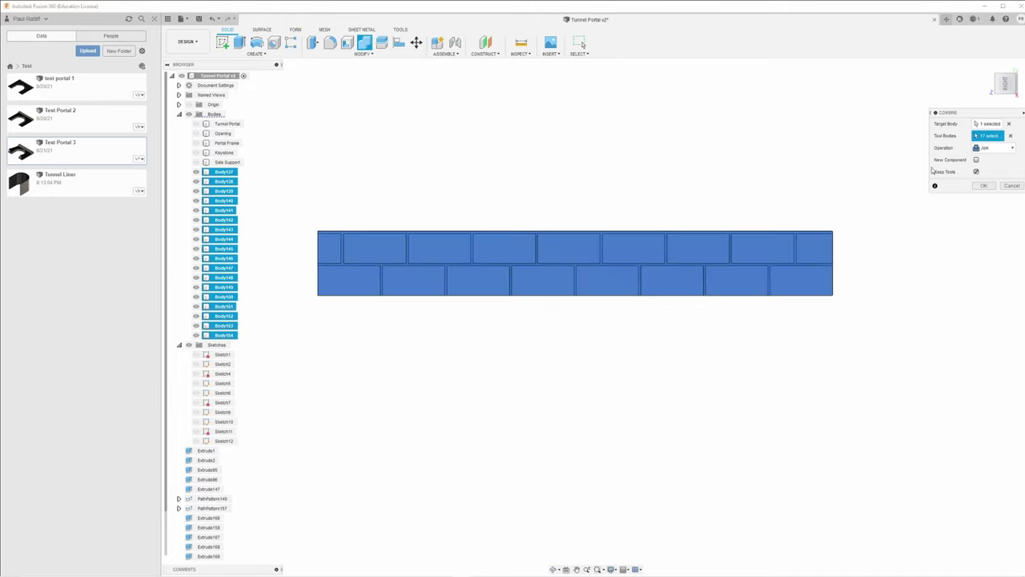
{"action": "left_click", "coordinate": [983, 187]}
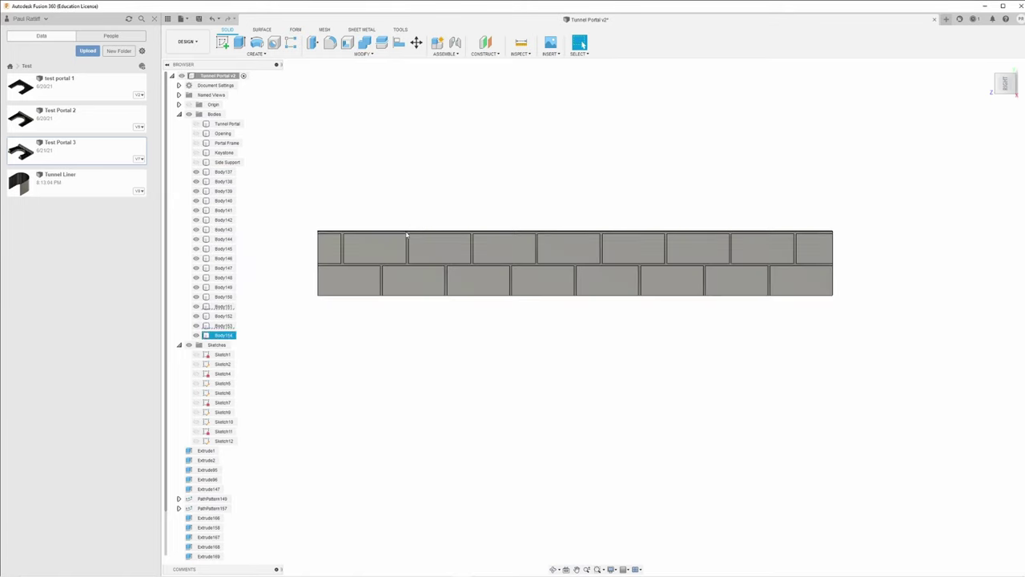
Examine whether the bricks are still separate bodies by toggling an upper brick's visibility and viewing the courses from different angles
{"action": "middle_click_drag", "start_coordinate": [397, 215], "coordinate": [396, 239], "text": "shift"}
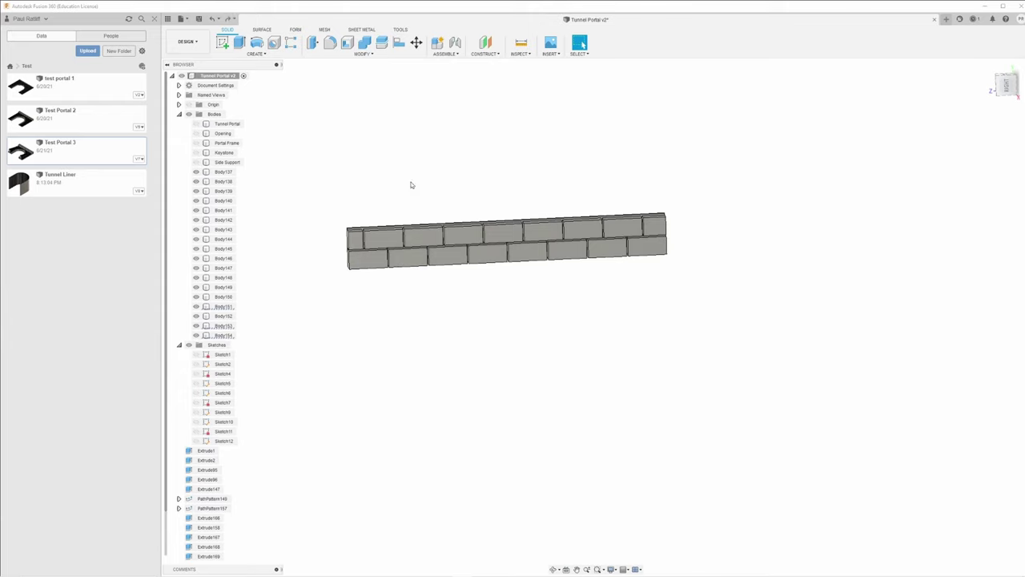
{"action": "left_click", "coordinate": [378, 239]}
{"action": "scroll", "coordinate": [380, 238], "scroll_direction": "up", "scroll_amount": 5}
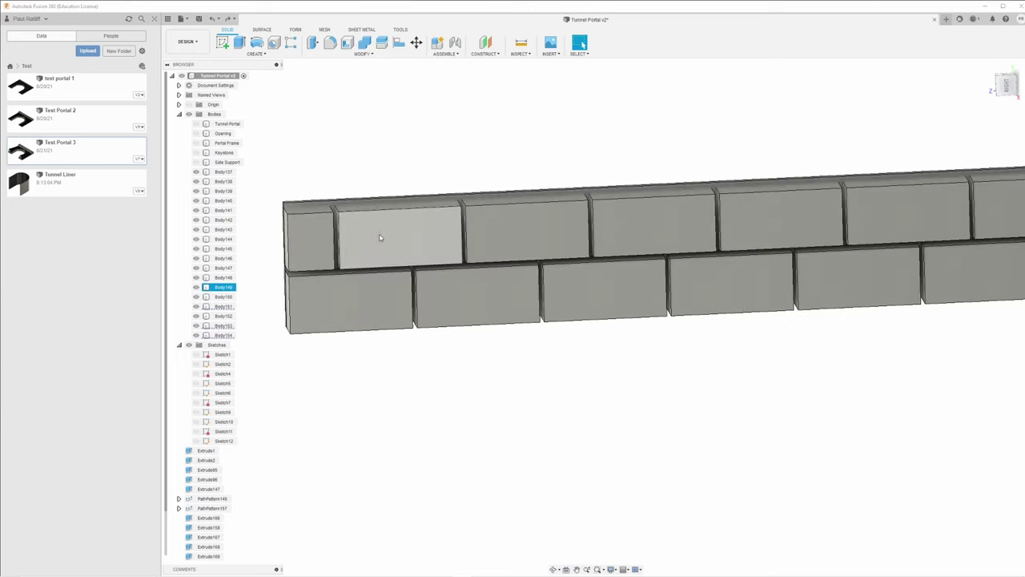
{"action": "mouse_move", "coordinate": [385, 234]}
{"action": "middle_mouse_down", "text": "shift"}
{"action": "mouse_move", "coordinate": [344, 237]}
{"action": "mouse_move", "coordinate": [371, 237]}
{"action": "middle_mouse_up", "text": "shift"}
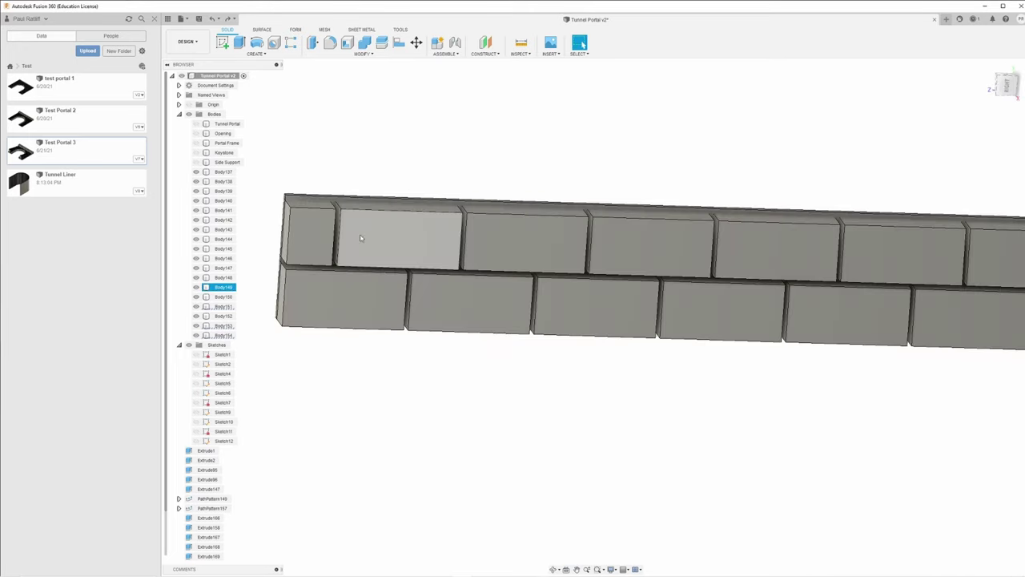
{"action": "left_click", "coordinate": [196, 288]}
{"action": "left_click", "coordinate": [196, 287]}
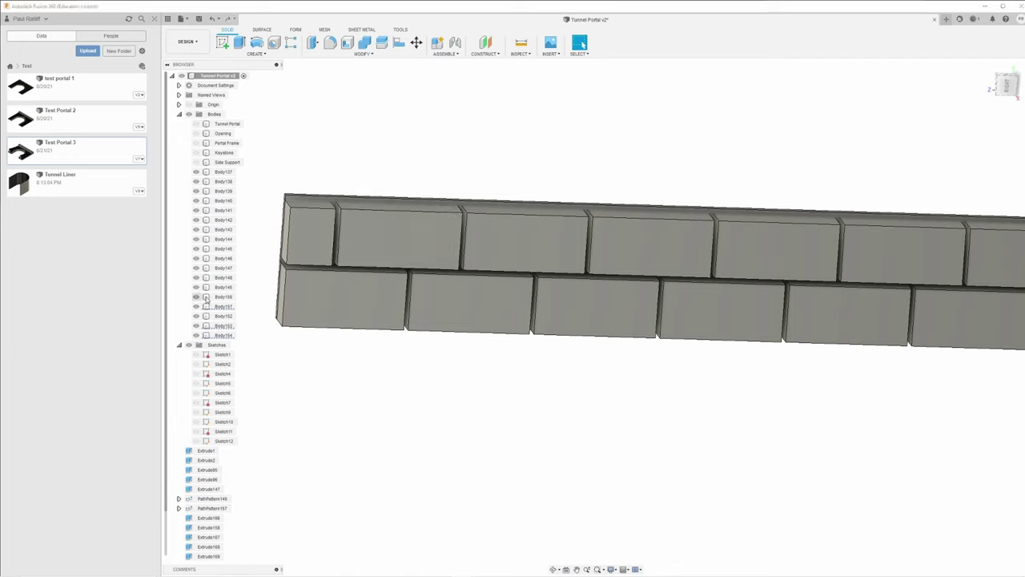
{"action": "left_click", "coordinate": [309, 224]}
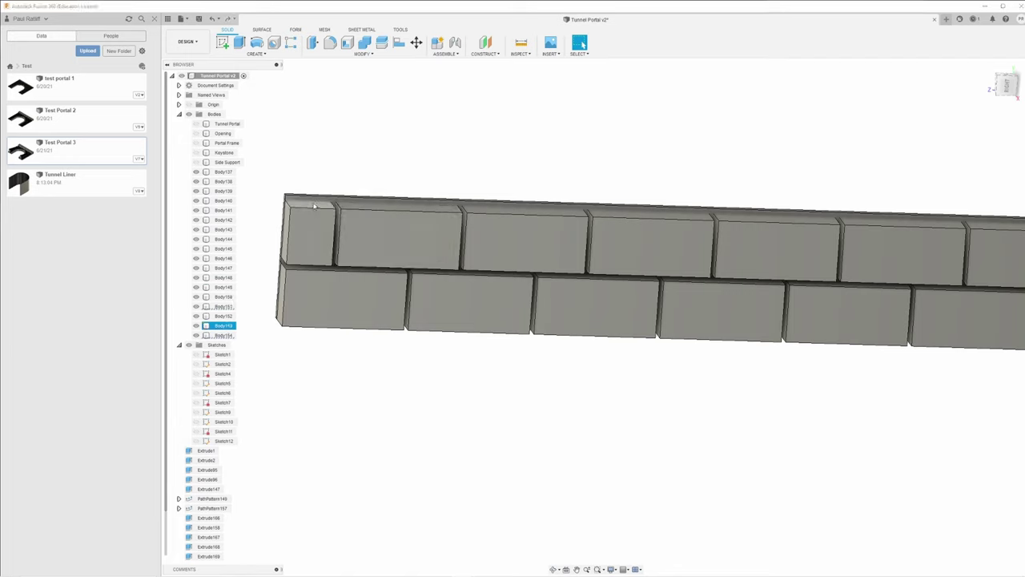
{"action": "left_click", "coordinate": [361, 289]}
{"action": "mouse_move", "coordinate": [361, 288]}
{"action": "middle_mouse_down", "text": "shift"}
{"action": "mouse_move", "coordinate": [375, 287]}
{"action": "mouse_move", "coordinate": [357, 287]}
{"action": "middle_mouse_up", "text": "shift"}
{"action": "key", "text": "Escape"}
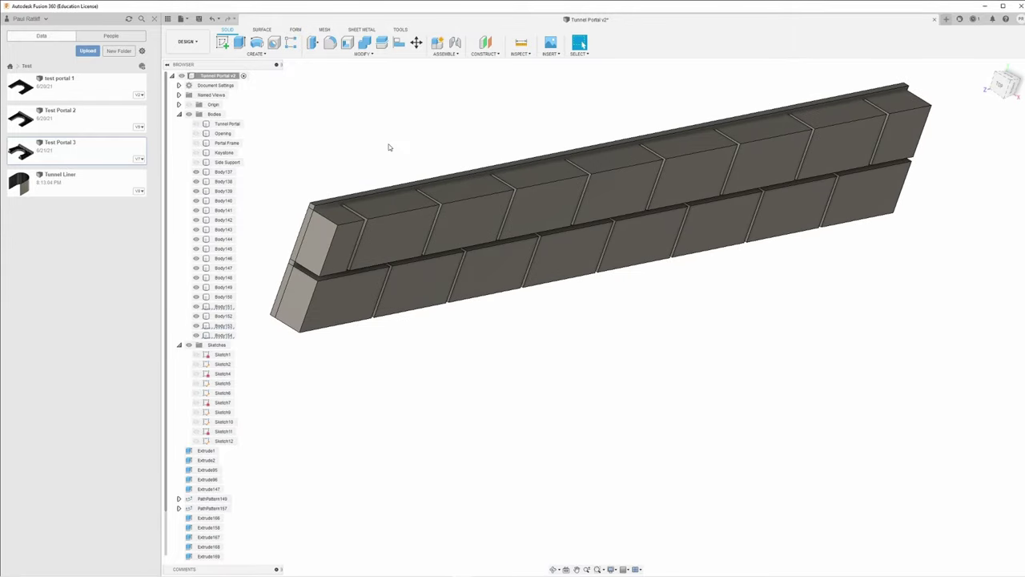
Join all the bricks to the mortar panel as one body with Combine, with Keep Tools off
{"action": "left_click", "coordinate": [364, 45]}
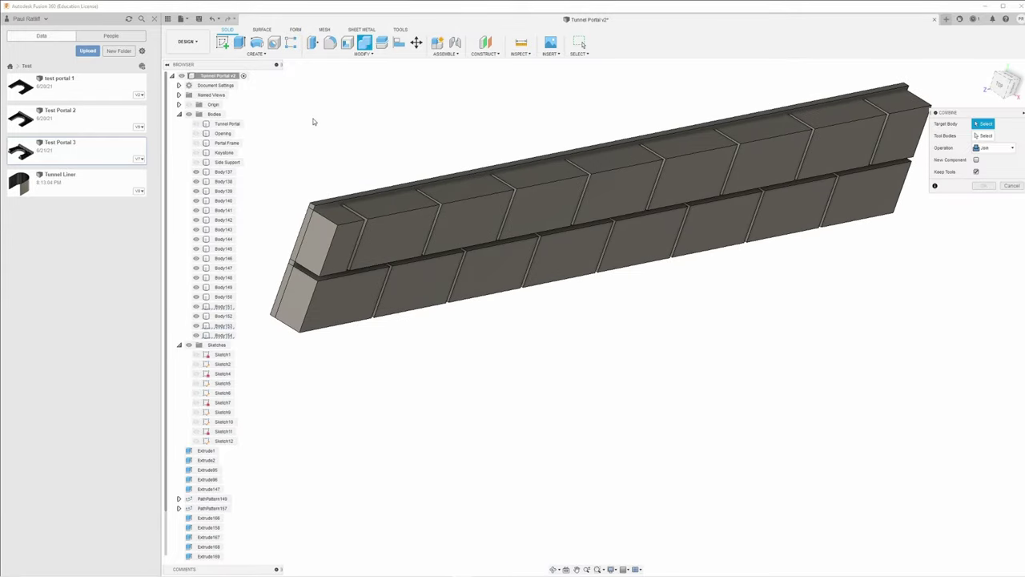
{"action": "left_click", "coordinate": [330, 204]}
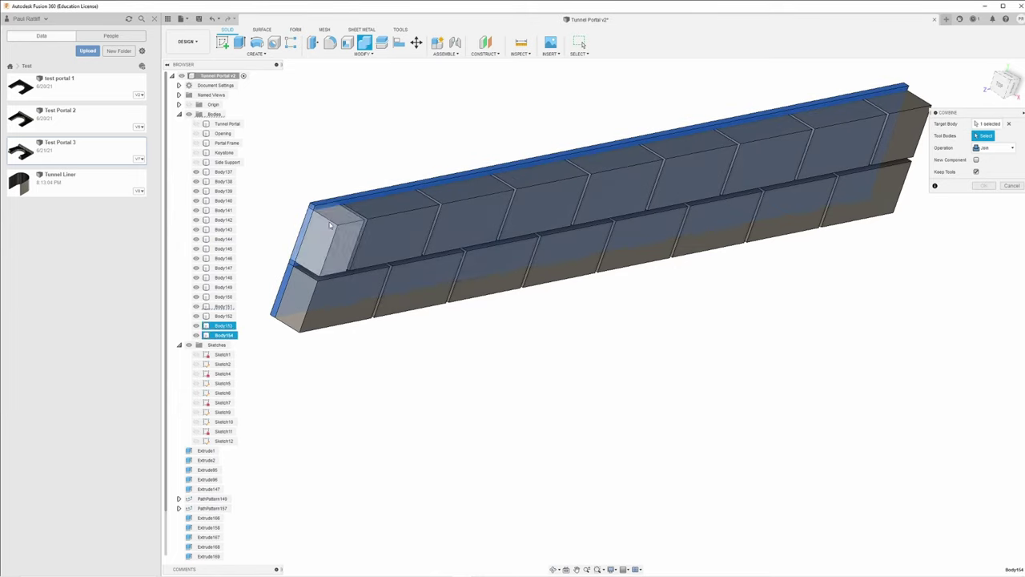
{"action": "middle_click_drag", "start_coordinate": [499, 360], "coordinate": [562, 335], "text": "shift"}
{"action": "scroll", "coordinate": [561, 336], "scroll_direction": "down", "scroll_amount": 5}
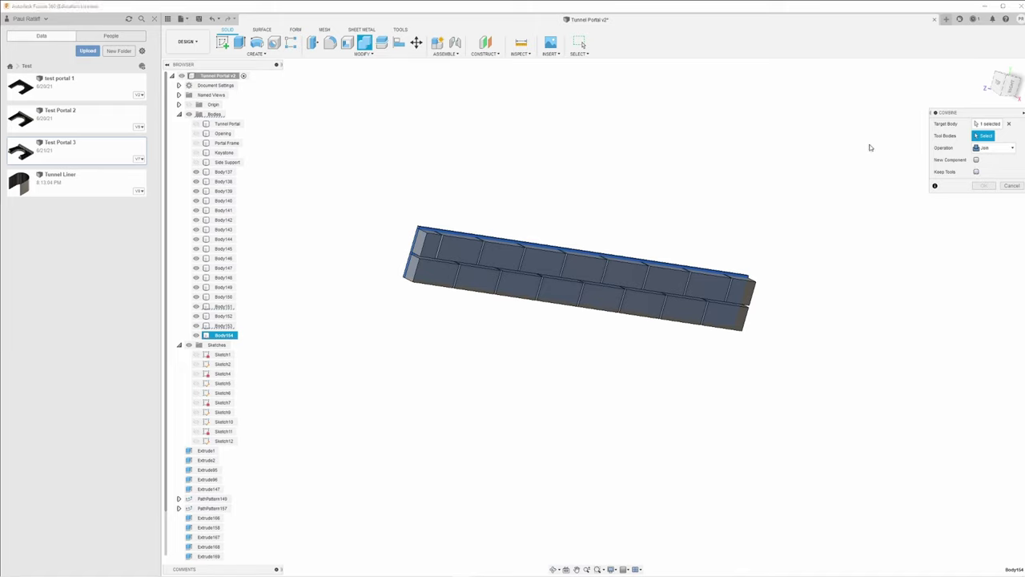
{"action": "mouse_move", "coordinate": [771, 208]}
{"action": "middle_mouse_down", "text": "shift"}
{"action": "mouse_move", "coordinate": [753, 202]}
{"action": "mouse_move", "coordinate": [764, 197]}
{"action": "middle_mouse_up", "text": "shift"}
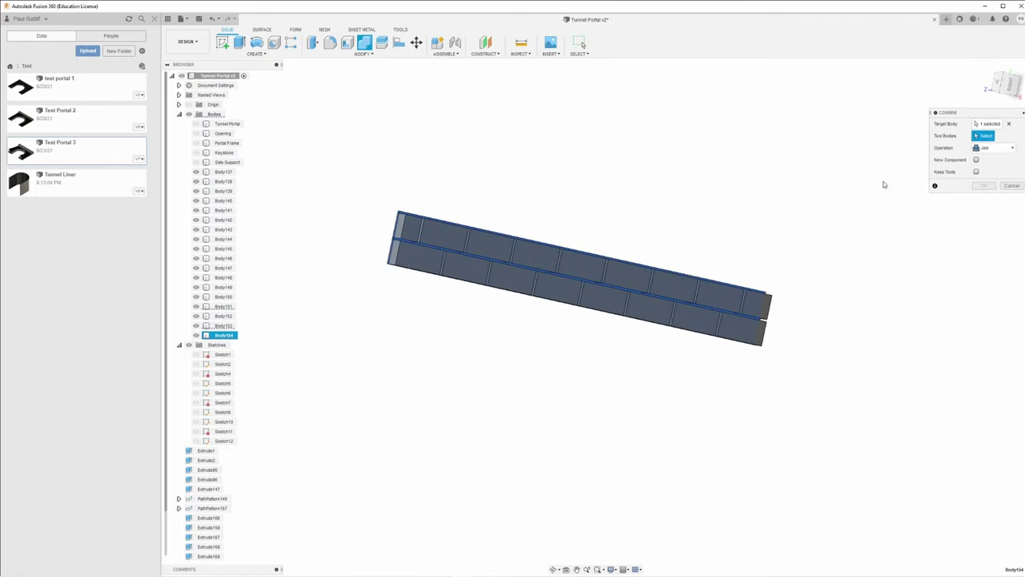
{"action": "left_click", "coordinate": [1008, 86]}
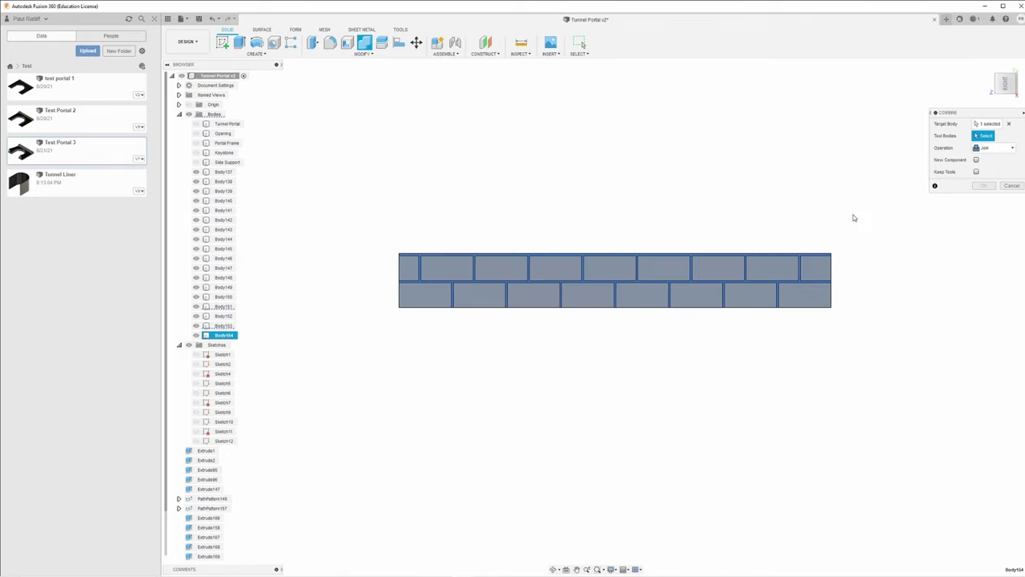
{"action": "left_click_drag", "start_coordinate": [854, 230], "coordinate": [323, 346]}
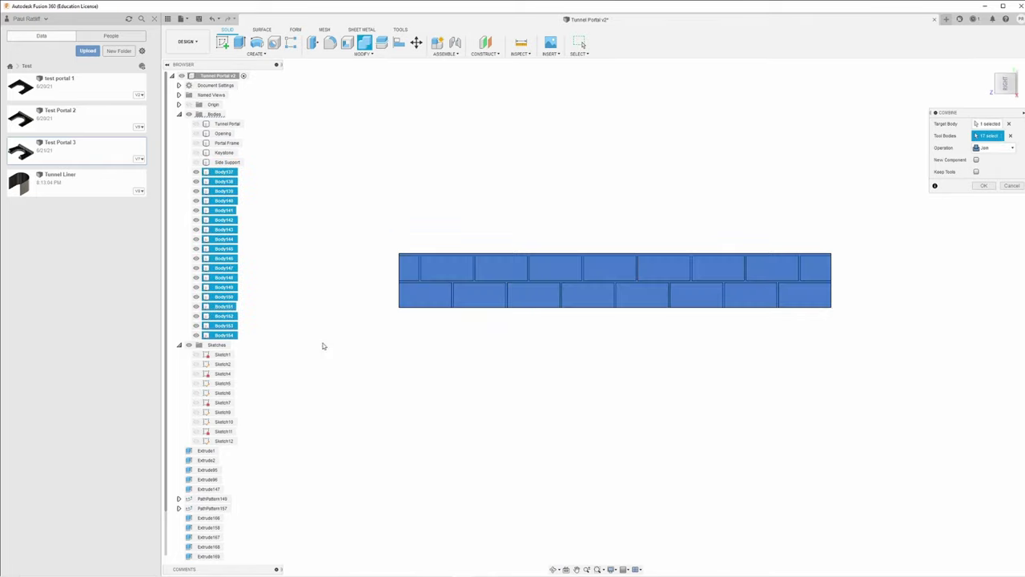
{"action": "left_click", "coordinate": [984, 186]}
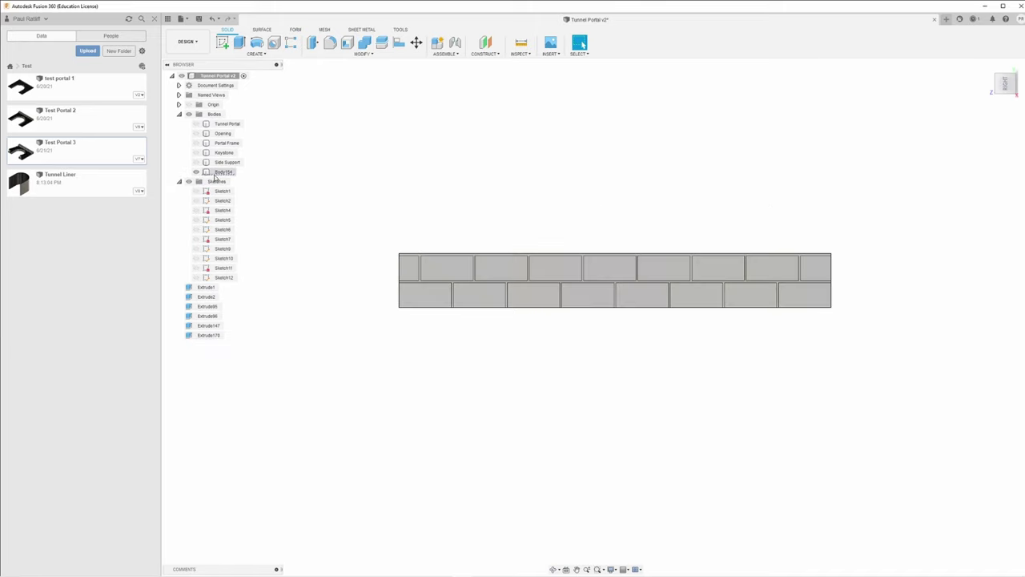
Rename the combined brick and mortar body as Brick Texture
{"action": "left_click", "coordinate": [224, 172]}
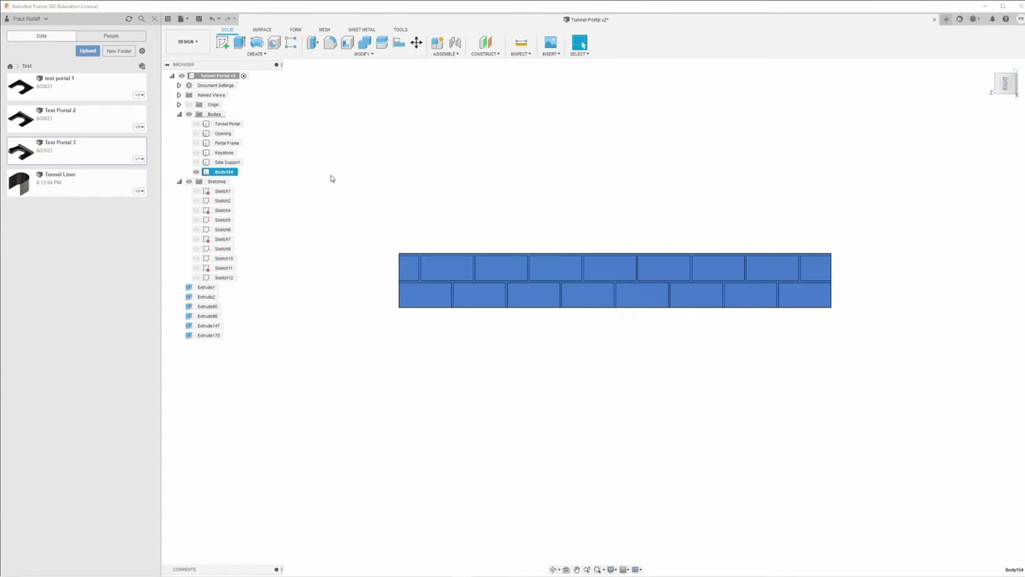
{"action": "left_click", "coordinate": [331, 179]}
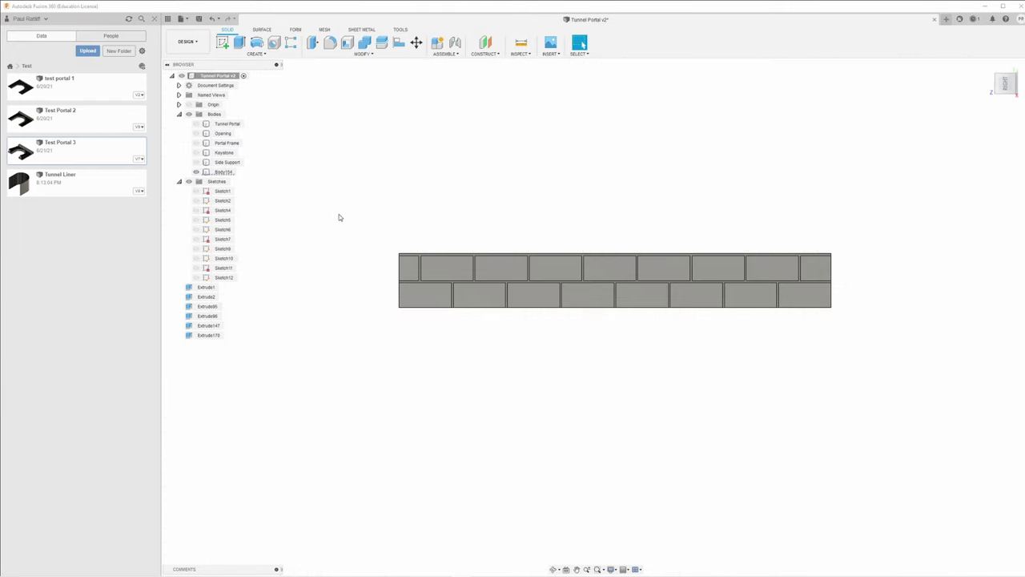
{"action": "left_click", "coordinate": [224, 172]}
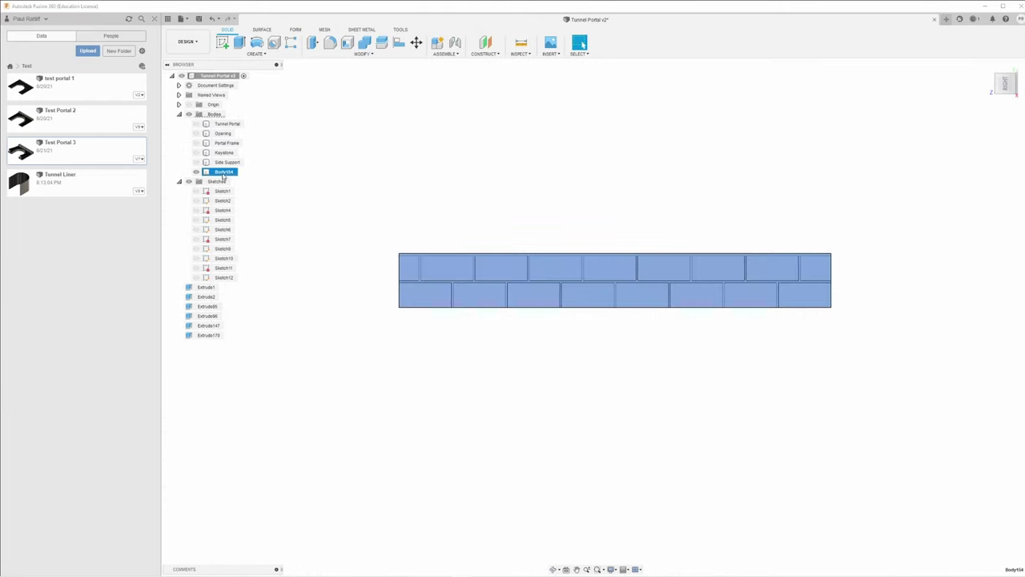
{"action": "double_click", "coordinate": [224, 172]}
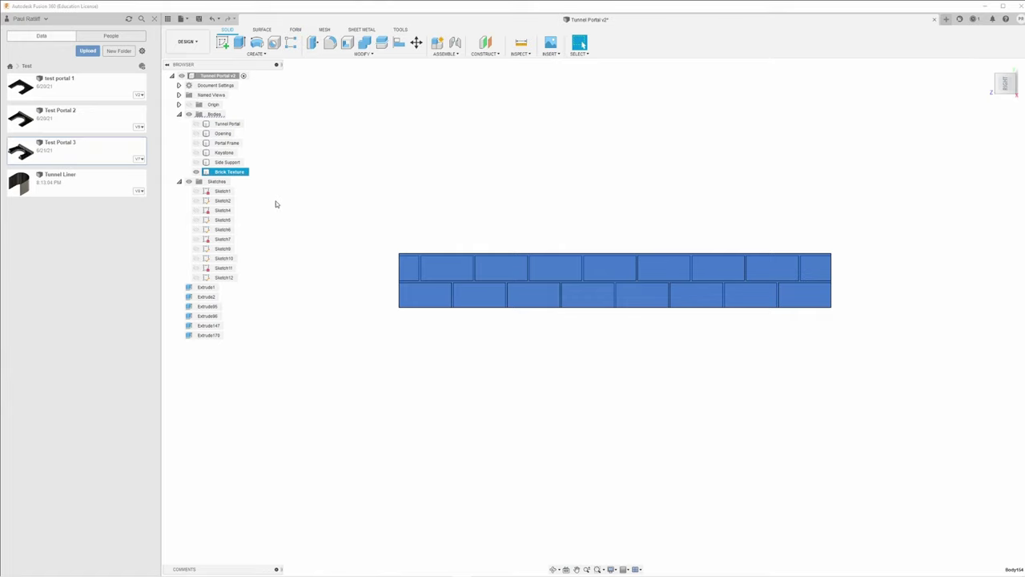
Show the Side Support body together with the brick courses at its base
{"action": "left_click", "coordinate": [196, 162]}
{"action": "scroll", "coordinate": [317, 200], "scroll_direction": "down", "scroll_amount": 4}
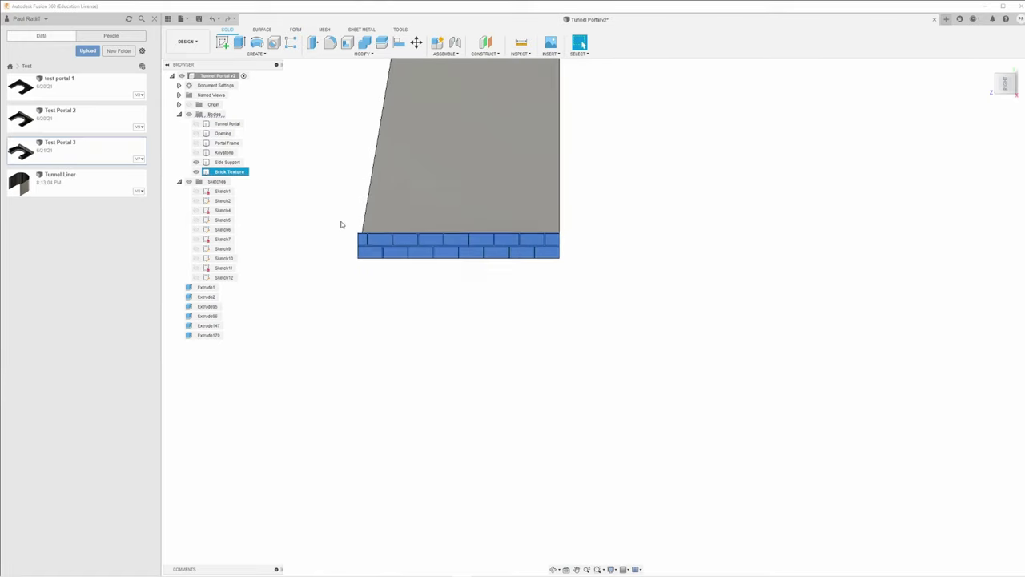
{"action": "left_click", "coordinate": [329, 183]}
{"action": "middle_click_drag", "start_coordinate": [320, 158], "coordinate": [348, 291]}
{"action": "scroll", "coordinate": [358, 295], "scroll_direction": "down", "scroll_amount": 3}
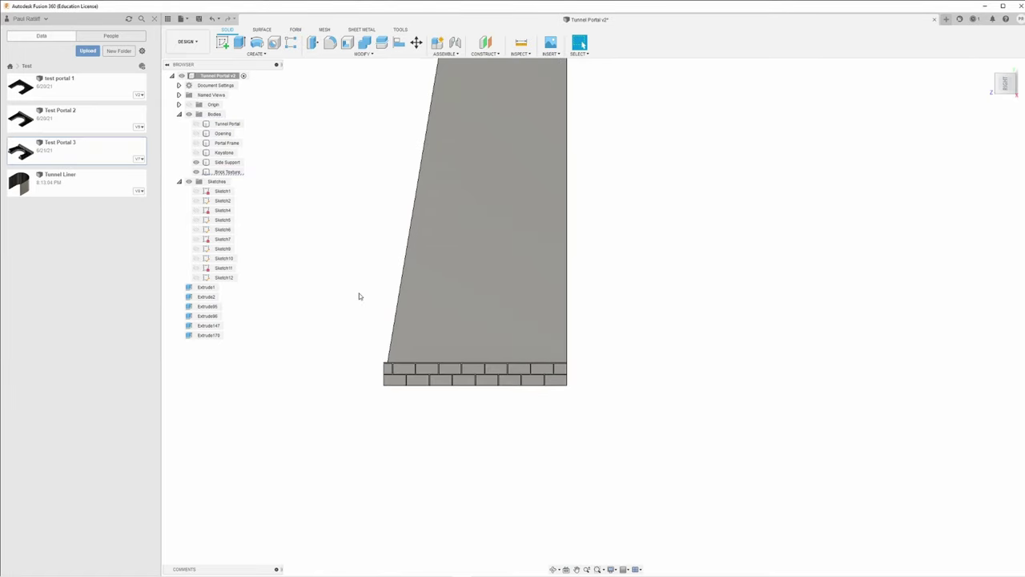
Start a Pattern on Path of the Brick Texture body, using the Side Support's vertical edge beside the bricks as the path
{"action": "left_click", "coordinate": [440, 284]}
{"action": "middle_click_drag", "start_coordinate": [474, 238], "coordinate": [453, 323]}
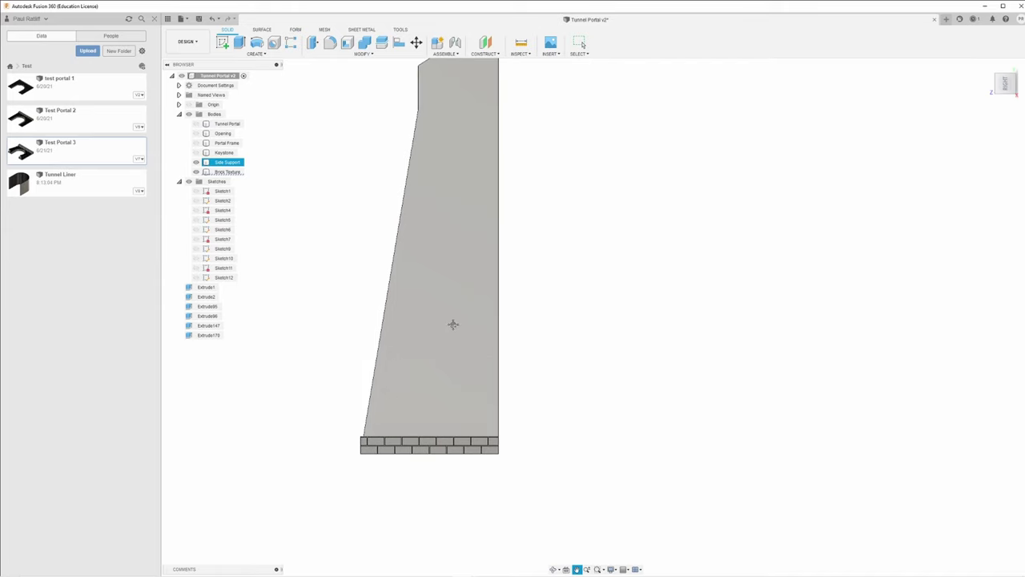
{"action": "left_click", "coordinate": [256, 53]}
{"action": "mouse_move", "coordinate": [246, 227]}
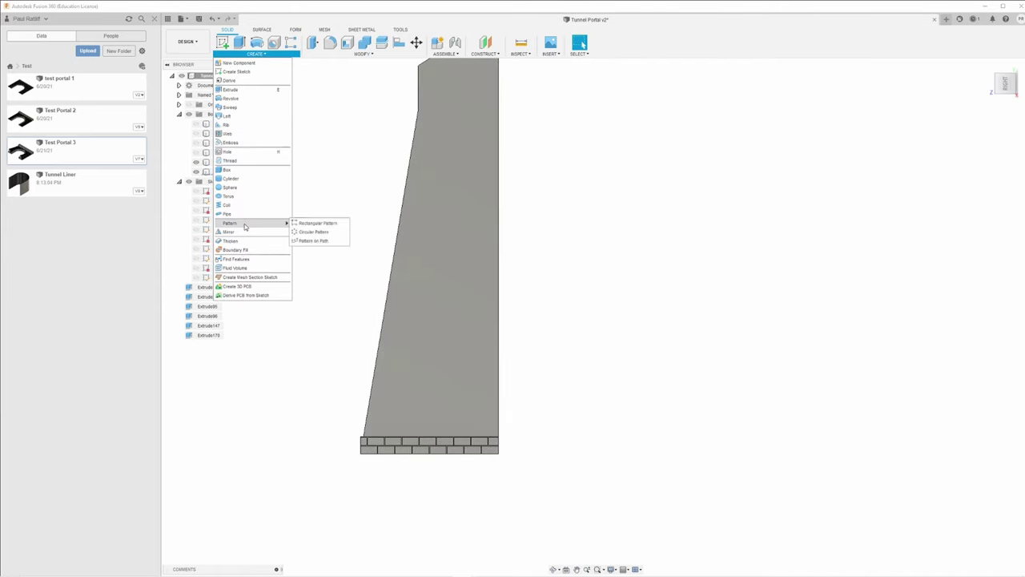
{"action": "left_click", "coordinate": [309, 240]}
{"action": "middle_click_drag", "start_coordinate": [449, 406], "coordinate": [461, 428], "text": "shift"}
{"action": "left_click", "coordinate": [475, 447]}
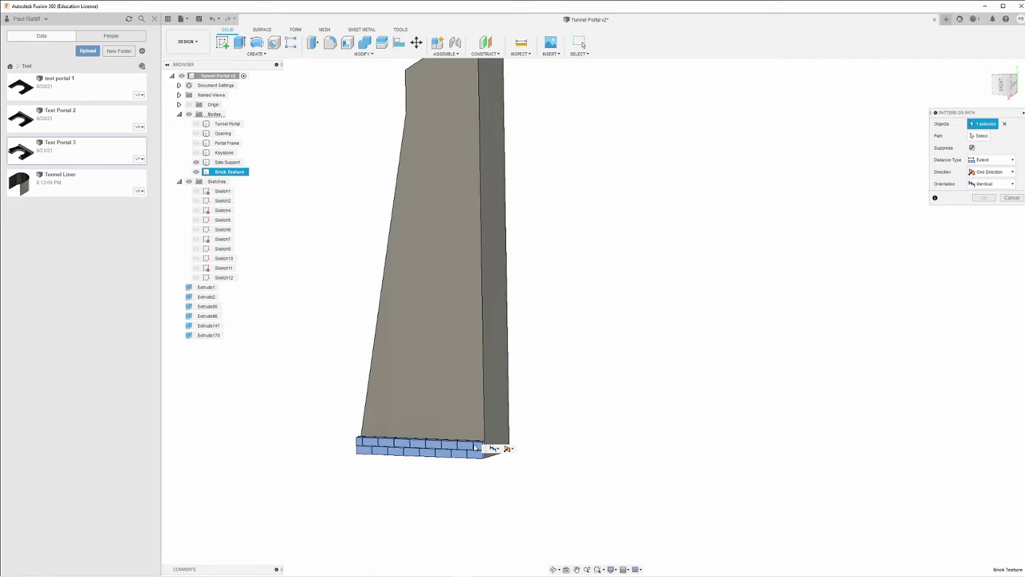
{"action": "left_click", "coordinate": [979, 135]}
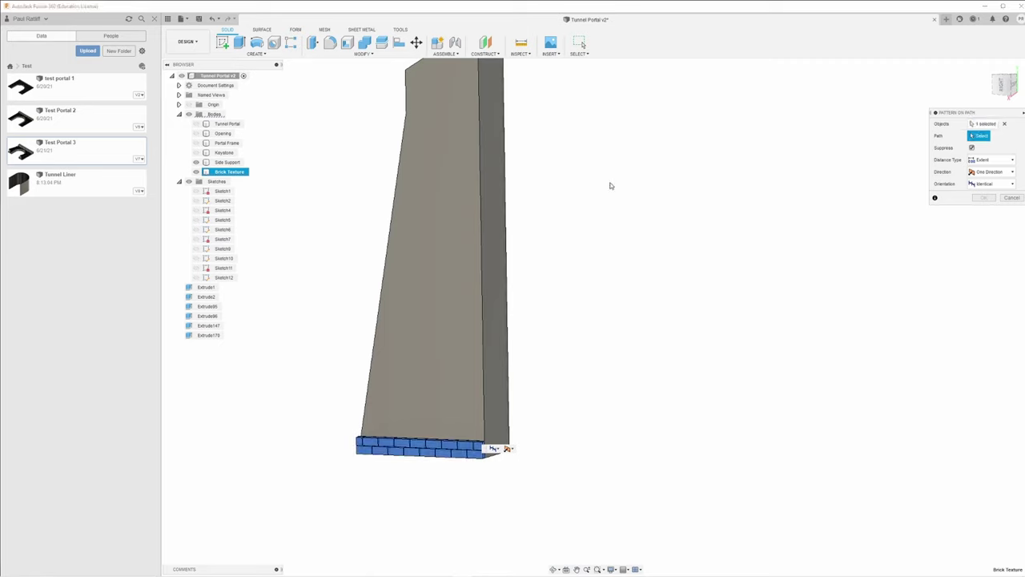
{"action": "left_click", "coordinate": [480, 201]}
{"action": "middle_click_drag", "start_coordinate": [530, 348], "coordinate": [536, 428]}
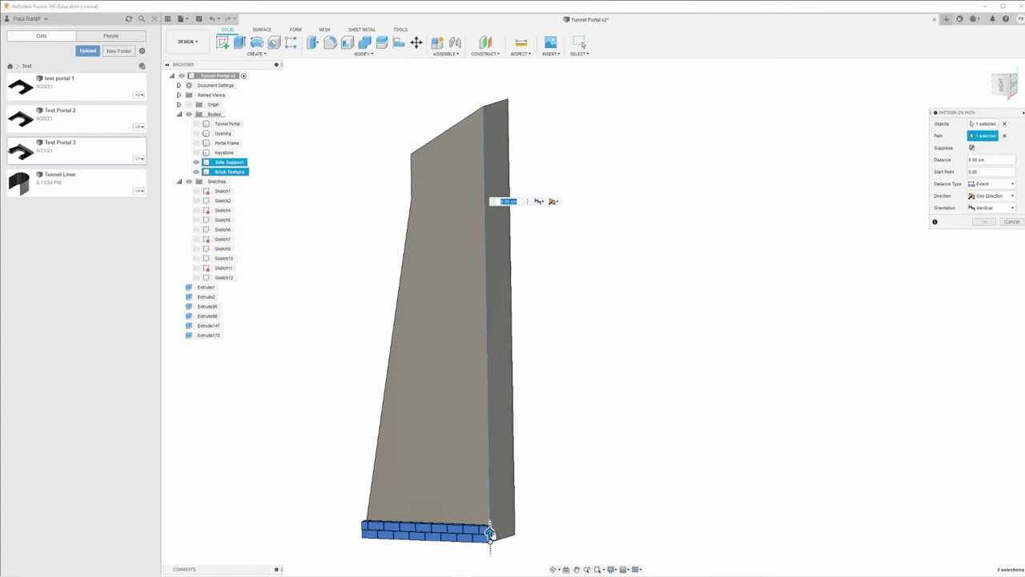
Extend the path pattern's distance to 4.812 cm so the last brick copy lines up with the Side Support's upper end
{"action": "left_click_drag", "start_coordinate": [488, 532], "coordinate": [483, 116]}
{"action": "scroll", "coordinate": [480, 160], "scroll_direction": "up", "scroll_amount": 10}
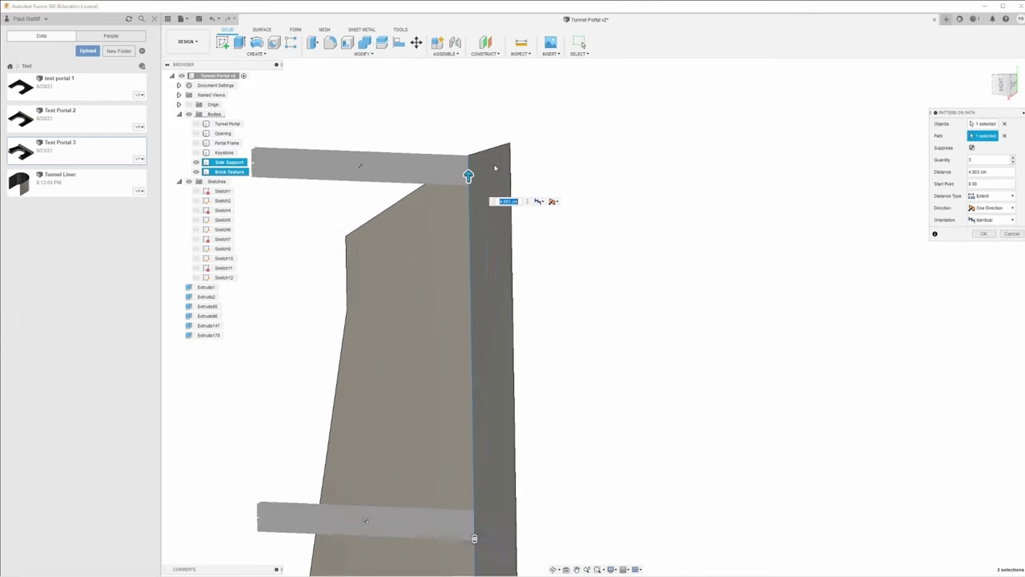
{"action": "middle_click_drag", "start_coordinate": [480, 183], "coordinate": [352, 244], "text": "shift"}
{"action": "middle_click_drag", "start_coordinate": [330, 288], "coordinate": [368, 290]}
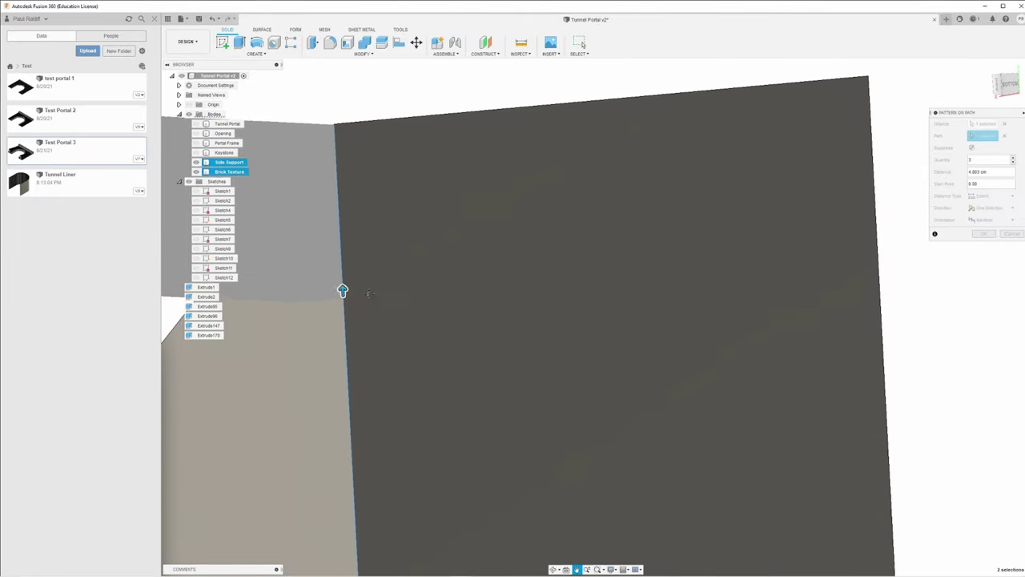
{"action": "left_click_drag", "start_coordinate": [343, 288], "coordinate": [342, 283]}
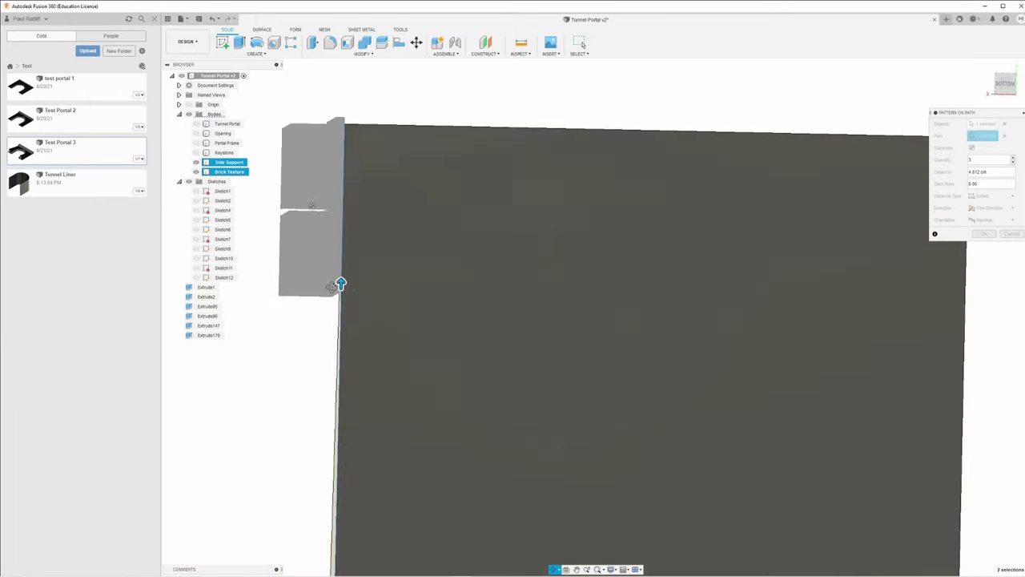
{"action": "middle_click_drag", "start_coordinate": [412, 363], "coordinate": [623, 304]}
{"action": "scroll", "coordinate": [589, 311], "scroll_direction": "down", "scroll_amount": 4}
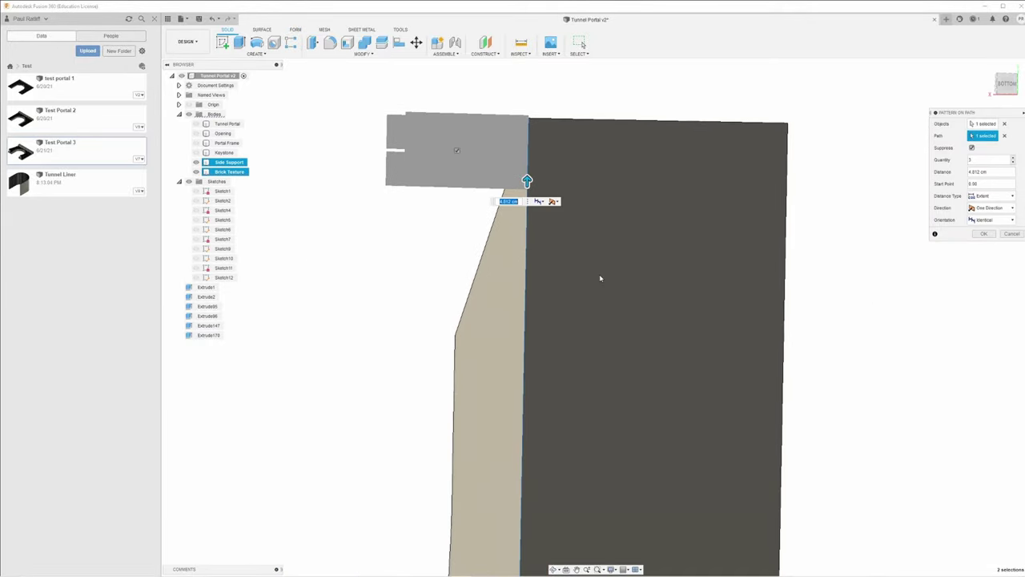
{"action": "scroll", "coordinate": [596, 290], "scroll_direction": "up", "scroll_amount": 4}
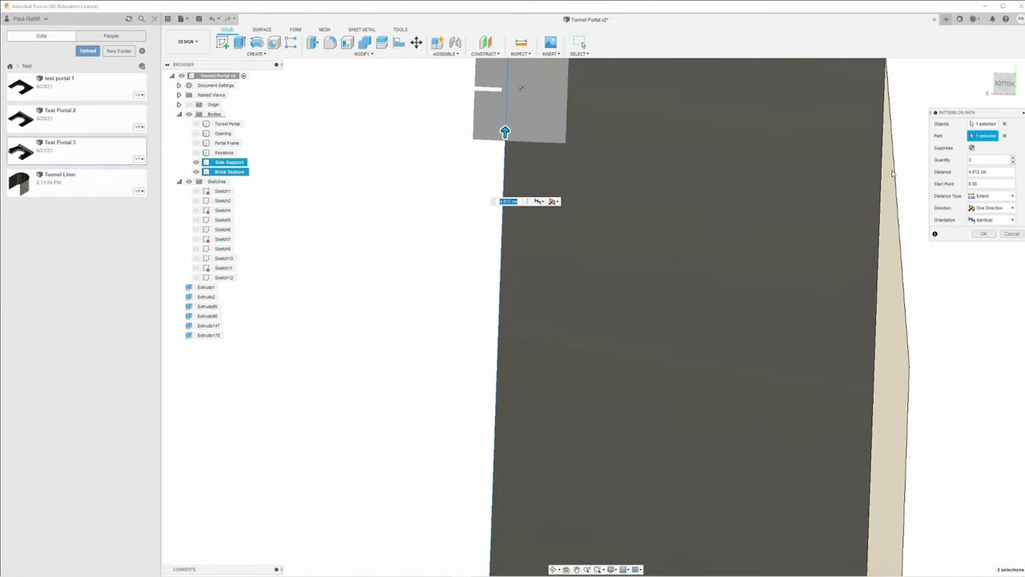
Raise the pattern quantity until the brick courses close up along the edge, adding 25 copies of Brick Texture, and create the pattern
{"action": "left_click", "coordinate": [988, 161]}
{"action": "type", "text": "15"}
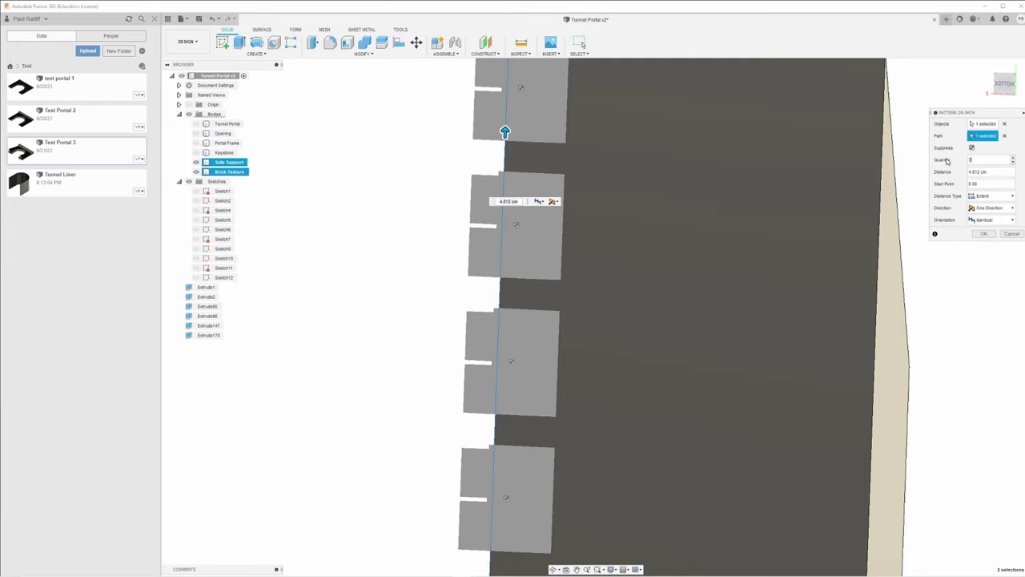
{"action": "key", "text": "BackSpace"}
{"action": "key", "text": "BackSpace"}
{"action": "type", "text": "30"}
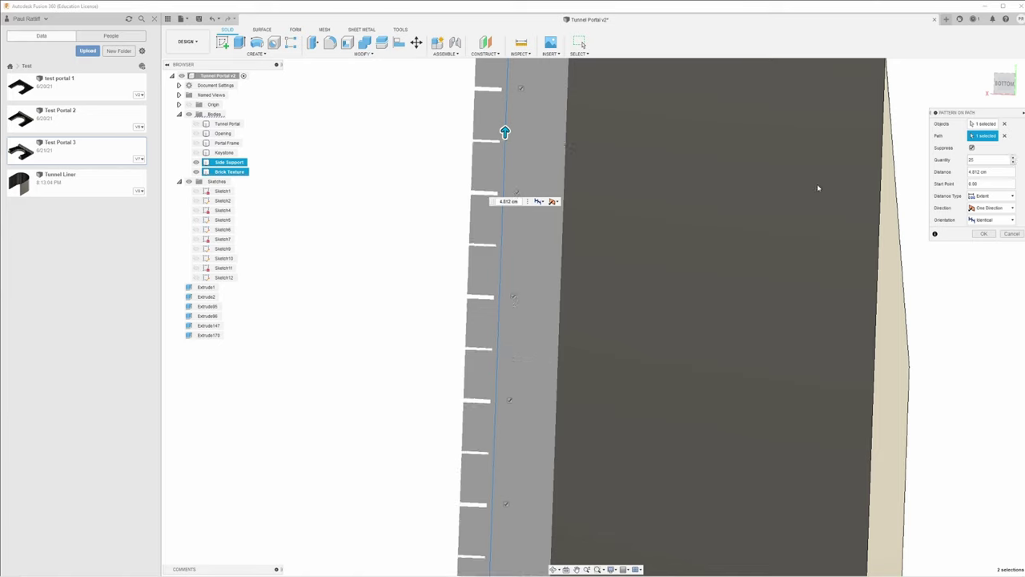
{"action": "left_click", "coordinate": [985, 233]}
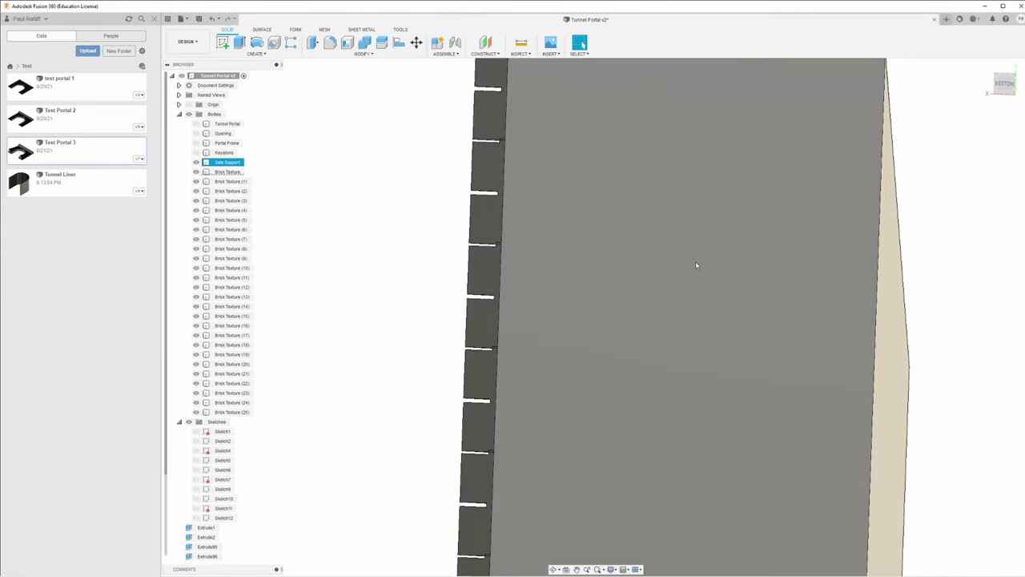
Examine the patterned brick courses along the Side Support from several angles and from the top view
{"action": "scroll", "coordinate": [696, 261], "scroll_direction": "down", "scroll_amount": 2}
{"action": "middle_click_drag", "start_coordinate": [671, 261], "coordinate": [706, 270], "text": "shift"}
{"action": "scroll", "coordinate": [707, 270], "scroll_direction": "down", "scroll_amount": 4}
{"action": "middle_click_drag", "start_coordinate": [677, 328], "coordinate": [784, 337], "text": "shift"}
{"action": "left_click", "coordinate": [784, 337]}
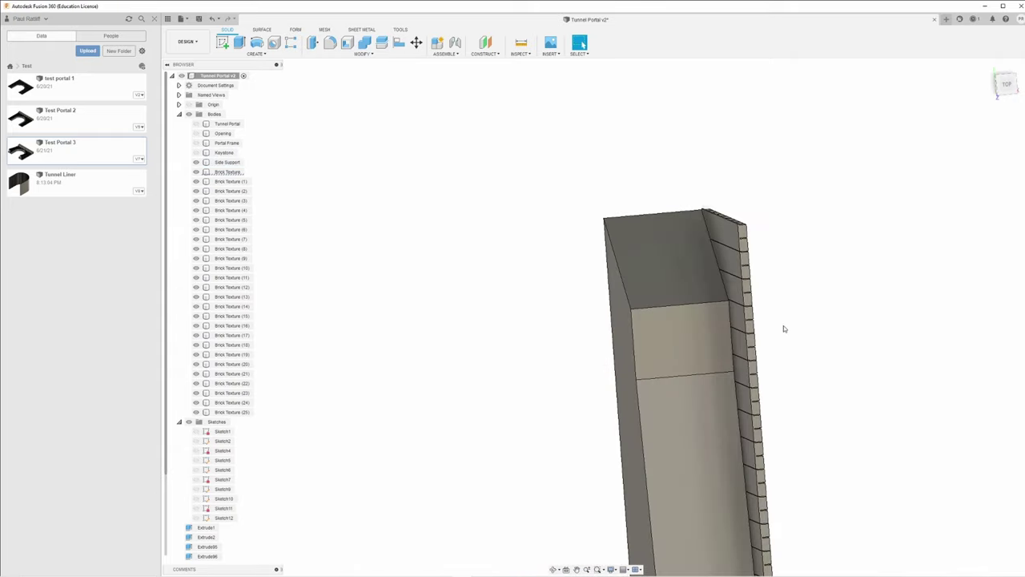
{"action": "left_click", "coordinate": [1006, 85]}
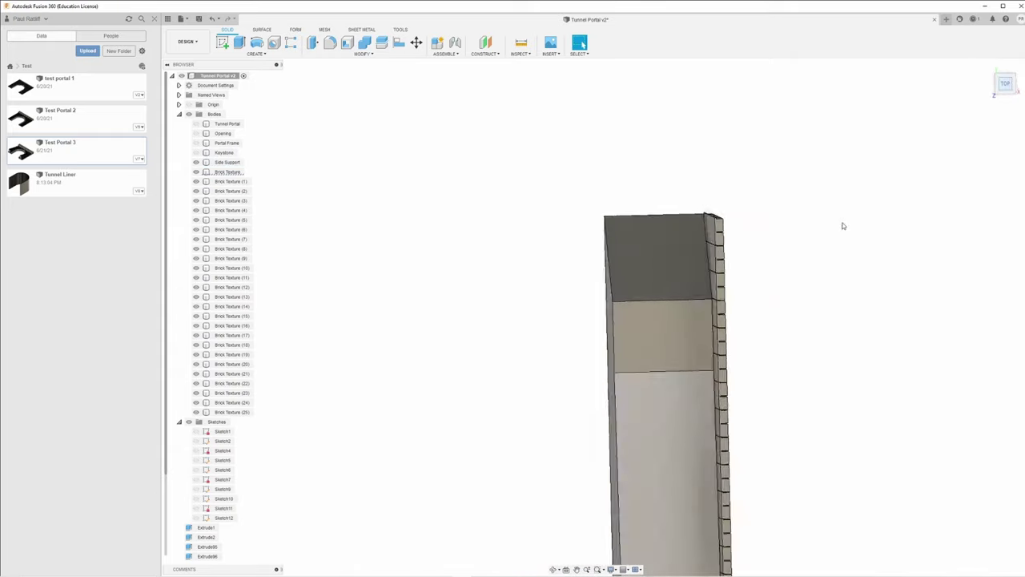
{"action": "scroll", "coordinate": [805, 275], "scroll_direction": "down", "scroll_amount": 2}
{"action": "scroll", "coordinate": [792, 365], "scroll_direction": "down", "scroll_amount": 1}
{"action": "middle_click_drag", "start_coordinate": [825, 375], "coordinate": [597, 258]}
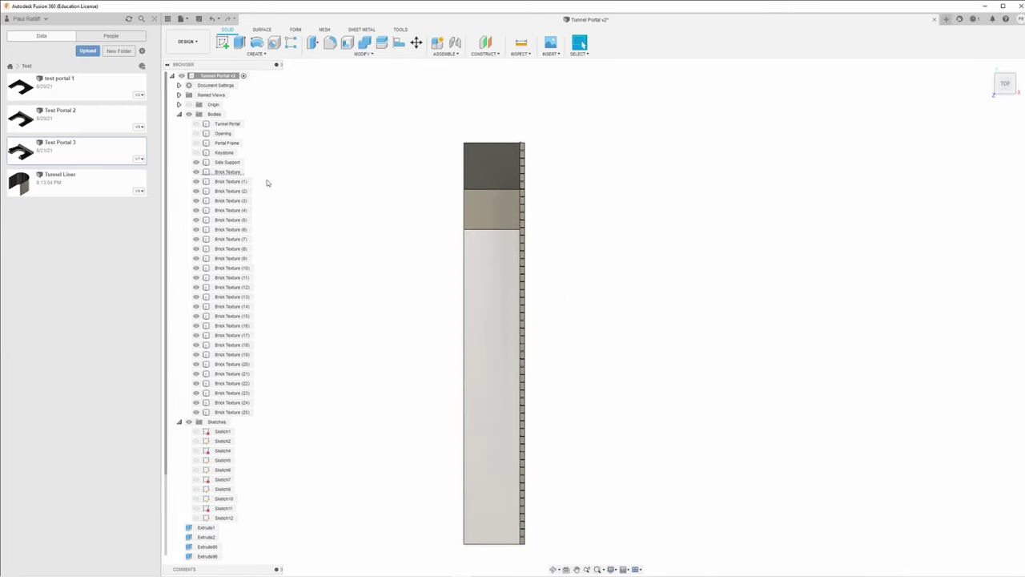
{"action": "scroll", "coordinate": [313, 217], "scroll_direction": "down", "scroll_amount": 3}
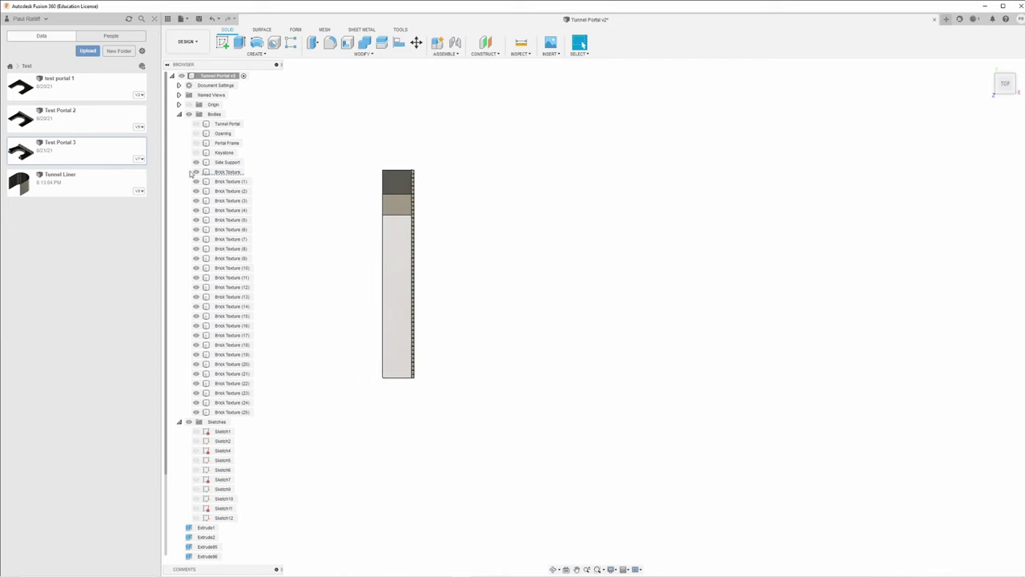
Show the Tunnel Portal body temporarily to compare its brickwork with the Side Support's courses, and hide it again
{"action": "left_click", "coordinate": [196, 124]}
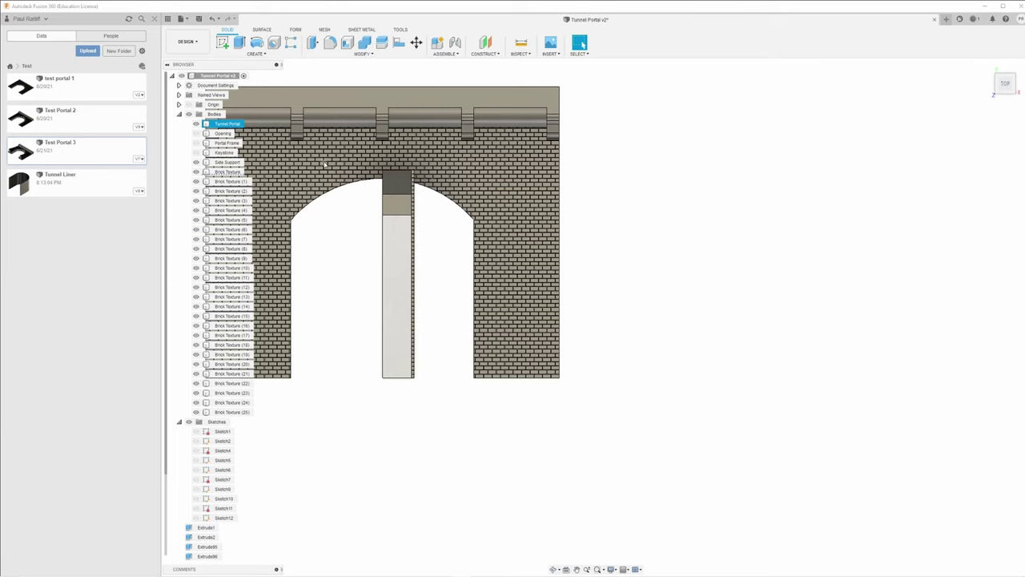
{"action": "mouse_move", "coordinate": [352, 249]}
{"action": "middle_mouse_down", "text": "shift"}
{"action": "mouse_move", "coordinate": [321, 277]}
{"action": "mouse_move", "coordinate": [483, 262]}
{"action": "mouse_move", "coordinate": [390, 269]}
{"action": "mouse_move", "coordinate": [428, 252]}
{"action": "mouse_move", "coordinate": [414, 254]}
{"action": "mouse_move", "coordinate": [428, 256]}
{"action": "mouse_move", "coordinate": [422, 264]}
{"action": "mouse_move", "coordinate": [398, 252]}
{"action": "mouse_move", "coordinate": [336, 251]}
{"action": "mouse_move", "coordinate": [400, 258]}
{"action": "middle_mouse_up", "text": "shift"}
{"action": "middle_click_drag", "start_coordinate": [318, 189], "coordinate": [380, 186], "text": "shift"}
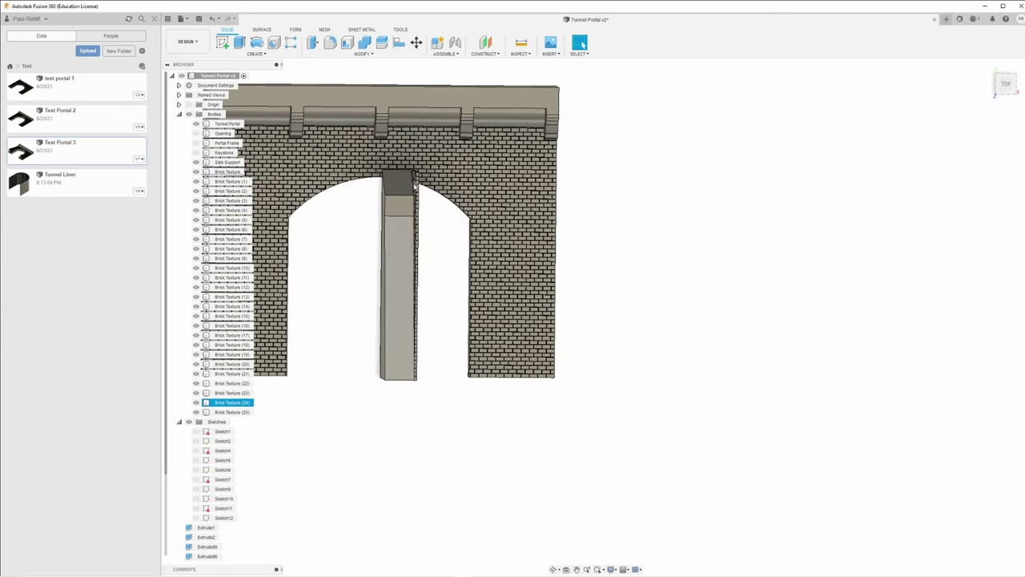
{"action": "left_click", "coordinate": [196, 123]}
{"action": "middle_click_drag", "start_coordinate": [343, 235], "coordinate": [469, 264]}
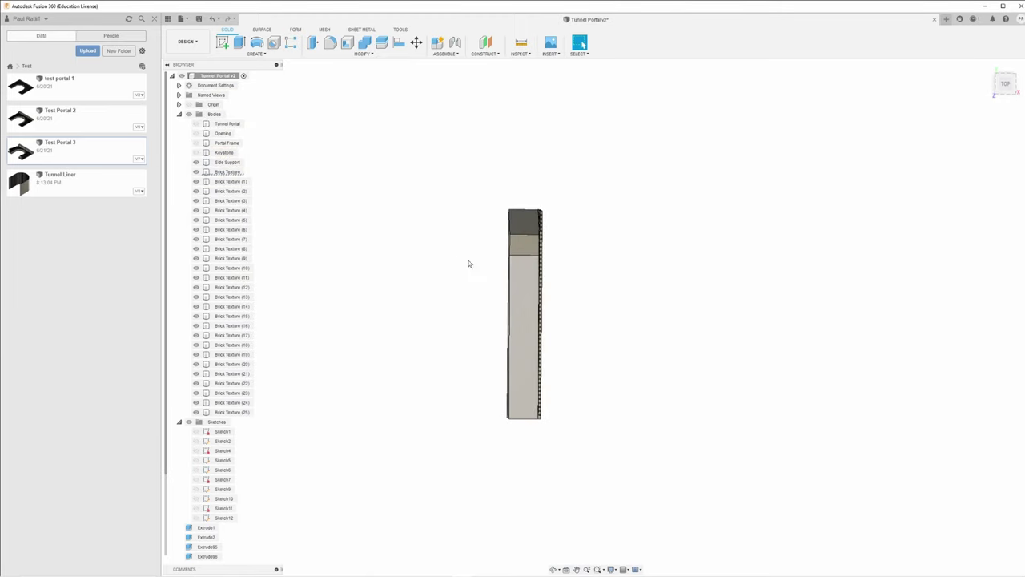
Construct a midplane between the Side Support's two opposite side faces, hiding the bottom Brick Texture body to reach the covered face
{"action": "left_click", "coordinate": [1005, 87]}
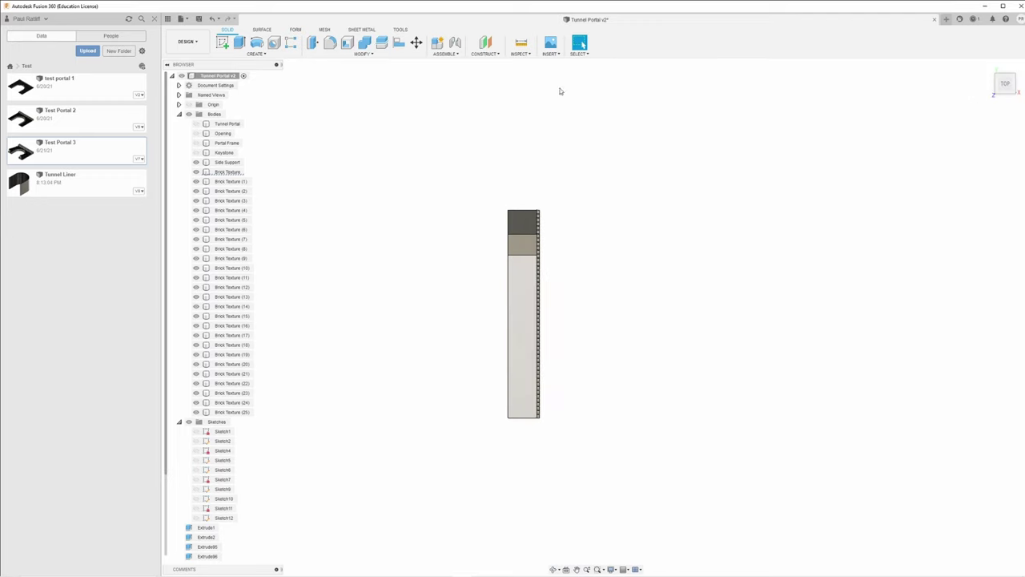
{"action": "left_click", "coordinate": [496, 55]}
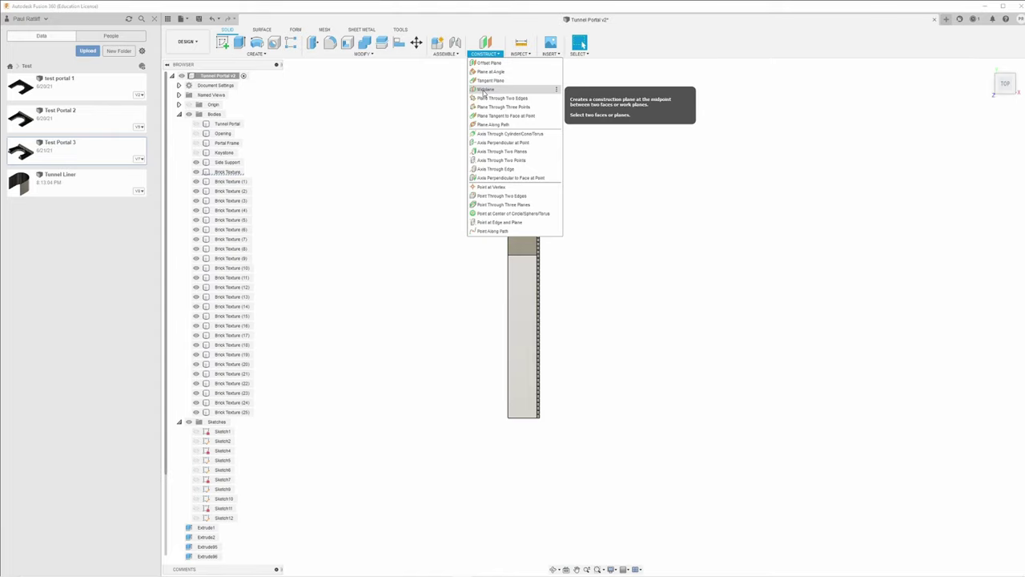
{"action": "left_click", "coordinate": [486, 89]}
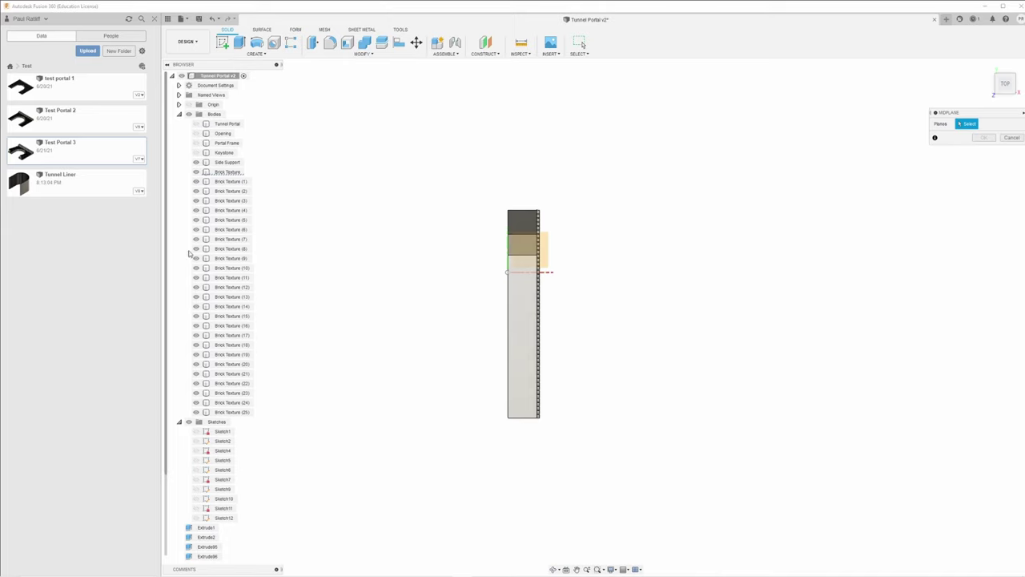
{"action": "left_click", "coordinate": [196, 182]}
{"action": "left_click", "coordinate": [196, 182]}
{"action": "left_click", "coordinate": [196, 171]}
{"action": "middle_click_drag", "start_coordinate": [337, 300], "coordinate": [348, 328], "text": "shift"}
{"action": "left_click", "coordinate": [493, 407]}
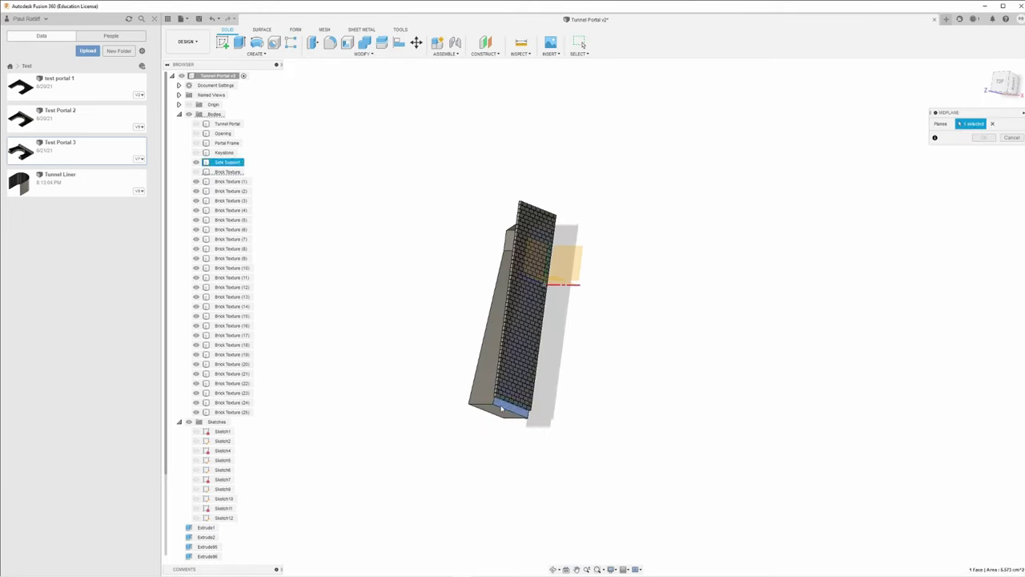
{"action": "middle_click_drag", "start_coordinate": [457, 388], "coordinate": [506, 398], "text": "shift"}
{"action": "left_click", "coordinate": [509, 399]}
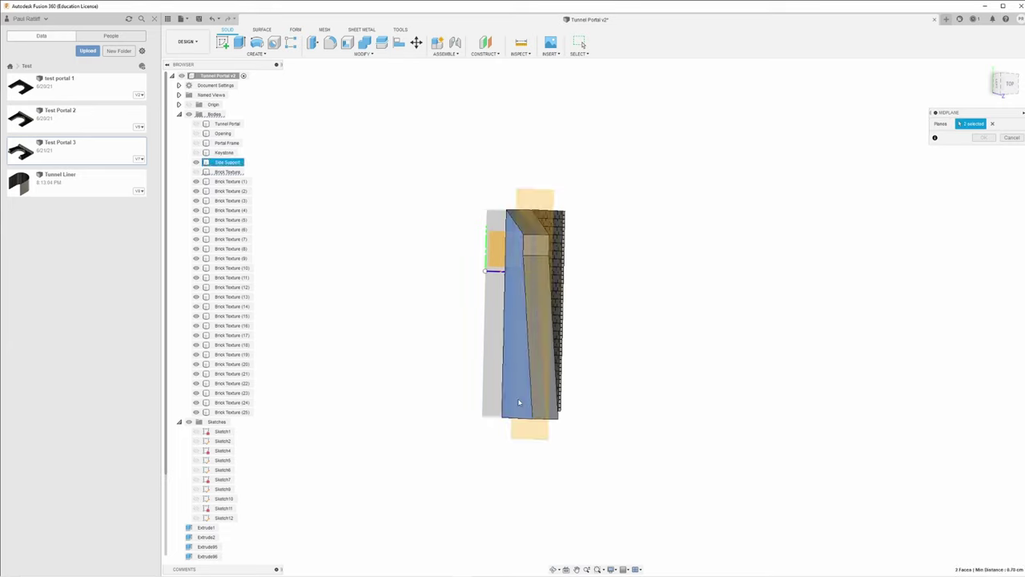
{"action": "middle_click_drag", "start_coordinate": [630, 366], "coordinate": [662, 362], "text": "shift"}
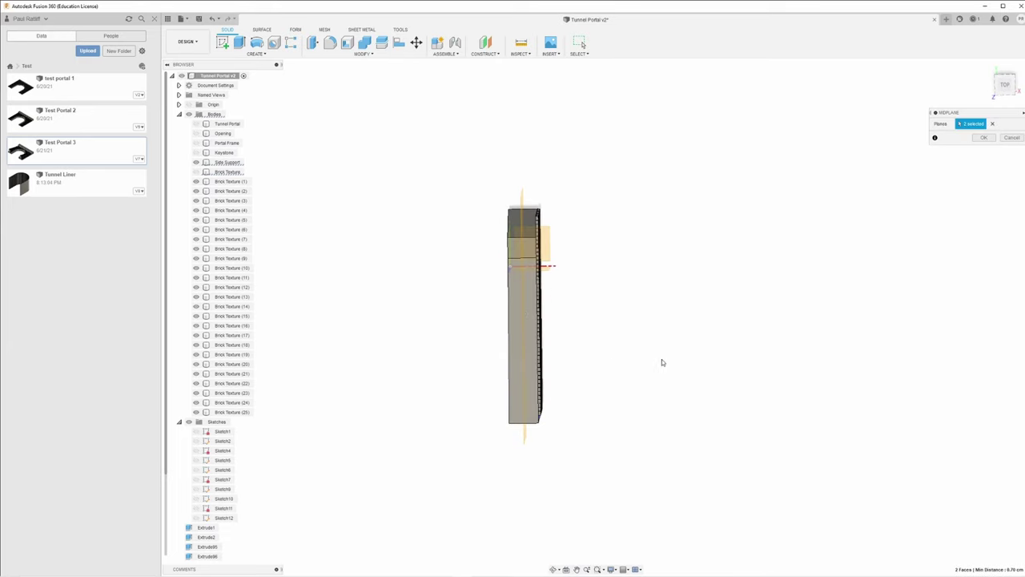
{"action": "left_click", "coordinate": [986, 138]}
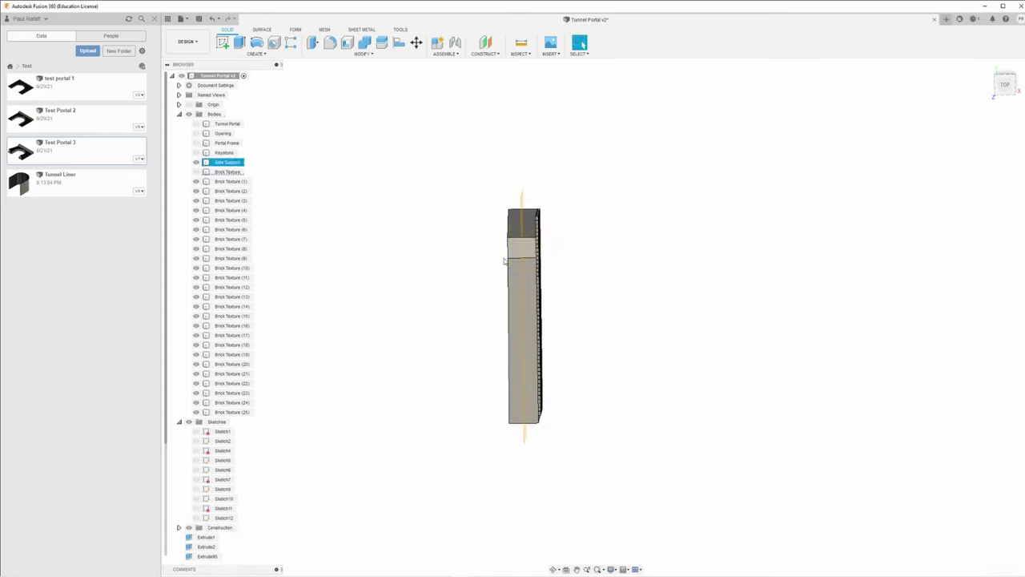
Show the bottom Brick Texture body again and clear the selection on the Side Support
{"action": "middle_click_drag", "start_coordinate": [495, 359], "coordinate": [480, 359], "text": "shift"}
{"action": "left_click", "coordinate": [196, 172]}
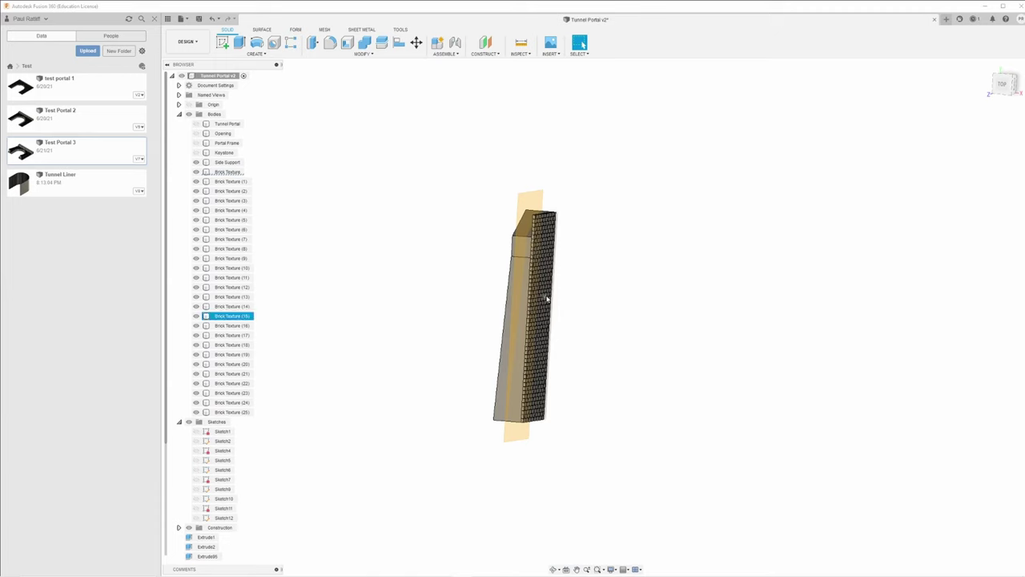
{"action": "left_click", "coordinate": [509, 279]}
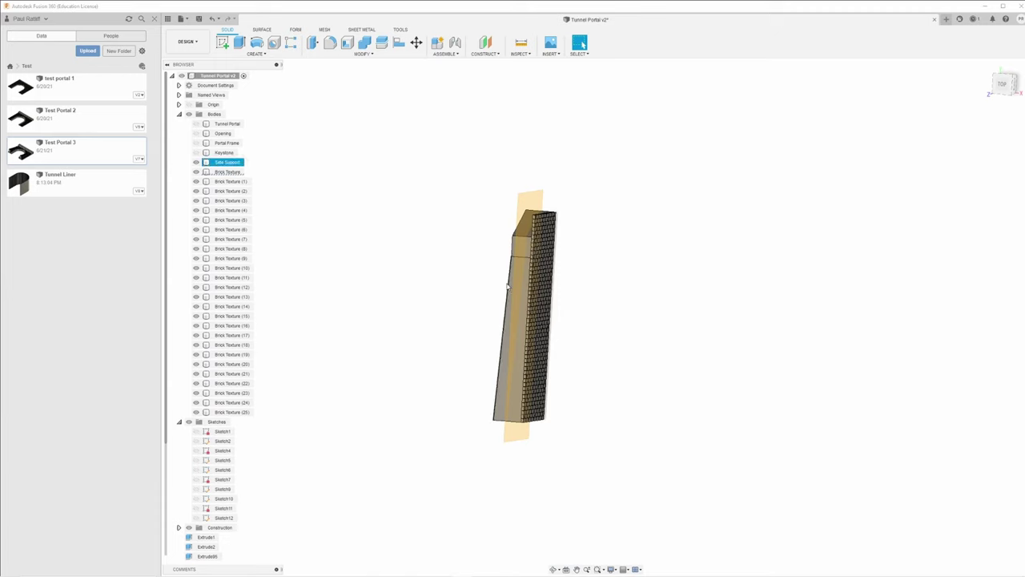
{"action": "left_click", "coordinate": [499, 265]}
{"action": "scroll", "coordinate": [499, 264], "scroll_direction": "up", "scroll_amount": 4}
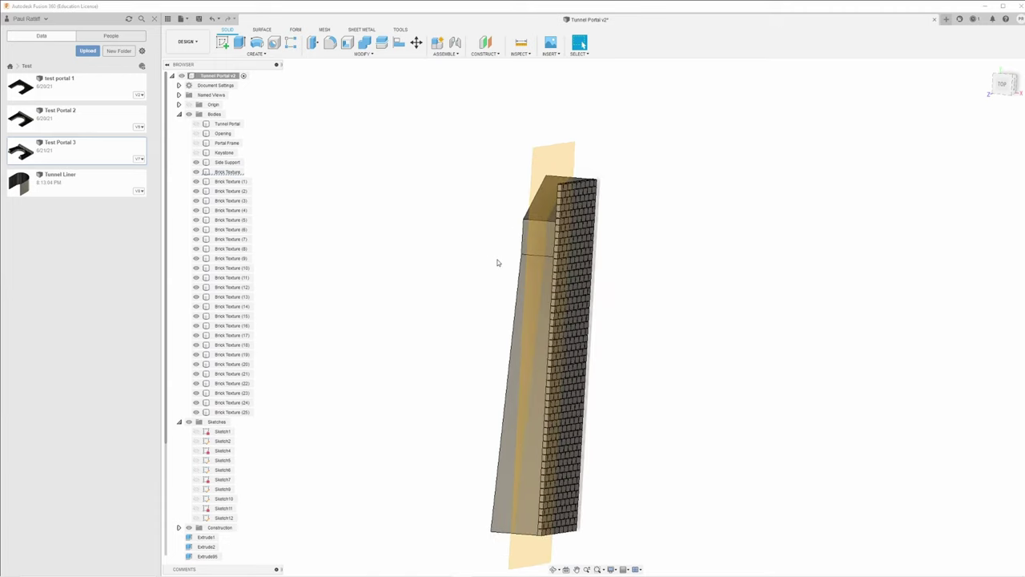
{"action": "left_click_drag", "start_coordinate": [460, 251], "coordinate": [389, 203]}
{"action": "key", "text": "Escape"}
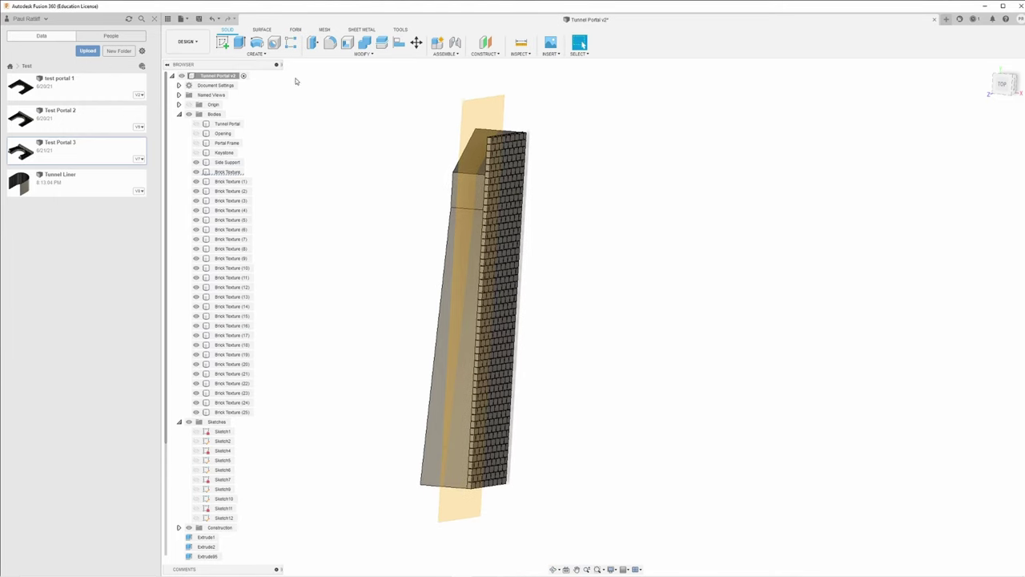
Mirror all 26 Brick Texture bodies across the Side Support's midplane as new bodies
{"action": "left_click", "coordinate": [256, 54]}
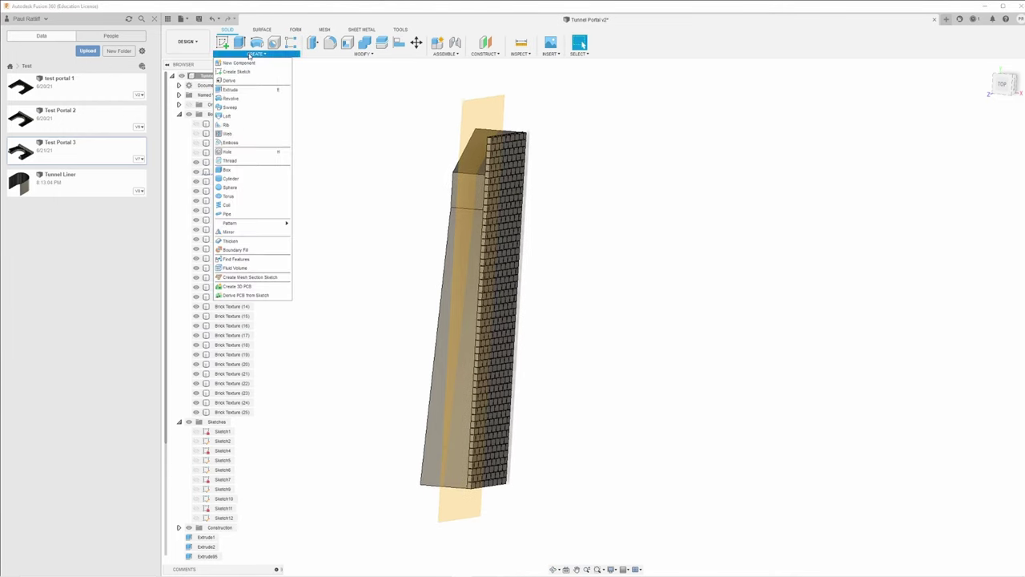
{"action": "left_click", "coordinate": [250, 232]}
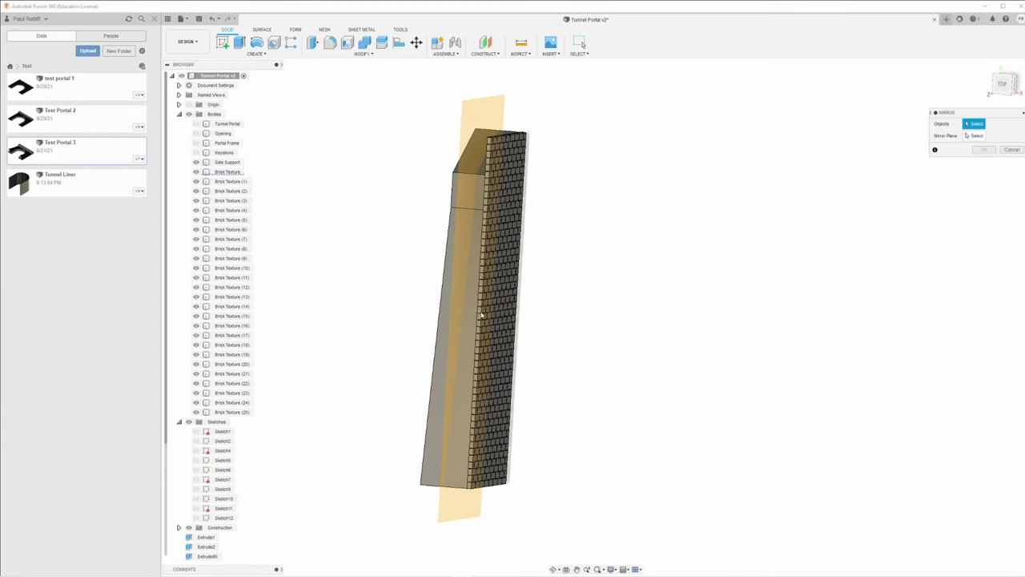
{"action": "left_click", "coordinate": [477, 481]}
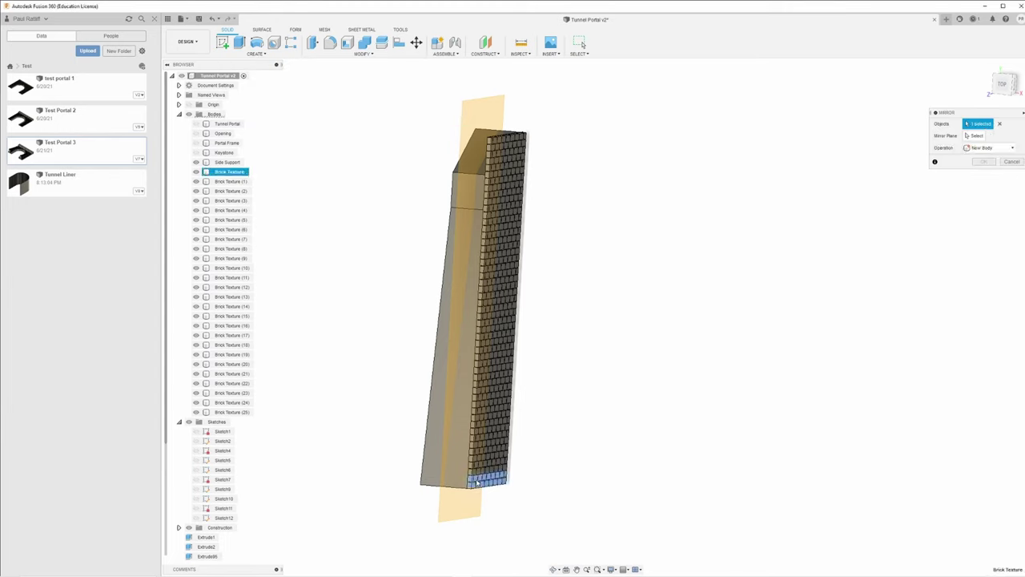
{"action": "left_click", "coordinate": [477, 471]}
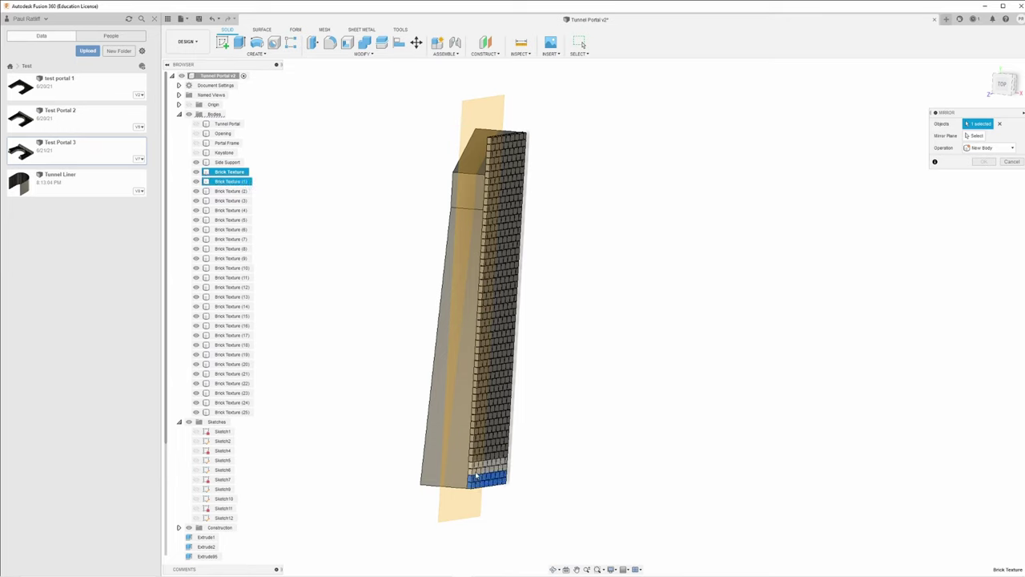
{"action": "left_click", "coordinate": [477, 462]}
{"action": "left_click", "coordinate": [477, 450]}
{"action": "left_click", "coordinate": [478, 437]}
{"action": "left_click", "coordinate": [481, 422]}
{"action": "left_click", "coordinate": [482, 417]}
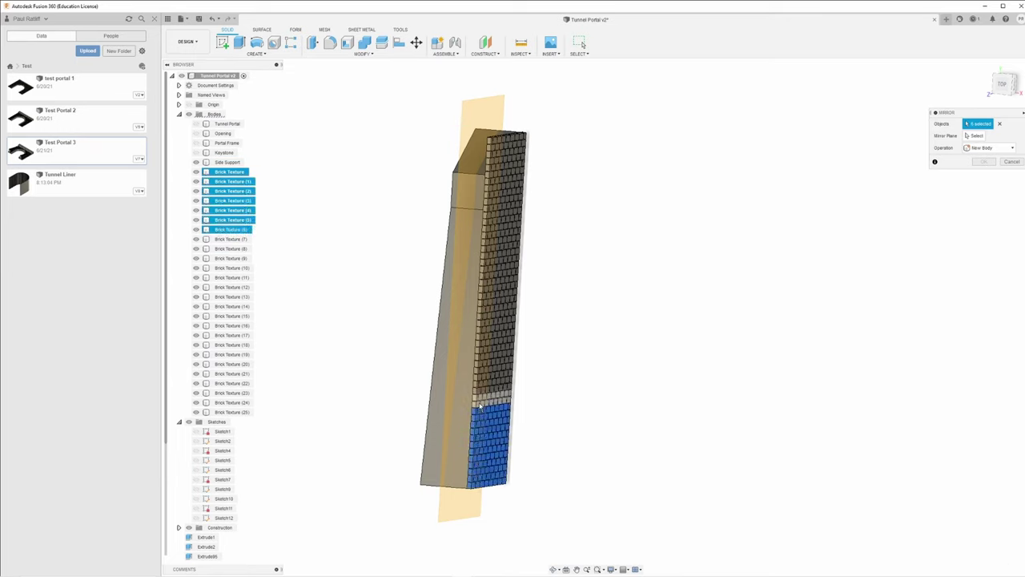
{"action": "left_click", "coordinate": [224, 412], "text": "shift"}
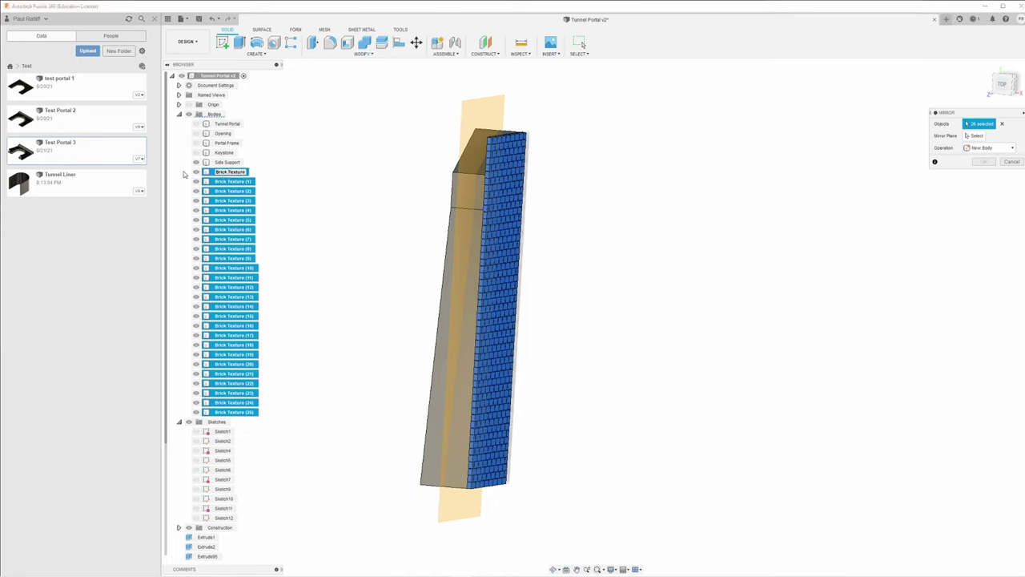
{"action": "left_click", "coordinate": [229, 172]}
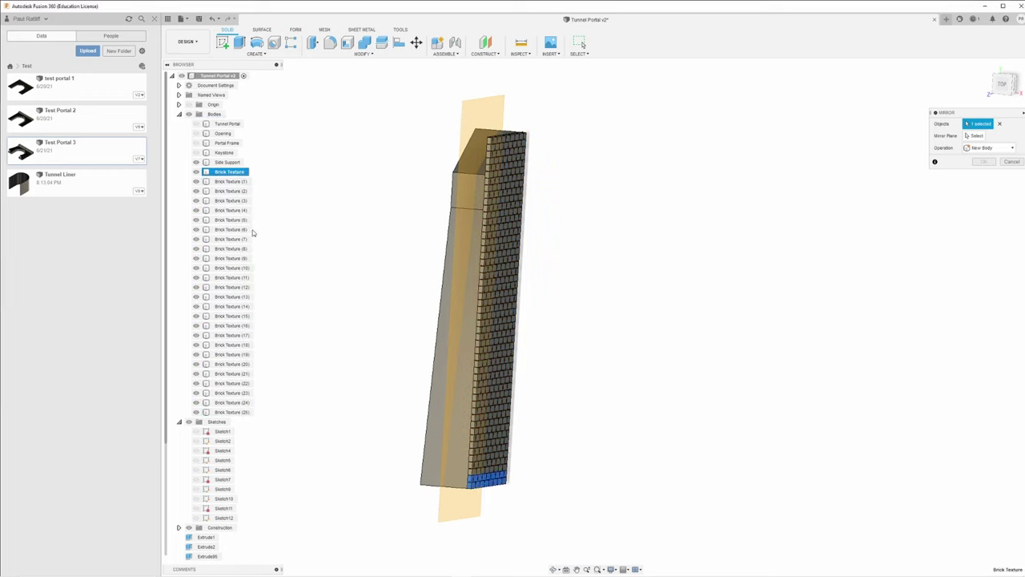
{"action": "left_click", "coordinate": [225, 412], "text": "shift"}
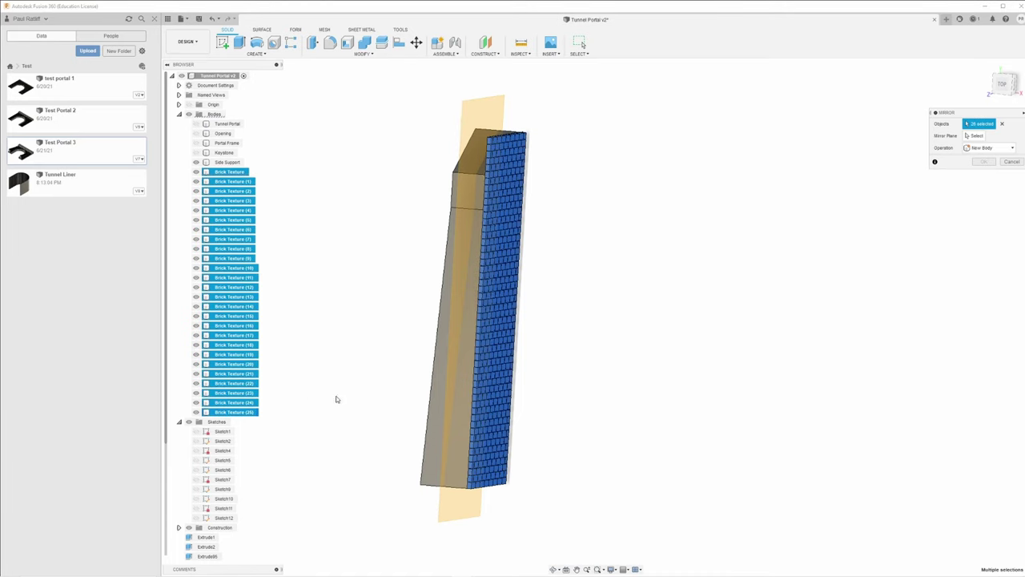
{"action": "left_click", "coordinate": [977, 136]}
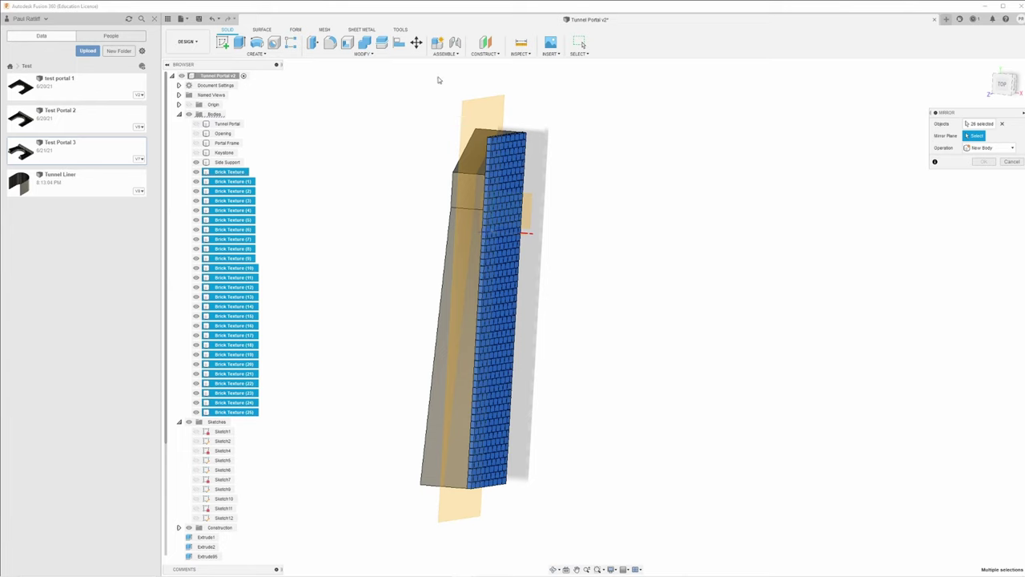
{"action": "middle_click_drag", "start_coordinate": [625, 174], "coordinate": [778, 190], "text": "shift"}
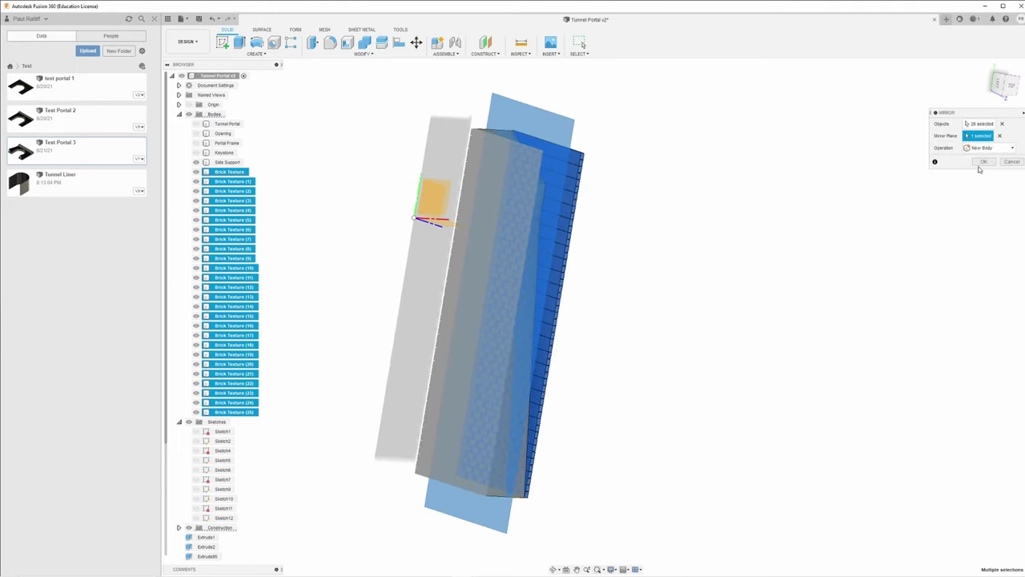
{"action": "left_click", "coordinate": [983, 162]}
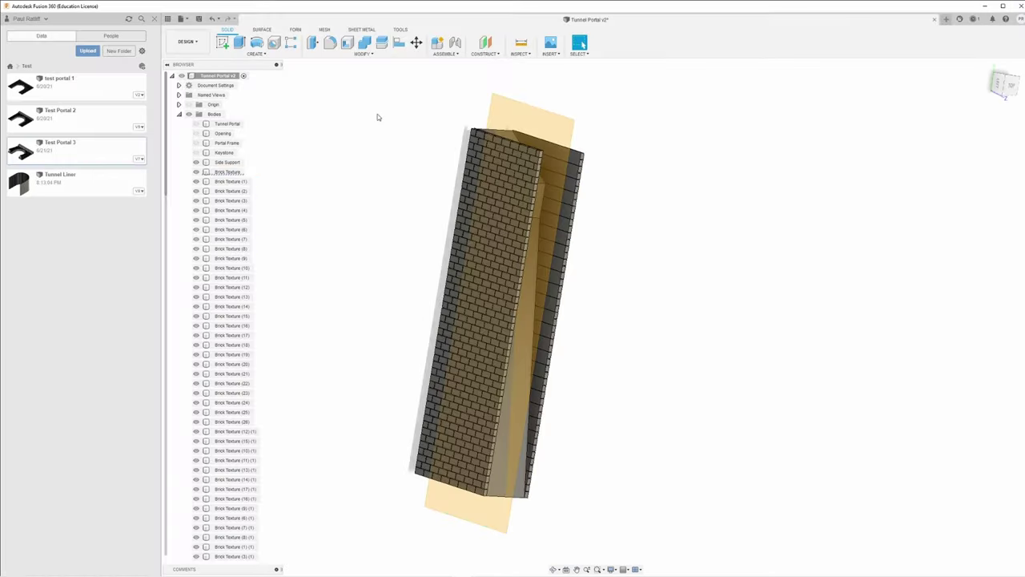
Open the Tunnel Portal project in the data panel and hide the design's Construction folder
{"action": "left_click", "coordinate": [10, 66]}
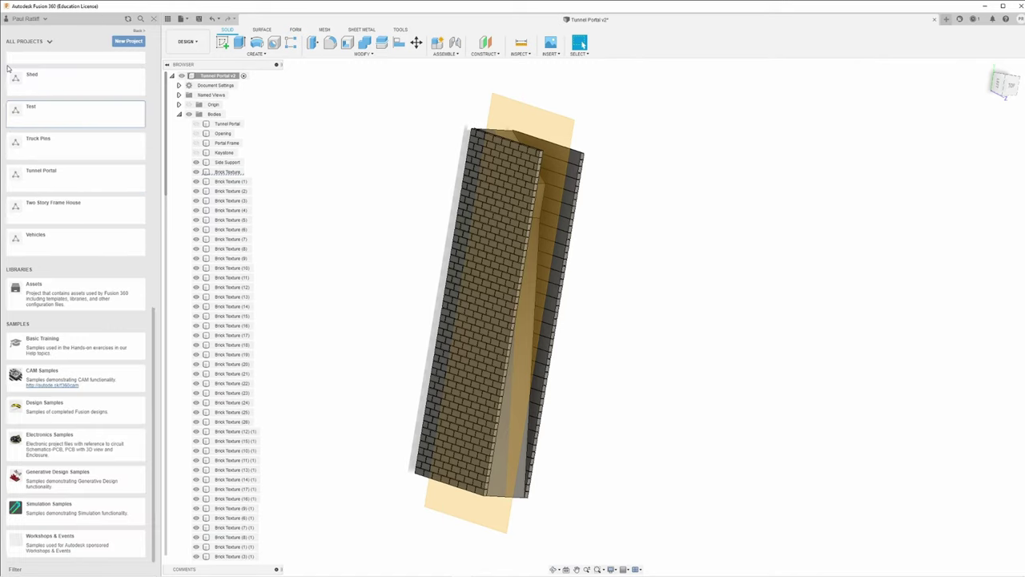
{"action": "left_click", "coordinate": [37, 185]}
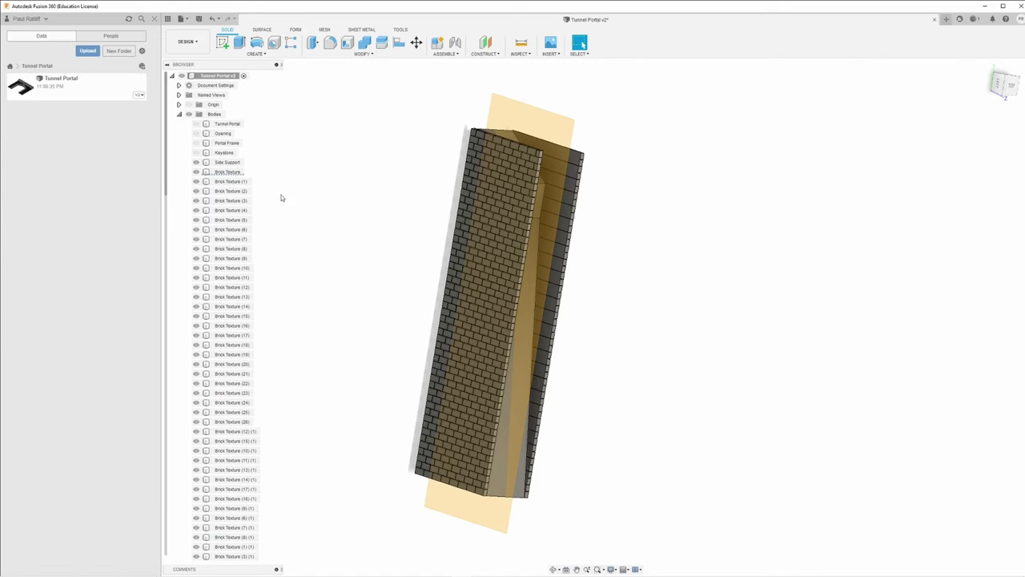
{"action": "mouse_move", "coordinate": [362, 219]}
{"action": "middle_mouse_down", "text": "shift"}
{"action": "mouse_move", "coordinate": [304, 189]}
{"action": "mouse_move", "coordinate": [358, 210]}
{"action": "mouse_move", "coordinate": [348, 213]}
{"action": "middle_mouse_up", "text": "shift"}
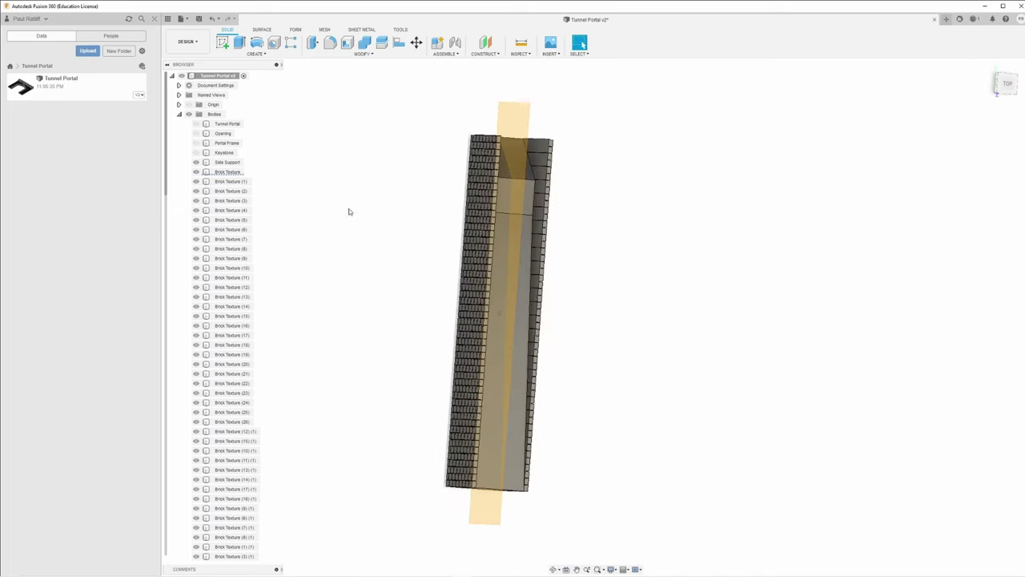
{"action": "left_click", "coordinate": [502, 119]}
{"action": "scroll", "coordinate": [208, 204], "scroll_direction": "down", "scroll_amount": 3}
{"action": "scroll", "coordinate": [209, 206], "scroll_direction": "down", "scroll_amount": 6}
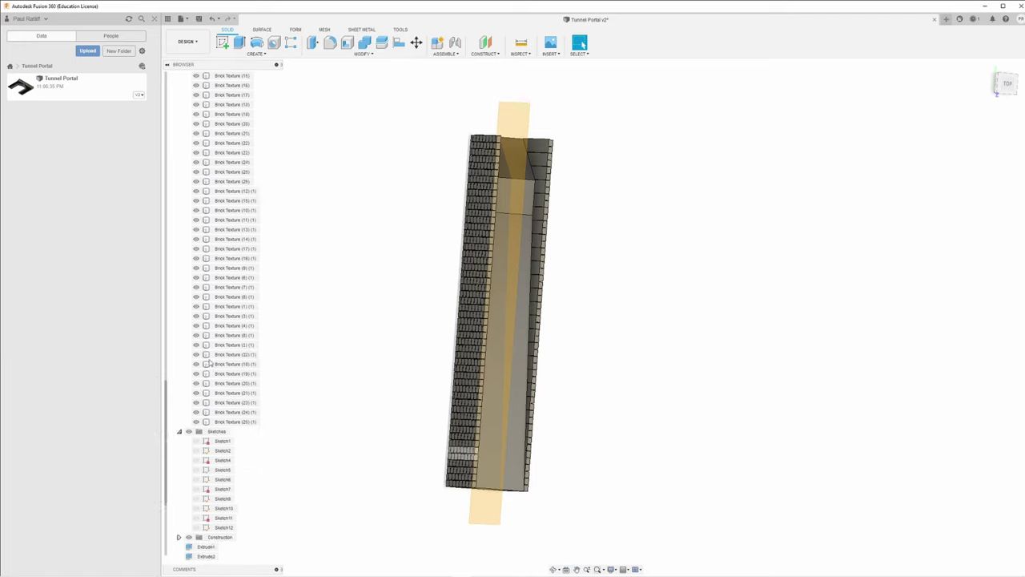
{"action": "scroll", "coordinate": [209, 364], "scroll_direction": "down", "scroll_amount": 1}
{"action": "left_click", "coordinate": [189, 508]}
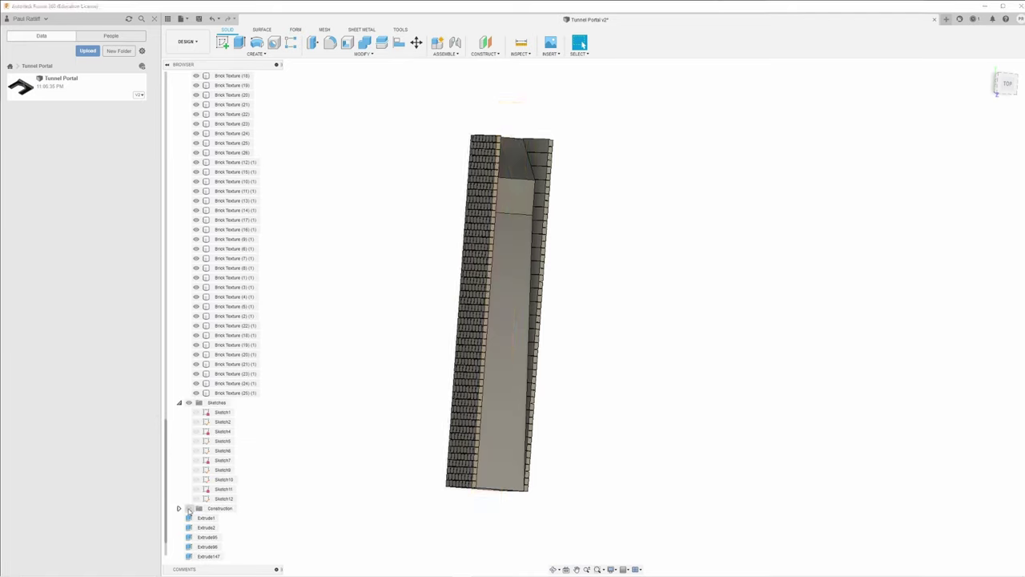
Combine the Side Support with all Brick Texture bodies on both sides, using the Join operation
{"action": "scroll", "coordinate": [351, 433], "scroll_direction": "down", "scroll_amount": 2}
{"action": "middle_click_drag", "start_coordinate": [354, 437], "coordinate": [364, 411], "text": "shift"}
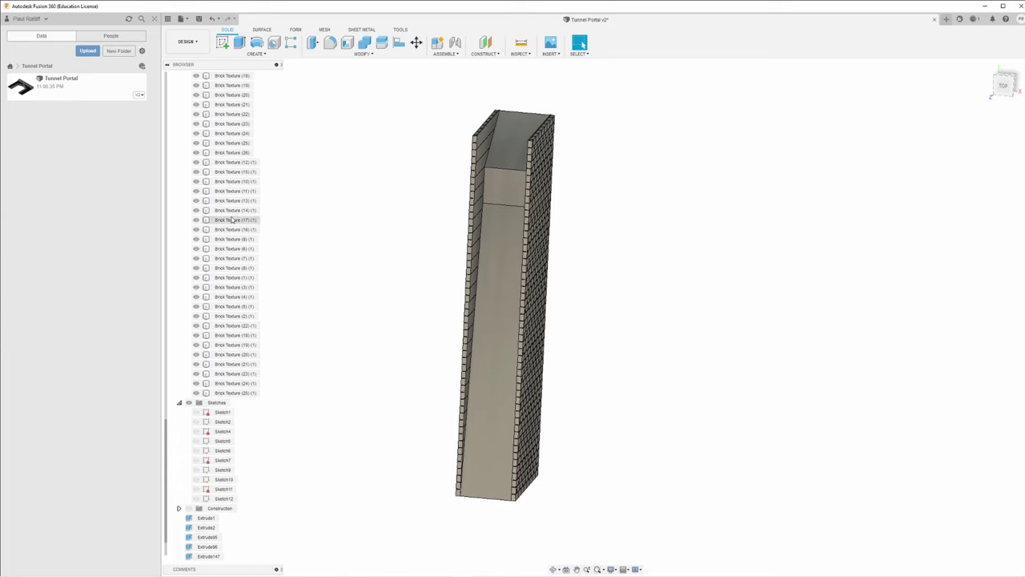
{"action": "scroll", "coordinate": [240, 215], "scroll_direction": "up", "scroll_amount": 10}
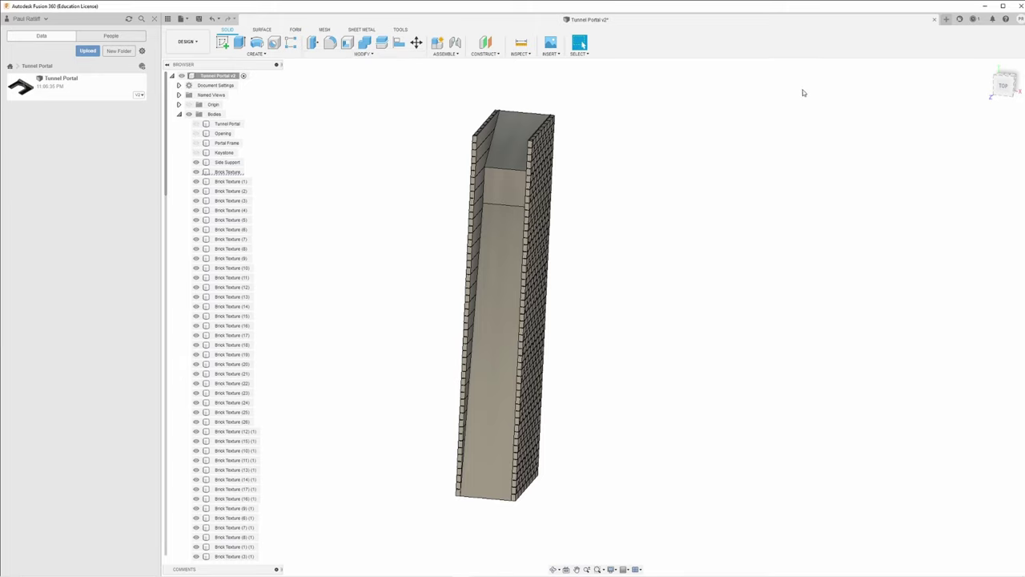
{"action": "left_click", "coordinate": [1002, 86]}
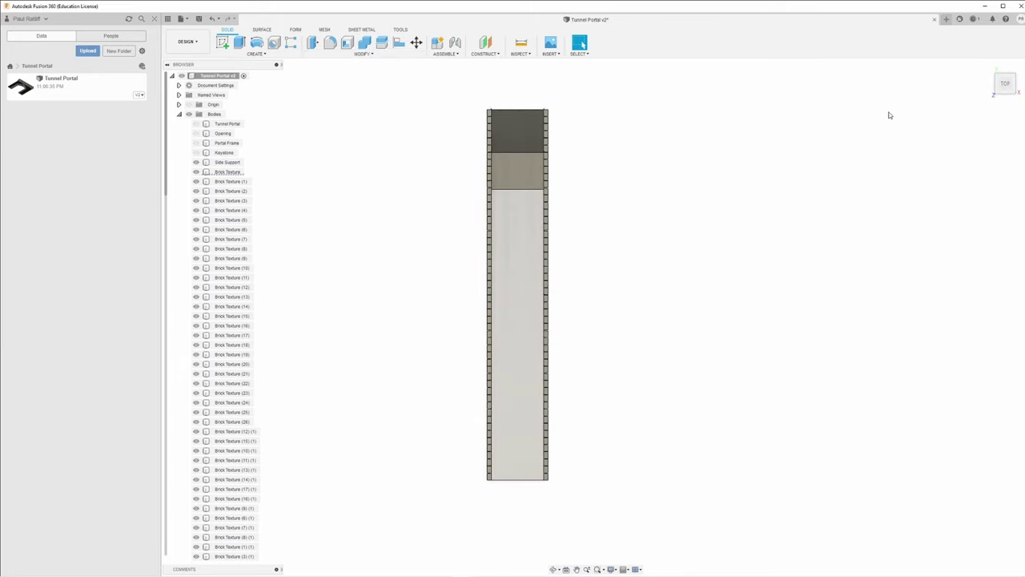
{"action": "left_click", "coordinate": [365, 41]}
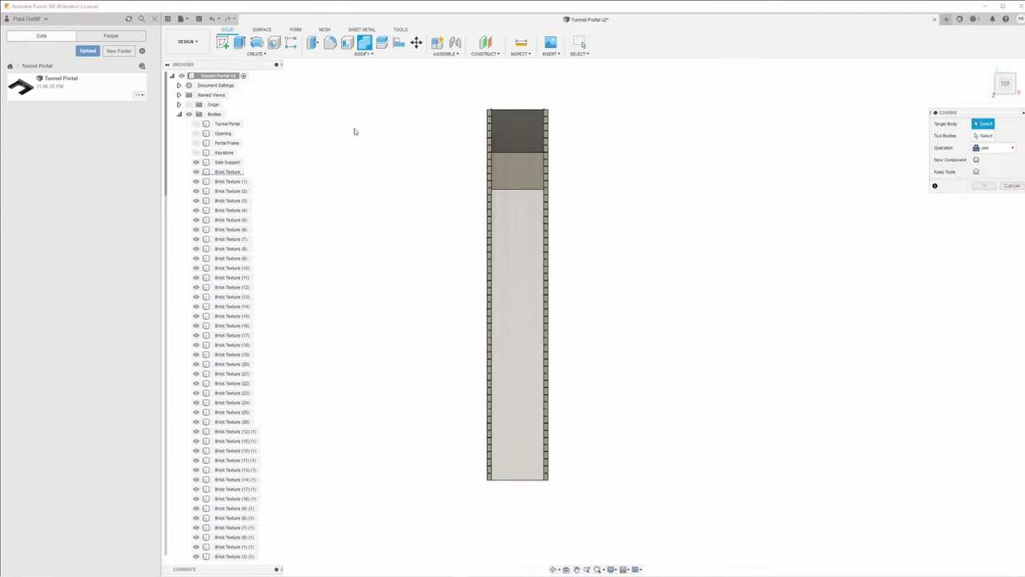
{"action": "left_click", "coordinate": [519, 217]}
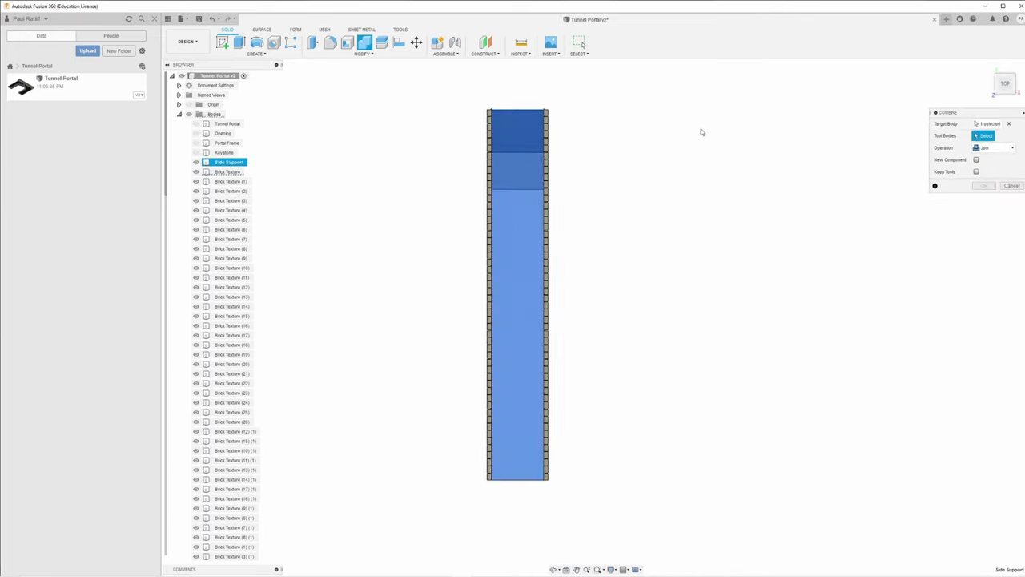
{"action": "mouse_move", "coordinate": [619, 85]}
{"action": "left_mouse_down"}
{"action": "mouse_move", "coordinate": [460, 206]}
{"action": "mouse_move", "coordinate": [437, 401]}
{"action": "mouse_move", "coordinate": [441, 502]}
{"action": "left_mouse_up"}
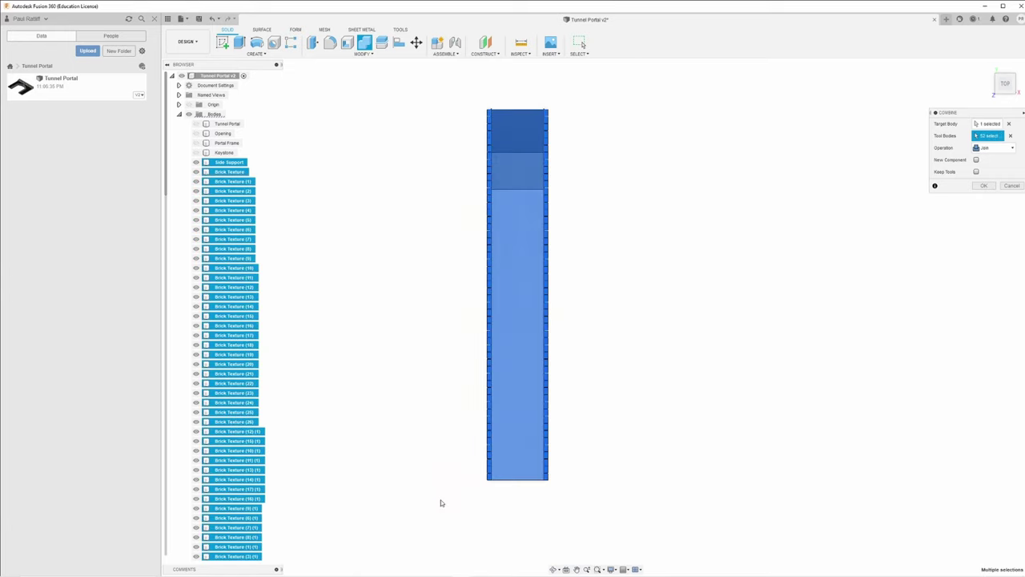
{"action": "mouse_move", "coordinate": [615, 455]}
{"action": "middle_mouse_down", "text": "shift"}
{"action": "mouse_move", "coordinate": [598, 453]}
{"action": "mouse_move", "coordinate": [628, 460]}
{"action": "middle_mouse_up", "text": "shift"}
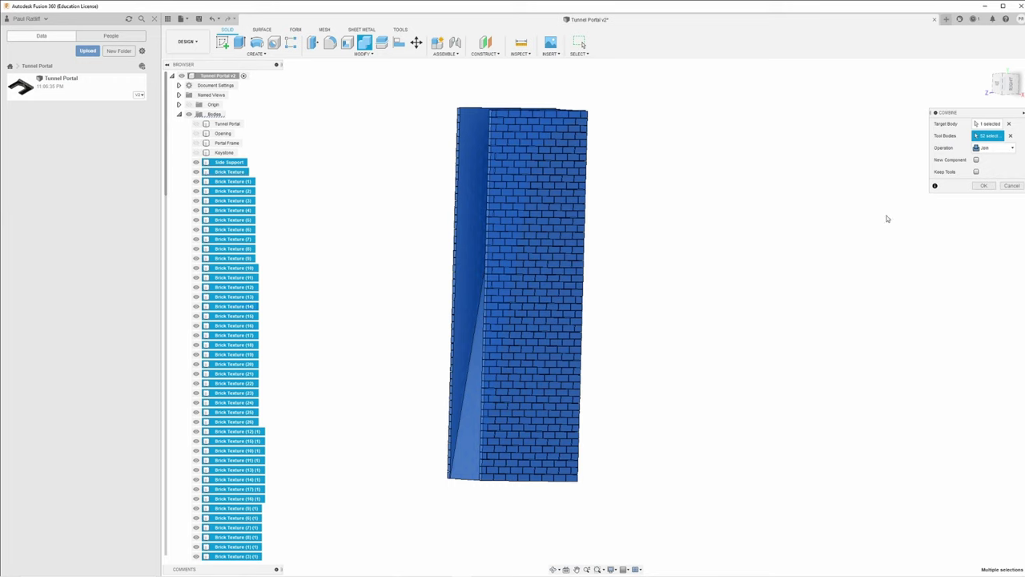
{"action": "left_click", "coordinate": [984, 185]}
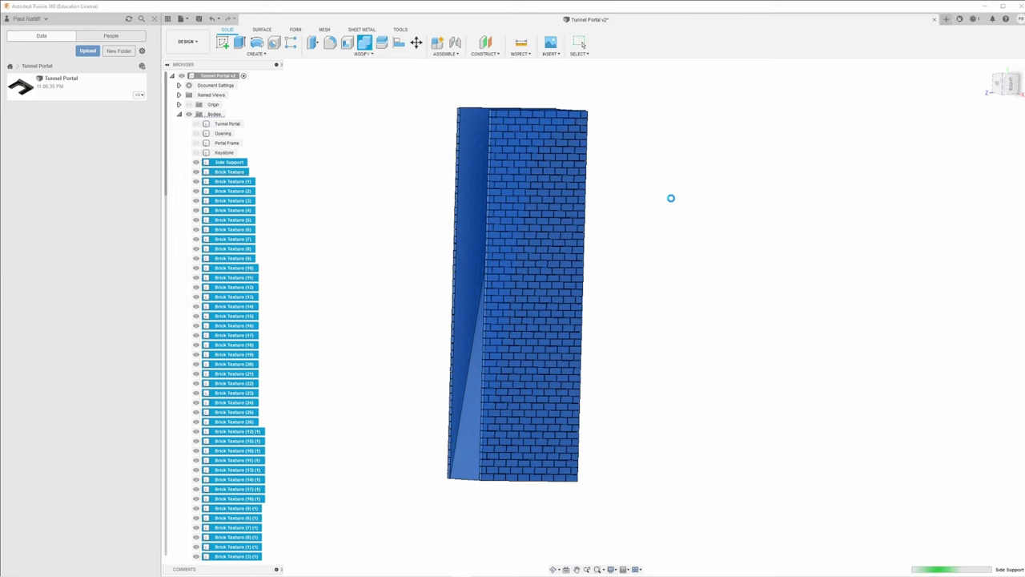
Try to extrude the Side Support's sloped end face between the brick sides by about 0.121 cm with Join
{"action": "middle_click_drag", "start_coordinate": [668, 209], "coordinate": [643, 217], "text": "shift"}
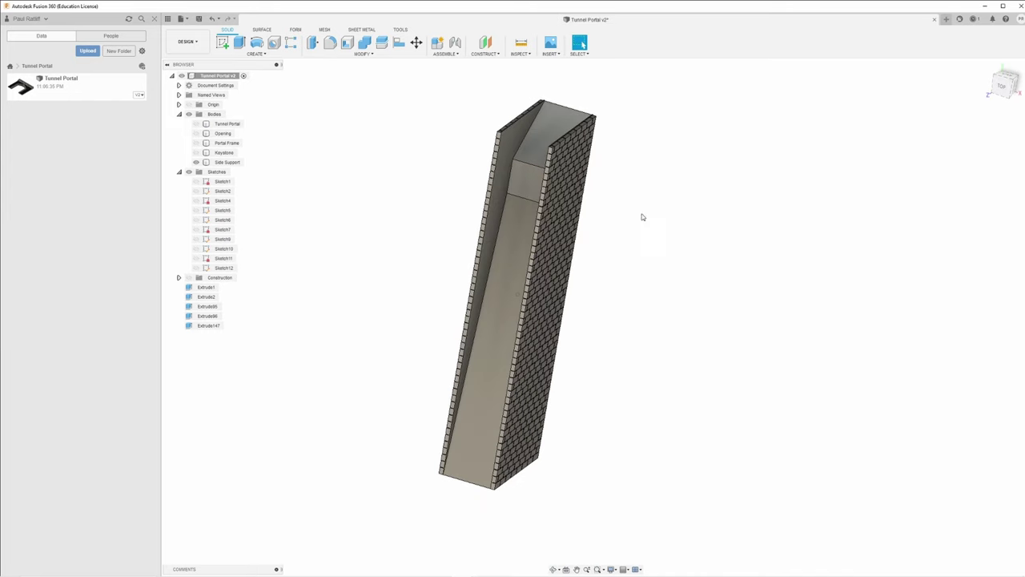
{"action": "left_click", "coordinate": [518, 136]}
{"action": "key", "text": "e"}
{"action": "left_click", "coordinate": [537, 138]}
{"action": "mouse_move", "coordinate": [535, 132]}
{"action": "left_mouse_down"}
{"action": "mouse_move", "coordinate": [531, 76]}
{"action": "mouse_move", "coordinate": [521, 85]}
{"action": "mouse_move", "coordinate": [535, 126]}
{"action": "left_mouse_up"}
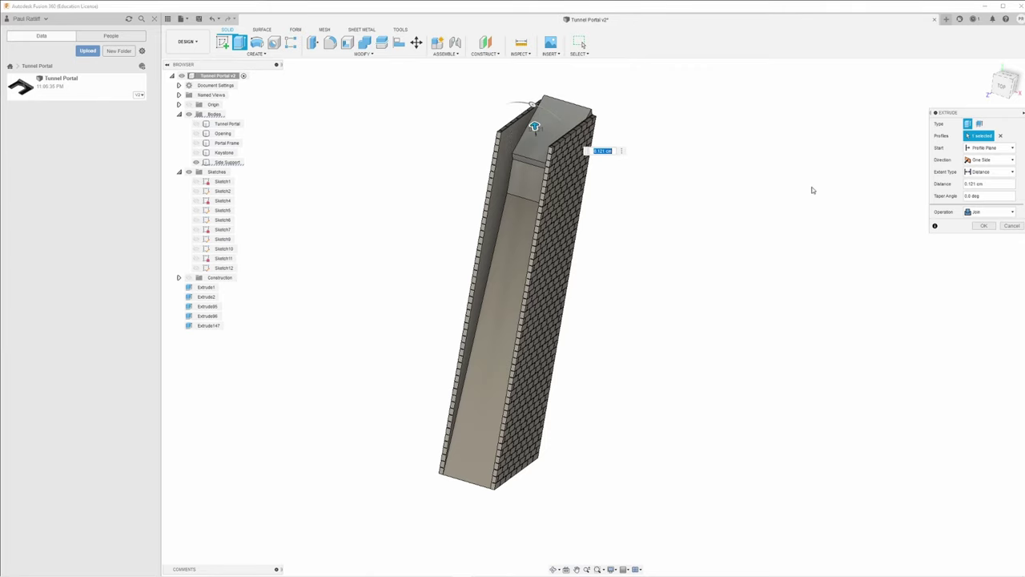
{"action": "left_click", "coordinate": [977, 226]}
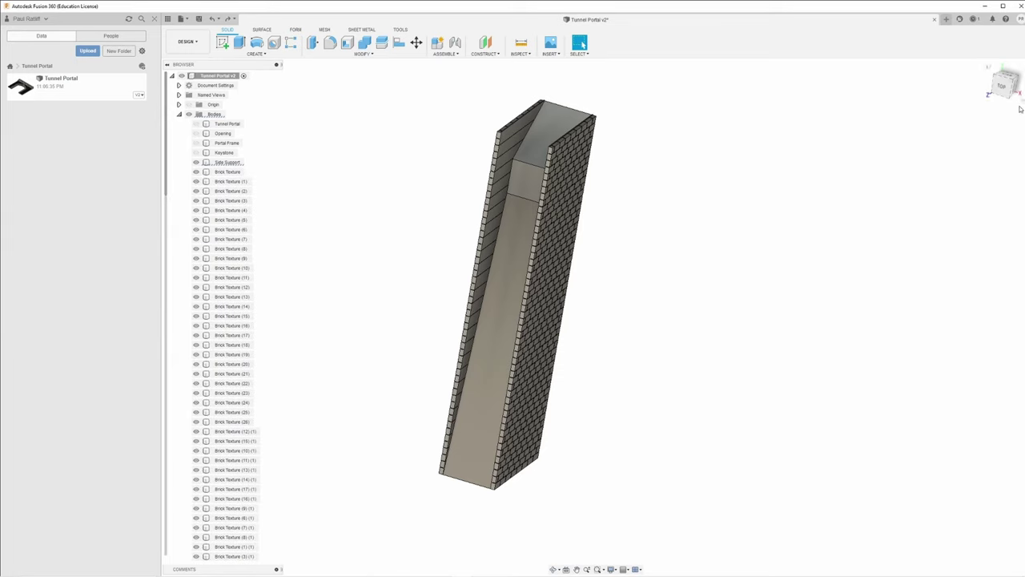
Start a sketch on the Side Support's sloped end face and draw a rectangle about 2 cm wide across both brick sides
{"action": "left_click", "coordinate": [1001, 86]}
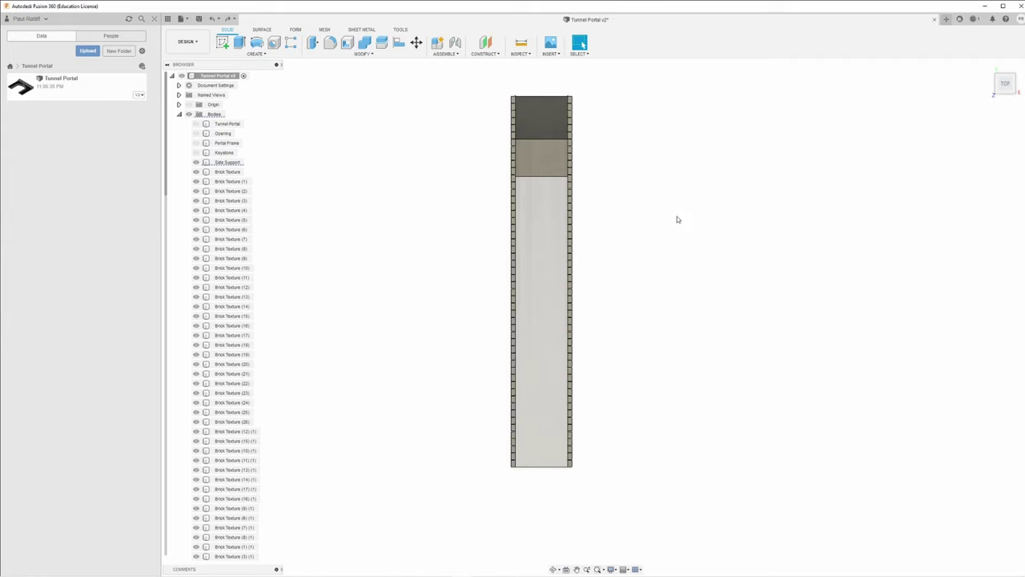
{"action": "mouse_move", "coordinate": [670, 218]}
{"action": "middle_mouse_down", "text": "shift"}
{"action": "mouse_move", "coordinate": [654, 232]}
{"action": "mouse_move", "coordinate": [682, 219]}
{"action": "mouse_move", "coordinate": [666, 220]}
{"action": "mouse_move", "coordinate": [687, 222]}
{"action": "middle_mouse_up", "text": "shift"}
{"action": "left_click", "coordinate": [1004, 84]}
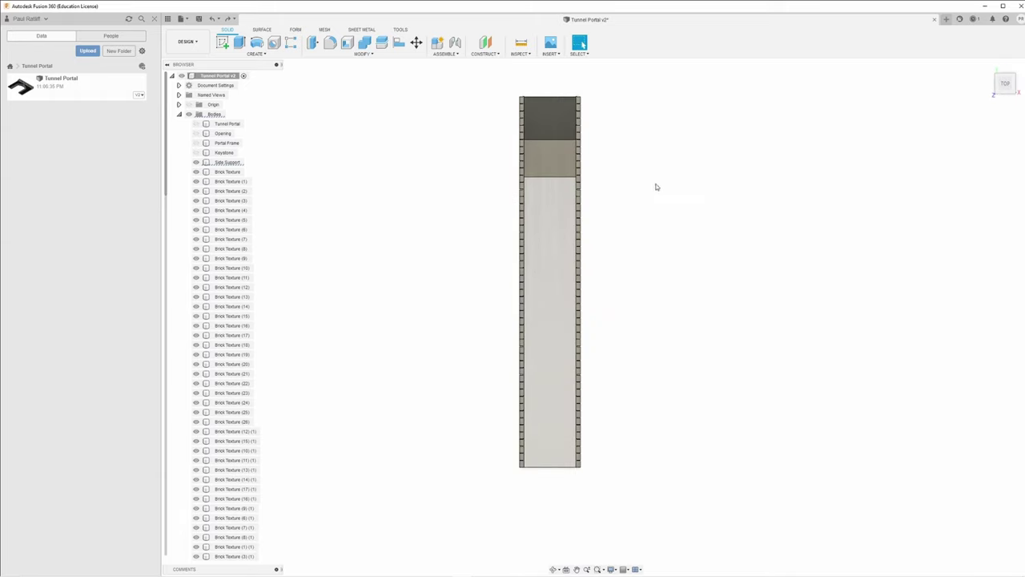
{"action": "middle_click_drag", "start_coordinate": [638, 170], "coordinate": [630, 187], "text": "shift"}
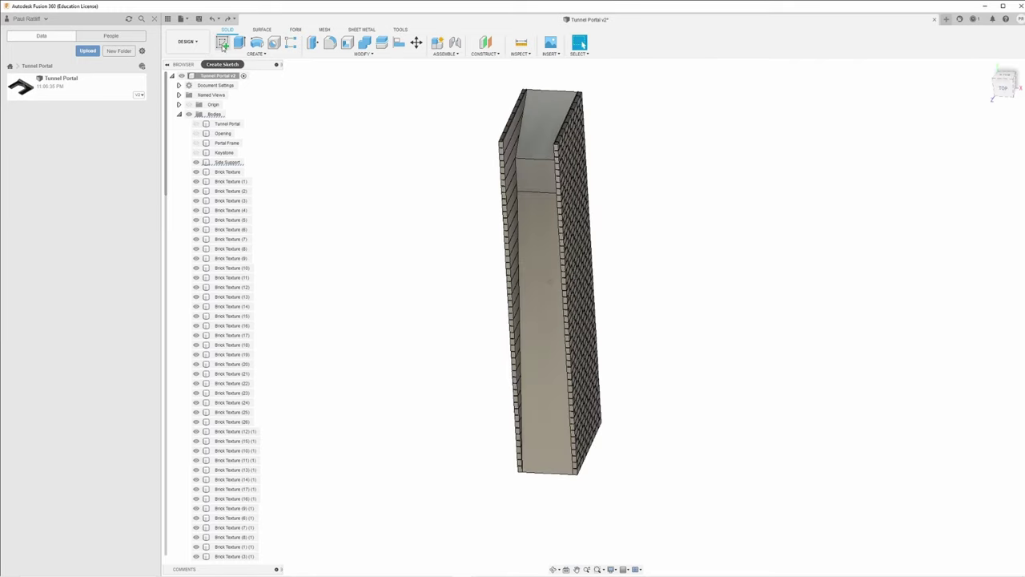
{"action": "left_click", "coordinate": [222, 41]}
{"action": "left_click", "coordinate": [536, 128]}
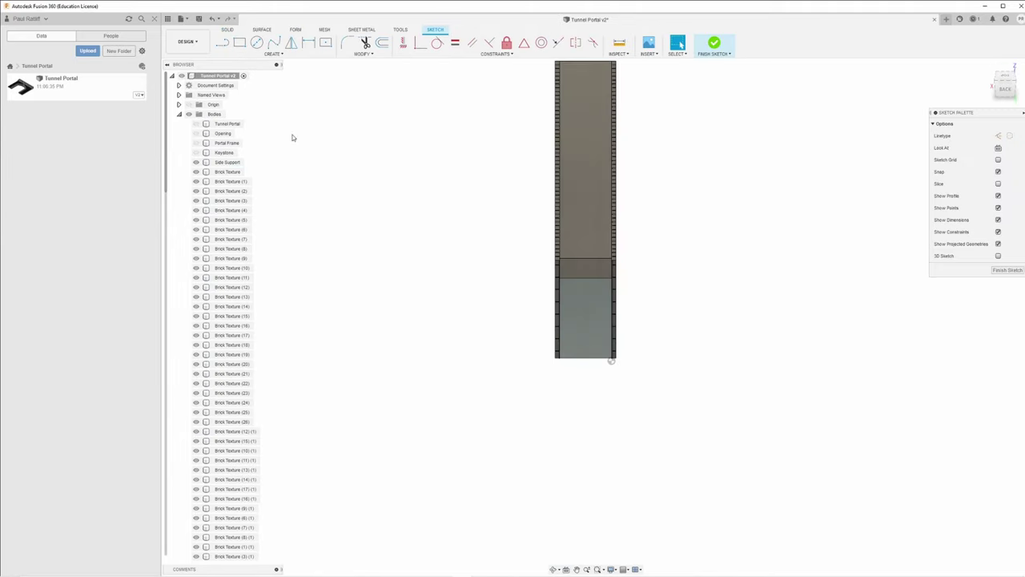
{"action": "left_click", "coordinate": [238, 42]}
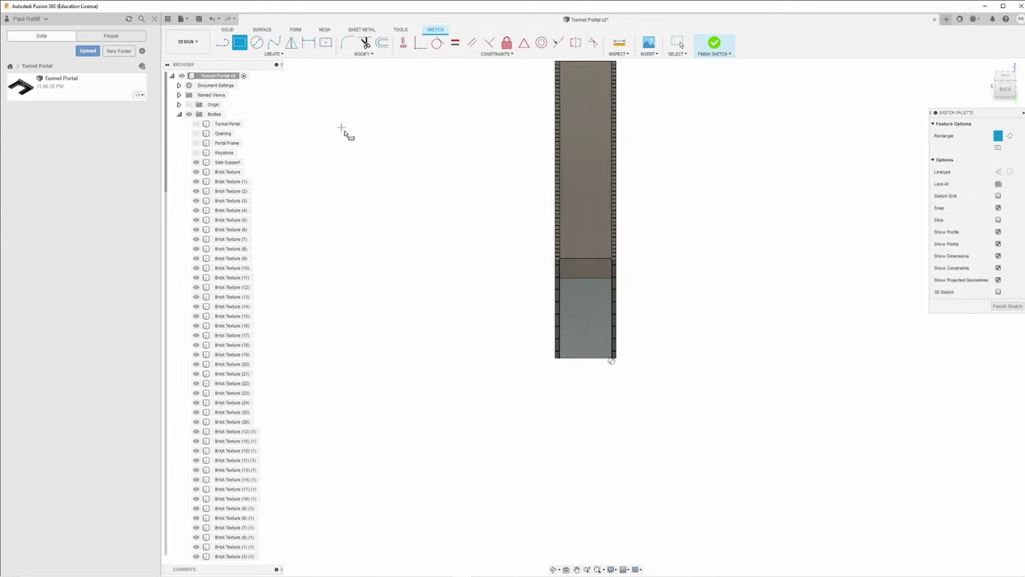
{"action": "left_click", "coordinate": [515, 374]}
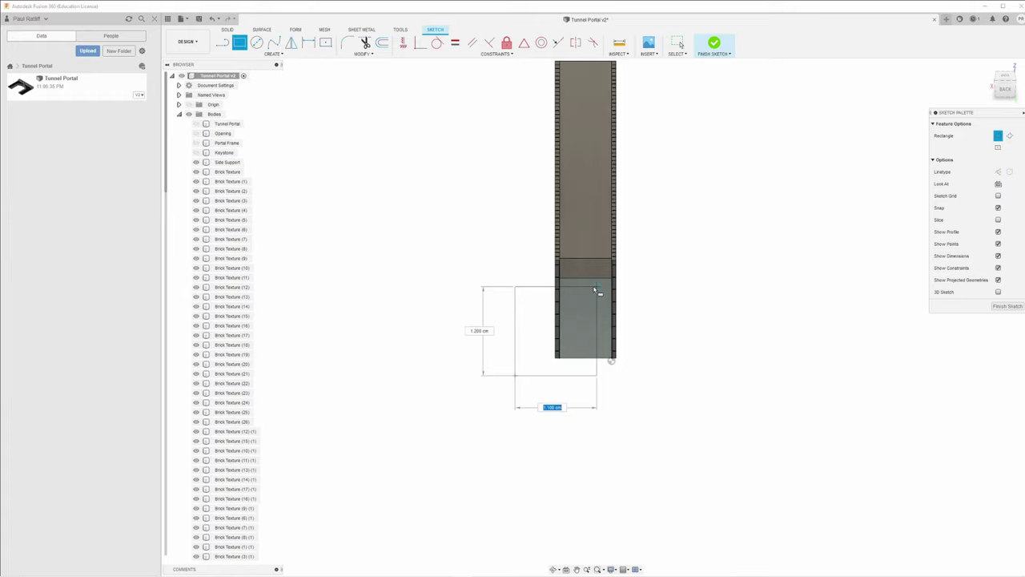
{"action": "left_click", "coordinate": [664, 227]}
Stretch the far edge of the sketched rectangle farther beyond the brick-textured sides
{"action": "middle_click_drag", "start_coordinate": [711, 282], "coordinate": [776, 294], "text": "shift"}
{"action": "middle_click_drag", "start_coordinate": [787, 271], "coordinate": [785, 297], "text": "shift"}
{"action": "middle_click_drag", "start_coordinate": [535, 278], "coordinate": [553, 254], "text": "shift"}
{"action": "key", "text": "Escape"}
{"action": "mouse_move", "coordinate": [552, 252]}
{"action": "left_mouse_down"}
{"action": "mouse_move", "coordinate": [528, 237]}
{"action": "mouse_move", "coordinate": [536, 216]}
{"action": "left_mouse_up"}
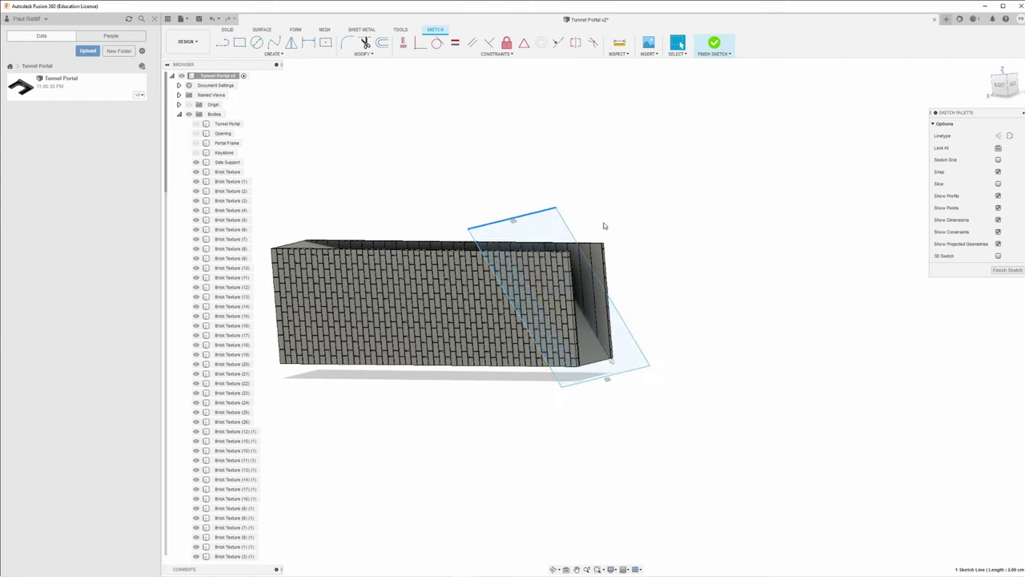
Extrude the sloped-end rectangle outward about 2.135 cm as a Cut to trim the brick sides overhanging that face
{"action": "key", "text": "e"}
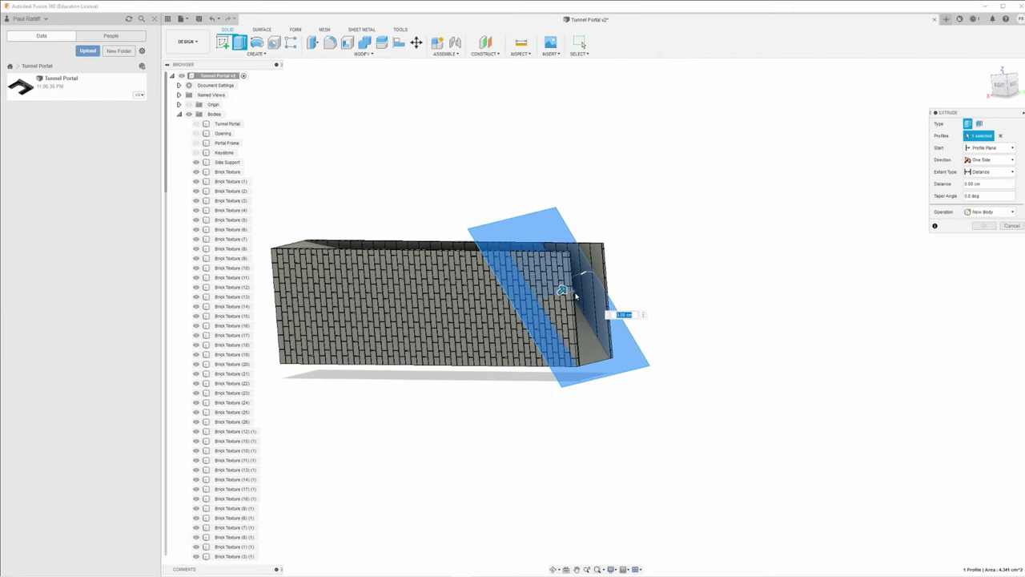
{"action": "left_click_drag", "start_coordinate": [563, 293], "coordinate": [688, 240]}
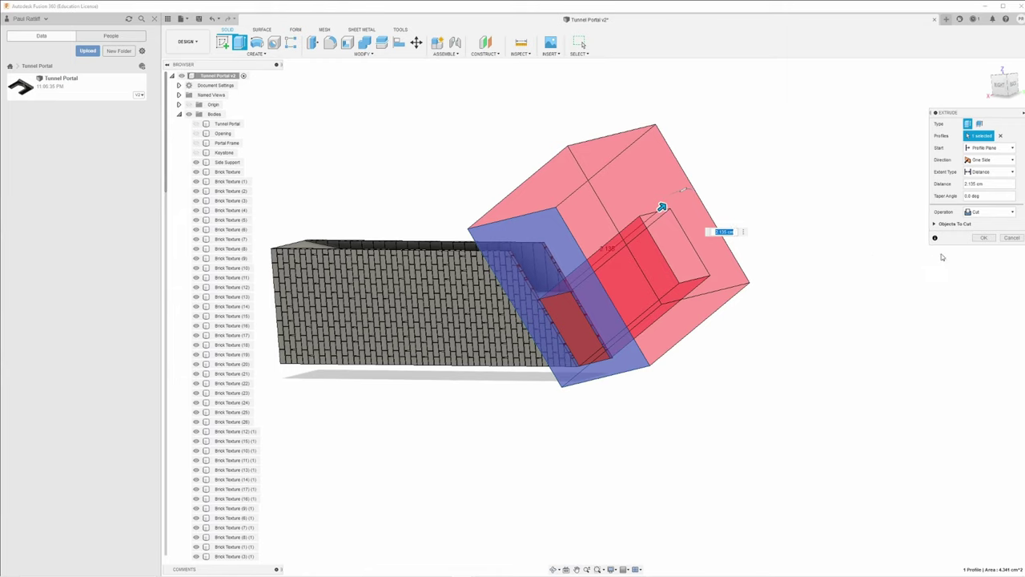
{"action": "left_click", "coordinate": [983, 238]}
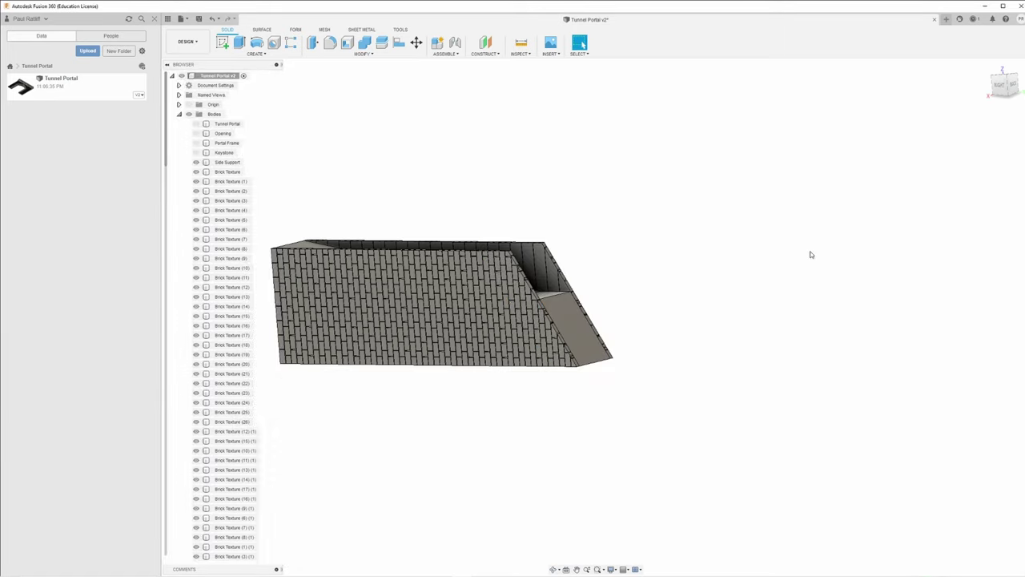
Start a sketch on the Side Support's long recessed face and draw a rectangle covering both brick sides and extending past the far end
{"action": "middle_click_drag", "start_coordinate": [709, 257], "coordinate": [764, 310], "text": "shift"}
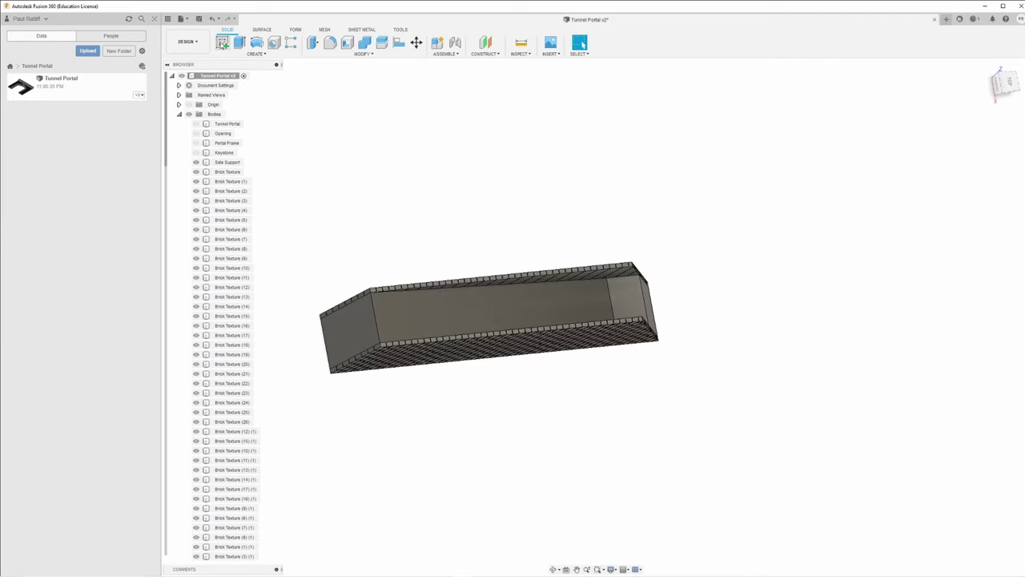
{"action": "left_click", "coordinate": [222, 42]}
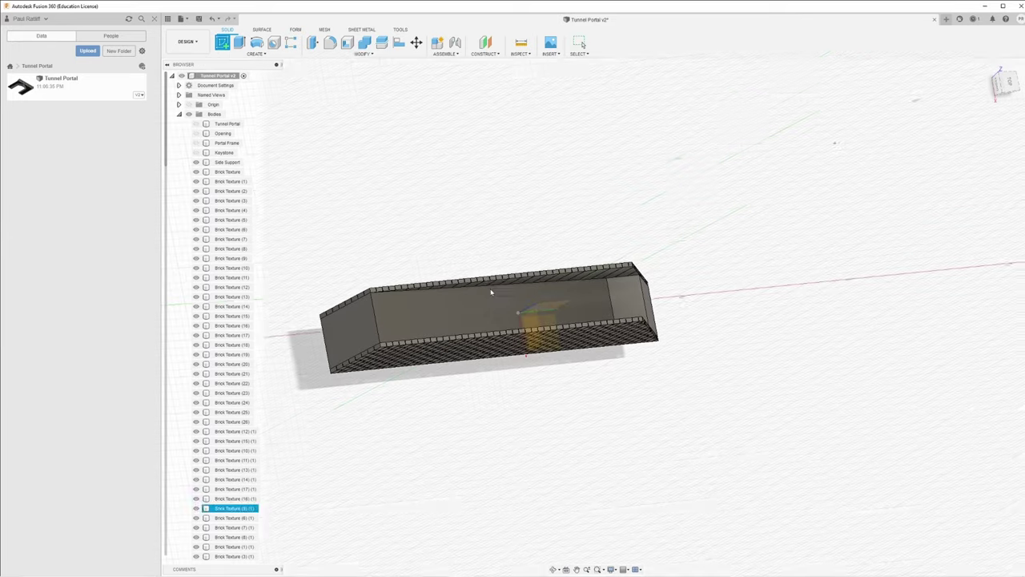
{"action": "left_click", "coordinate": [543, 296]}
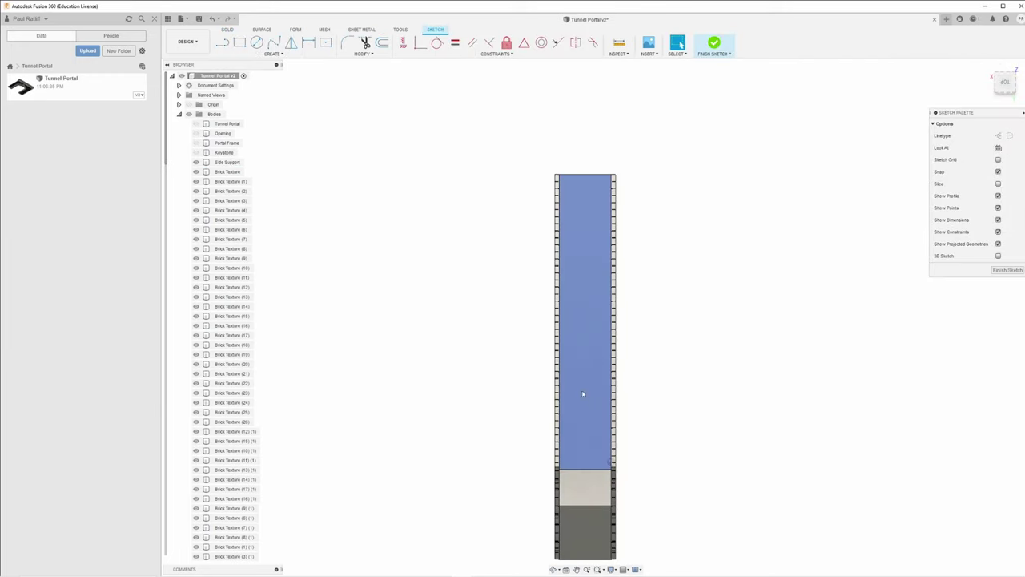
{"action": "left_click", "coordinate": [238, 42]}
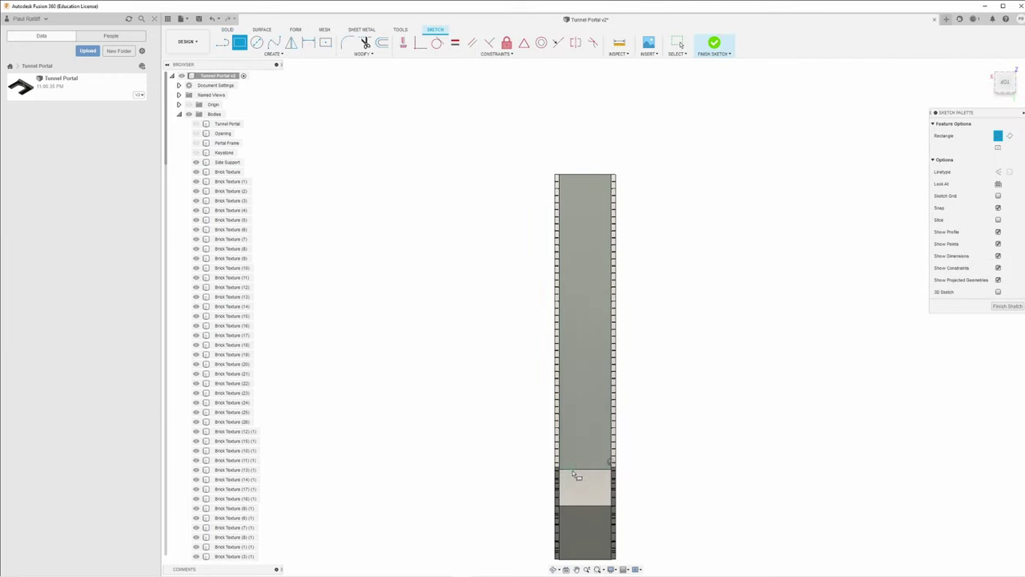
{"action": "left_click", "coordinate": [537, 469]}
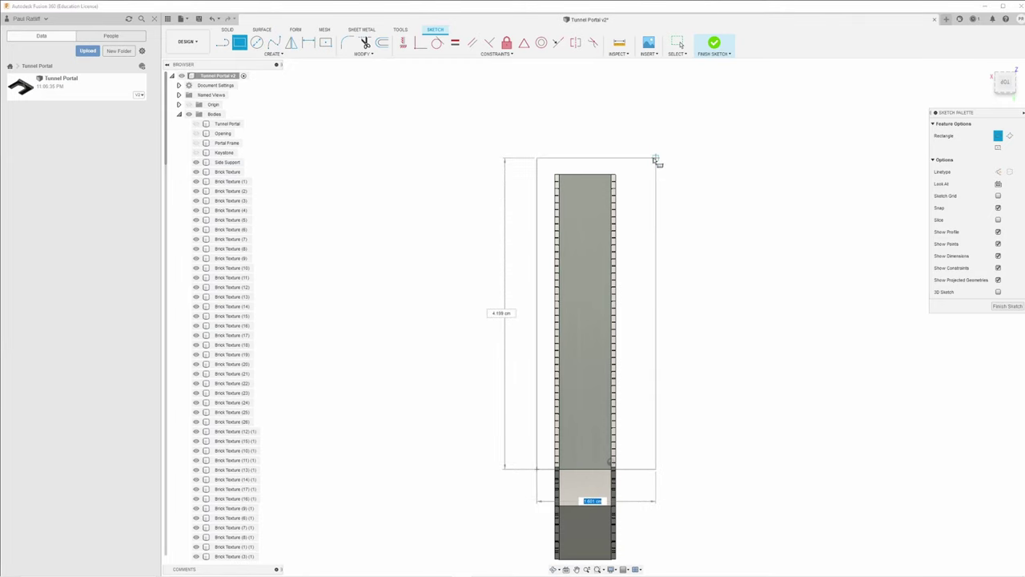
{"action": "left_click", "coordinate": [632, 145]}
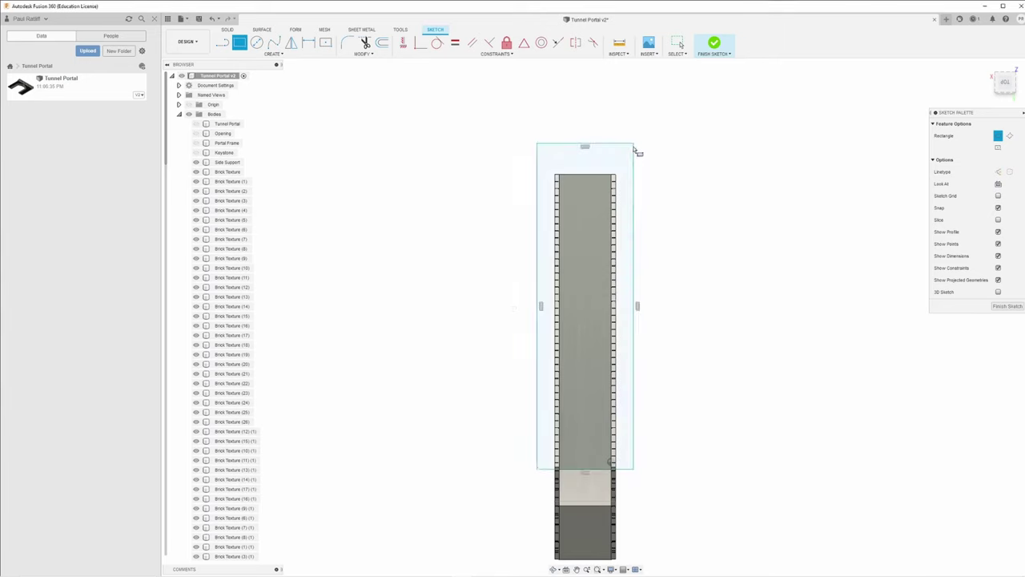
Extrude both profiles of the long-face rectangle outward about 1.9 cm as a Cut, trimming the overhanging brick sides
{"action": "mouse_move", "coordinate": [688, 221]}
{"action": "middle_mouse_down", "text": "shift"}
{"action": "mouse_move", "coordinate": [726, 229]}
{"action": "mouse_move", "coordinate": [762, 201]}
{"action": "mouse_move", "coordinate": [794, 195]}
{"action": "mouse_move", "coordinate": [697, 304]}
{"action": "middle_mouse_up", "text": "shift"}
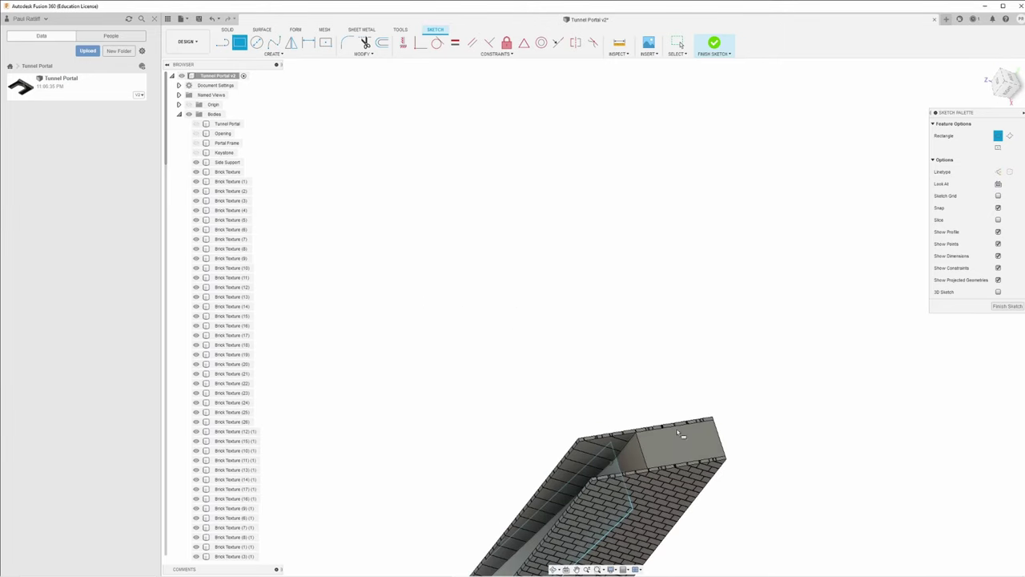
{"action": "middle_click_drag", "start_coordinate": [607, 382], "coordinate": [552, 168]}
{"action": "key", "text": "e"}
{"action": "left_click", "coordinate": [522, 370]}
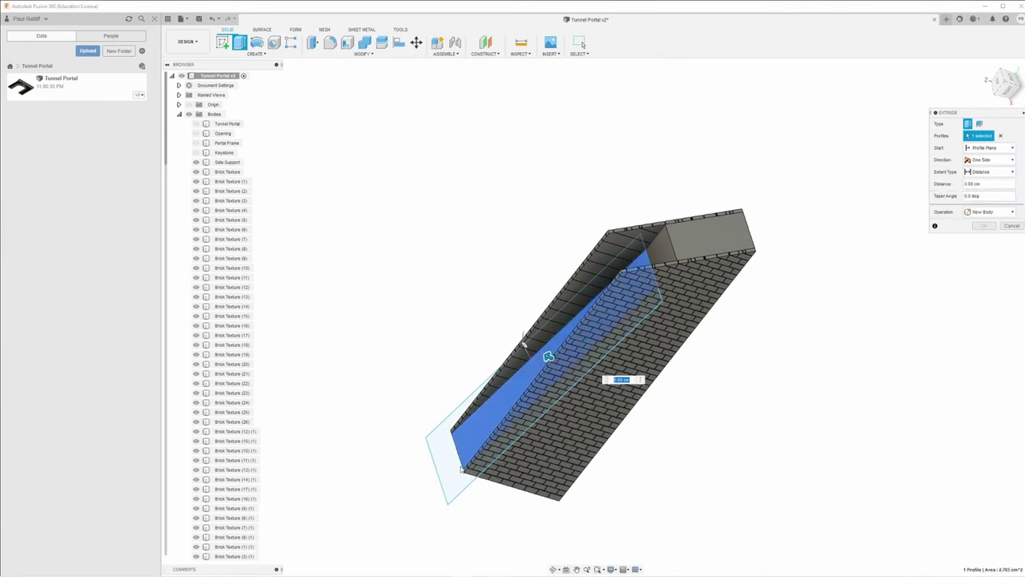
{"action": "left_click", "coordinate": [511, 405]}
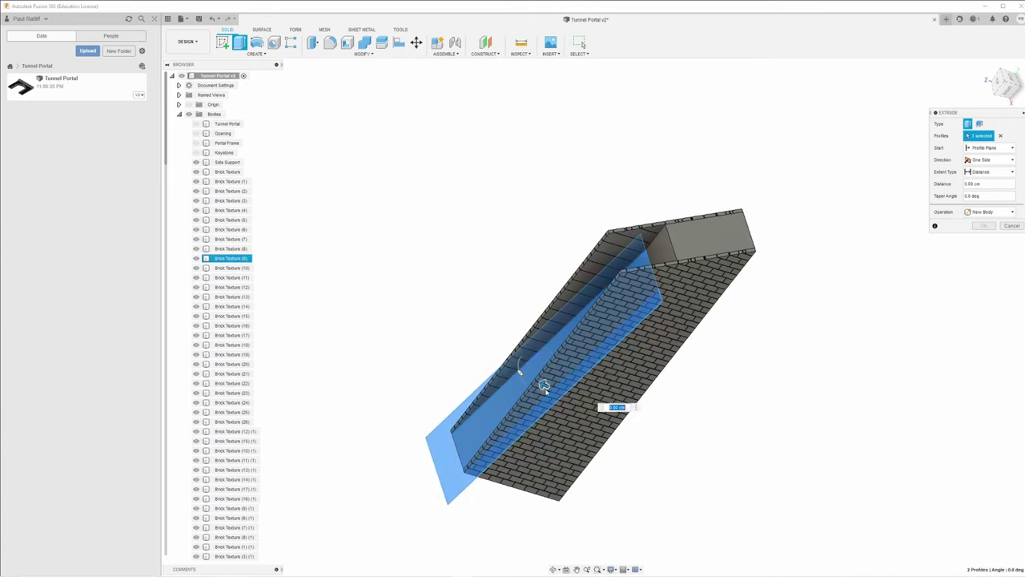
{"action": "left_click_drag", "start_coordinate": [543, 384], "coordinate": [443, 335]}
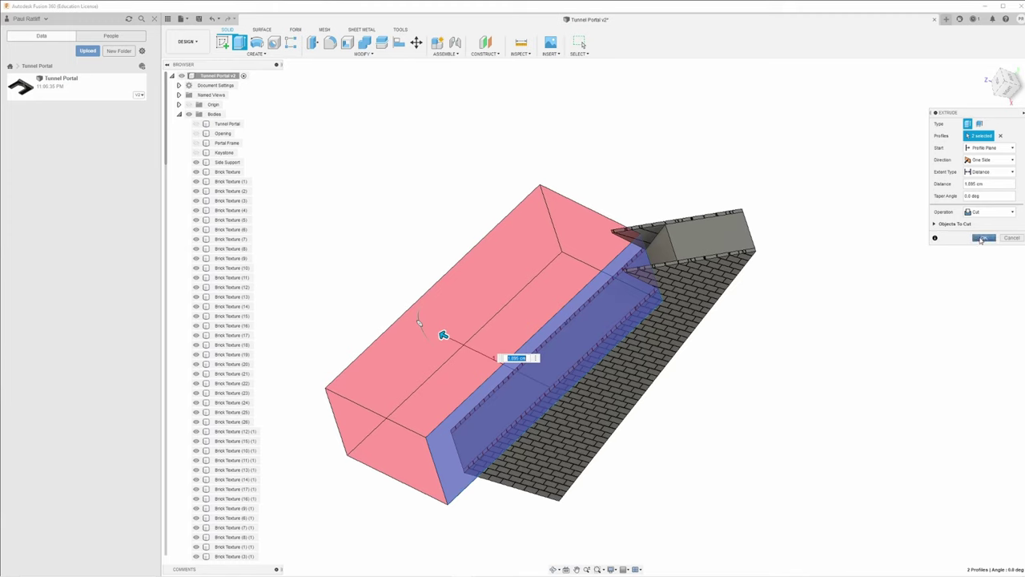
{"action": "left_click", "coordinate": [983, 238]}
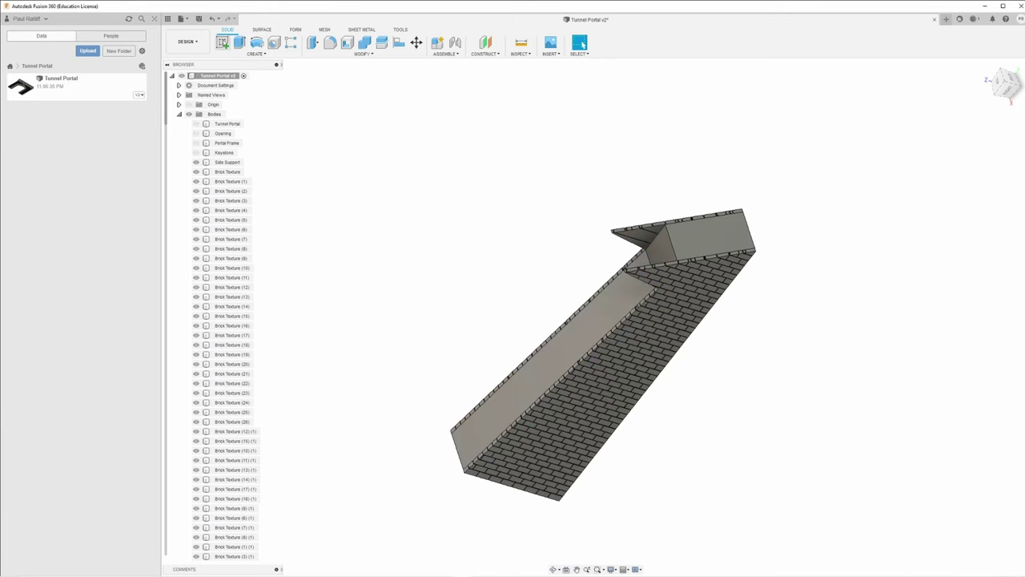
Sketch a rectangle on the short face between the long and sloped faces, starting at the long face's edge and spanning both brick sides
{"action": "left_click", "coordinate": [222, 41]}
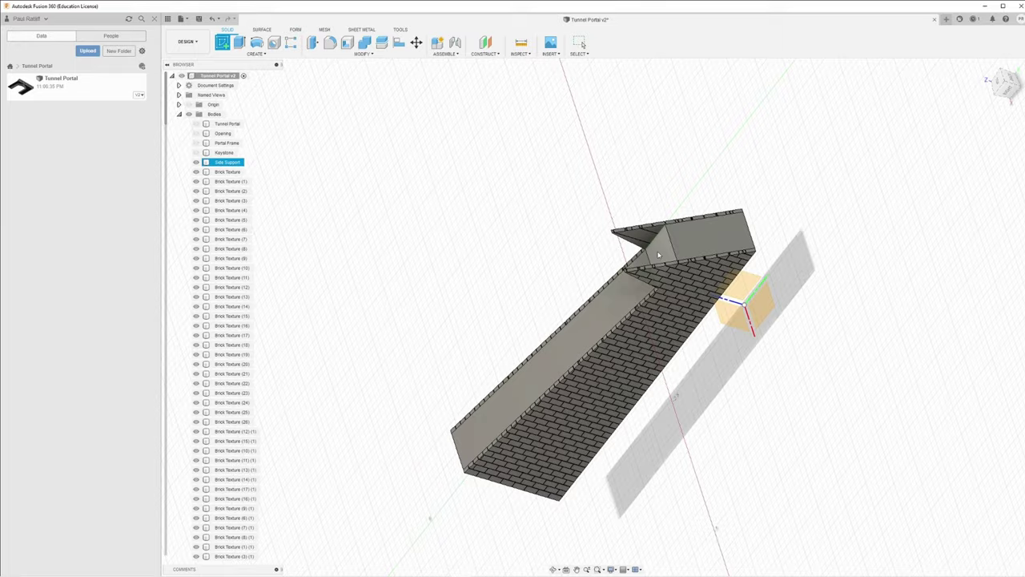
{"action": "left_click", "coordinate": [659, 255]}
{"action": "left_click", "coordinate": [240, 42]}
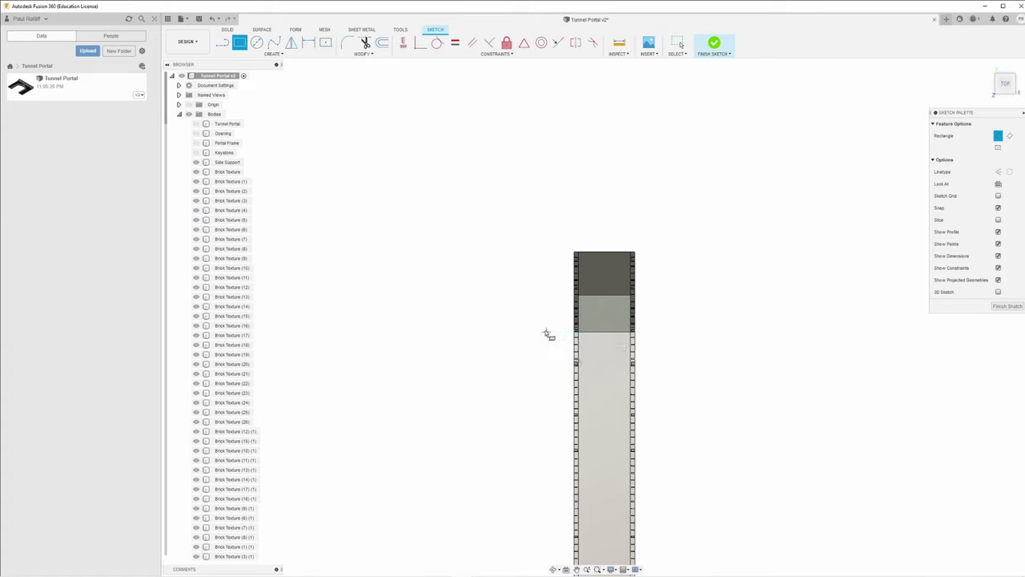
{"action": "left_click", "coordinate": [546, 332]}
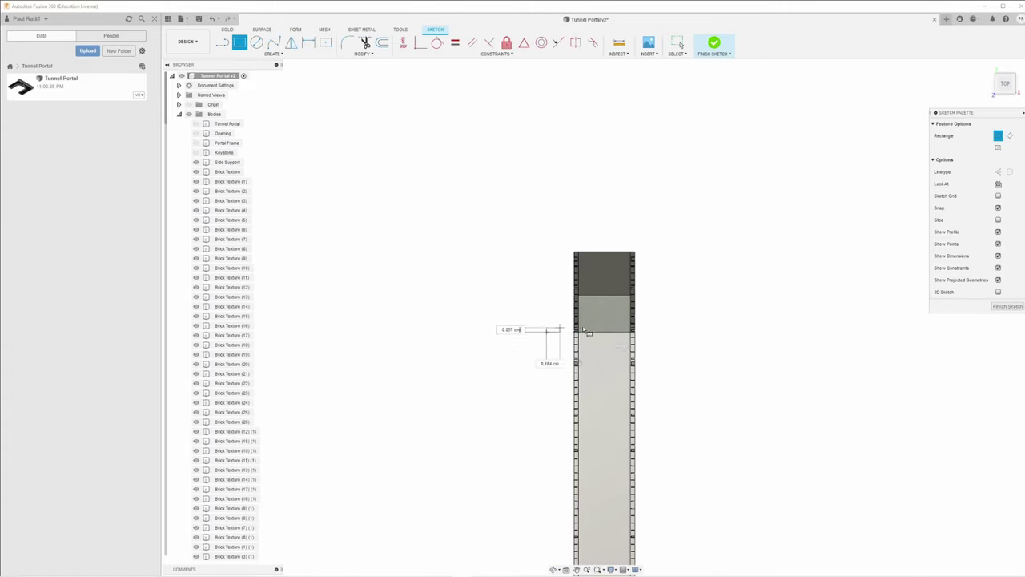
{"action": "left_click", "coordinate": [668, 273]}
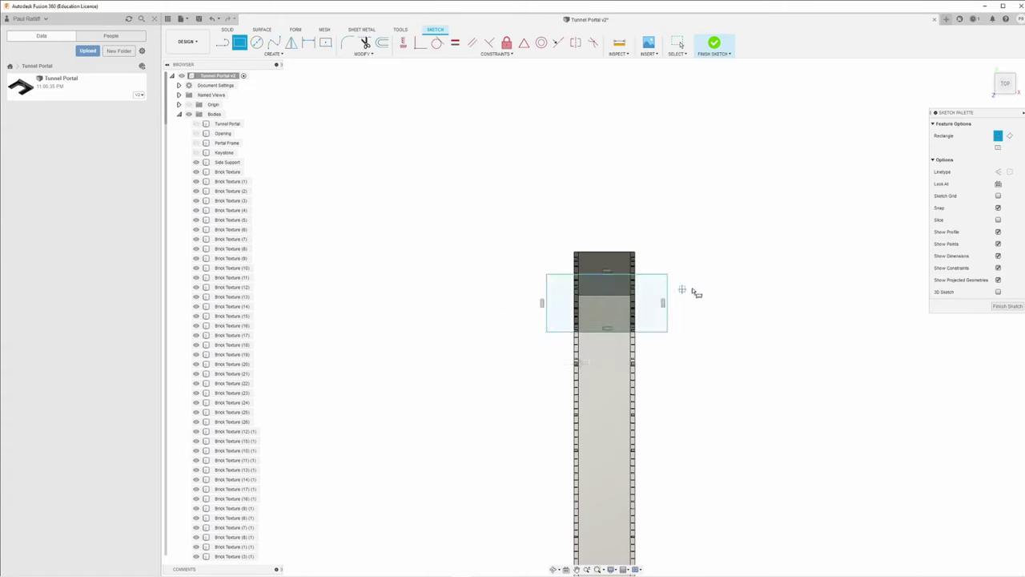
{"action": "key", "text": "Escape"}
Extrude both profiles of the short-face rectangle outward about 1.016 cm as a Cut to remove the remaining brick overhang
{"action": "mouse_move", "coordinate": [725, 329]}
{"action": "middle_mouse_down", "text": "shift"}
{"action": "mouse_move", "coordinate": [785, 330]}
{"action": "mouse_move", "coordinate": [769, 332]}
{"action": "middle_mouse_up", "text": "shift"}
{"action": "key", "text": "e"}
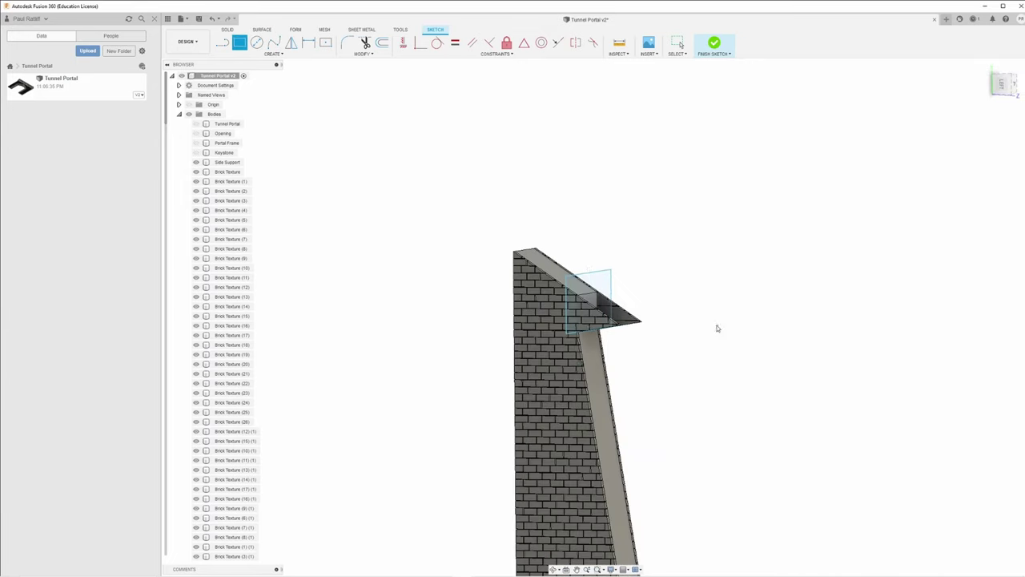
{"action": "left_click", "coordinate": [579, 286]}
{"action": "left_click", "coordinate": [593, 311]}
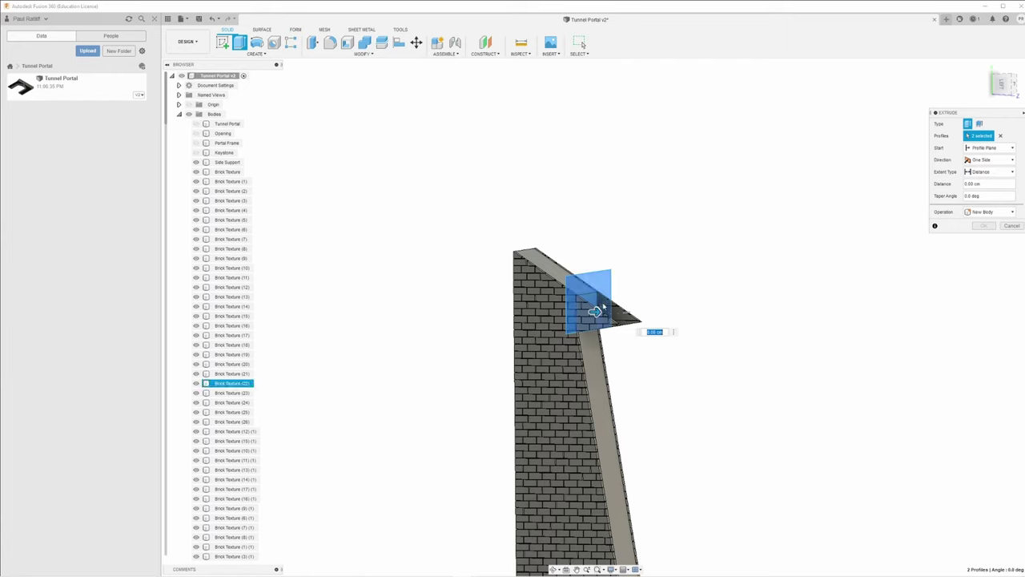
{"action": "left_click_drag", "start_coordinate": [594, 313], "coordinate": [671, 337]}
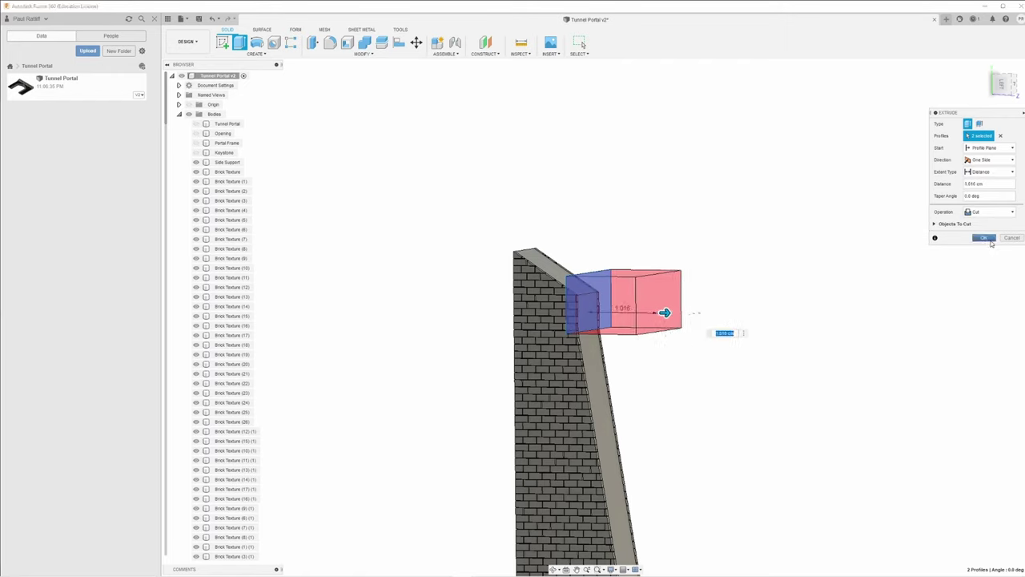
{"action": "left_click", "coordinate": [983, 238]}
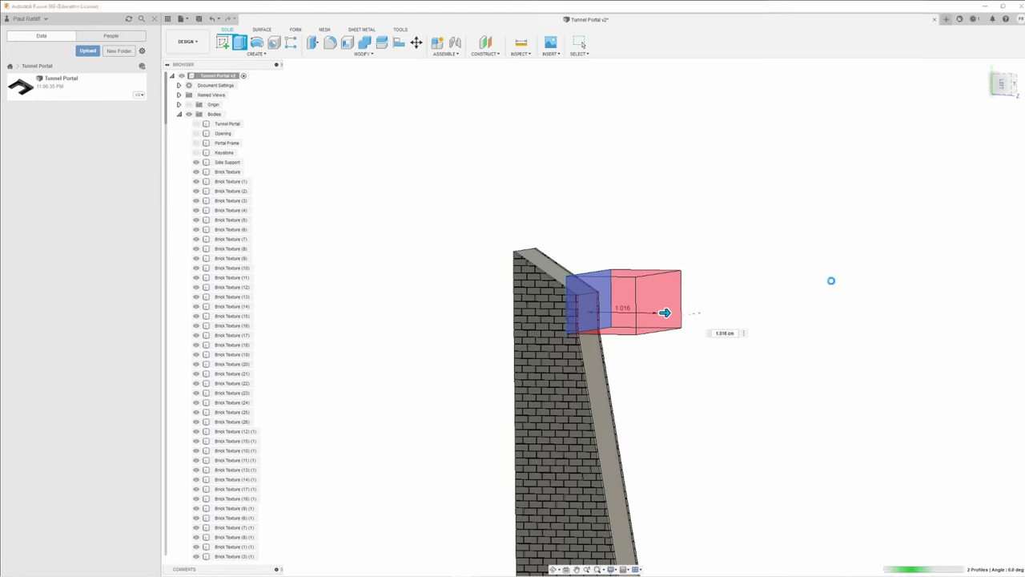
Combine the Side Support with all Brick Texture bodies on both sides into one body, using the Join operation
{"action": "middle_click_drag", "start_coordinate": [806, 310], "coordinate": [641, 329], "text": "shift"}
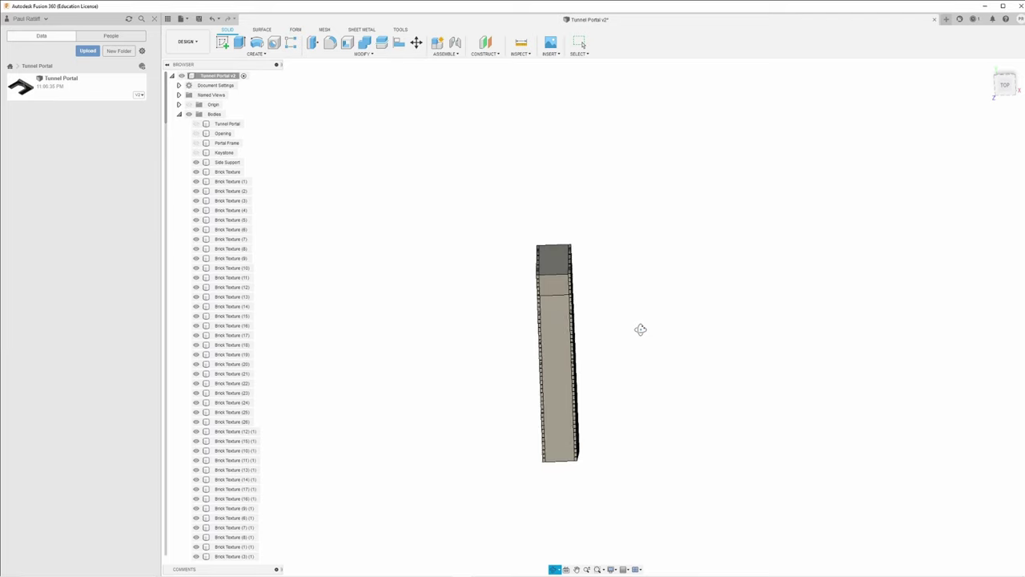
{"action": "left_click", "coordinate": [1006, 84]}
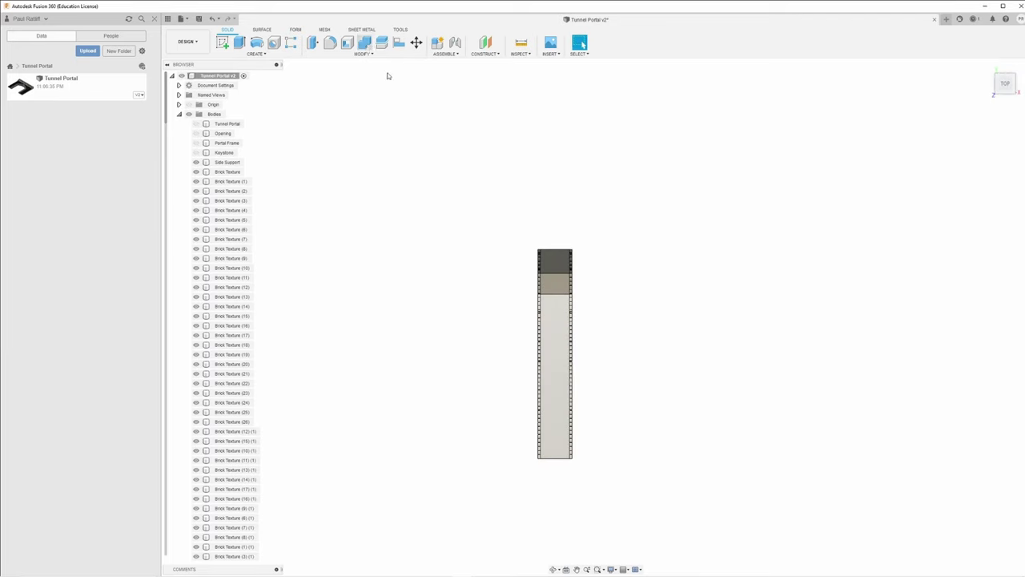
{"action": "left_click", "coordinate": [365, 43]}
{"action": "left_click", "coordinate": [556, 340]}
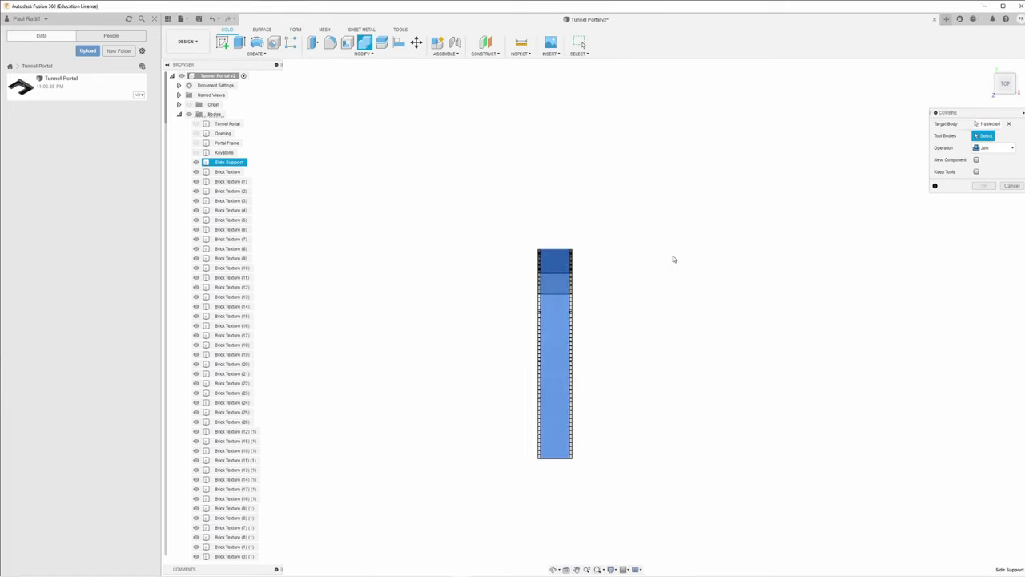
{"action": "left_click_drag", "start_coordinate": [651, 221], "coordinate": [455, 510]}
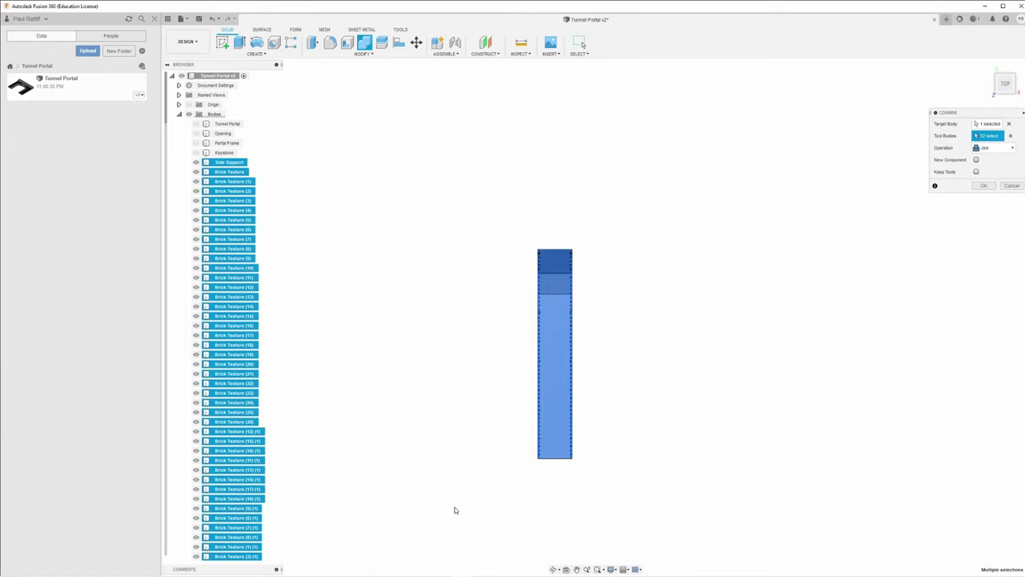
{"action": "left_click", "coordinate": [985, 186]}
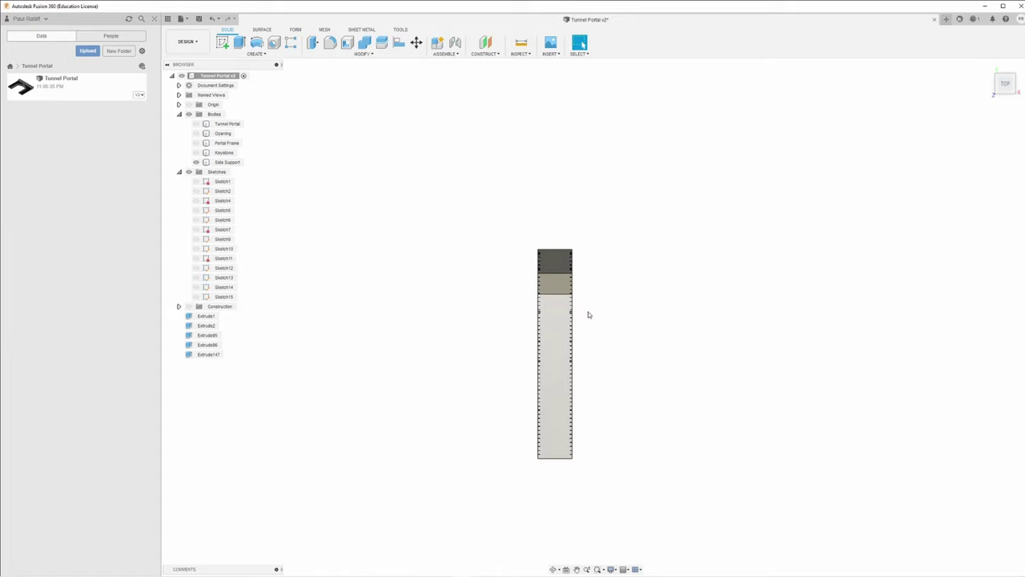
Create a sketch on the Side Support's long face and view its end away from the short face squarely from the top
{"action": "middle_click_drag", "start_coordinate": [595, 348], "coordinate": [508, 265]}
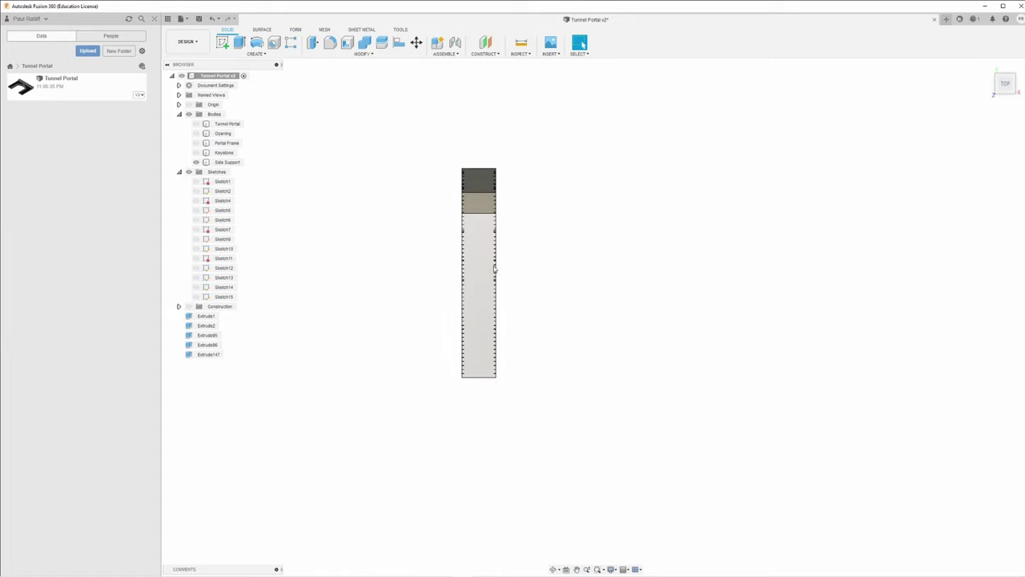
{"action": "scroll", "coordinate": [479, 279], "scroll_direction": "up", "scroll_amount": 3}
{"action": "scroll", "coordinate": [480, 277], "scroll_direction": "up", "scroll_amount": 2}
{"action": "middle_click_drag", "start_coordinate": [471, 340], "coordinate": [471, 209]}
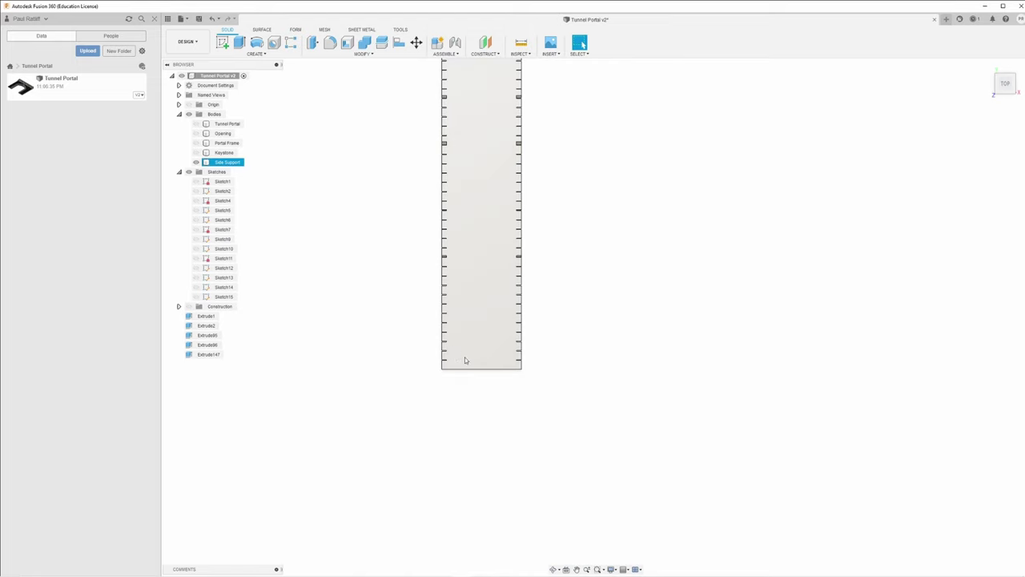
{"action": "left_click", "coordinate": [222, 42]}
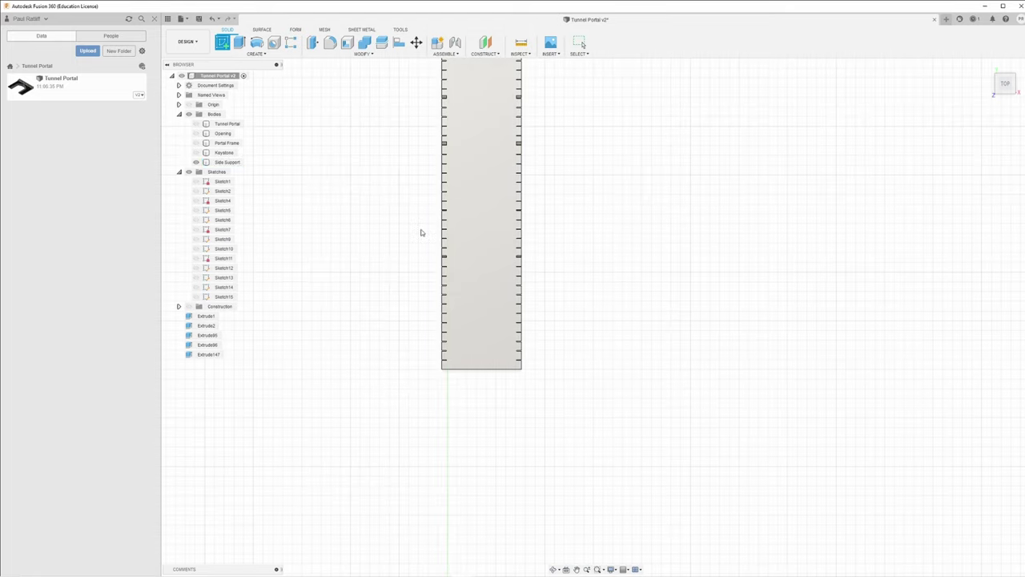
{"action": "left_click", "coordinate": [468, 315]}
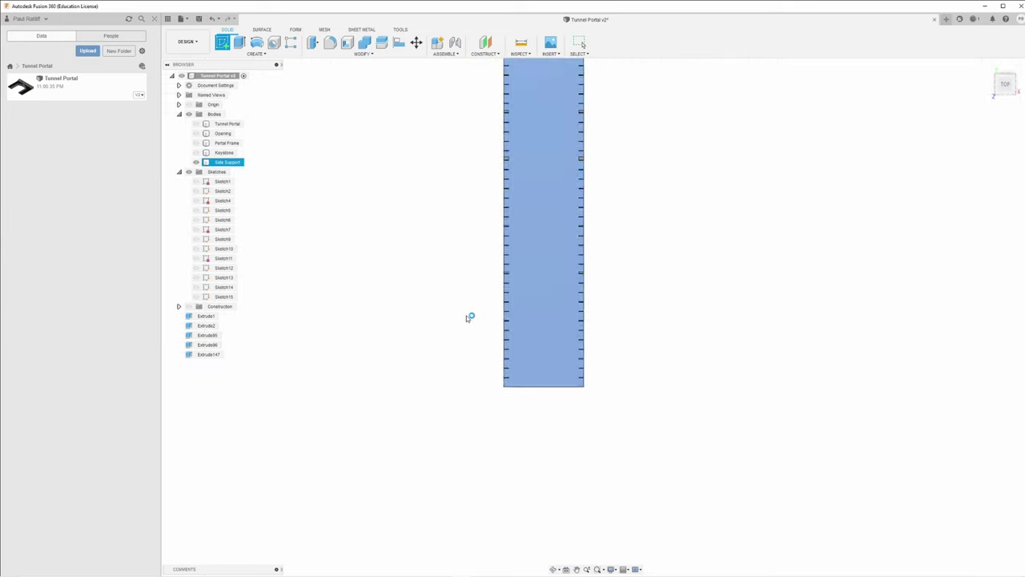
{"action": "mouse_move", "coordinate": [700, 365]}
{"action": "middle_mouse_down", "text": "shift"}
{"action": "mouse_move", "coordinate": [726, 361]}
{"action": "mouse_move", "coordinate": [684, 360]}
{"action": "mouse_move", "coordinate": [680, 344]}
{"action": "mouse_move", "coordinate": [719, 331]}
{"action": "mouse_move", "coordinate": [792, 371]}
{"action": "mouse_move", "coordinate": [766, 408]}
{"action": "mouse_move", "coordinate": [665, 225]}
{"action": "middle_mouse_up", "text": "shift"}
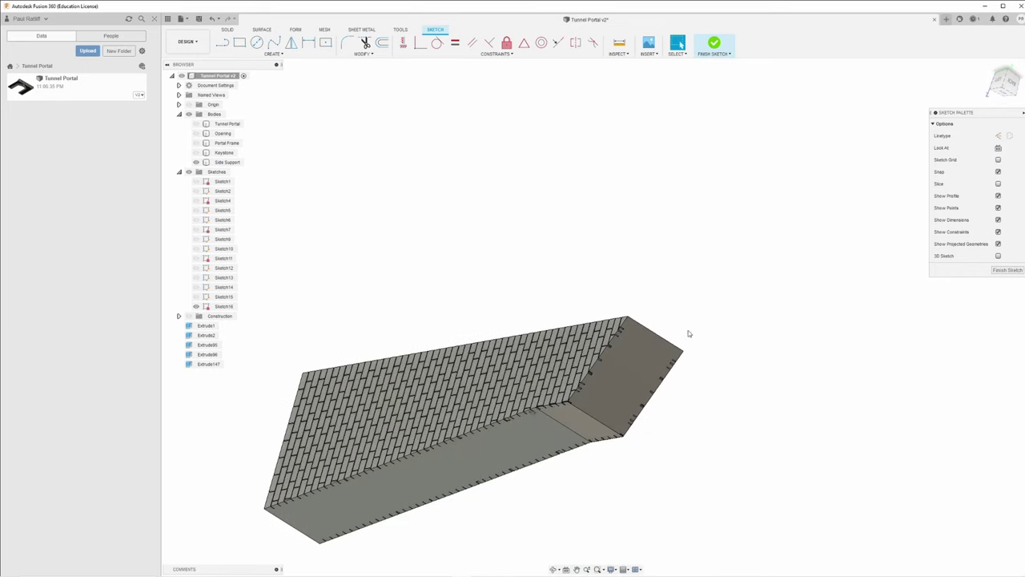
{"action": "left_click", "coordinate": [1010, 85]}
{"action": "left_click", "coordinate": [1013, 84]}
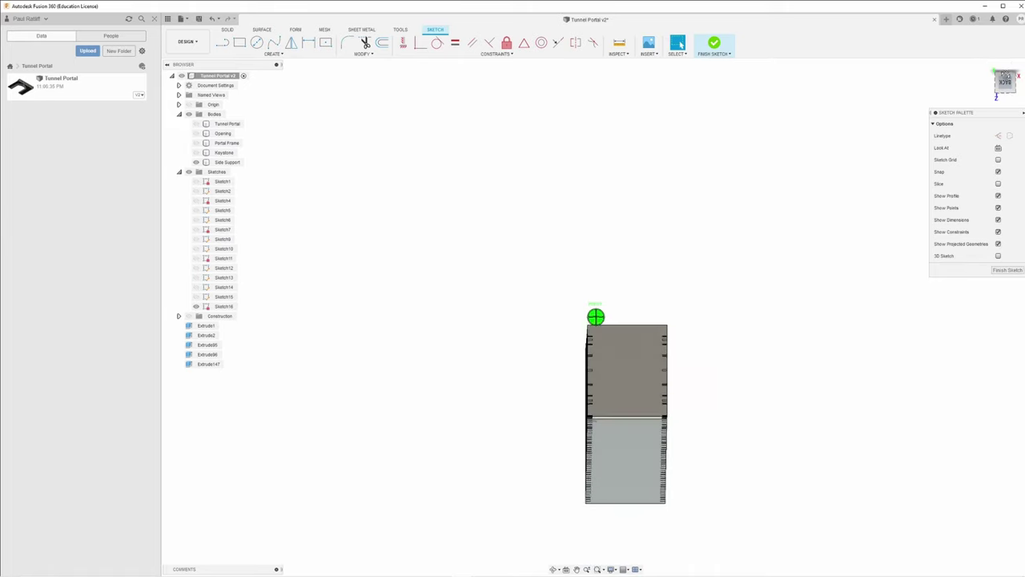
{"action": "mouse_move", "coordinate": [866, 157]}
{"action": "middle_mouse_down", "text": "shift"}
{"action": "mouse_move", "coordinate": [771, 217]}
{"action": "mouse_move", "coordinate": [769, 208]}
{"action": "mouse_move", "coordinate": [874, 152]}
{"action": "middle_mouse_up", "text": "shift"}
{"action": "left_click", "coordinate": [1006, 88]}
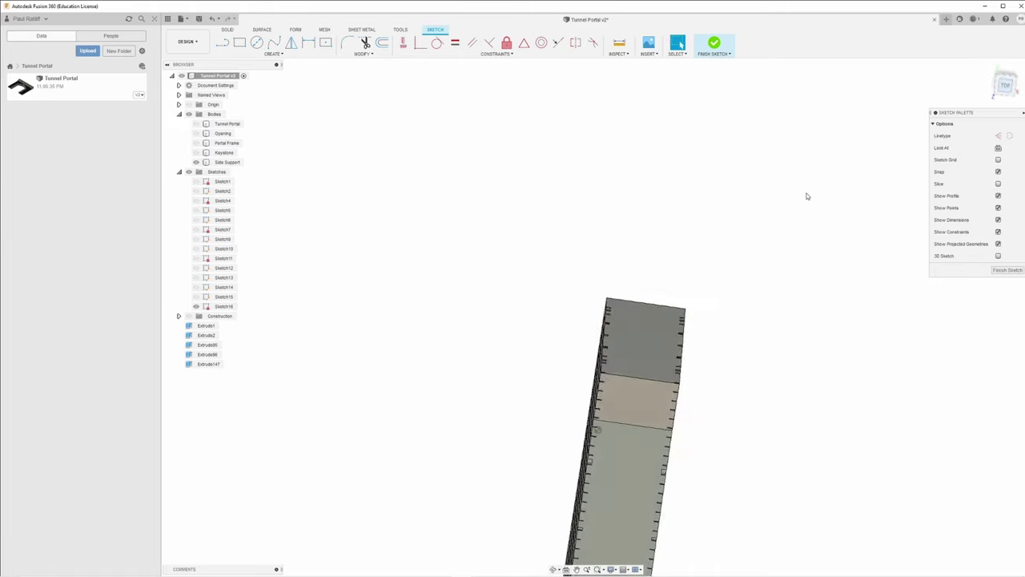
{"action": "scroll", "coordinate": [512, 341], "scroll_direction": "up", "scroll_amount": 3}
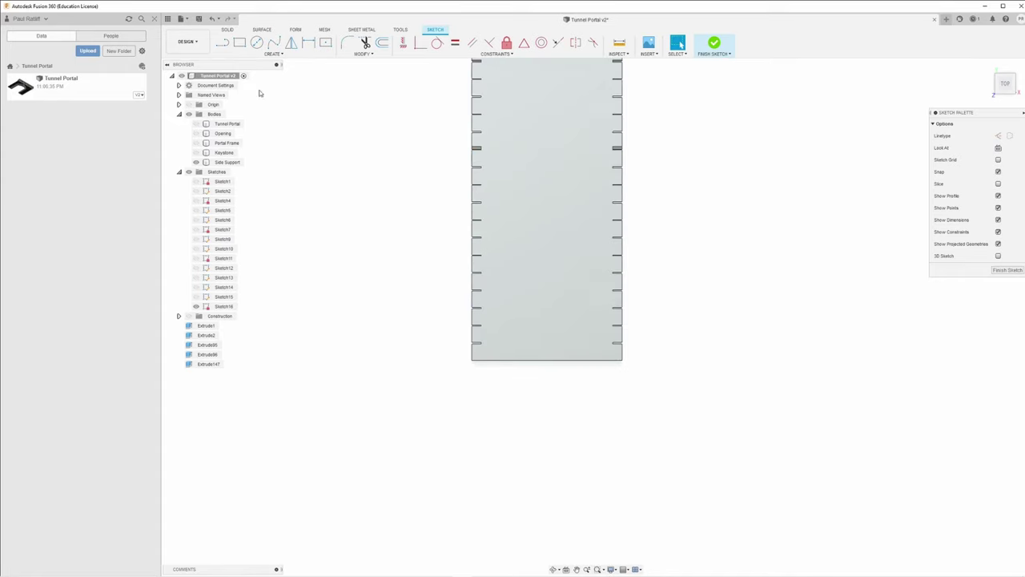
Sketch a 0.19 cm by 0.09 cm rectangle from the corner at the long face's free end
{"action": "key", "text": "r"}
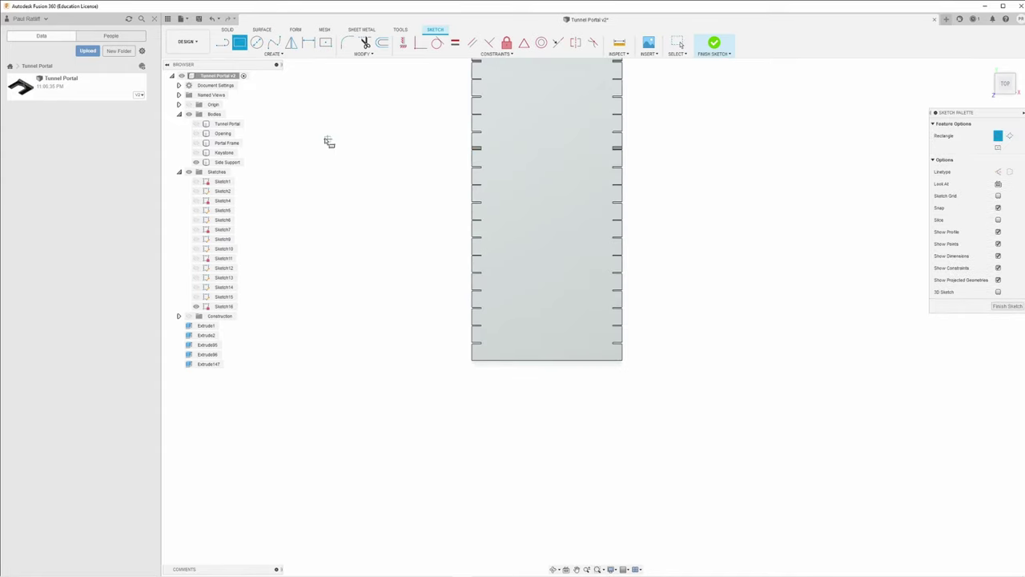
{"action": "left_click", "coordinate": [473, 361]}
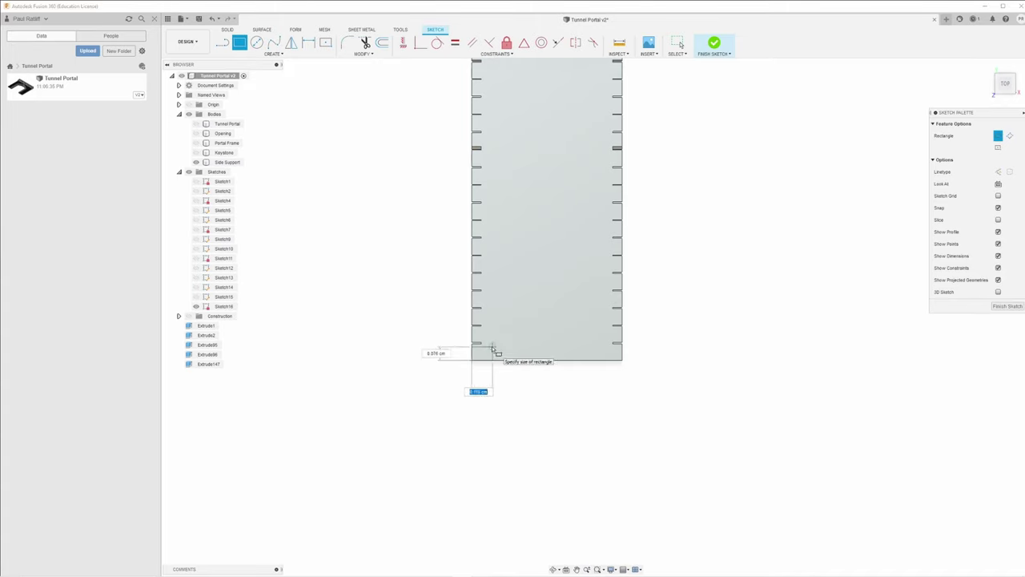
{"action": "type", "text": "10"}
{"action": "key", "text": "Tab"}
{"action": "key", "text": "Tab"}
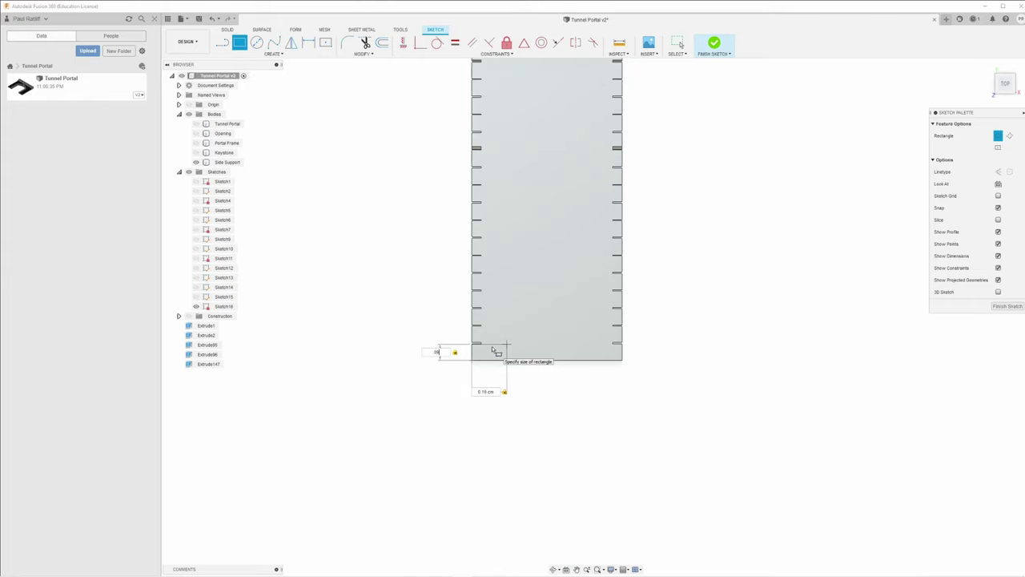
{"action": "key", "text": "Return"}
Extrude the small corner rectangle outward a short distance as a New Body to form one brick
{"action": "key", "text": "e"}
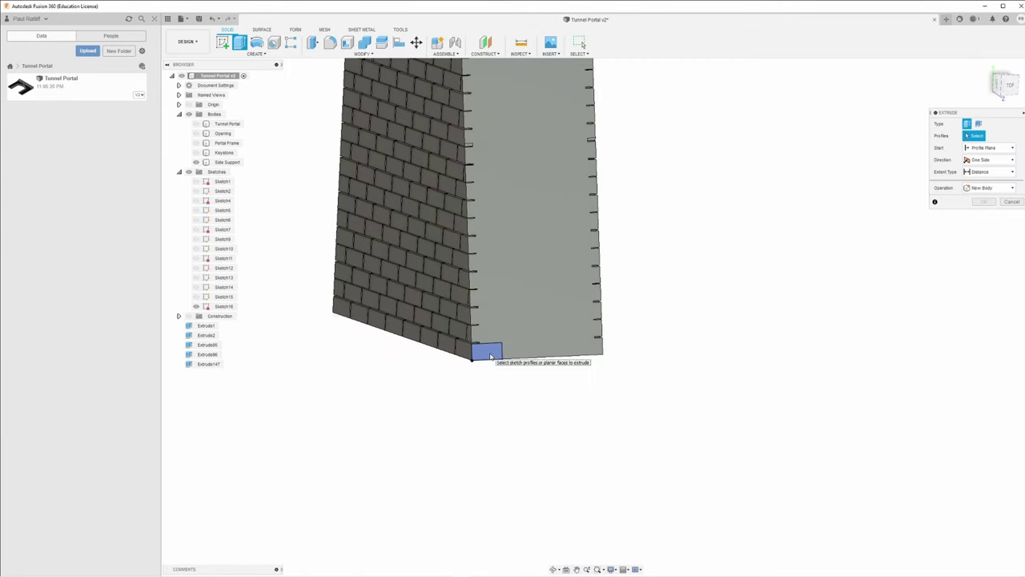
{"action": "left_click", "coordinate": [490, 356]}
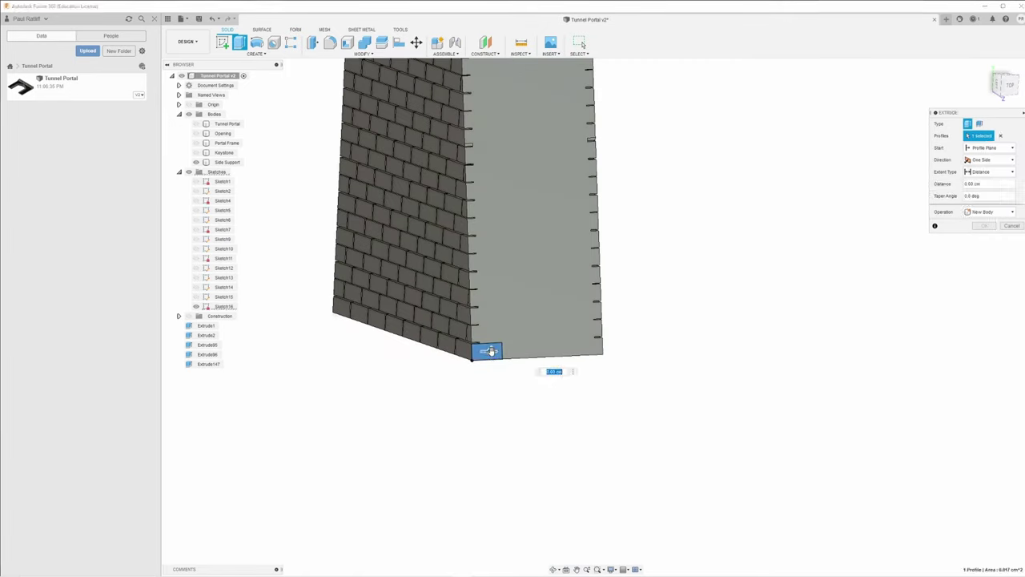
{"action": "left_click_drag", "start_coordinate": [490, 350], "coordinate": [495, 350]}
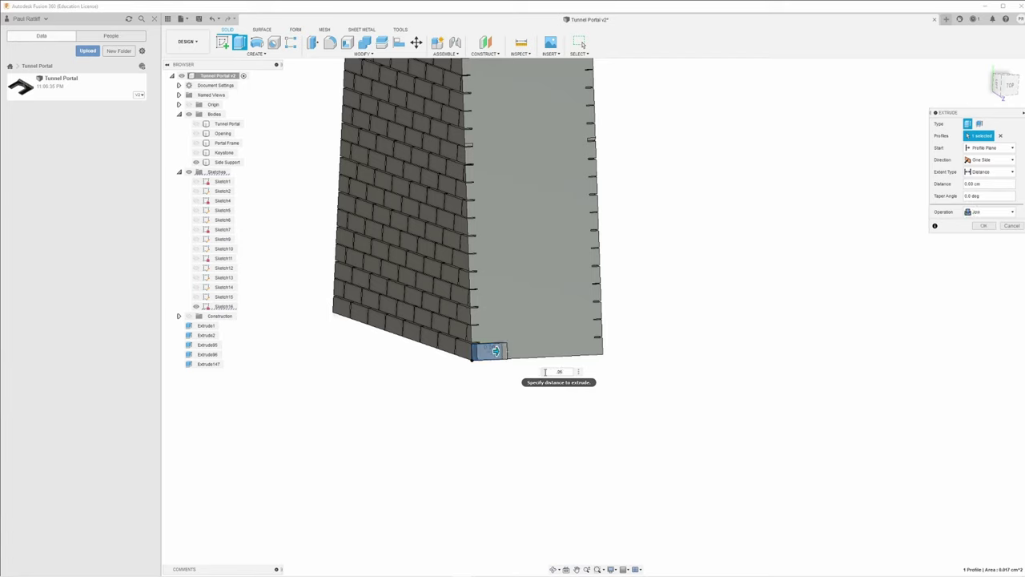
{"action": "left_click", "coordinate": [1003, 212]}
{"action": "left_click", "coordinate": [997, 250]}
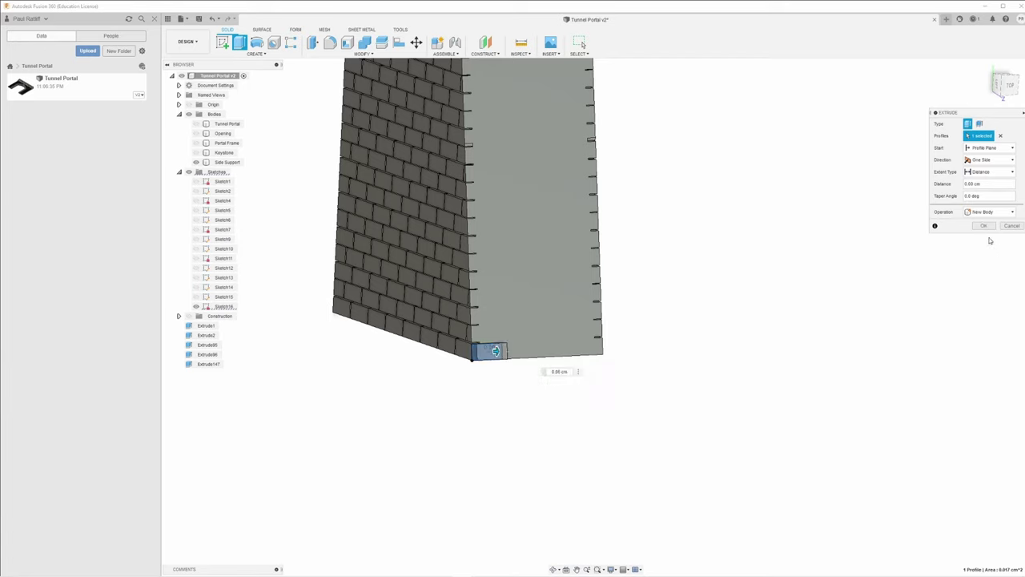
{"action": "left_click", "coordinate": [984, 226]}
Set up a Pattern on Path for the new brick body, using the long face's short end edge as the path
{"action": "mouse_move", "coordinate": [760, 318]}
{"action": "middle_mouse_down", "text": "shift"}
{"action": "mouse_move", "coordinate": [767, 305]}
{"action": "mouse_move", "coordinate": [793, 310]}
{"action": "mouse_move", "coordinate": [723, 314]}
{"action": "mouse_move", "coordinate": [748, 299]}
{"action": "mouse_move", "coordinate": [738, 296]}
{"action": "mouse_move", "coordinate": [742, 310]}
{"action": "middle_mouse_up", "text": "shift"}
{"action": "middle_click_drag", "start_coordinate": [761, 309], "coordinate": [735, 310], "text": "shift"}
{"action": "left_click_drag", "start_coordinate": [735, 309], "coordinate": [700, 318]}
{"action": "key", "text": "Escape"}
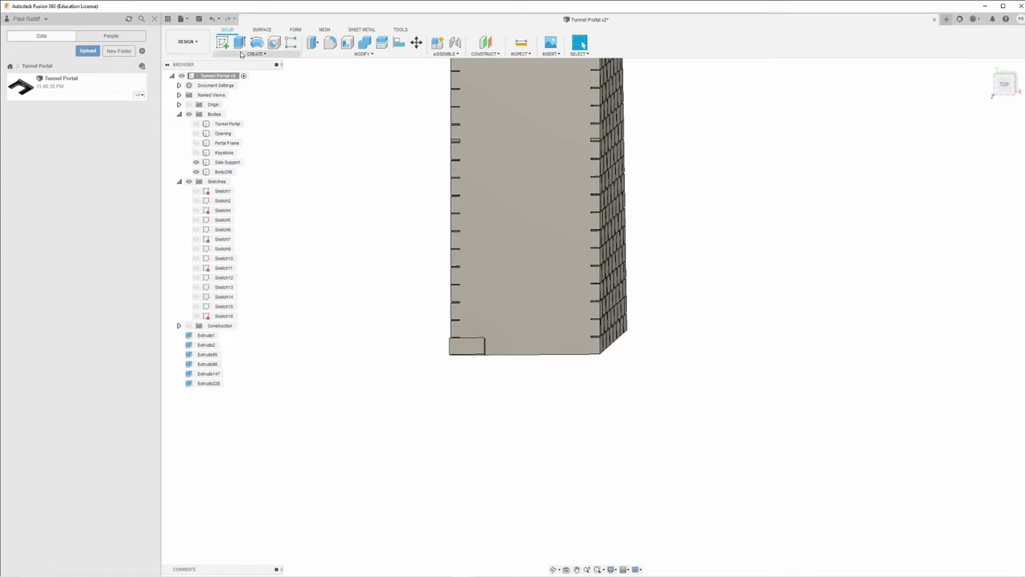
{"action": "left_click", "coordinate": [256, 54]}
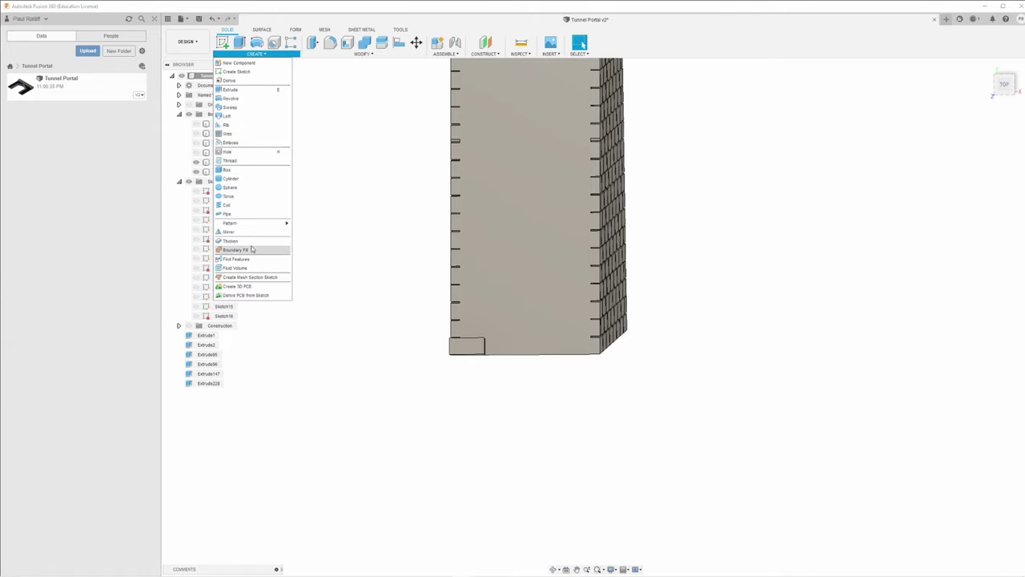
{"action": "mouse_move", "coordinate": [265, 223]}
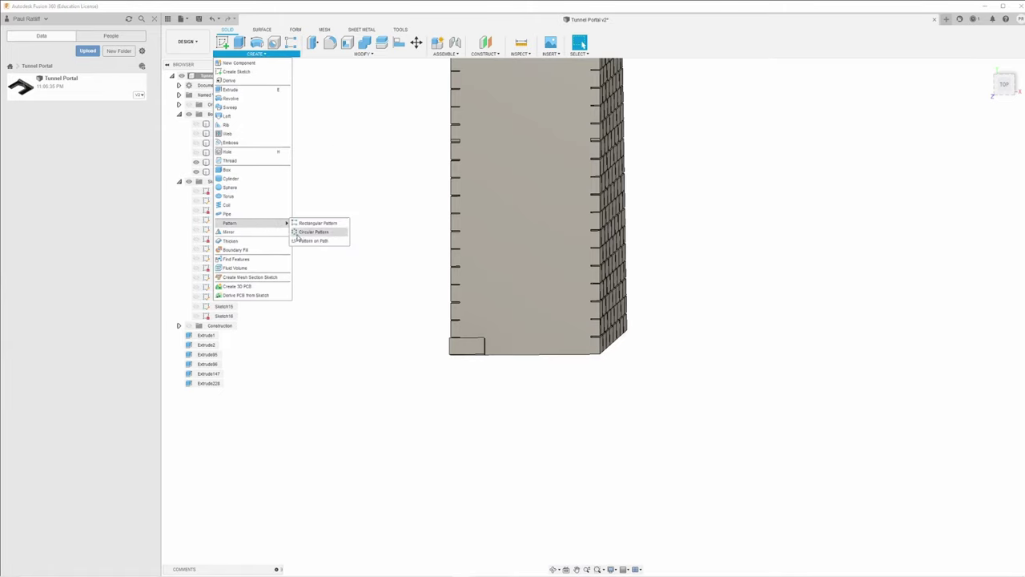
{"action": "left_click", "coordinate": [309, 241]}
{"action": "middle_click_drag", "start_coordinate": [474, 392], "coordinate": [459, 389], "text": "shift"}
{"action": "left_click", "coordinate": [486, 346]}
{"action": "left_click", "coordinate": [485, 347]}
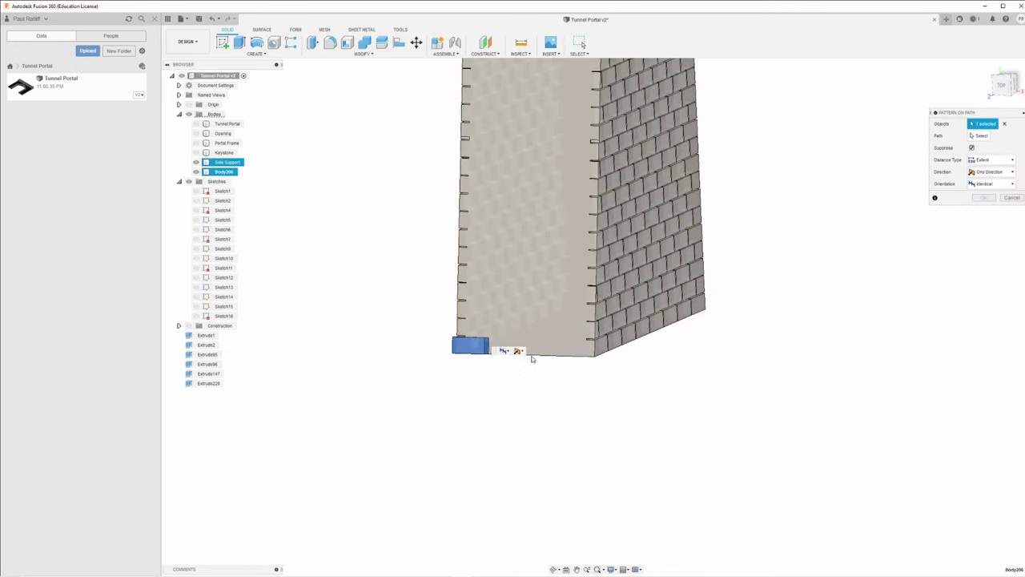
{"action": "left_click", "coordinate": [979, 135]}
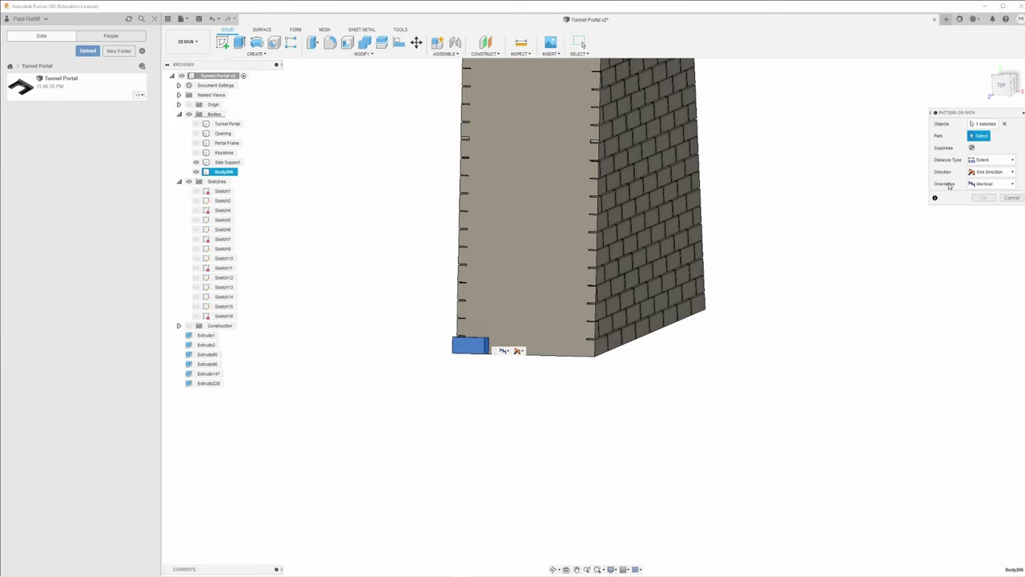
{"action": "left_click", "coordinate": [541, 356]}
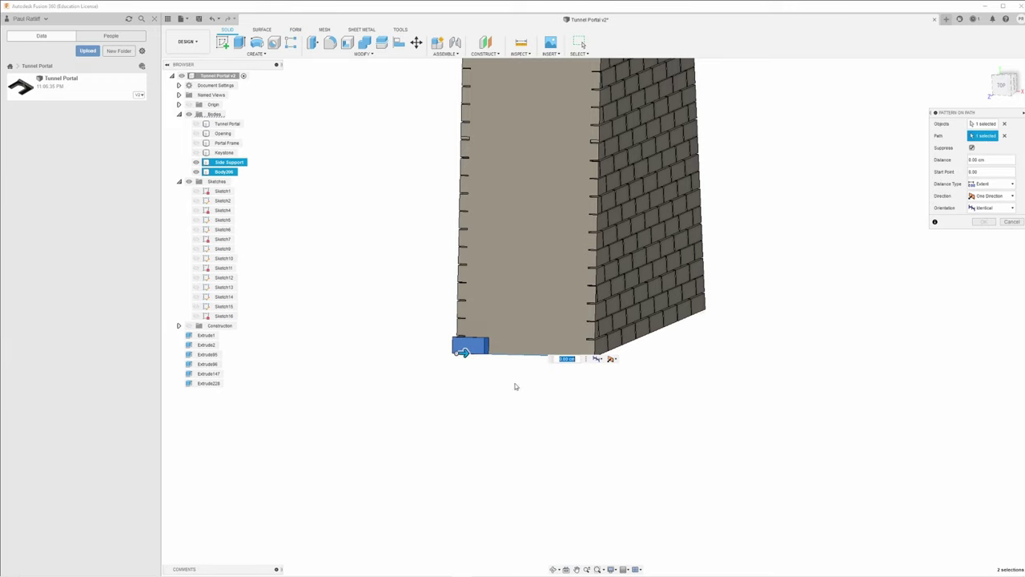
Set the path pattern to 4 bricks over a 0.597 cm extent and create it
{"action": "left_click_drag", "start_coordinate": [463, 354], "coordinate": [569, 358]}
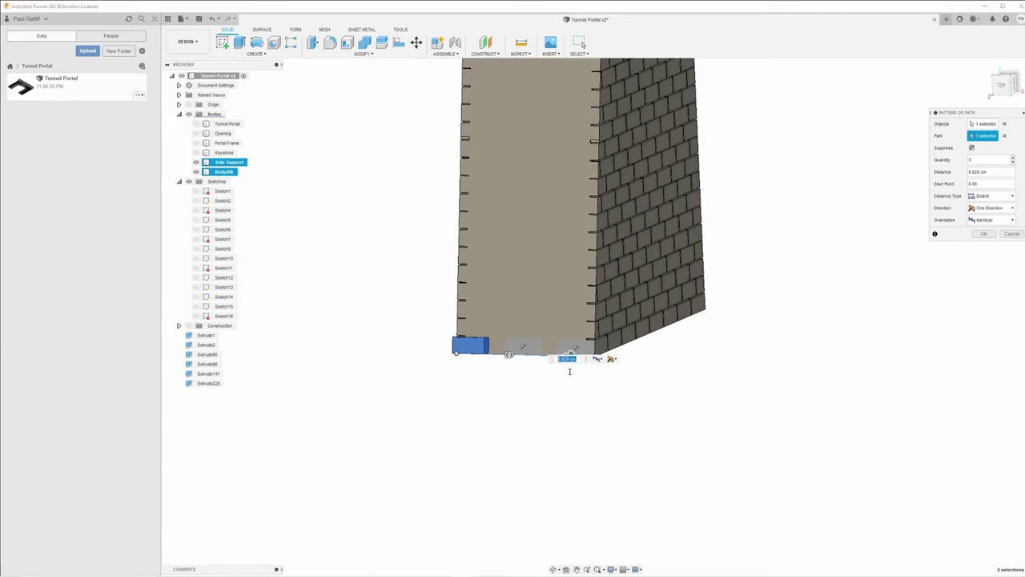
{"action": "middle_click_drag", "start_coordinate": [538, 405], "coordinate": [551, 403], "text": "shift"}
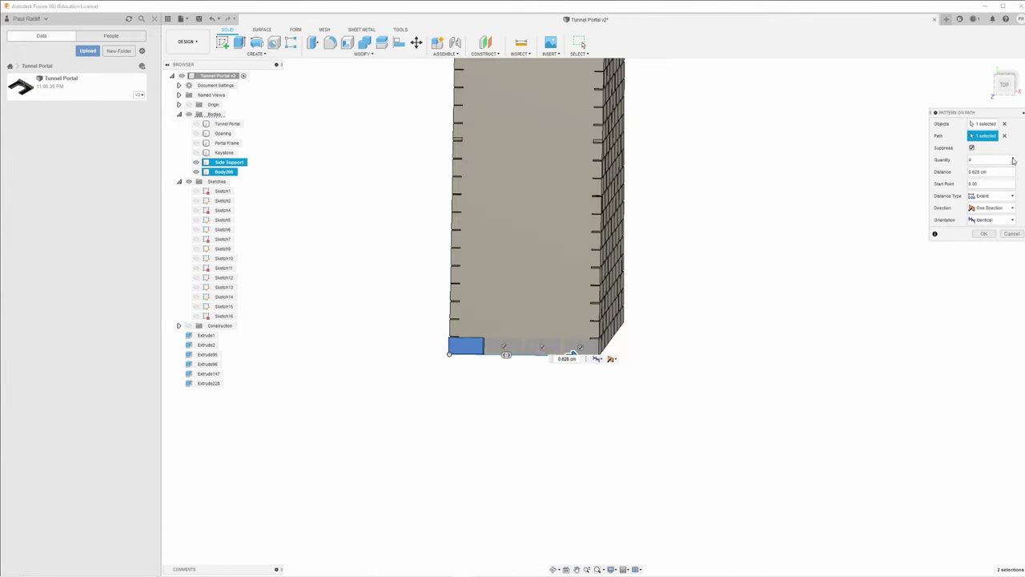
{"action": "middle_click_drag", "start_coordinate": [540, 413], "coordinate": [579, 403], "text": "shift"}
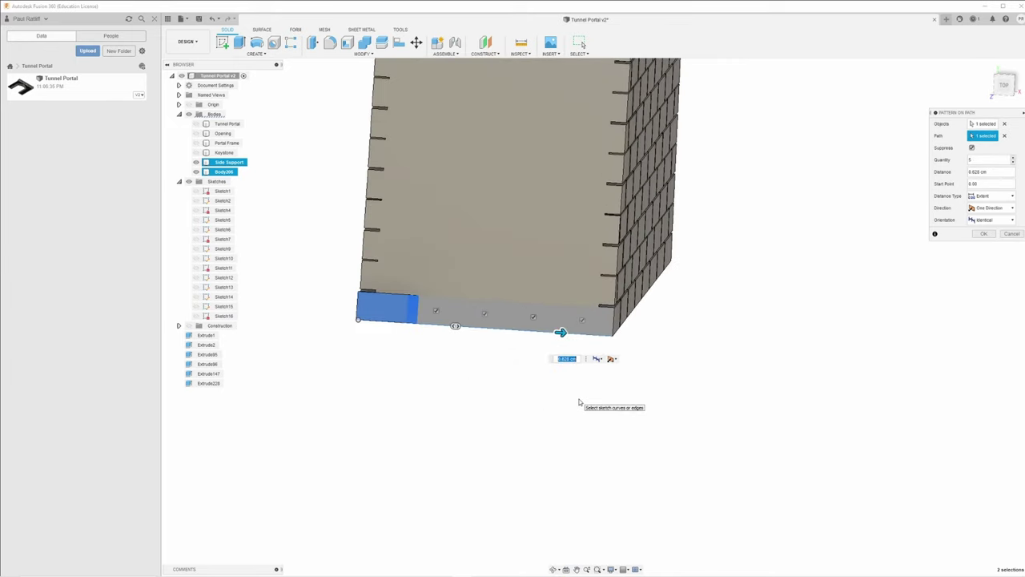
{"action": "scroll", "coordinate": [579, 403], "scroll_direction": "up", "scroll_amount": 2}
{"action": "left_click_drag", "start_coordinate": [551, 308], "coordinate": [632, 312]}
{"action": "left_click", "coordinate": [1013, 163]}
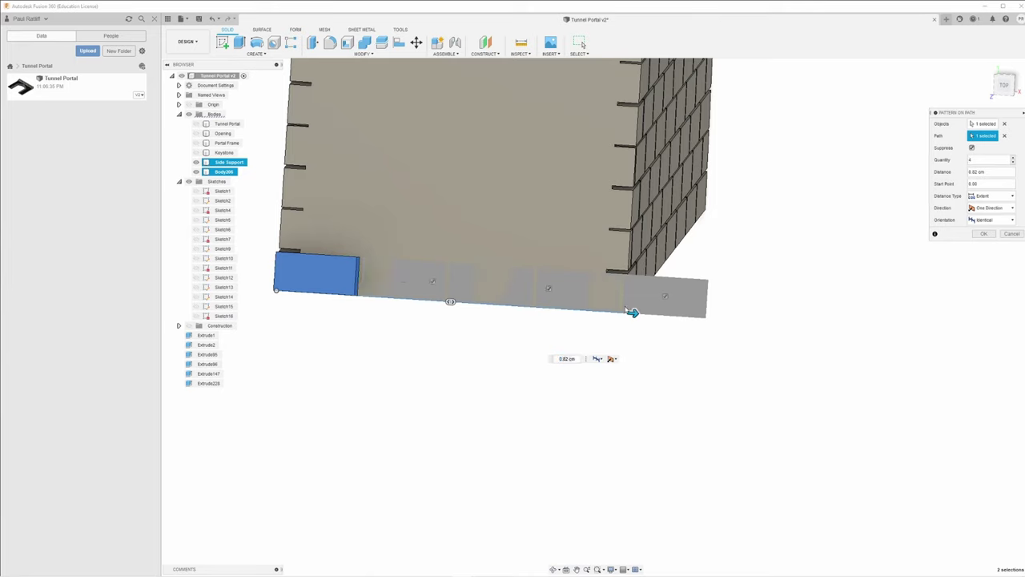
{"action": "left_click_drag", "start_coordinate": [633, 313], "coordinate": [550, 307]}
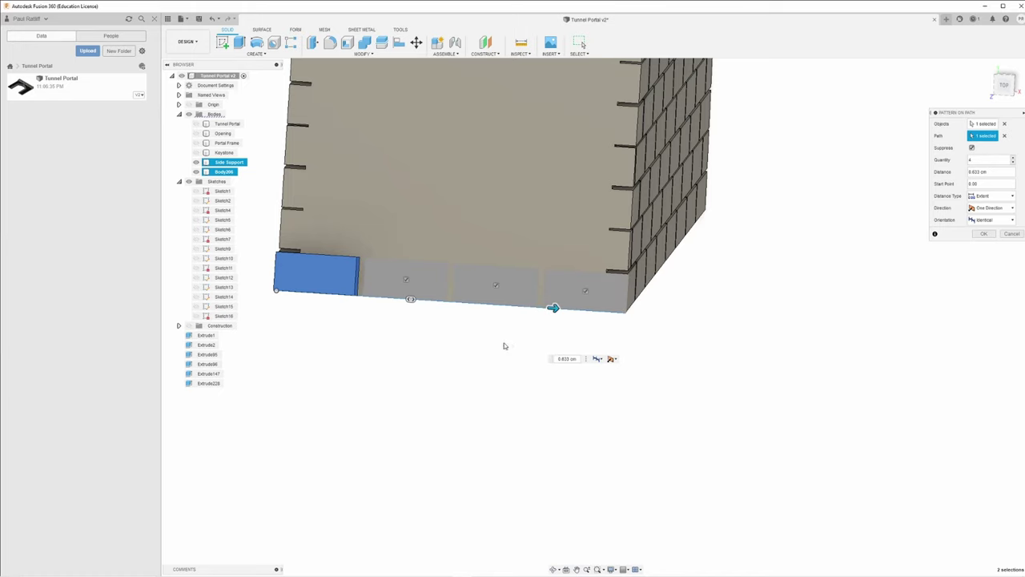
{"action": "mouse_move", "coordinate": [504, 346]}
{"action": "middle_mouse_down", "text": "shift"}
{"action": "mouse_move", "coordinate": [520, 344]}
{"action": "mouse_move", "coordinate": [507, 373]}
{"action": "mouse_move", "coordinate": [518, 352]}
{"action": "mouse_move", "coordinate": [500, 340]}
{"action": "mouse_move", "coordinate": [492, 348]}
{"action": "mouse_move", "coordinate": [511, 347]}
{"action": "middle_mouse_up", "text": "shift"}
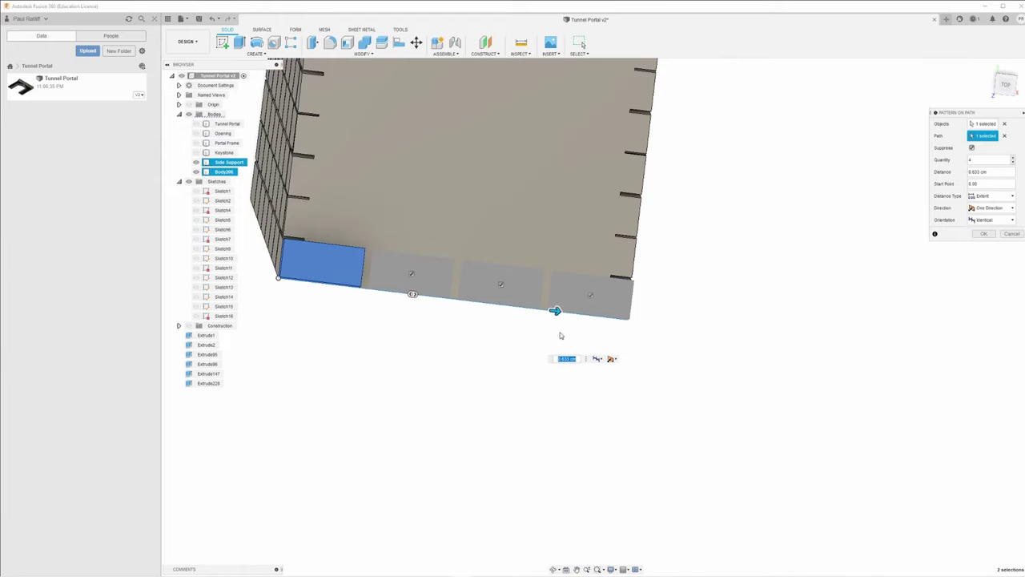
{"action": "left_click", "coordinate": [1007, 85]}
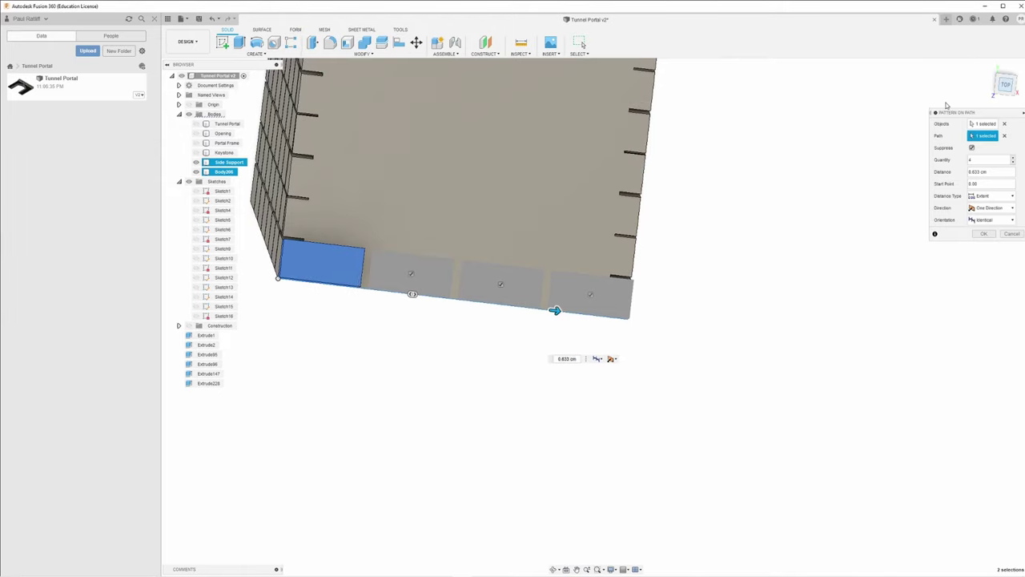
{"action": "left_click_drag", "start_coordinate": [545, 298], "coordinate": [530, 299]}
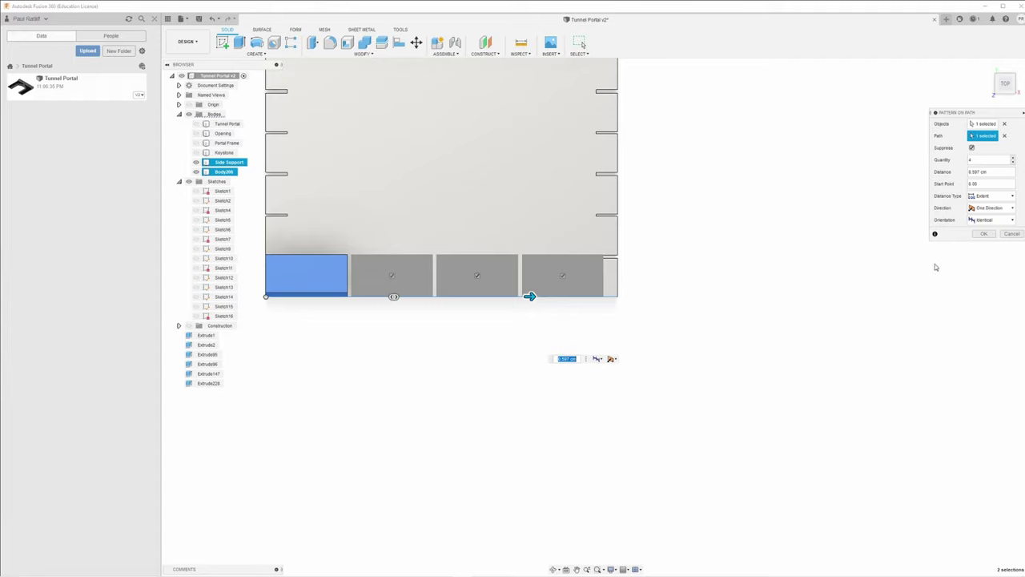
{"action": "left_click", "coordinate": [985, 235]}
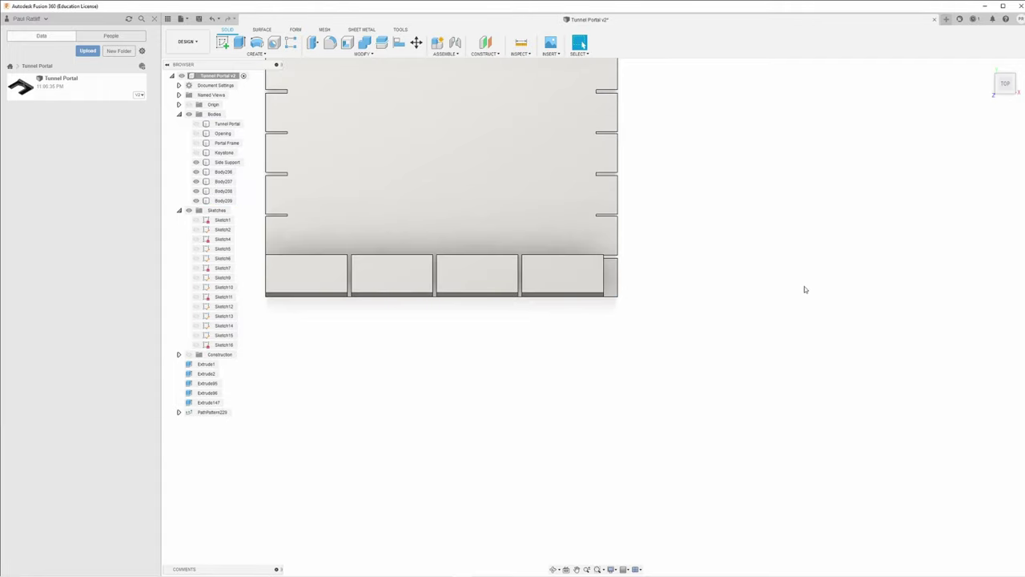
Measure the gap along the end edge between the last patterned brick and the Side Support's corner
{"action": "middle_click_drag", "start_coordinate": [783, 304], "coordinate": [746, 318], "text": "shift"}
{"action": "scroll", "coordinate": [604, 320], "scroll_direction": "up", "scroll_amount": 5}
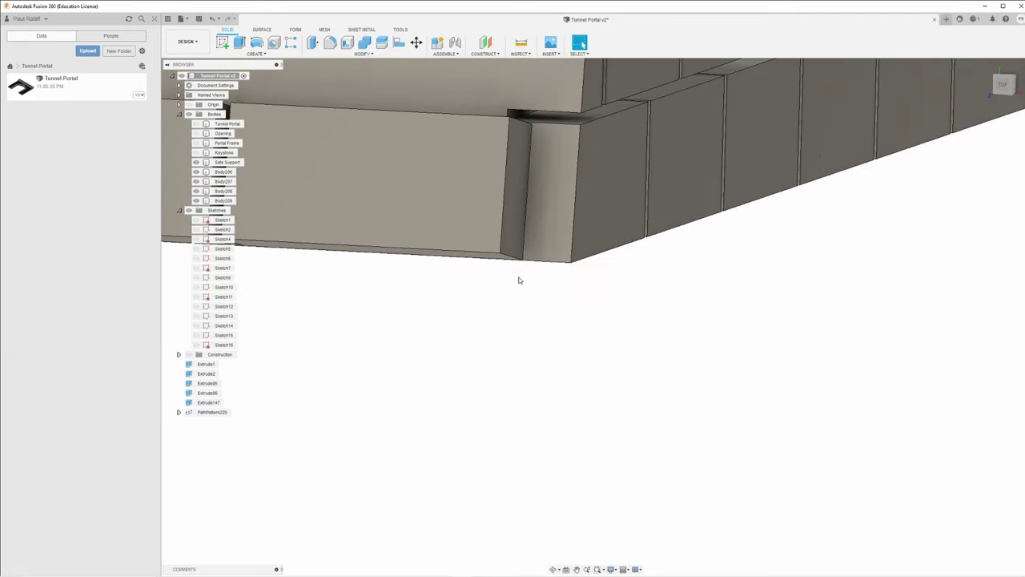
{"action": "middle_click_drag", "start_coordinate": [510, 274], "coordinate": [520, 272], "text": "shift"}
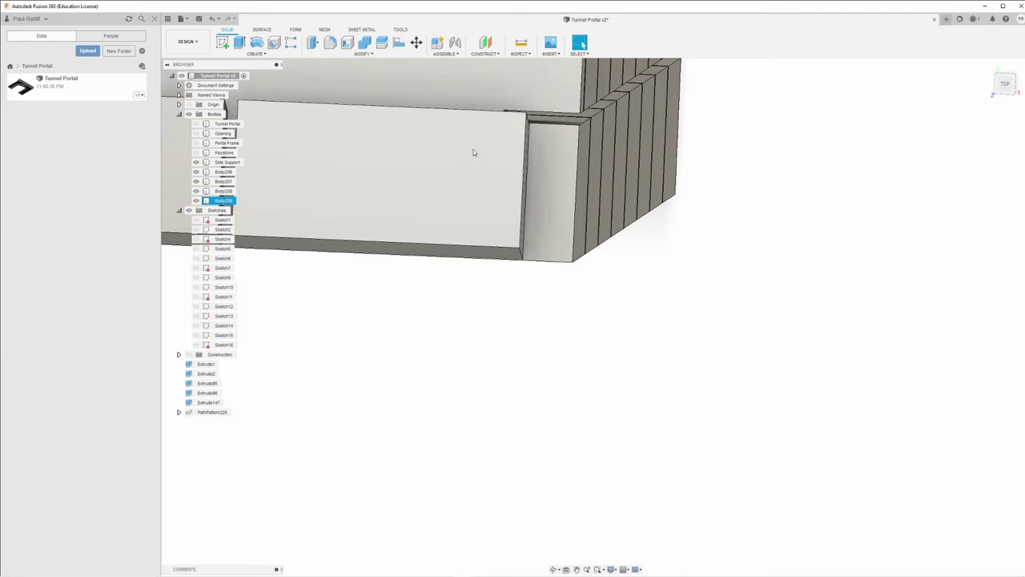
{"action": "left_click", "coordinate": [520, 42]}
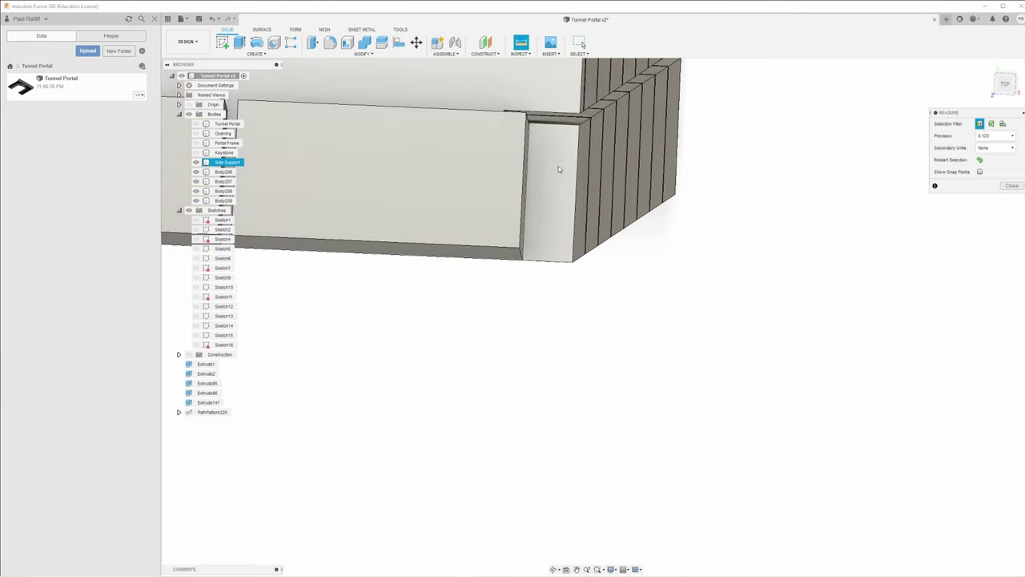
{"action": "left_click", "coordinate": [524, 261]}
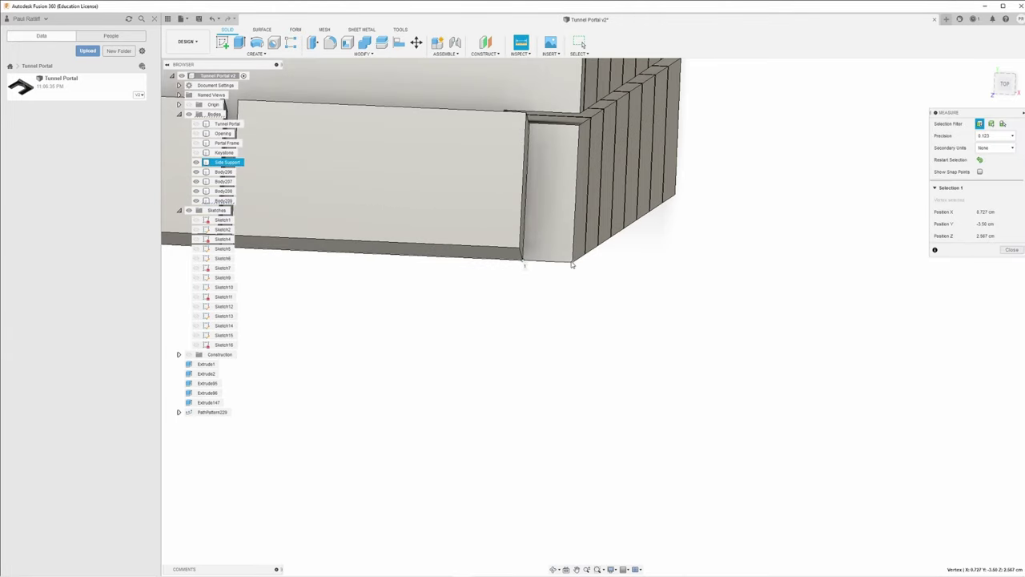
{"action": "left_click", "coordinate": [573, 265]}
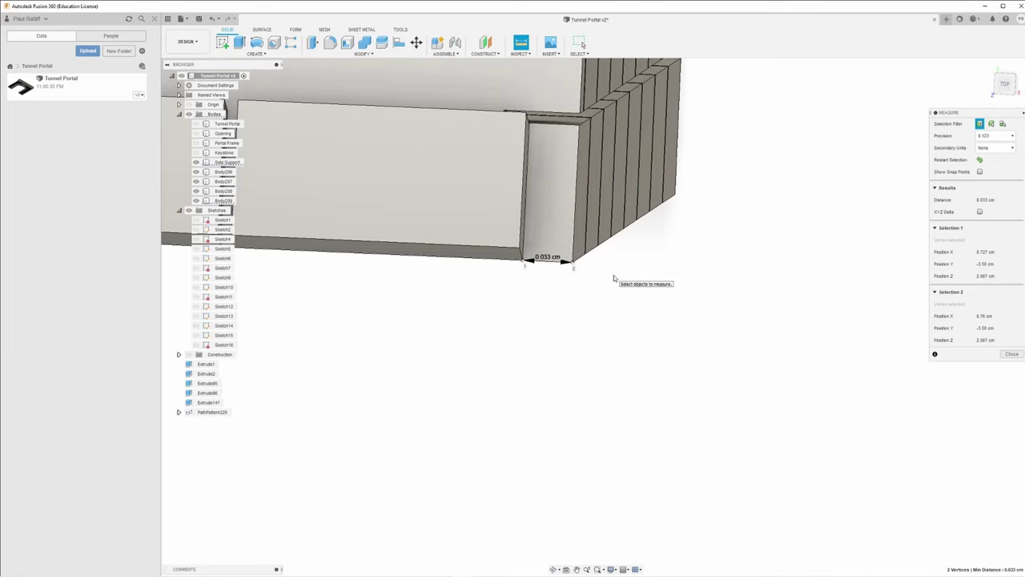
Finish measuring, then hide the four patterned brick bodies and show the construction plane through the Side Support
{"action": "left_click", "coordinate": [1012, 355]}
{"action": "scroll", "coordinate": [680, 360], "scroll_direction": "down", "scroll_amount": 5}
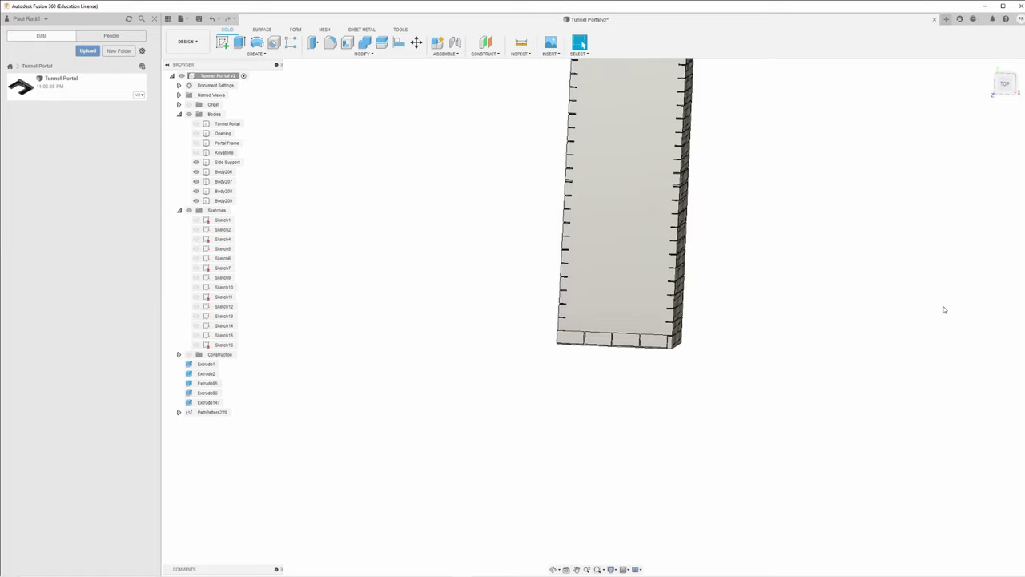
{"action": "left_click", "coordinate": [1006, 85]}
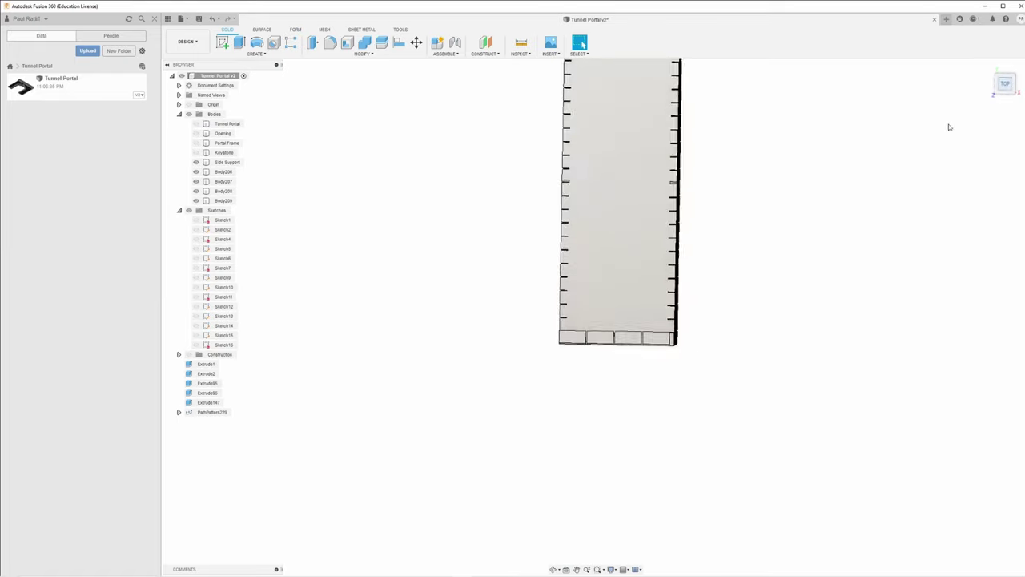
{"action": "left_click", "coordinate": [196, 200]}
{"action": "left_click", "coordinate": [196, 191]}
{"action": "left_click", "coordinate": [197, 181]}
{"action": "left_click", "coordinate": [197, 171]}
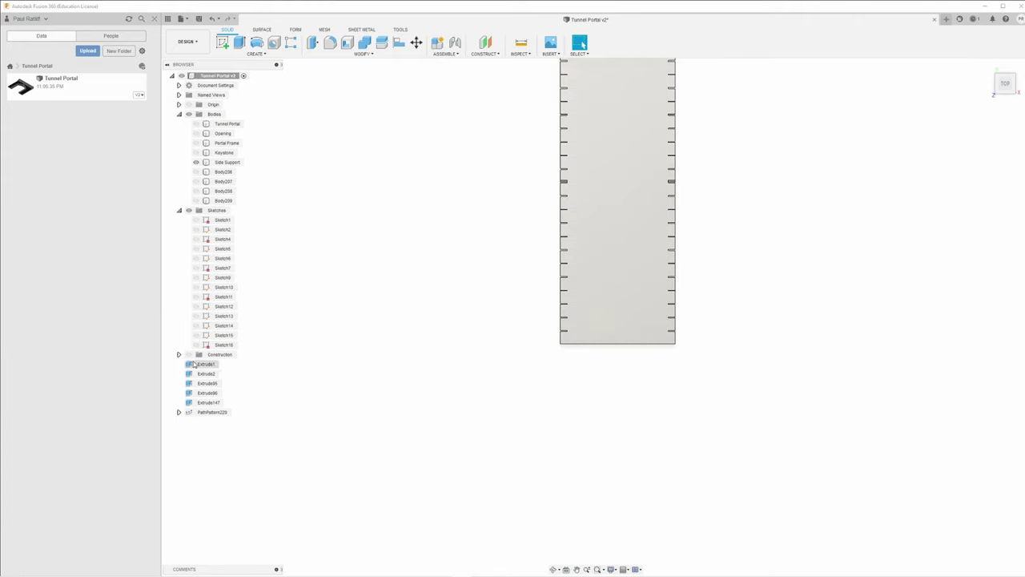
{"action": "left_click", "coordinate": [189, 354]}
Sketch a two-point rectangle on the construction plane, large enough to enclose the whole Side Support profile
{"action": "middle_click_drag", "start_coordinate": [336, 389], "coordinate": [351, 369], "text": "shift"}
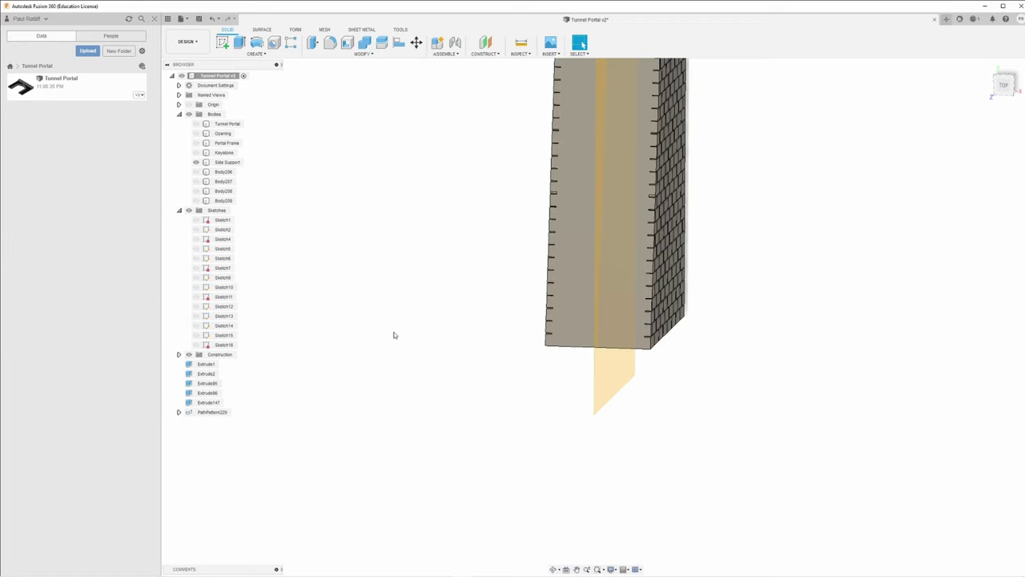
{"action": "middle_click_drag", "start_coordinate": [393, 325], "coordinate": [311, 382], "text": "shift"}
{"action": "scroll", "coordinate": [311, 382], "scroll_direction": "down", "scroll_amount": 3}
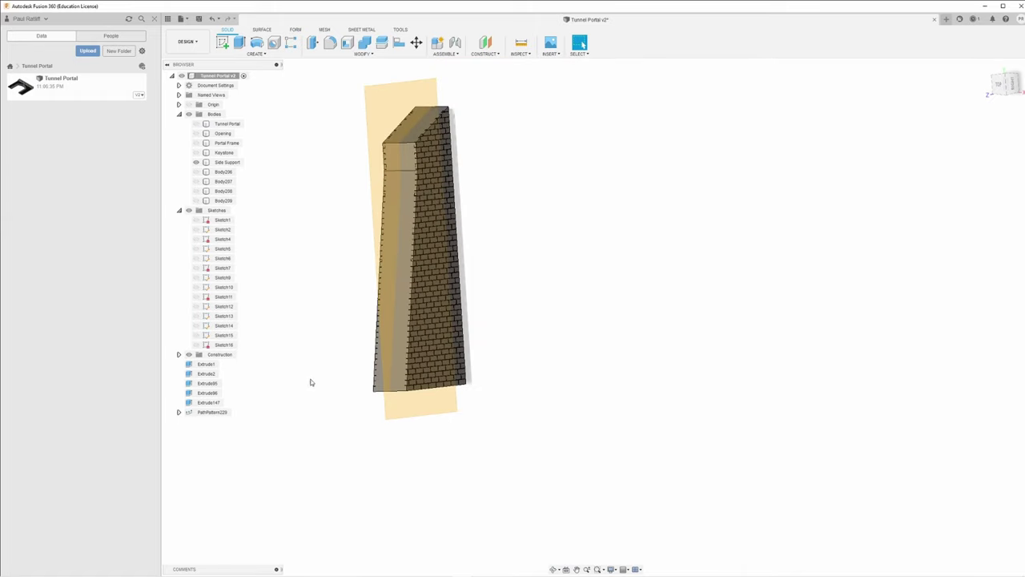
{"action": "middle_click_drag", "start_coordinate": [324, 317], "coordinate": [272, 240], "text": "shift"}
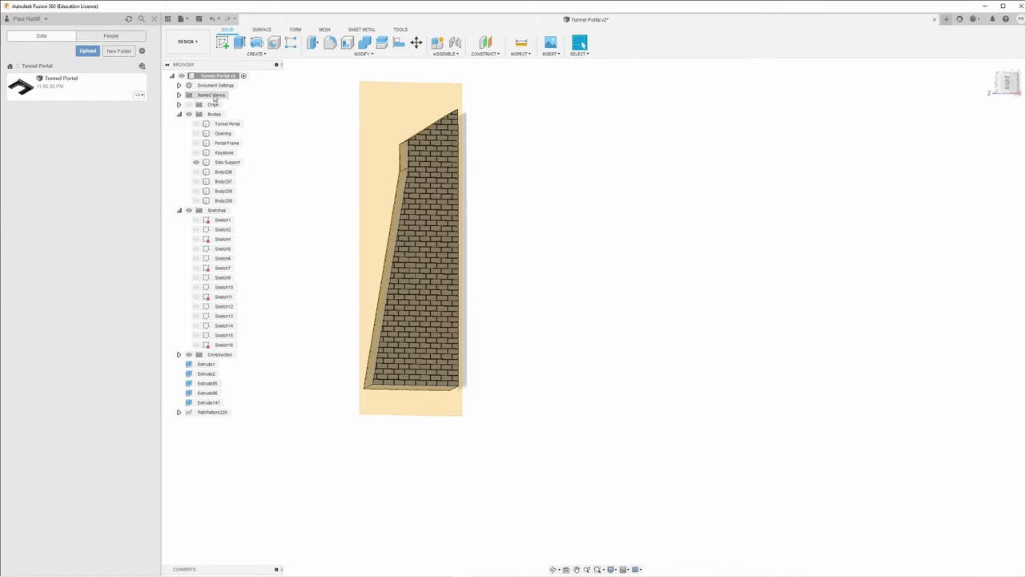
{"action": "left_click", "coordinate": [222, 42]}
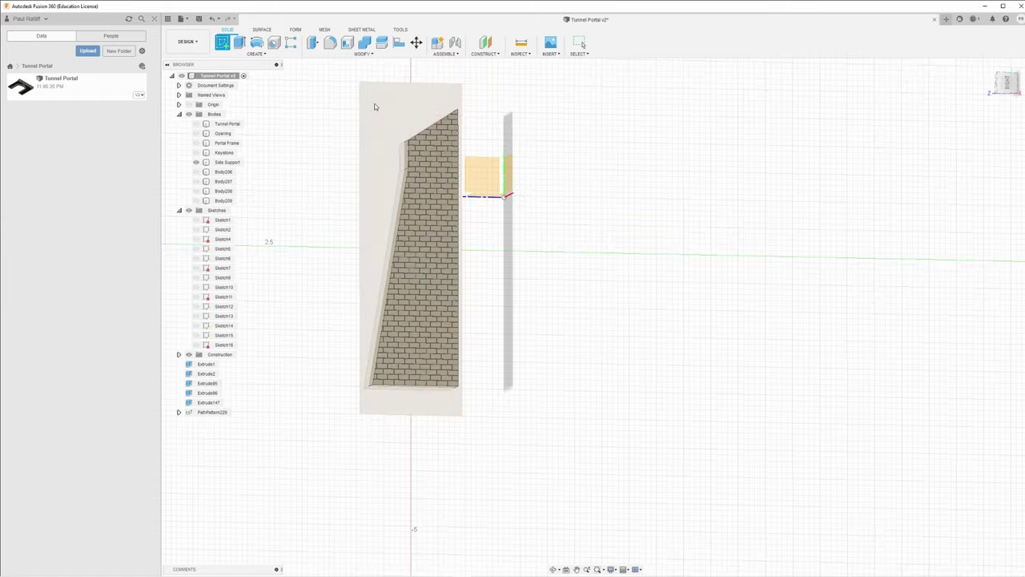
{"action": "left_click", "coordinate": [370, 122]}
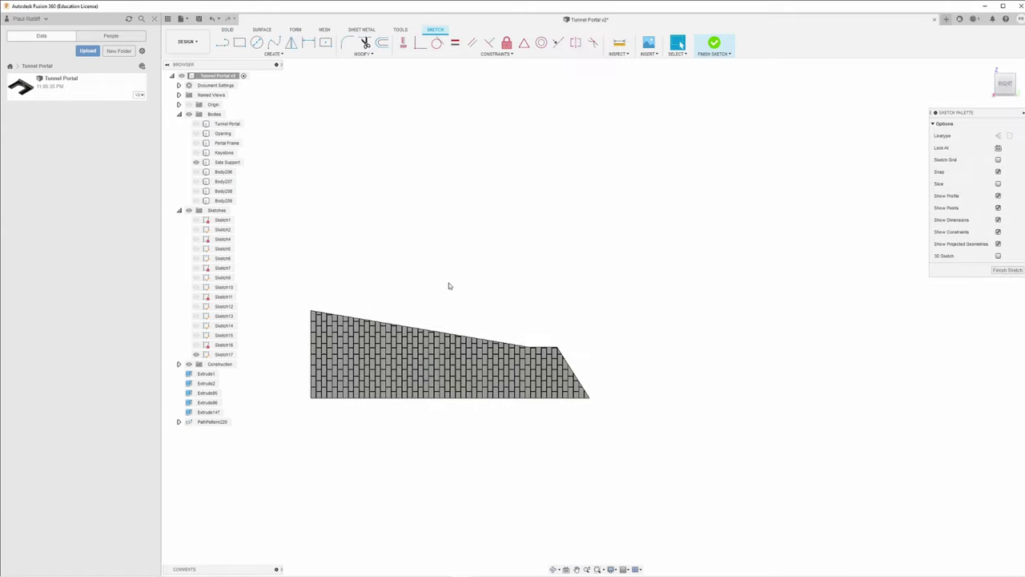
{"action": "mouse_move", "coordinate": [464, 299]}
{"action": "middle_mouse_down"}
{"action": "mouse_move", "coordinate": [513, 256]}
{"action": "mouse_move", "coordinate": [566, 235]}
{"action": "middle_mouse_up"}
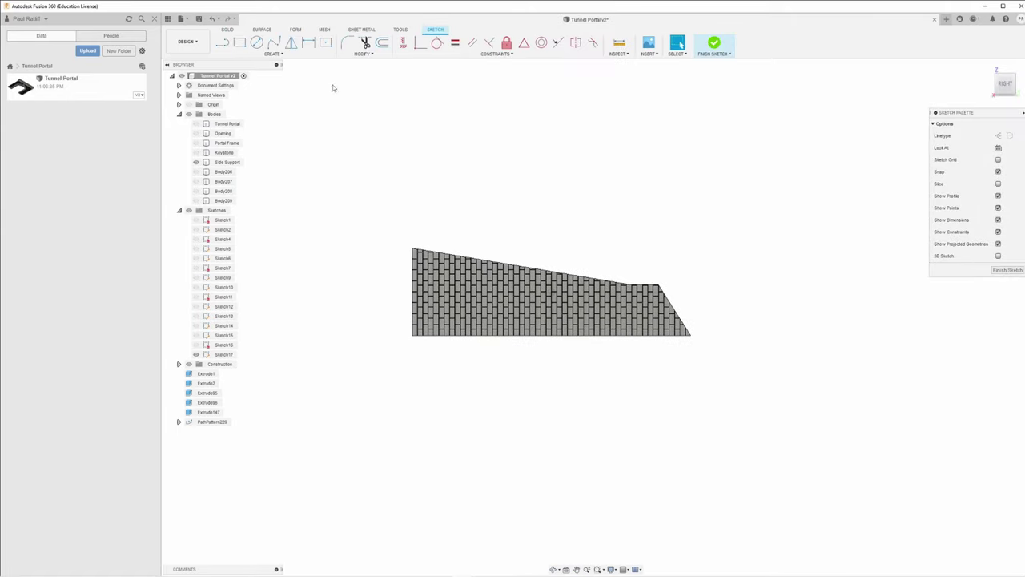
{"action": "left_click", "coordinate": [239, 42]}
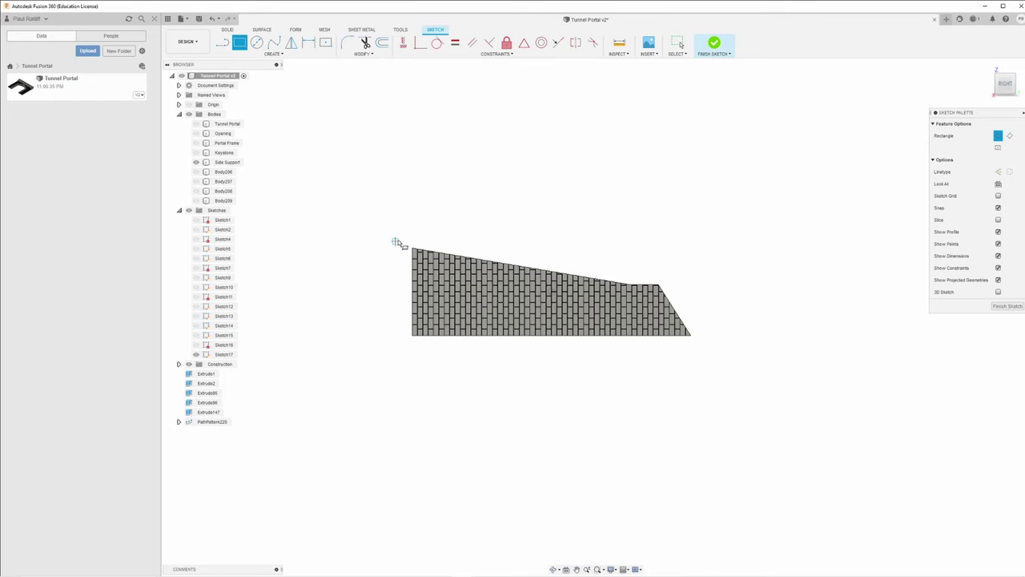
{"action": "left_click", "coordinate": [400, 237]}
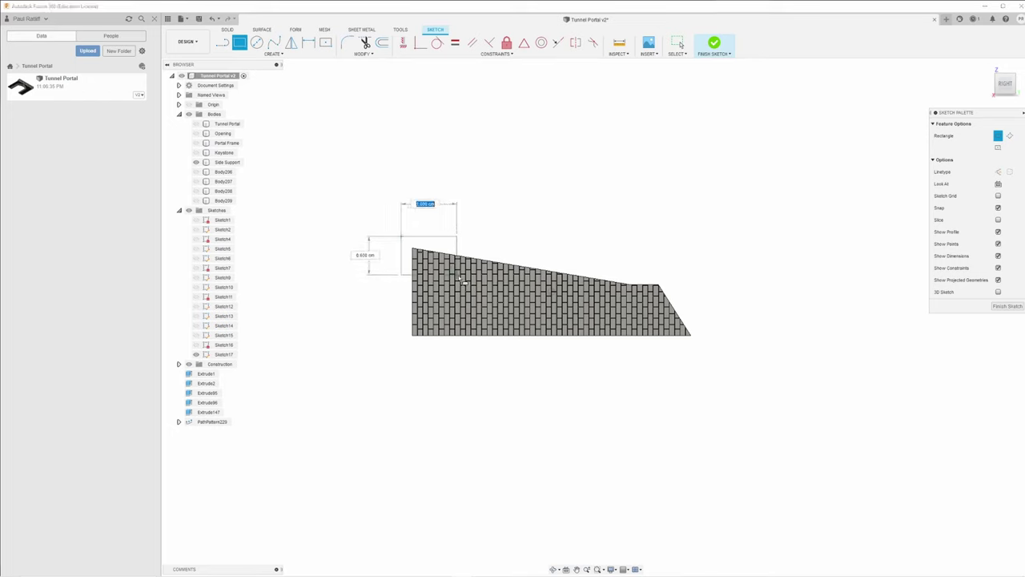
{"action": "left_click", "coordinate": [703, 370]}
Extrude the enclosing rectangle 0.033 cm to one side as a Cut, slicing the Side Support lengthwise
{"action": "mouse_move", "coordinate": [615, 411]}
{"action": "middle_mouse_down", "text": "shift"}
{"action": "mouse_move", "coordinate": [652, 442]}
{"action": "mouse_move", "coordinate": [652, 454]}
{"action": "mouse_move", "coordinate": [635, 451]}
{"action": "middle_mouse_up", "text": "shift"}
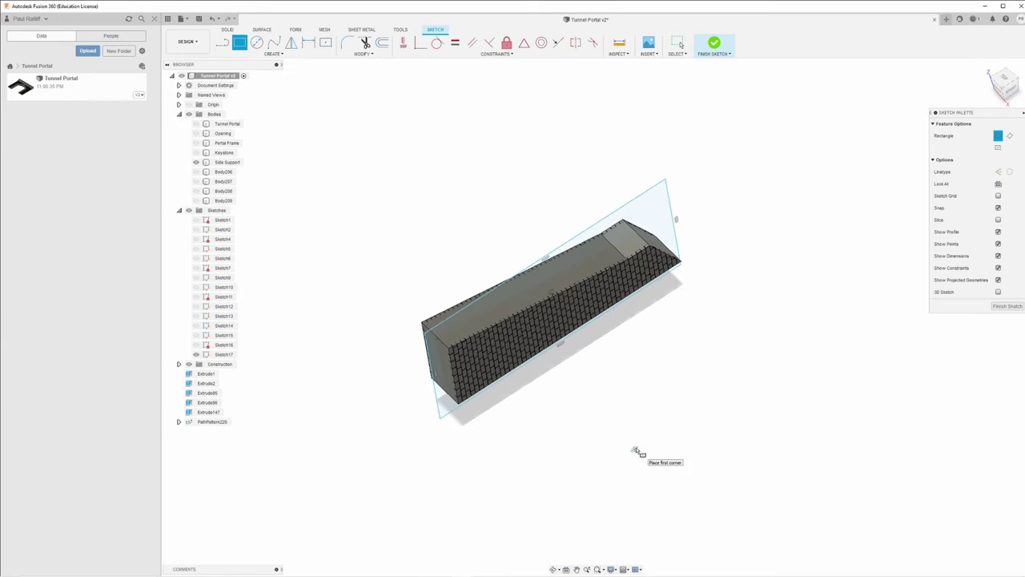
{"action": "key", "text": "e"}
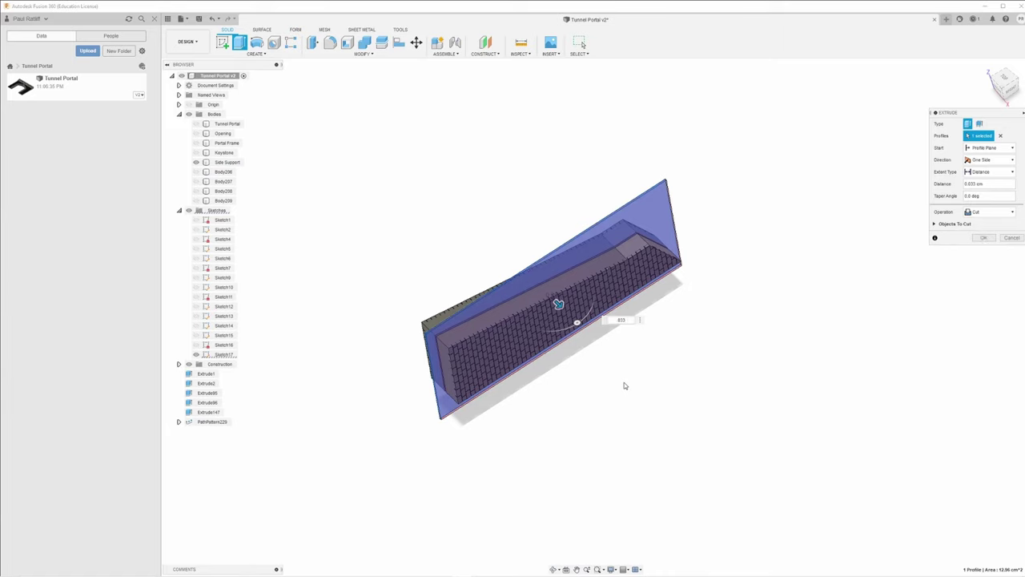
{"action": "middle_click_drag", "start_coordinate": [602, 427], "coordinate": [643, 422], "text": "shift"}
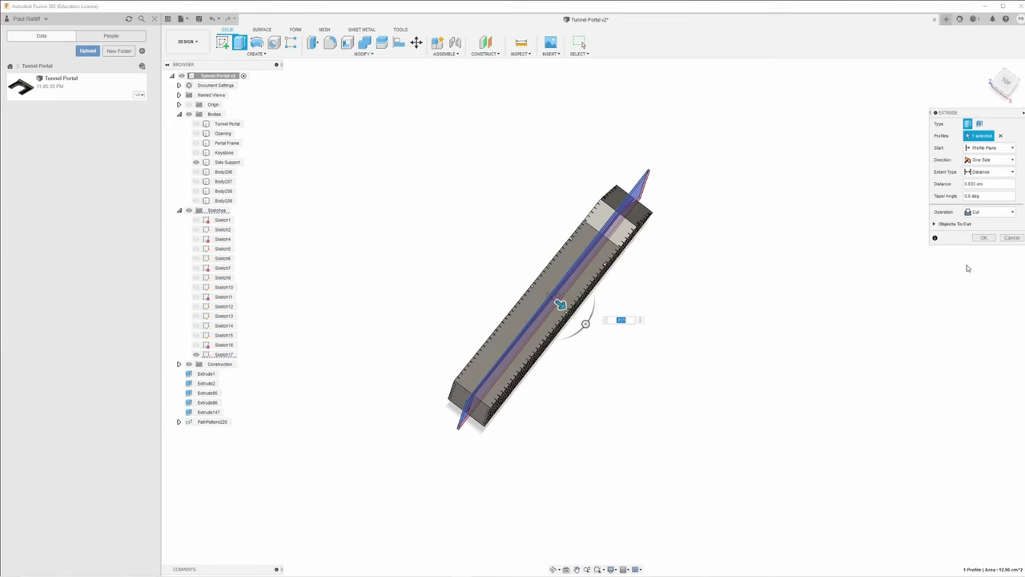
{"action": "left_click", "coordinate": [983, 238]}
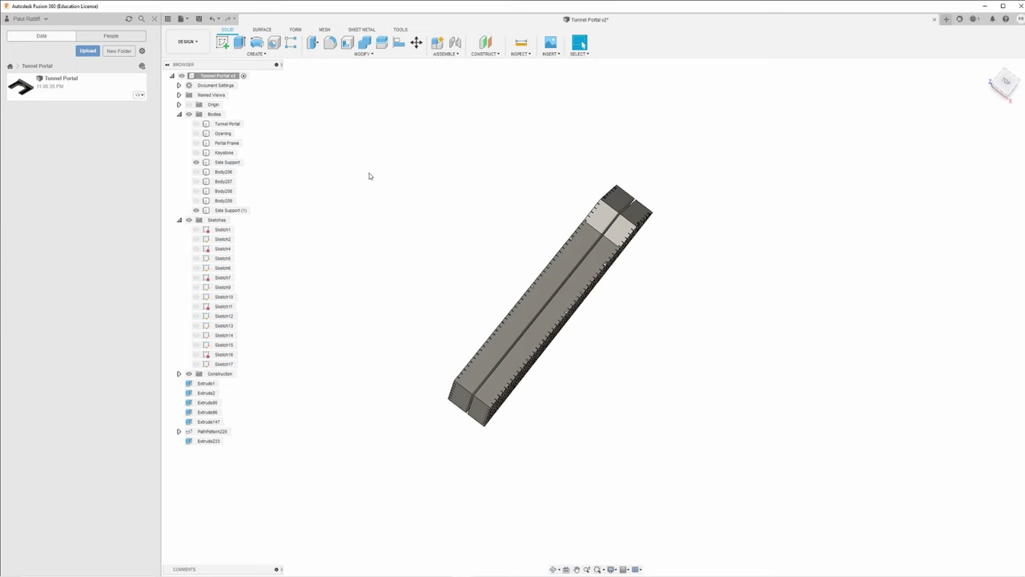
Move the Side Support half away from the other half, with an X distance of about -1.269 cm
{"action": "scroll", "coordinate": [446, 213], "scroll_direction": "up", "scroll_amount": 3}
{"action": "middle_click_drag", "start_coordinate": [494, 238], "coordinate": [418, 108]}
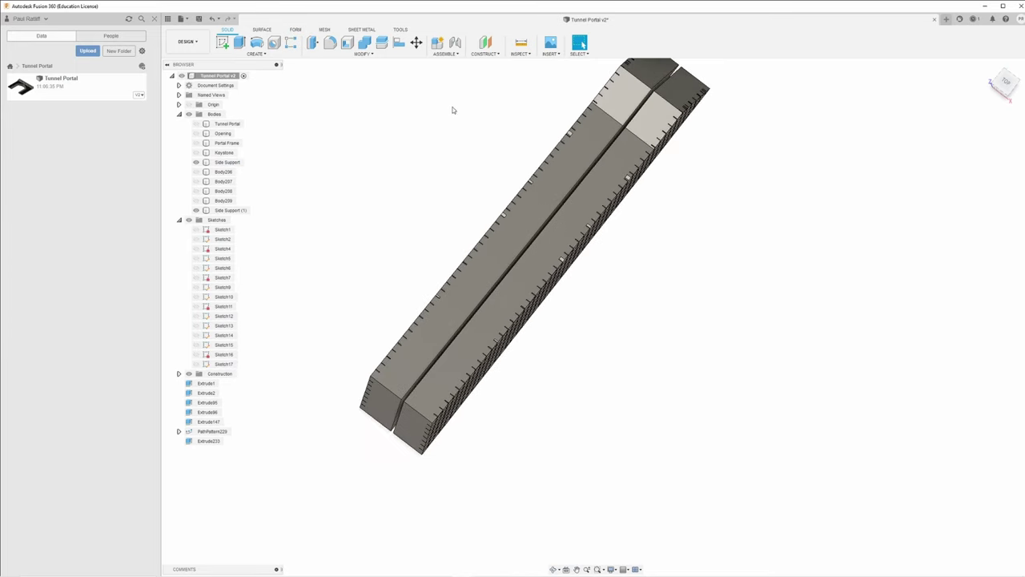
{"action": "left_click", "coordinate": [417, 44]}
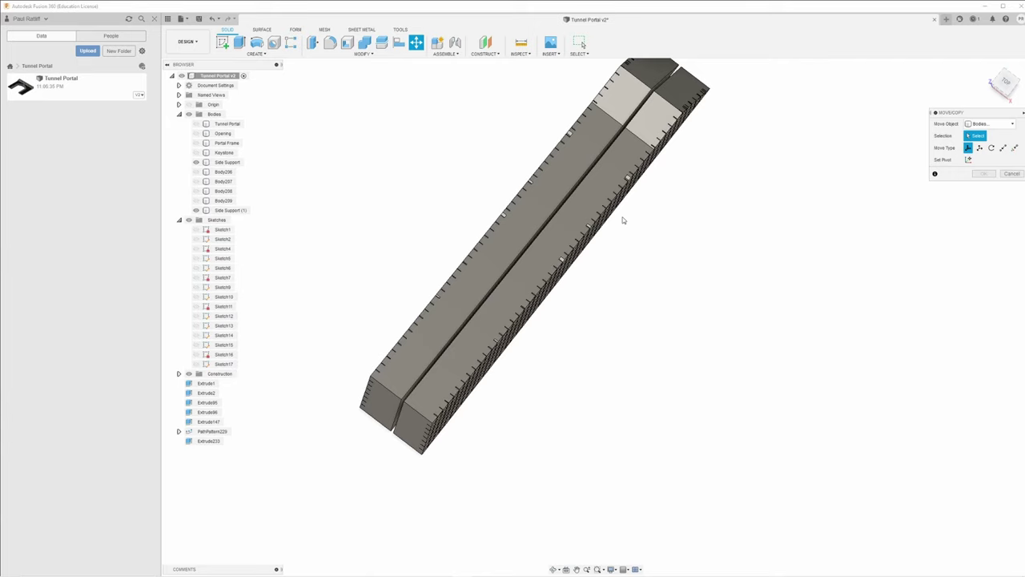
{"action": "left_click", "coordinate": [1005, 81]}
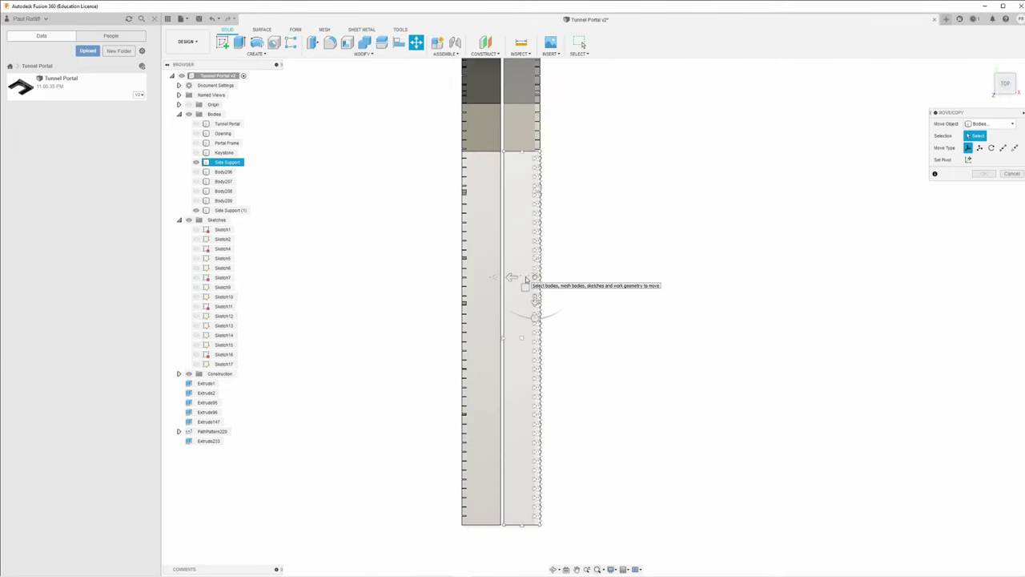
{"action": "left_click", "coordinate": [519, 279]}
{"action": "left_click_drag", "start_coordinate": [511, 277], "coordinate": [632, 277]}
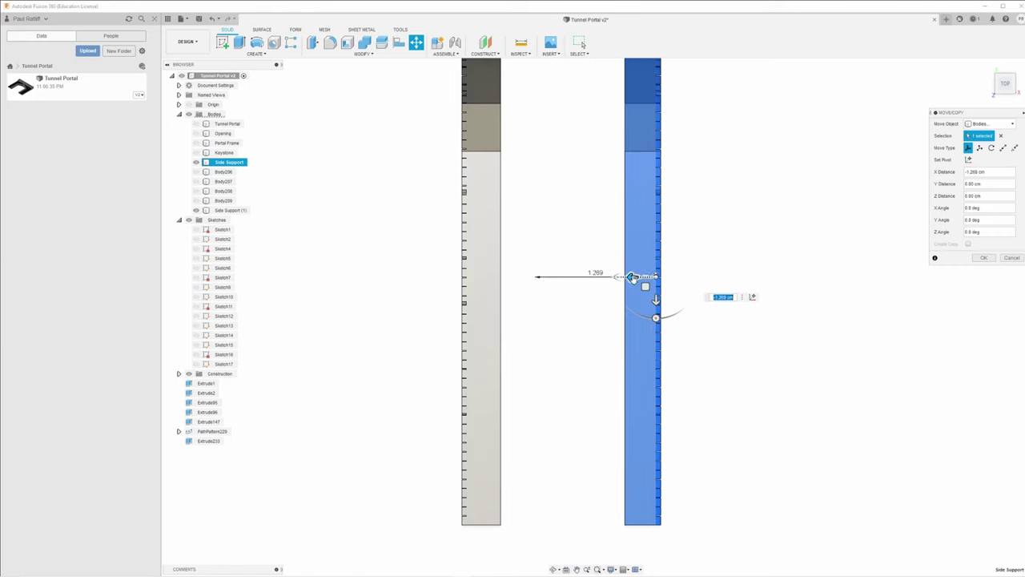
{"action": "left_click", "coordinate": [985, 258]}
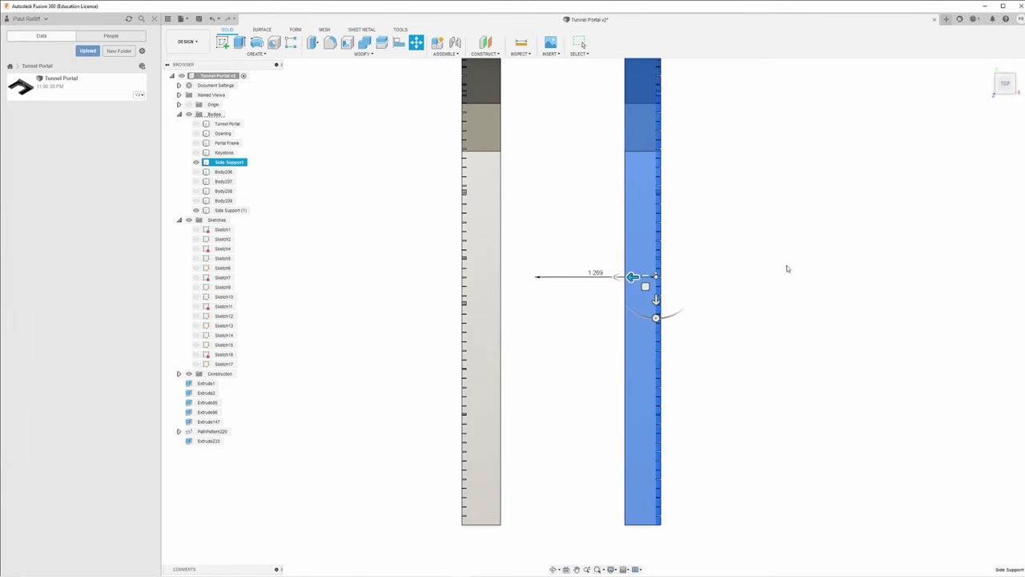
Align the moved Side Support half's cut face with the cut face of the Side Support (1) half
{"action": "mouse_move", "coordinate": [559, 270]}
{"action": "middle_mouse_down", "text": "shift"}
{"action": "mouse_move", "coordinate": [580, 263]}
{"action": "mouse_move", "coordinate": [569, 267]}
{"action": "middle_mouse_up", "text": "shift"}
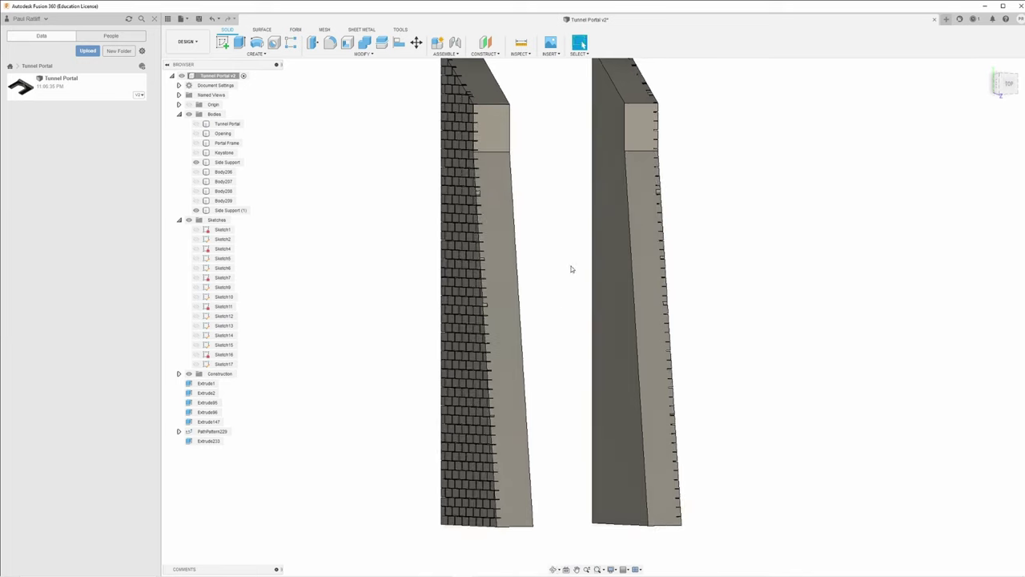
{"action": "left_click", "coordinate": [398, 44]}
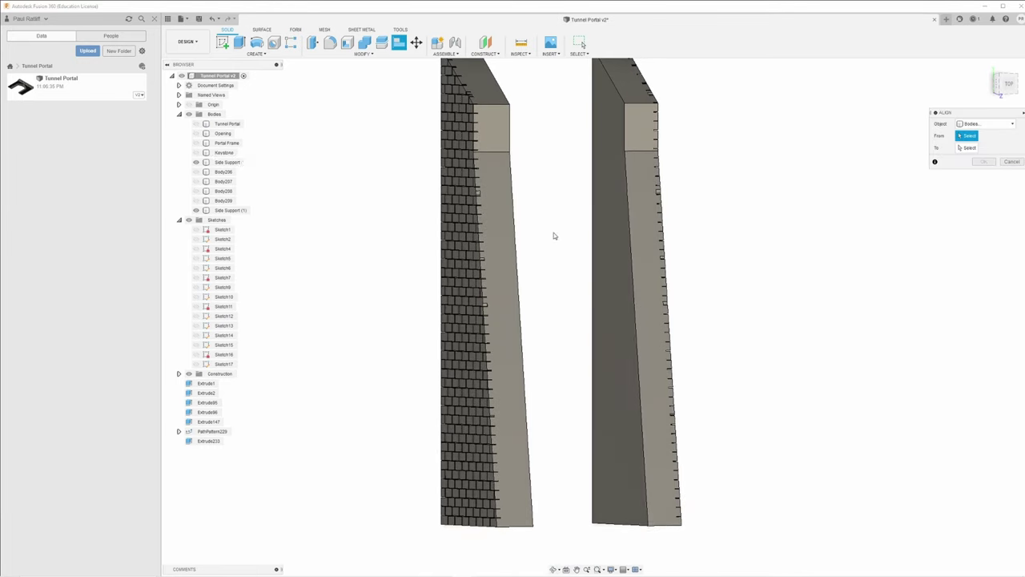
{"action": "left_click", "coordinate": [612, 229]}
{"action": "middle_click_drag", "start_coordinate": [560, 244], "coordinate": [513, 243], "text": "shift"}
{"action": "left_click", "coordinate": [508, 242]}
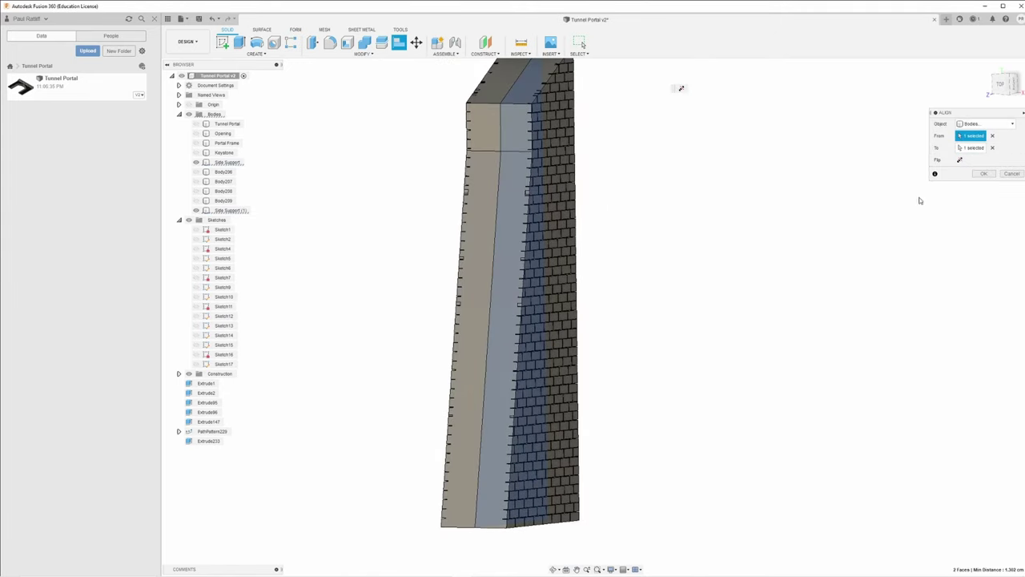
{"action": "left_click", "coordinate": [986, 174]}
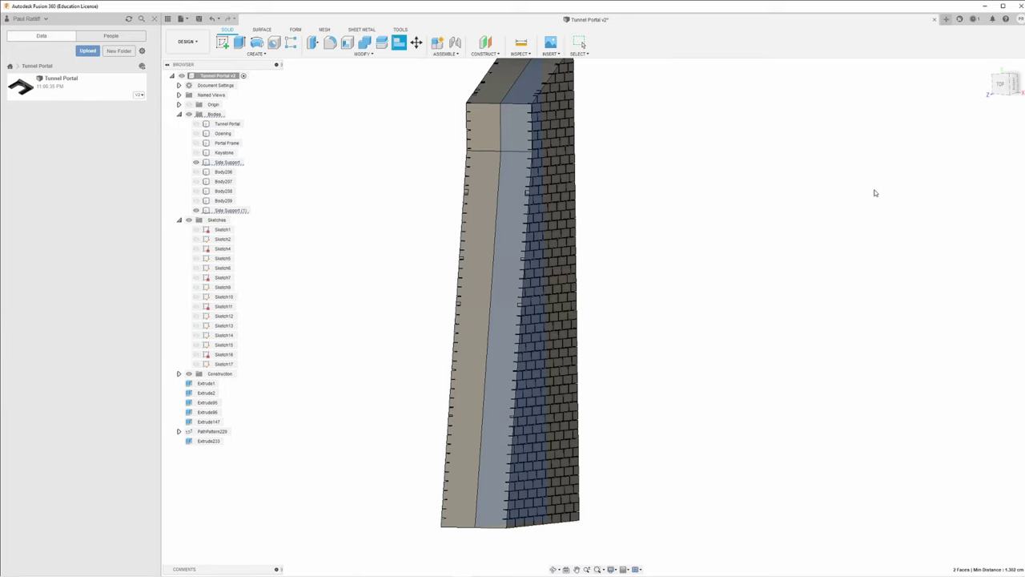
{"action": "left_click", "coordinate": [668, 194]}
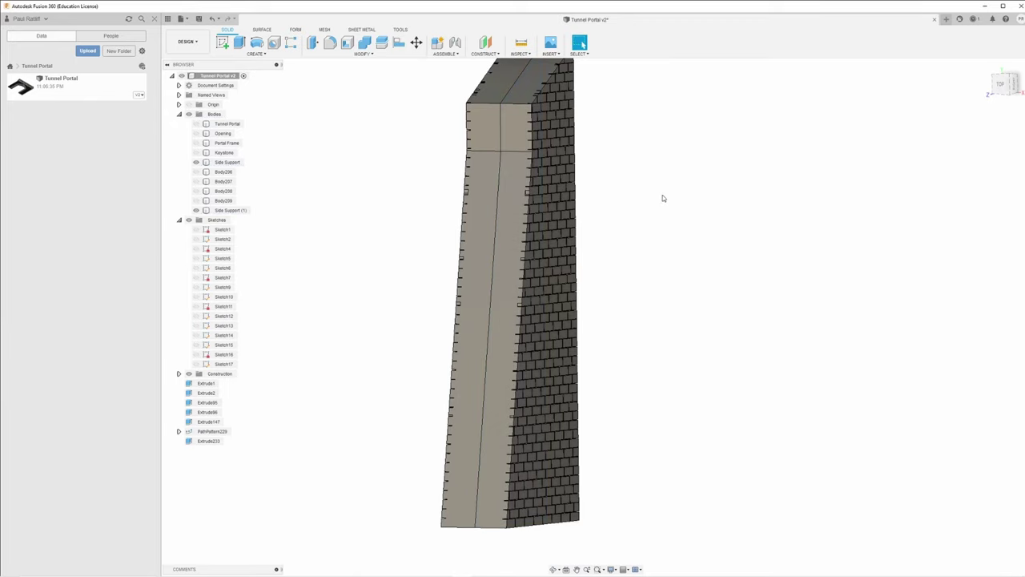
Combine the two halves with Join, using Side Support as the target body and Side Support (1) as the tool body
{"action": "left_click", "coordinate": [364, 44]}
{"action": "left_click", "coordinate": [486, 137]}
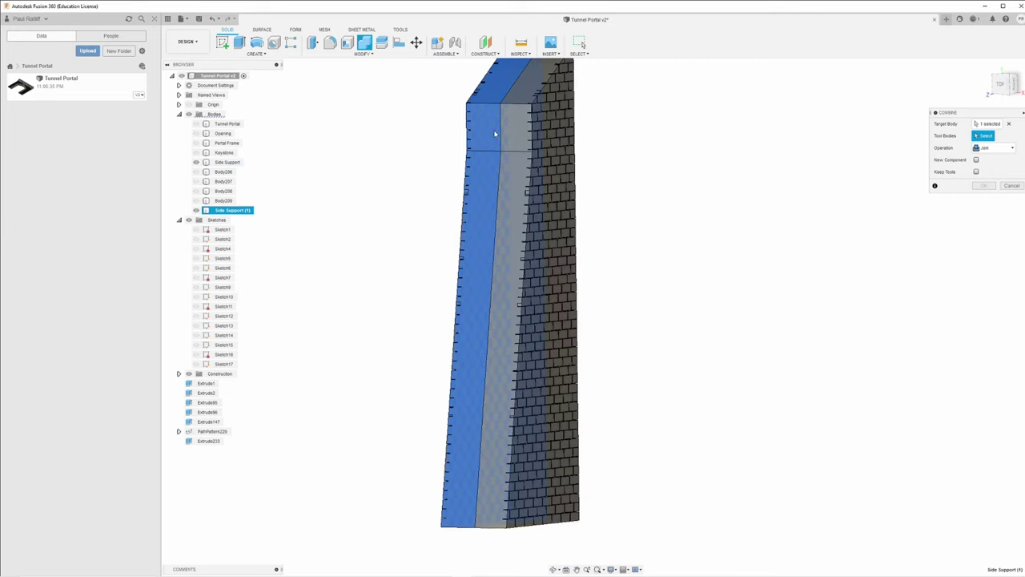
{"action": "left_click", "coordinate": [1010, 124]}
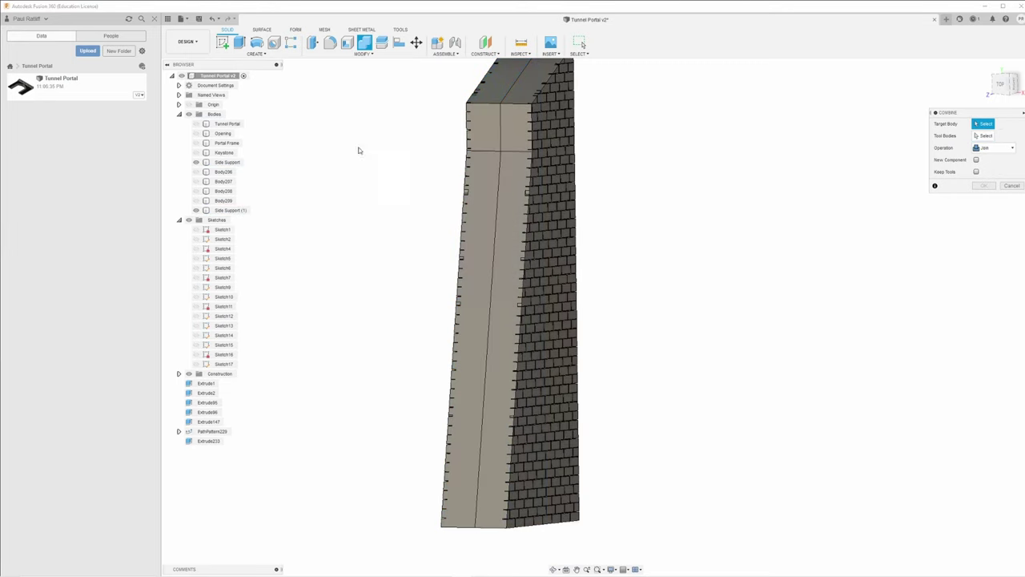
{"action": "left_click", "coordinate": [517, 143]}
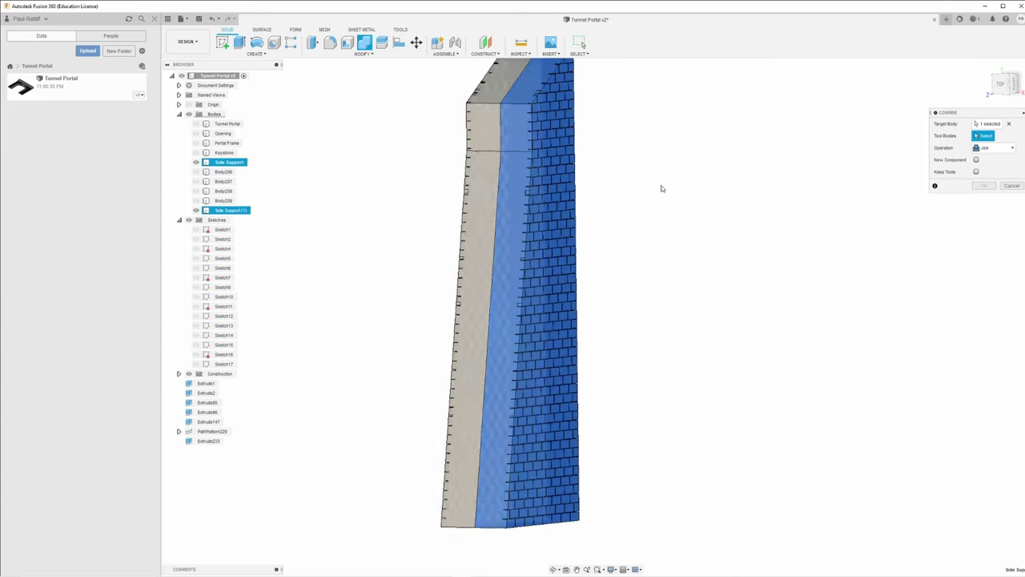
{"action": "left_click", "coordinate": [488, 216]}
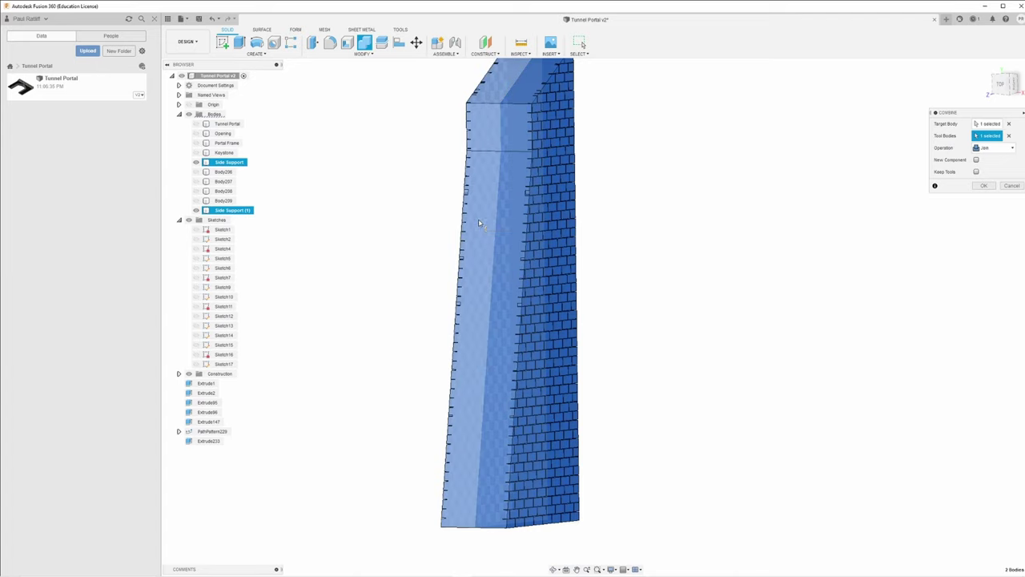
{"action": "left_click", "coordinate": [985, 186]}
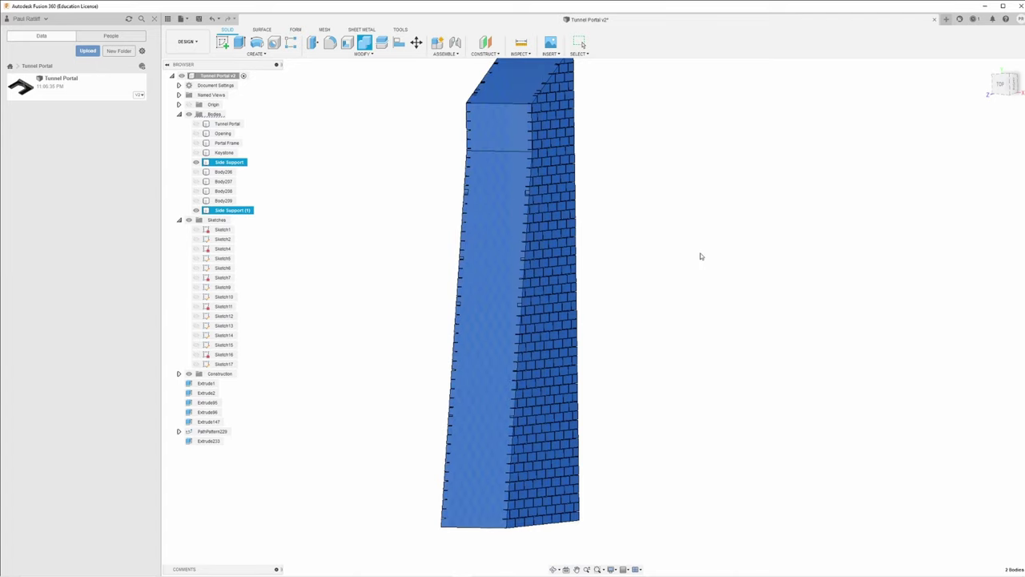
{"action": "key", "text": "ctrl+z"}
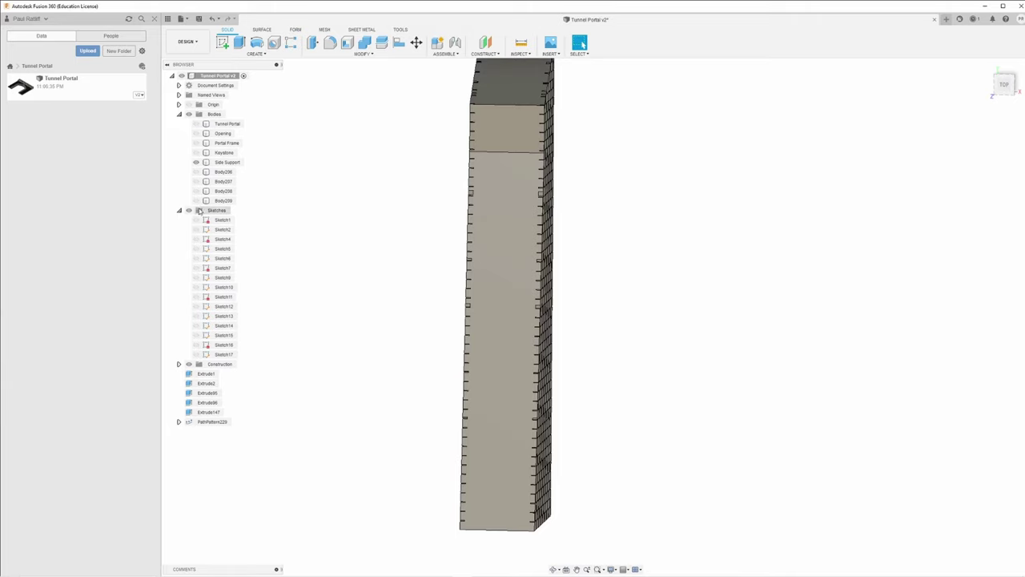
Leave only the row of four bricks visible by showing them and hiding the construction plane and the Side Support
{"action": "scroll", "coordinate": [396, 308], "scroll_direction": "up", "scroll_amount": 5}
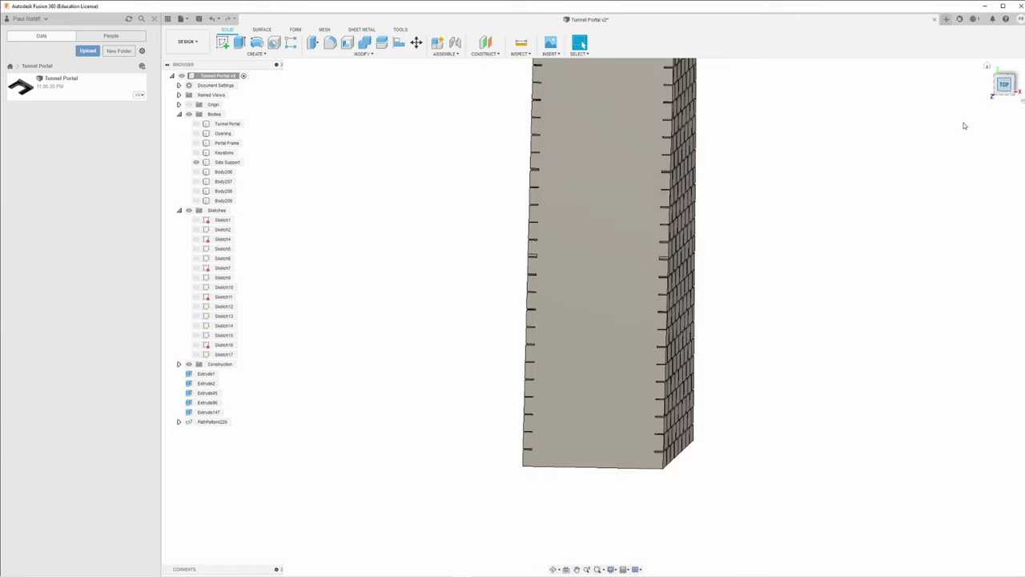
{"action": "left_click", "coordinate": [195, 172]}
{"action": "left_click", "coordinate": [195, 181]}
{"action": "left_click", "coordinate": [195, 191]}
{"action": "left_click", "coordinate": [195, 200]}
{"action": "mouse_move", "coordinate": [318, 382]}
{"action": "middle_mouse_down", "text": "shift"}
{"action": "mouse_move", "coordinate": [300, 379]}
{"action": "mouse_move", "coordinate": [345, 388]}
{"action": "mouse_move", "coordinate": [320, 384]}
{"action": "middle_mouse_up", "text": "shift"}
{"action": "scroll", "coordinate": [430, 340], "scroll_direction": "down", "scroll_amount": 3}
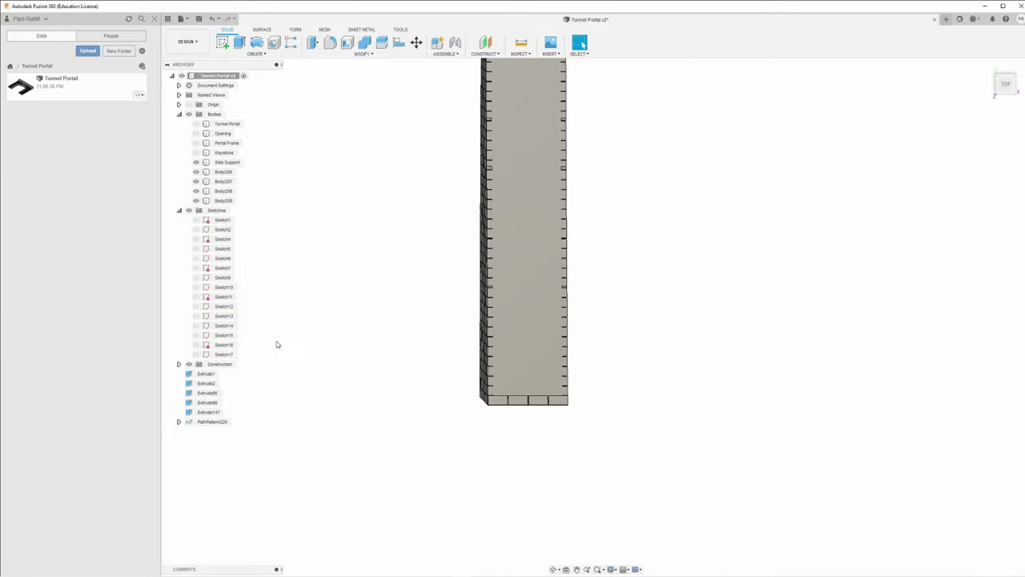
{"action": "left_click", "coordinate": [190, 365]}
{"action": "middle_click_drag", "start_coordinate": [376, 333], "coordinate": [409, 302], "text": "shift"}
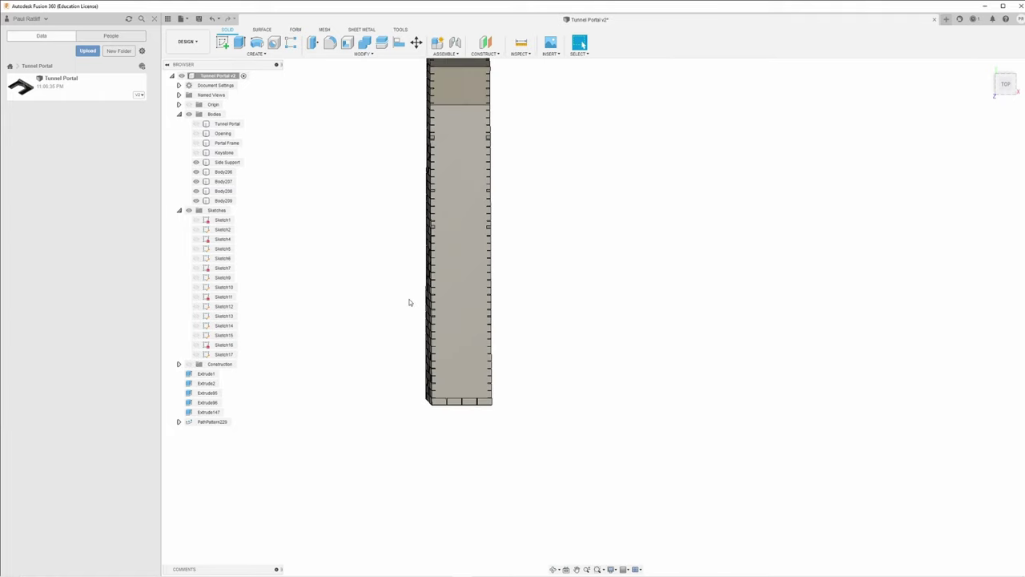
{"action": "left_click", "coordinate": [1005, 84]}
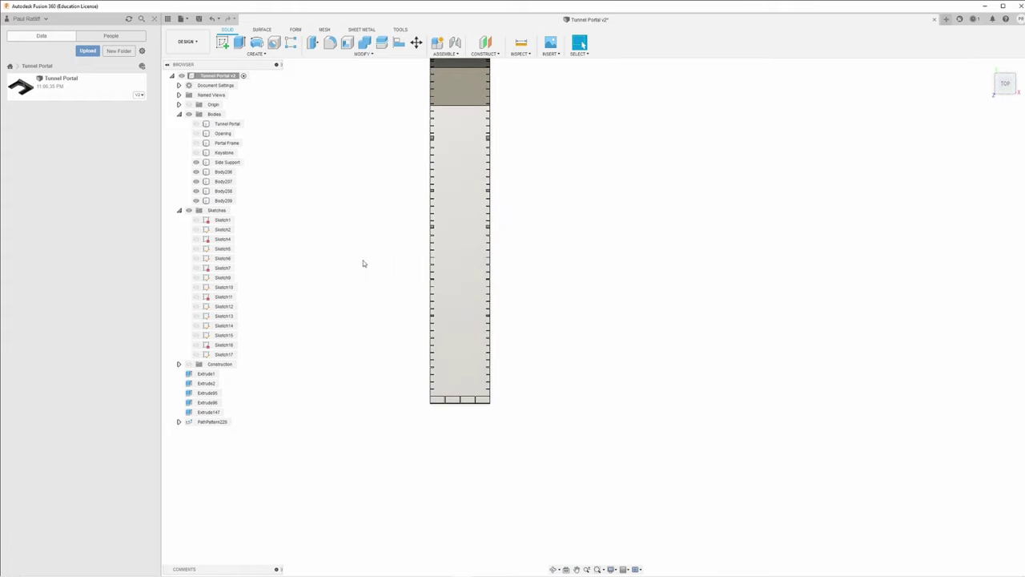
{"action": "left_click", "coordinate": [196, 162]}
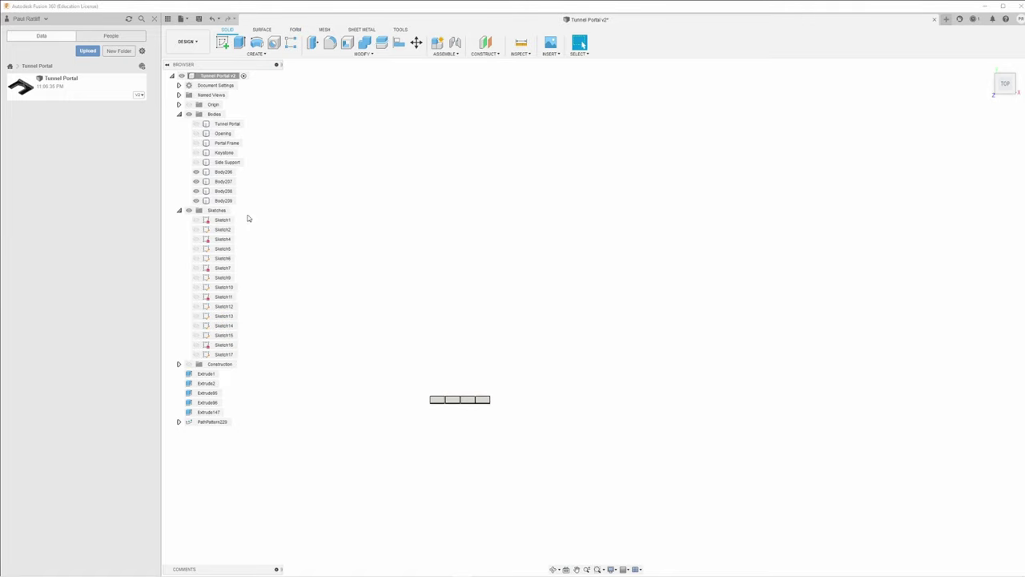
Move a copy of all four brick bodies up to form a second row, with a Y distance of about -0.104 cm
{"action": "scroll", "coordinate": [473, 364], "scroll_direction": "up", "scroll_amount": 5}
{"action": "middle_click_drag", "start_coordinate": [474, 362], "coordinate": [497, 219]}
{"action": "scroll", "coordinate": [495, 221], "scroll_direction": "up", "scroll_amount": 2}
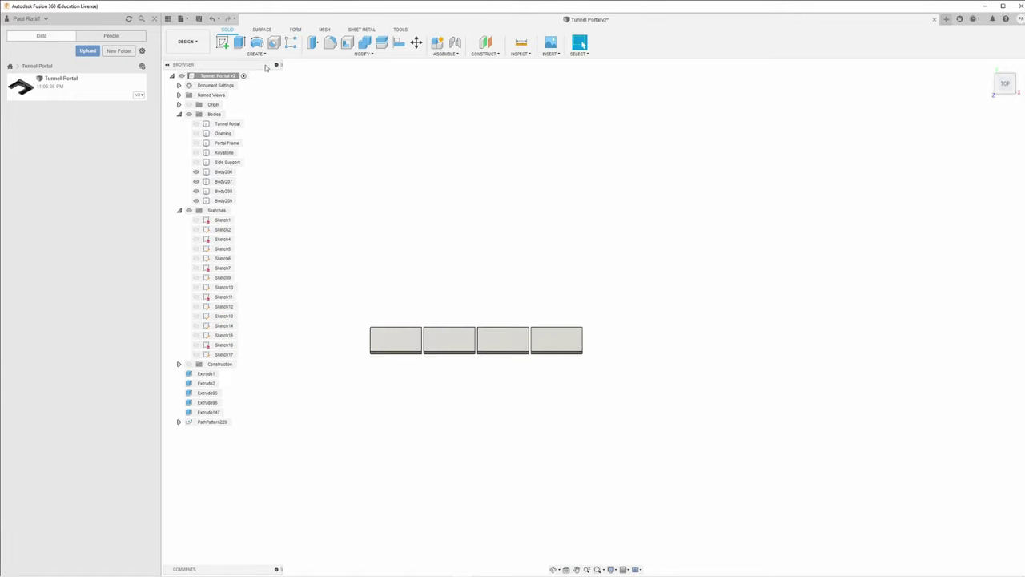
{"action": "left_click", "coordinate": [416, 43]}
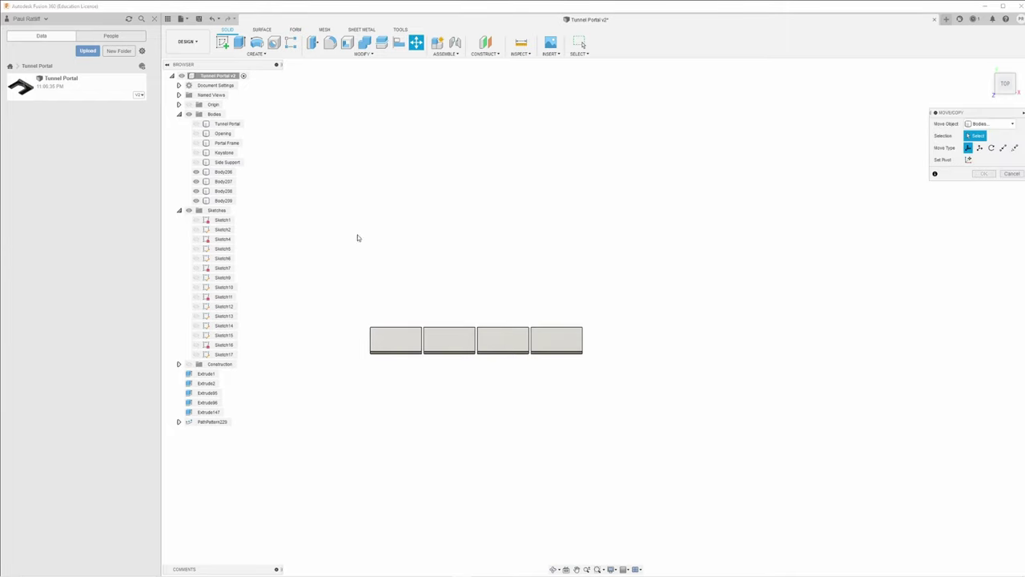
{"action": "left_click_drag", "start_coordinate": [627, 314], "coordinate": [368, 372]}
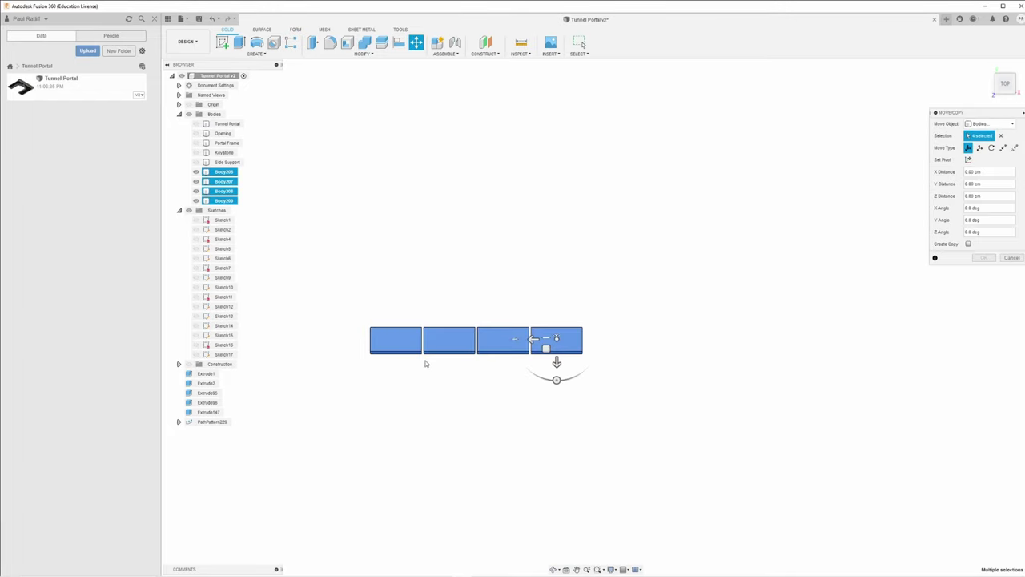
{"action": "left_click", "coordinate": [969, 243]}
{"action": "left_click_drag", "start_coordinate": [557, 362], "coordinate": [557, 336]}
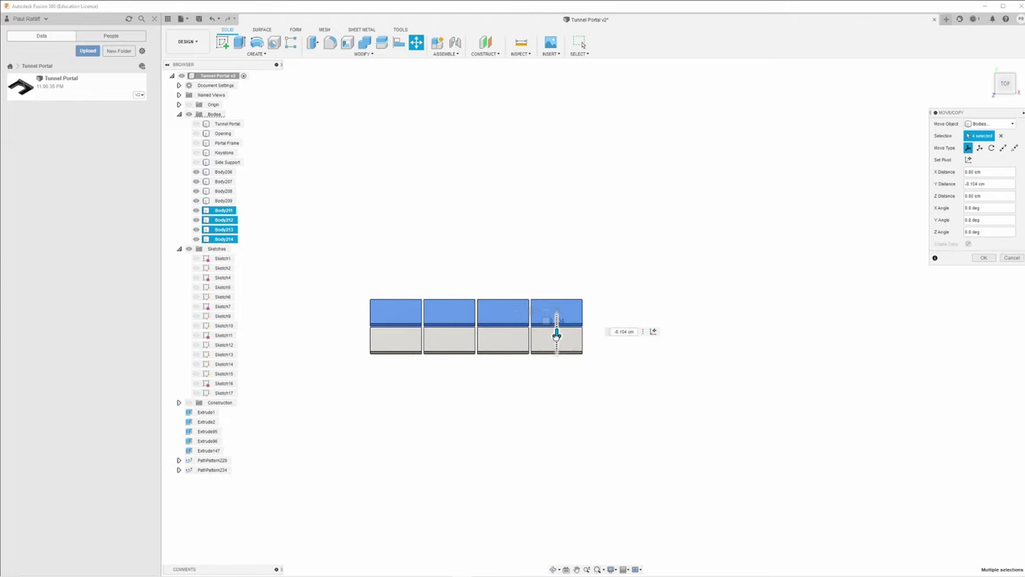
Shift the copied row of four bricks -0.101 cm along X so it is staggered against the lower row
{"action": "key", "text": "Return"}
{"action": "mouse_move", "coordinate": [507, 367]}
{"action": "middle_mouse_down", "text": "shift"}
{"action": "mouse_move", "coordinate": [536, 360]}
{"action": "mouse_move", "coordinate": [495, 366]}
{"action": "mouse_move", "coordinate": [516, 370]}
{"action": "middle_mouse_up", "text": "shift"}
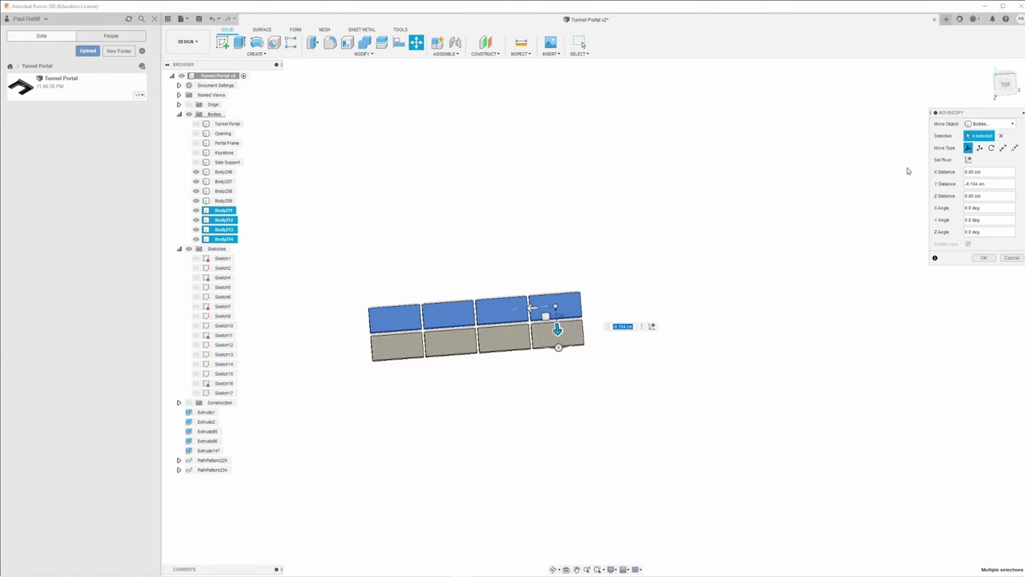
{"action": "left_click", "coordinate": [1005, 83]}
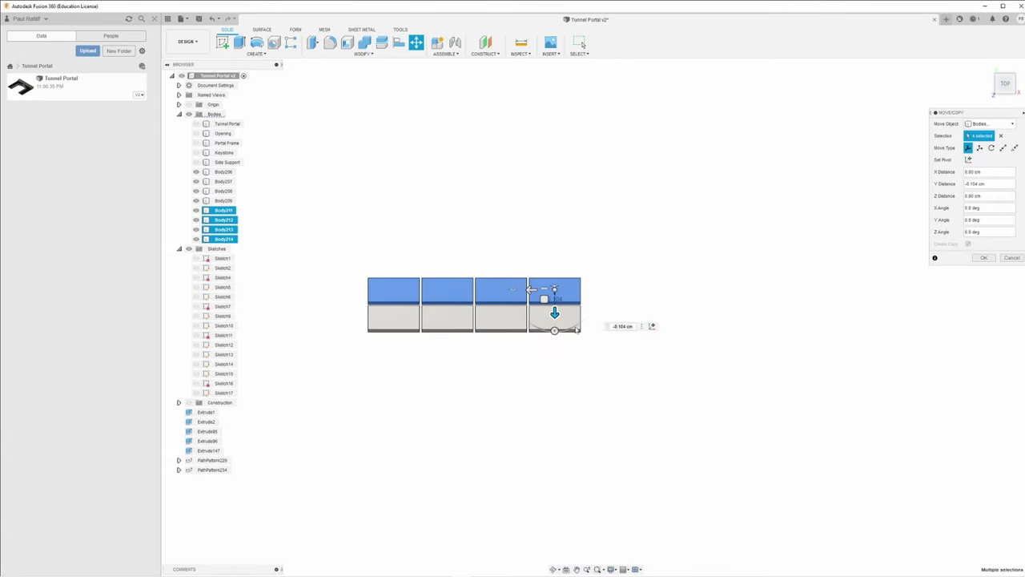
{"action": "left_click_drag", "start_coordinate": [529, 292], "coordinate": [559, 291]}
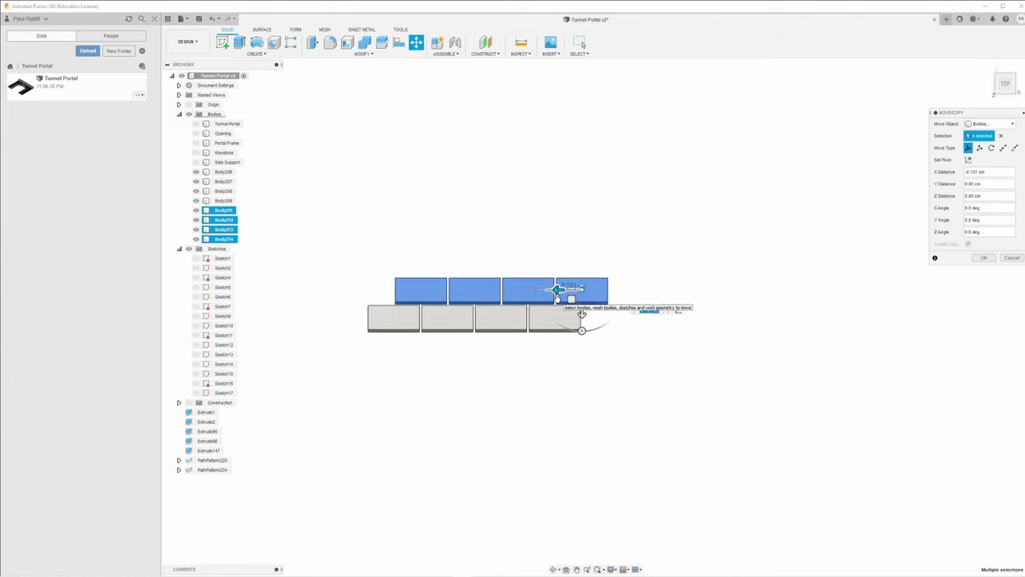
{"action": "left_click", "coordinate": [976, 258]}
{"action": "middle_click_drag", "start_coordinate": [819, 279], "coordinate": [705, 252], "text": "shift"}
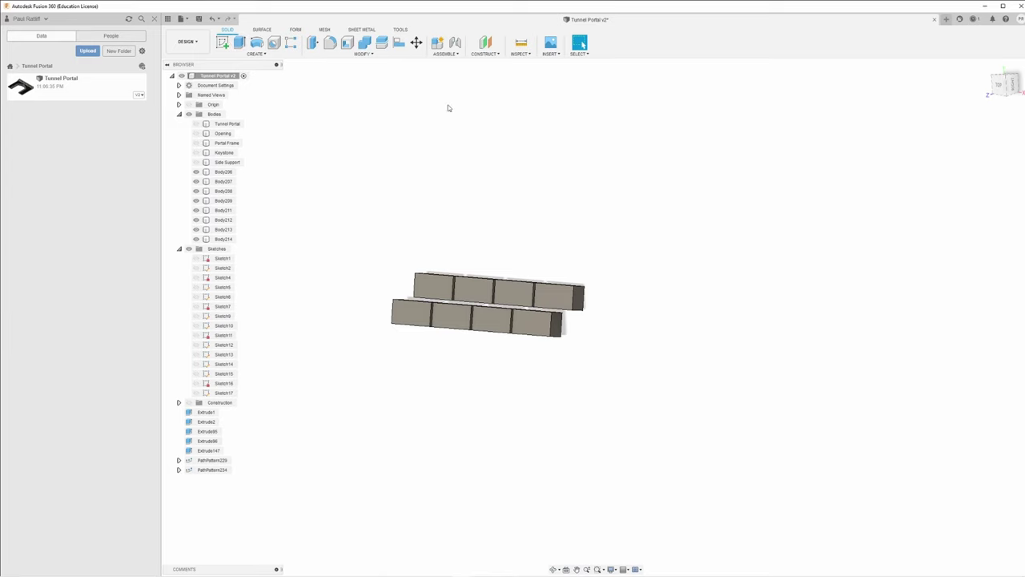
{"action": "key", "text": "e"}
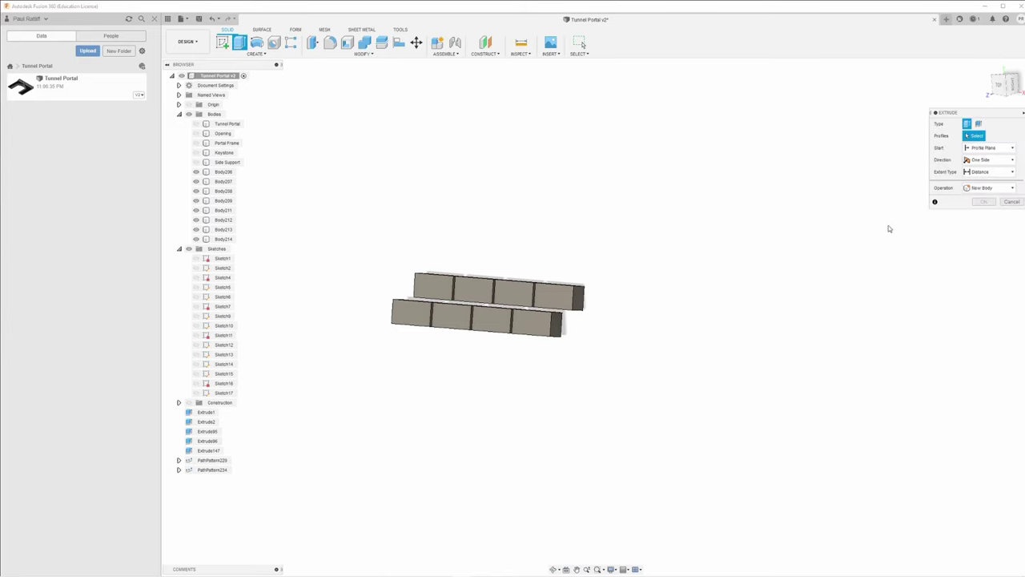
{"action": "left_click", "coordinate": [1012, 202]}
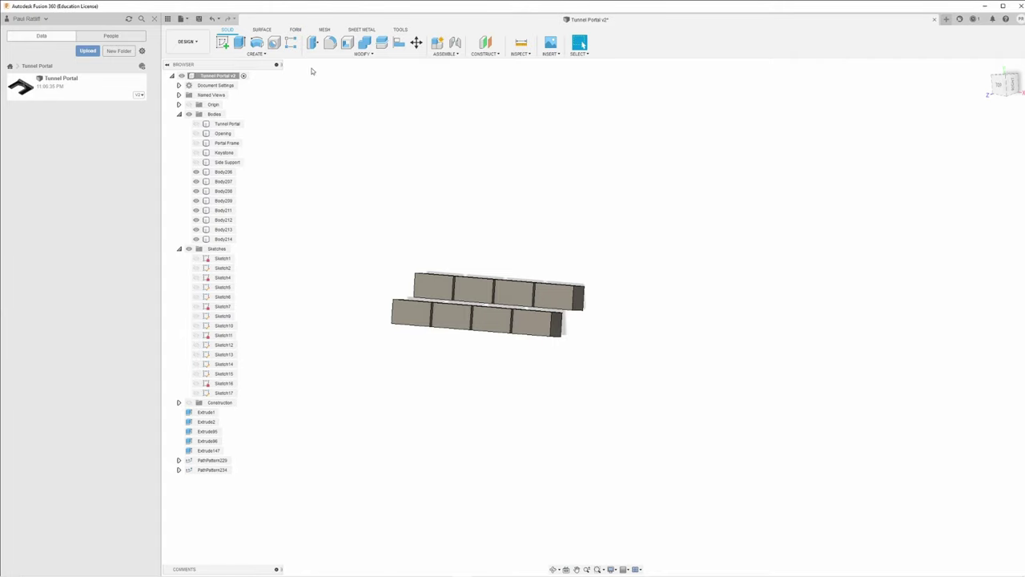
{"action": "left_click", "coordinate": [313, 43]}
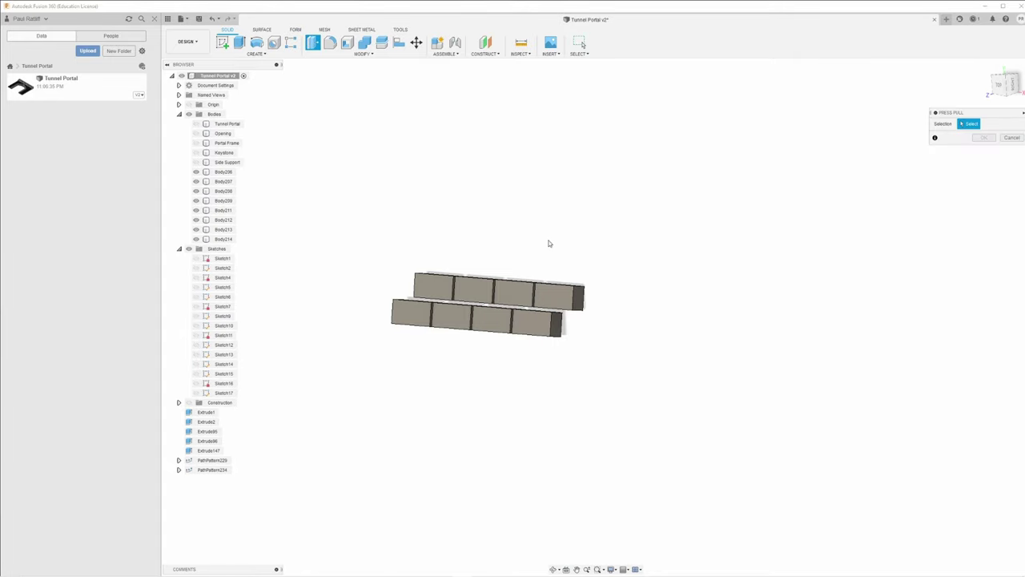
{"action": "left_click", "coordinate": [579, 298]}
{"action": "mouse_move", "coordinate": [582, 299]}
{"action": "left_mouse_down"}
{"action": "mouse_move", "coordinate": [552, 298]}
{"action": "mouse_move", "coordinate": [584, 299]}
{"action": "left_mouse_up"}
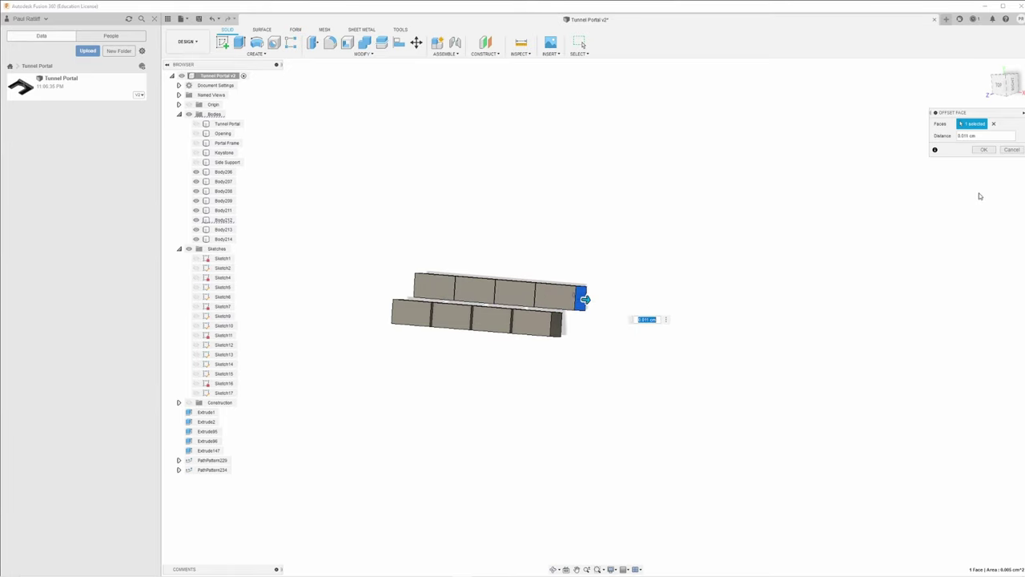
{"action": "left_click", "coordinate": [1012, 150]}
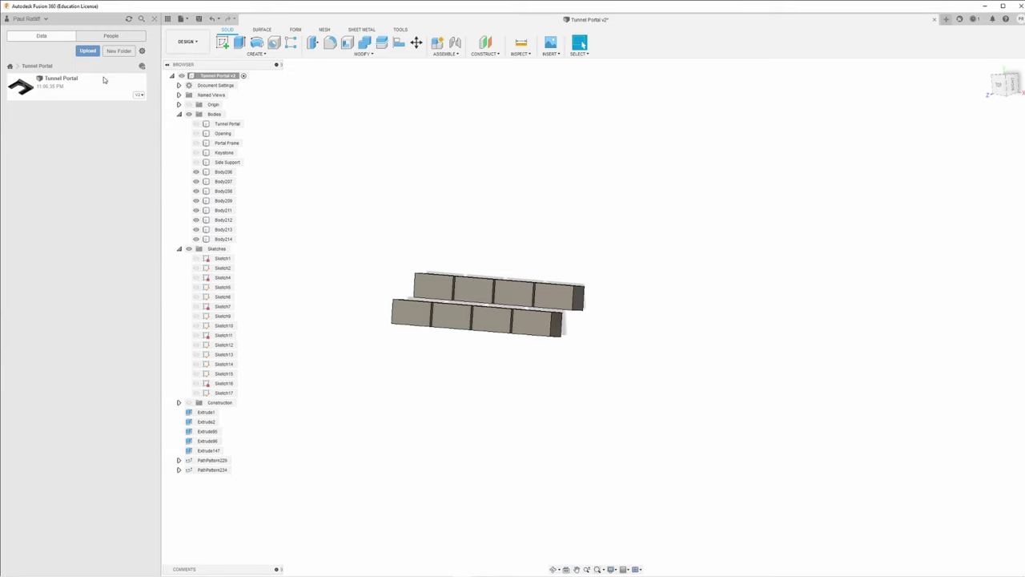
{"action": "key", "text": "e"}
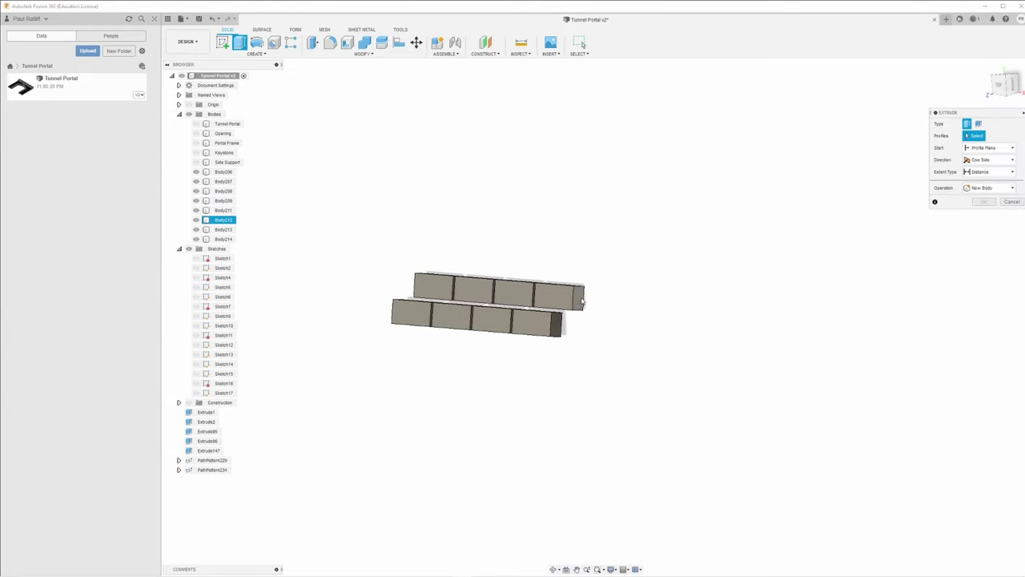
{"action": "left_click", "coordinate": [577, 300]}
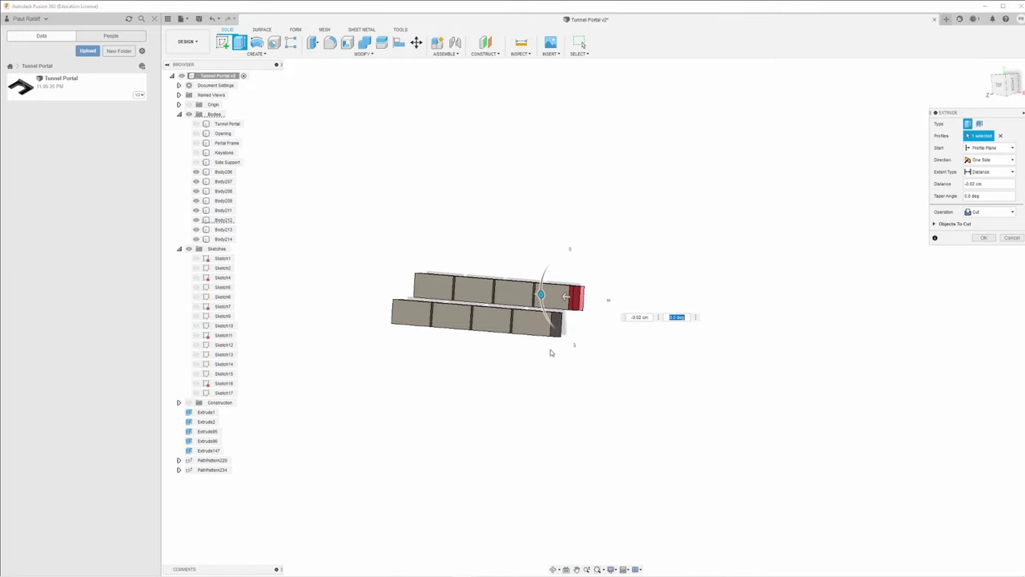
{"action": "mouse_move", "coordinate": [543, 358]}
{"action": "middle_mouse_down", "text": "shift"}
{"action": "mouse_move", "coordinate": [568, 338]}
{"action": "mouse_move", "coordinate": [556, 334]}
{"action": "mouse_move", "coordinate": [540, 350]}
{"action": "middle_mouse_up", "text": "shift"}
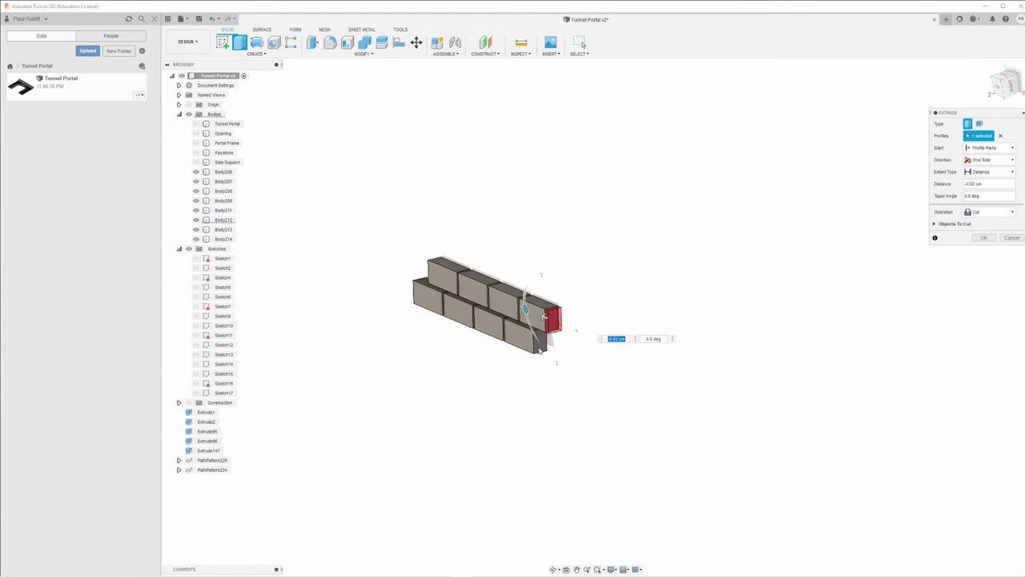
{"action": "left_click", "coordinate": [1013, 240]}
Extrude the overhanging end face of the upper row's last brick as a -0.101 cm cut, leaving a half brick
{"action": "middle_click_drag", "start_coordinate": [542, 243], "coordinate": [514, 226], "text": "shift"}
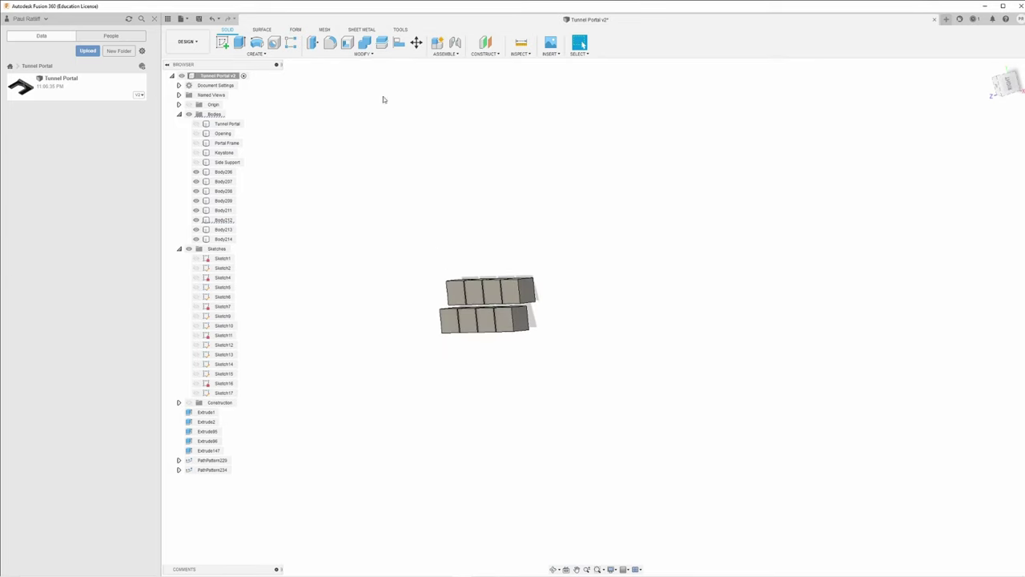
{"action": "key", "text": "e"}
{"action": "left_click", "coordinate": [530, 289]}
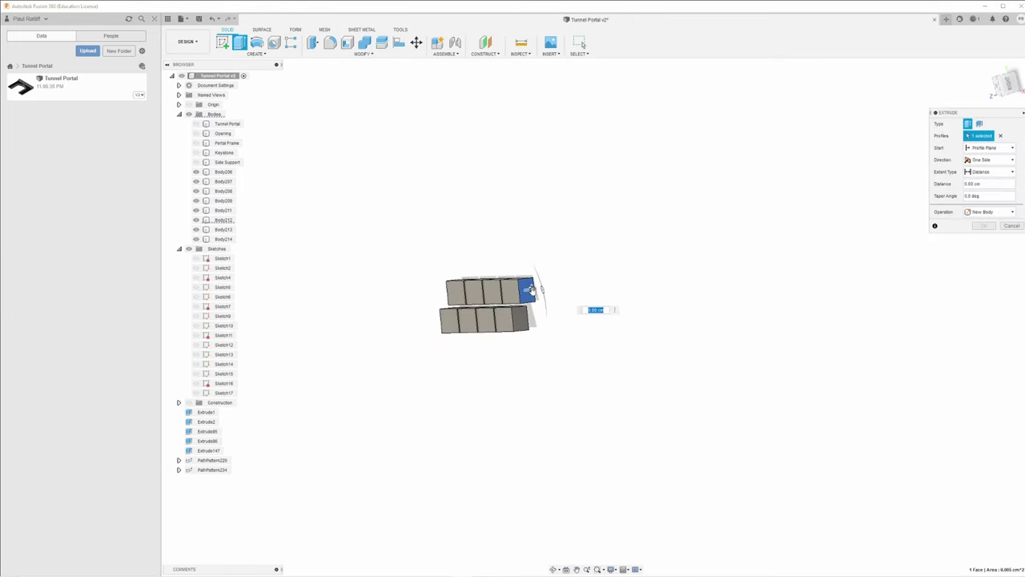
{"action": "left_click_drag", "start_coordinate": [531, 290], "coordinate": [517, 320]}
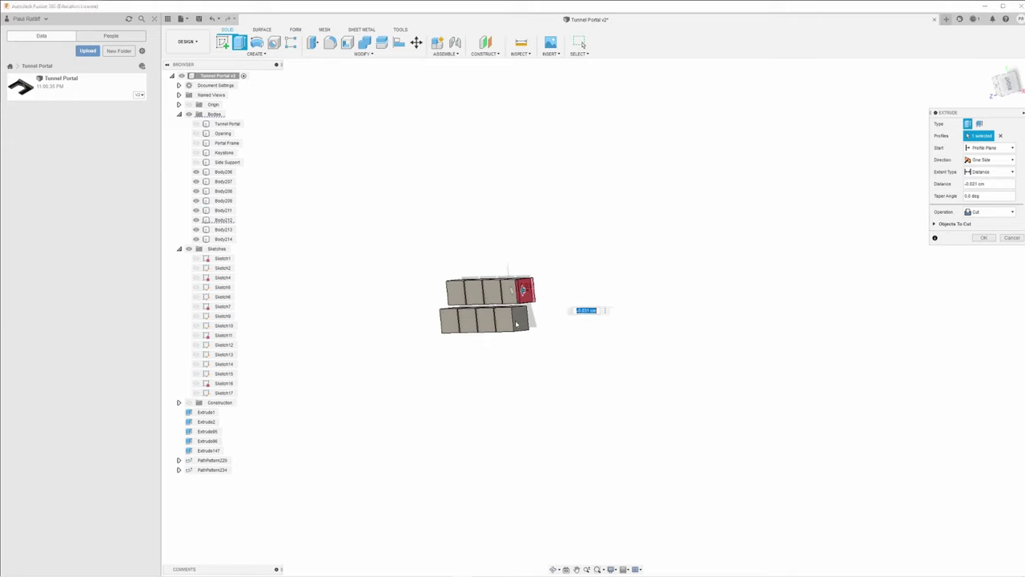
{"action": "scroll", "coordinate": [707, 334], "scroll_direction": "up", "scroll_amount": 4}
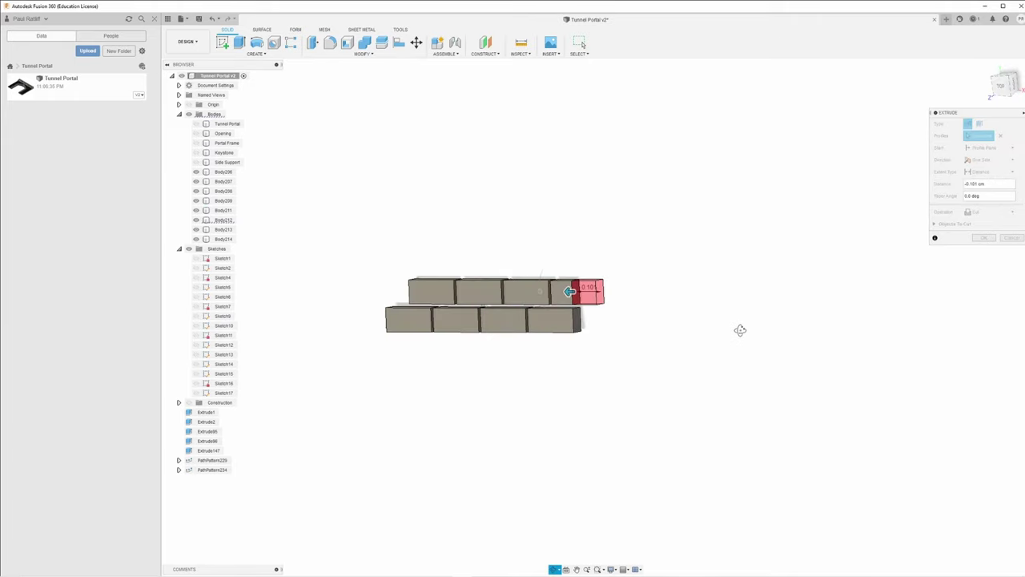
{"action": "left_click", "coordinate": [983, 238]}
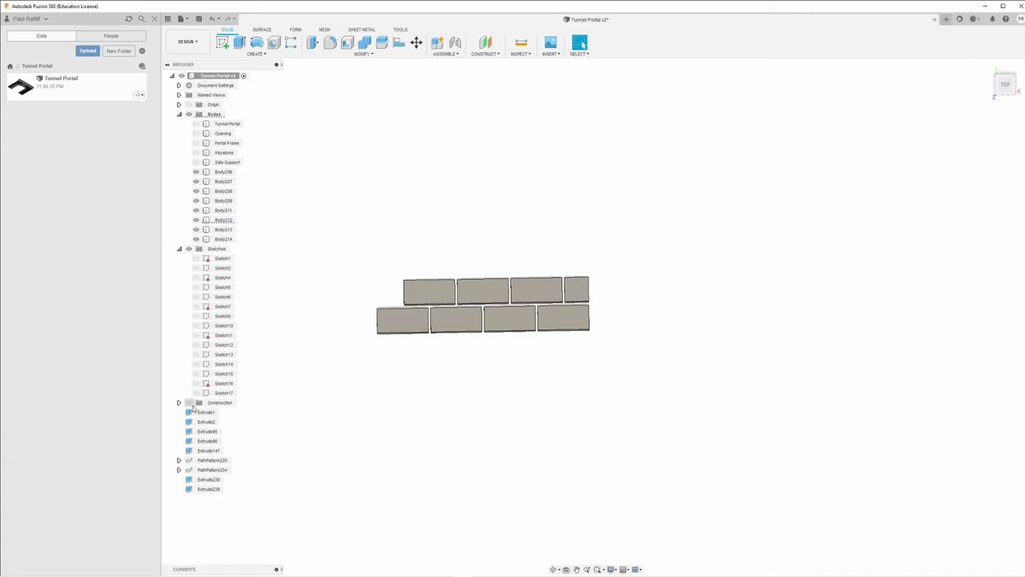
{"action": "left_click", "coordinate": [189, 403]}
{"action": "left_click", "coordinate": [179, 403]}
{"action": "left_click", "coordinate": [195, 412]}
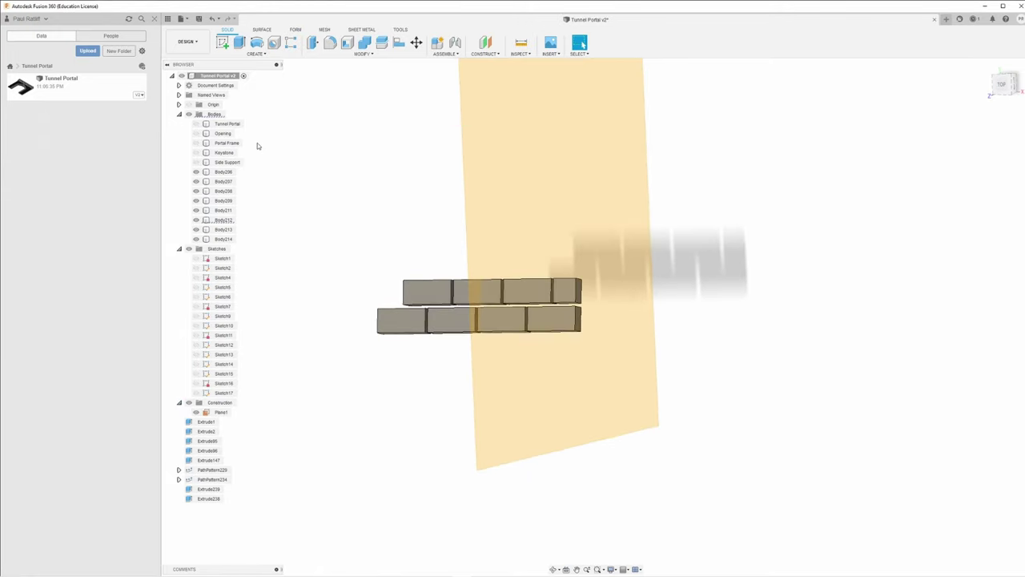
{"action": "left_click", "coordinate": [256, 54]}
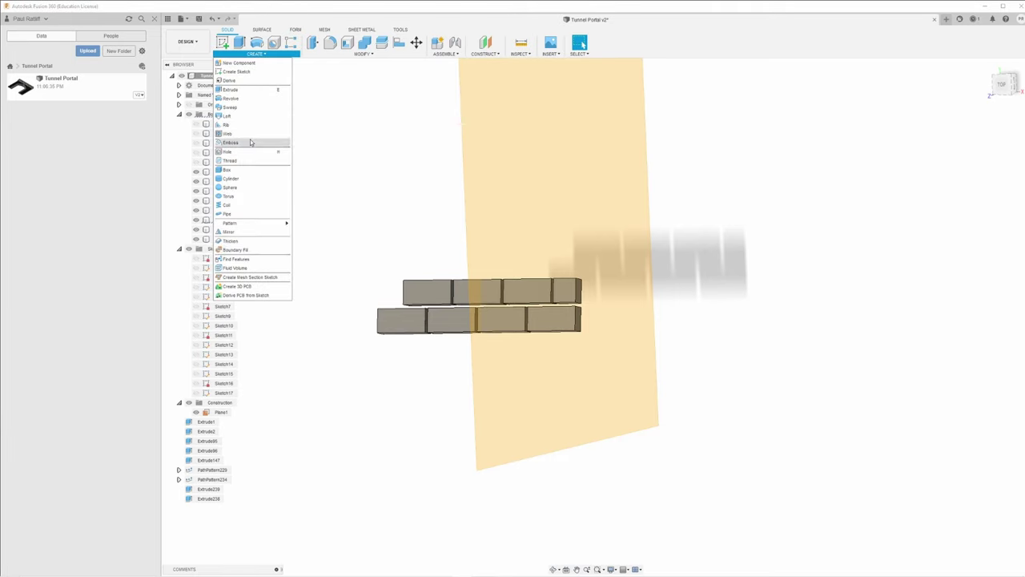
{"action": "left_click", "coordinate": [246, 234]}
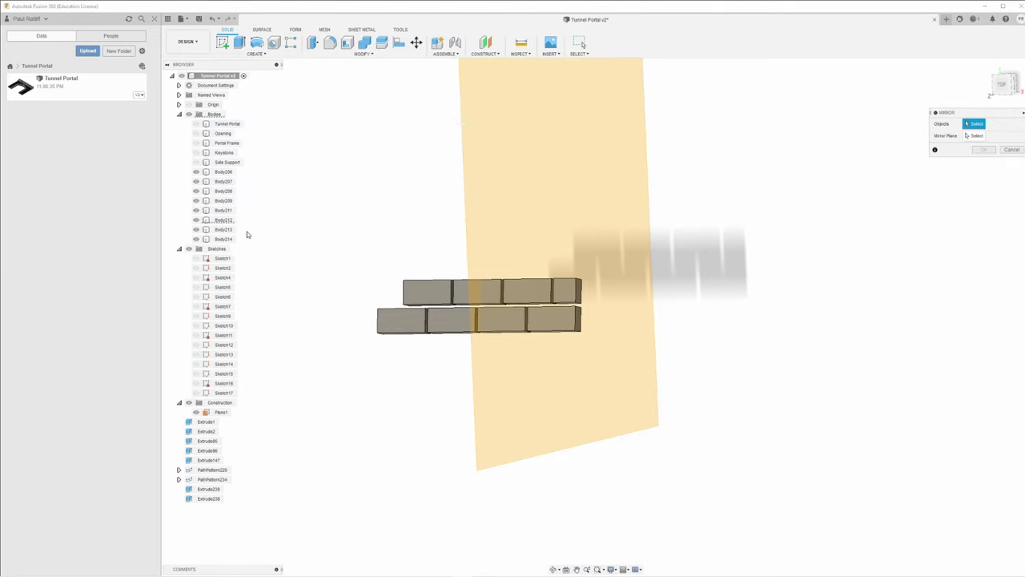
{"action": "left_click", "coordinate": [567, 291]}
{"action": "left_click", "coordinate": [955, 141]}
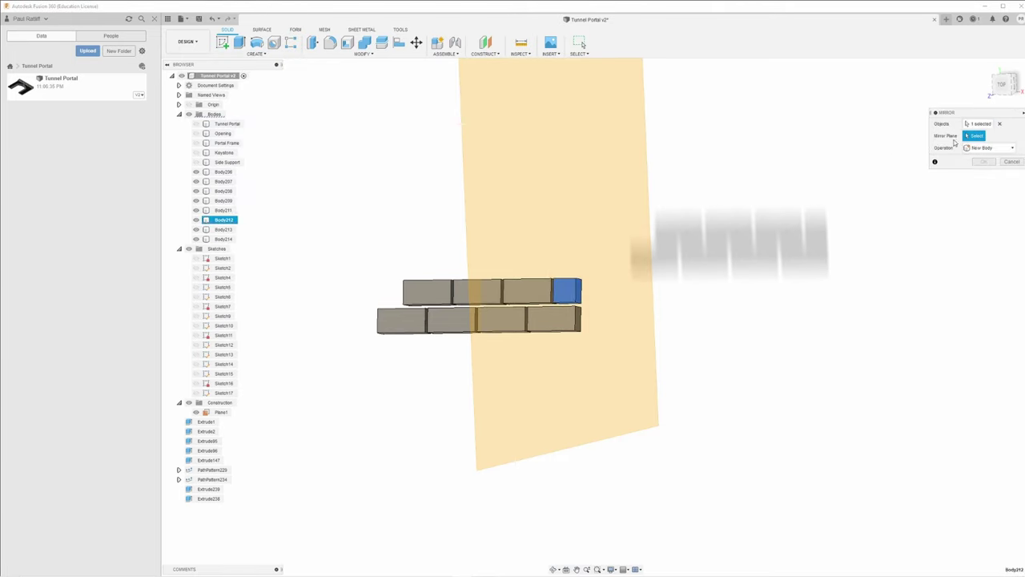
{"action": "left_click", "coordinate": [481, 181]}
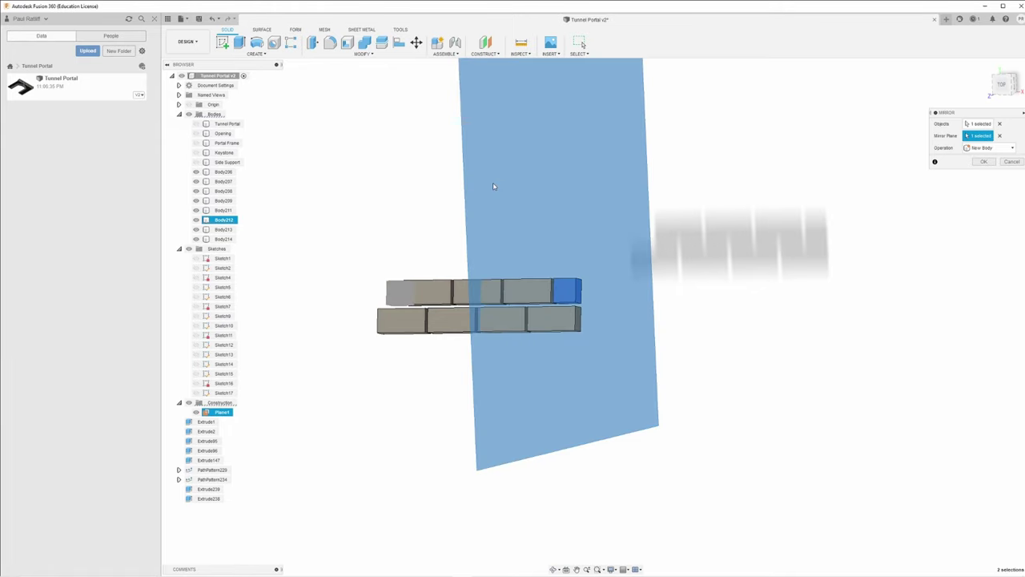
{"action": "mouse_move", "coordinate": [749, 191]}
{"action": "middle_mouse_down", "text": "shift"}
{"action": "mouse_move", "coordinate": [758, 183]}
{"action": "mouse_move", "coordinate": [759, 195]}
{"action": "middle_mouse_up", "text": "shift"}
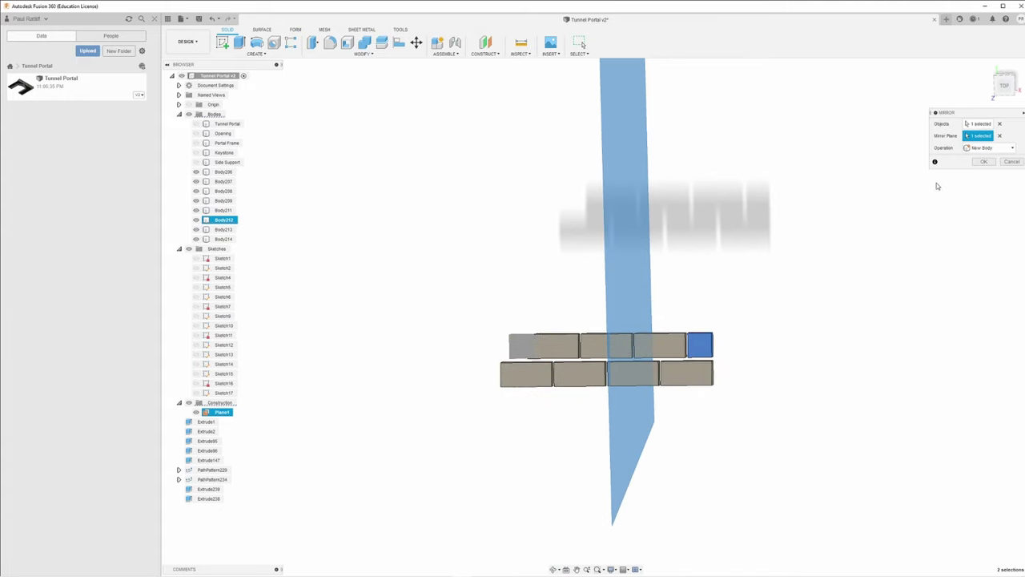
{"action": "left_click", "coordinate": [1012, 161]}
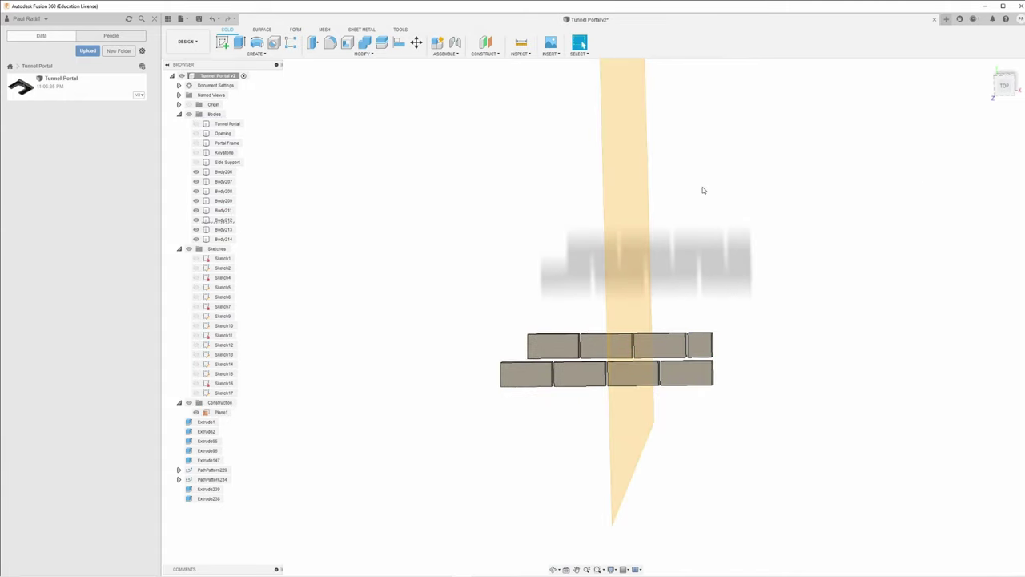
{"action": "left_click", "coordinate": [196, 411]}
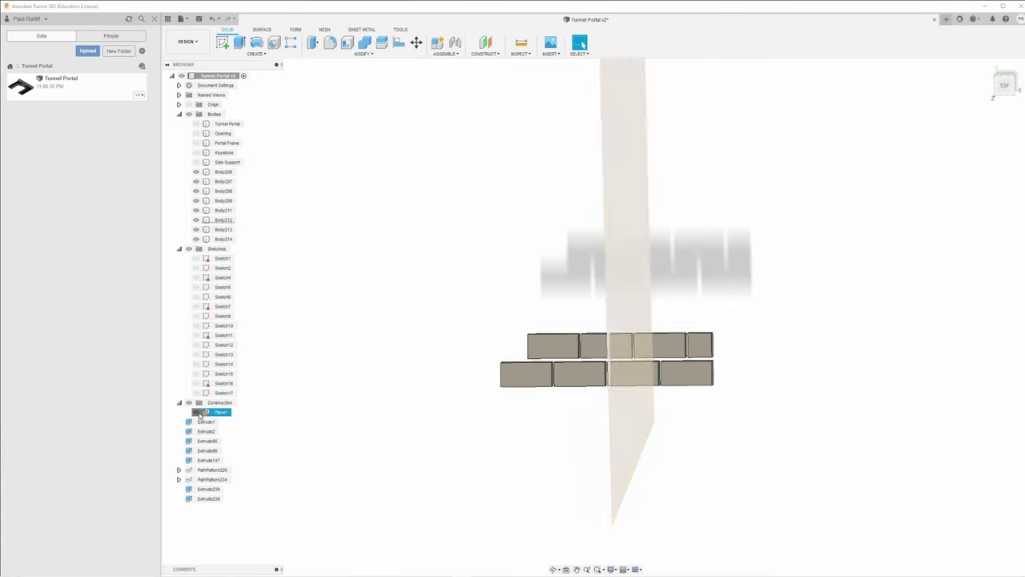
{"action": "left_click", "coordinate": [178, 403]}
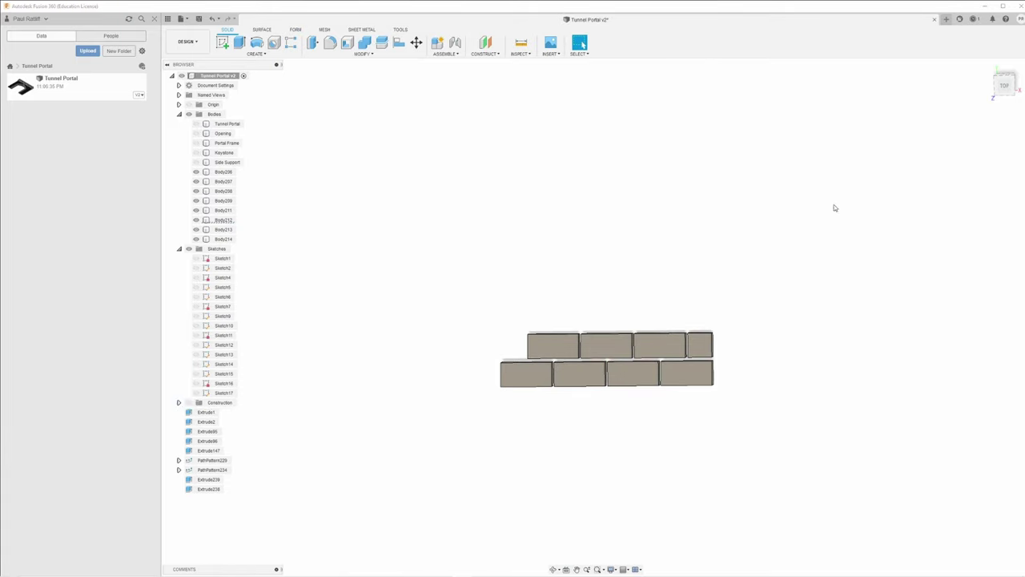
Copy the half brick about 0.9 cm along X into the gap at the opposite end of the upper row
{"action": "left_click", "coordinate": [1004, 86]}
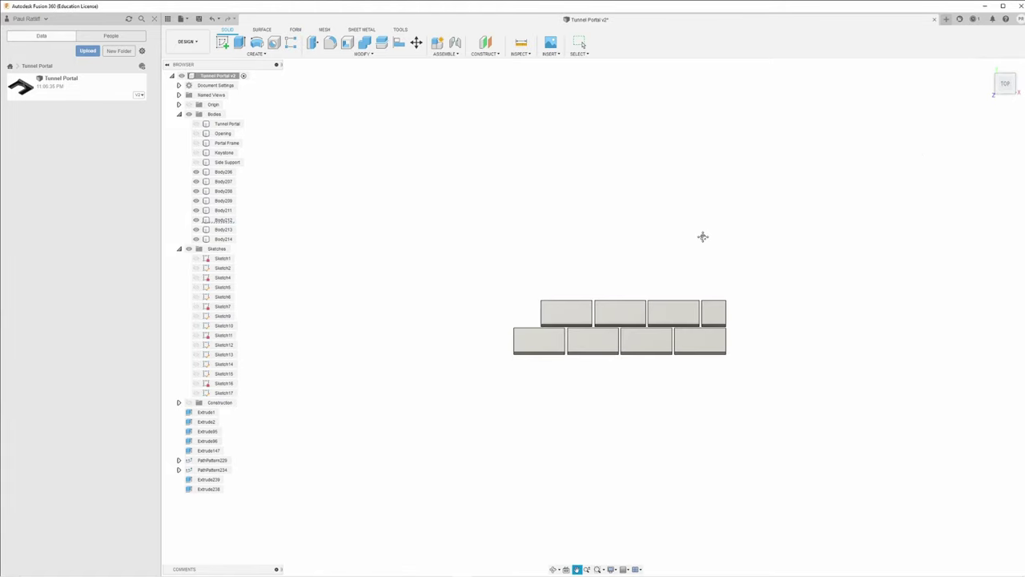
{"action": "middle_click_drag", "start_coordinate": [702, 235], "coordinate": [617, 236]}
{"action": "left_click", "coordinate": [416, 42]}
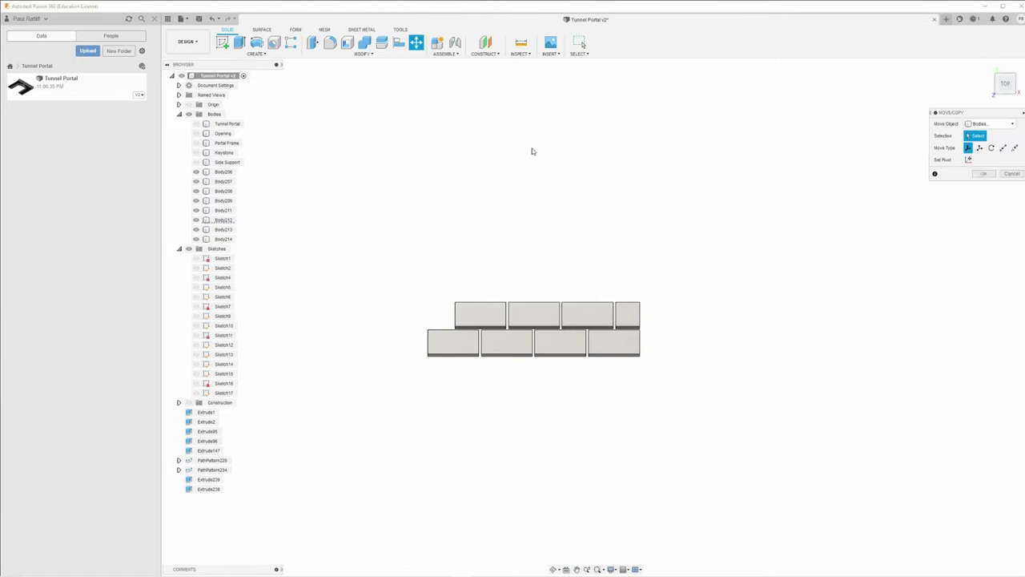
{"action": "left_click", "coordinate": [628, 314]}
{"action": "left_click", "coordinate": [628, 315]}
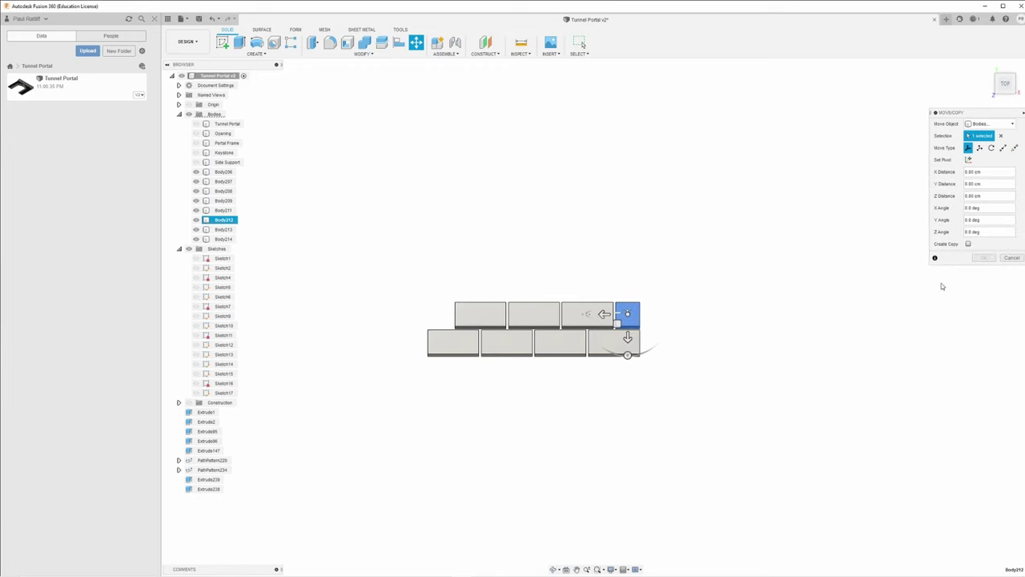
{"action": "left_click", "coordinate": [968, 244]}
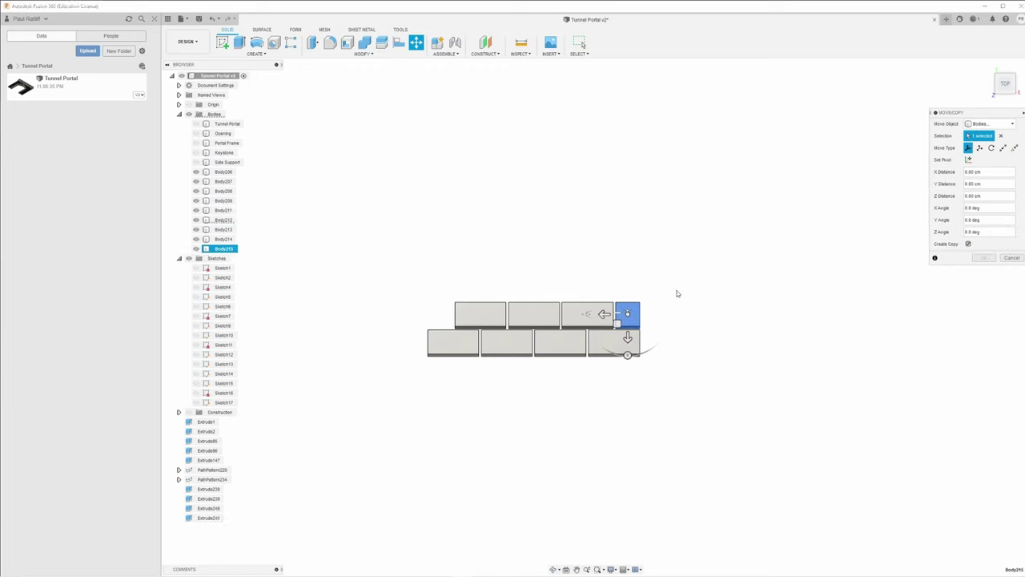
{"action": "left_click_drag", "start_coordinate": [602, 314], "coordinate": [416, 314]}
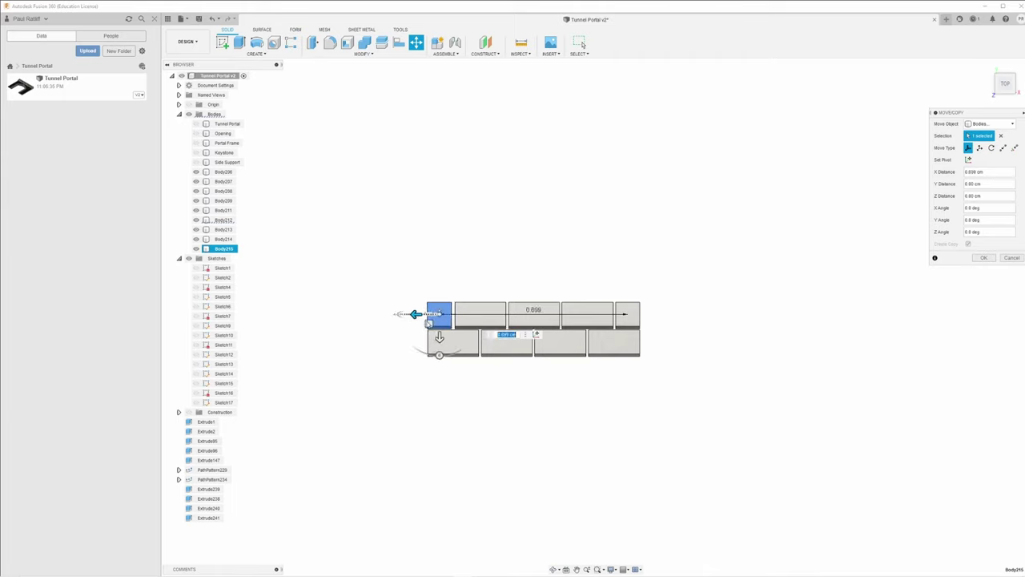
{"action": "left_click", "coordinate": [978, 258]}
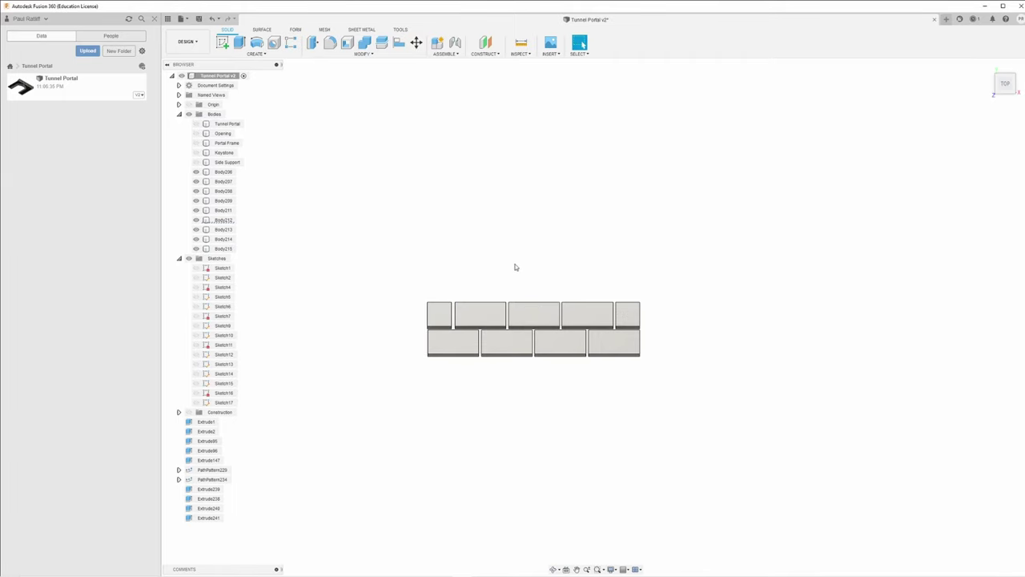
Align the upper row's end half brick so its outer end face is flush with the lower row's end face
{"action": "middle_click_drag", "start_coordinate": [508, 265], "coordinate": [457, 160], "text": "shift"}
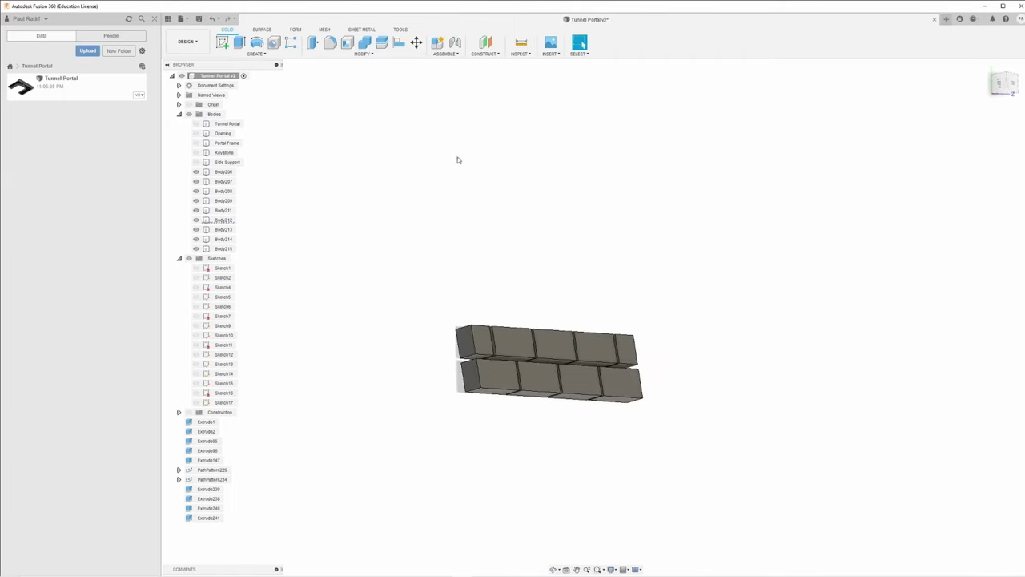
{"action": "left_click", "coordinate": [399, 44]}
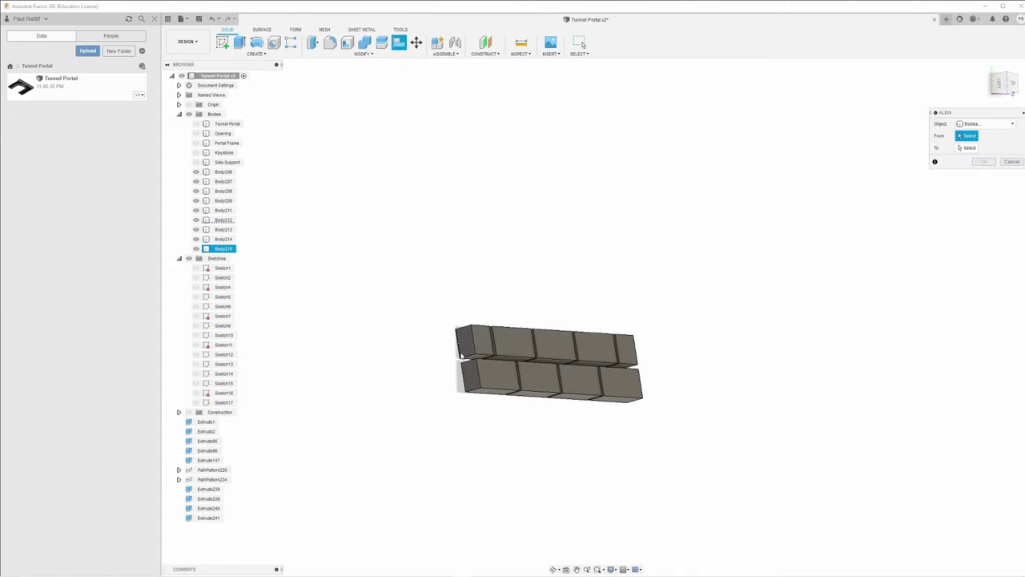
{"action": "left_click", "coordinate": [464, 354]}
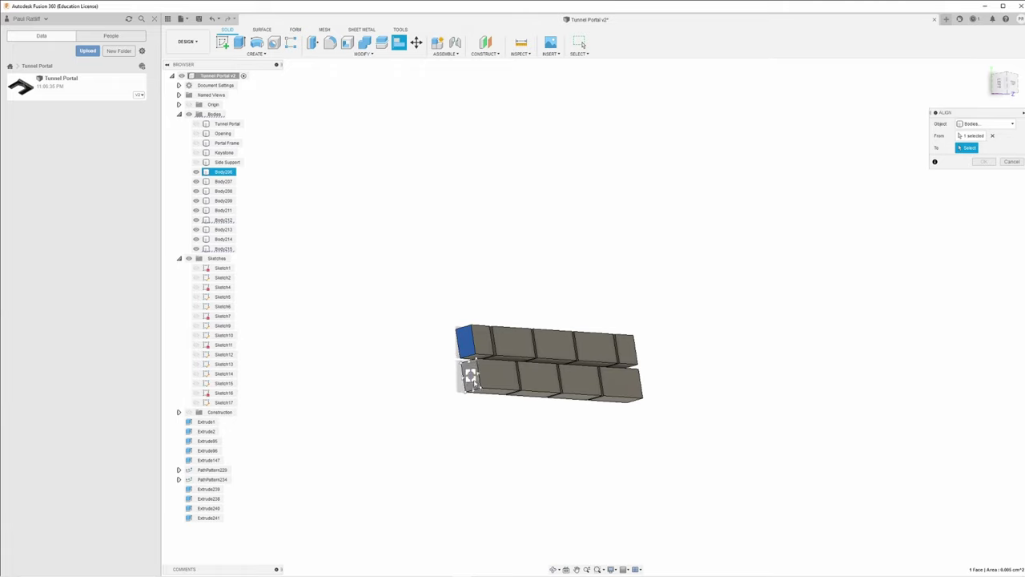
{"action": "scroll", "coordinate": [471, 376], "scroll_direction": "up", "scroll_amount": 5}
{"action": "left_click", "coordinate": [476, 378]}
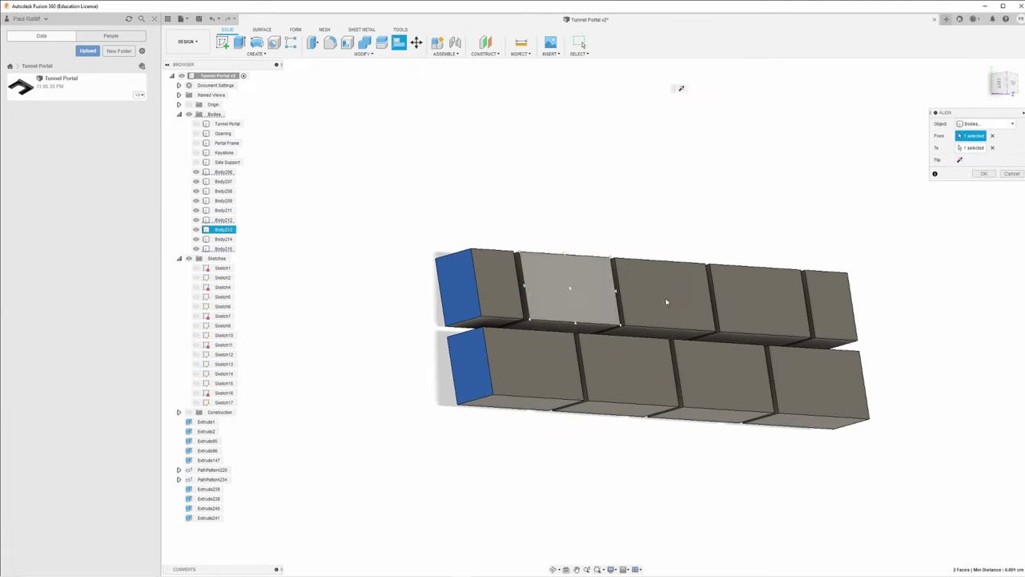
{"action": "left_click", "coordinate": [984, 173]}
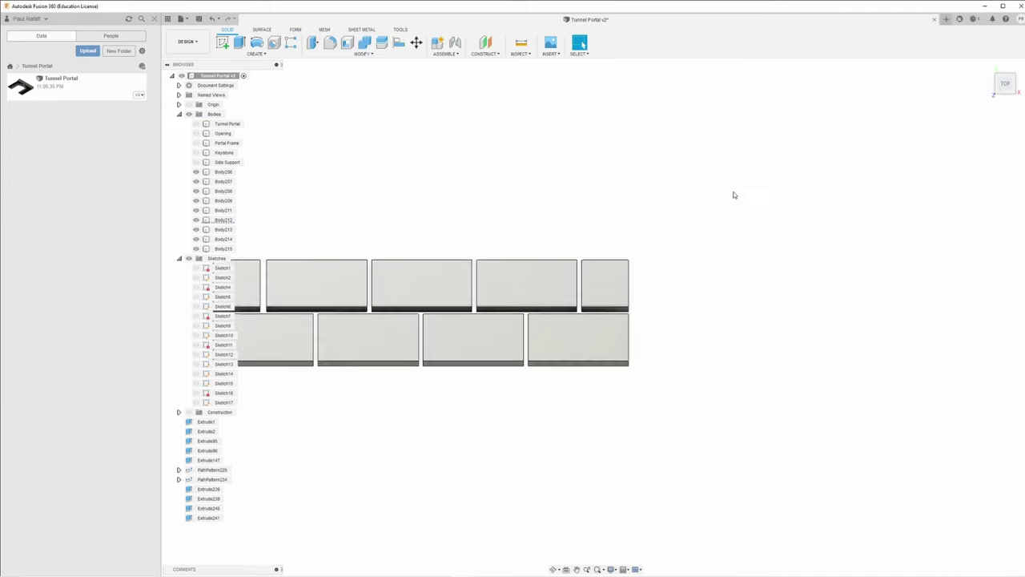
{"action": "middle_click_drag", "start_coordinate": [447, 190], "coordinate": [463, 214]}
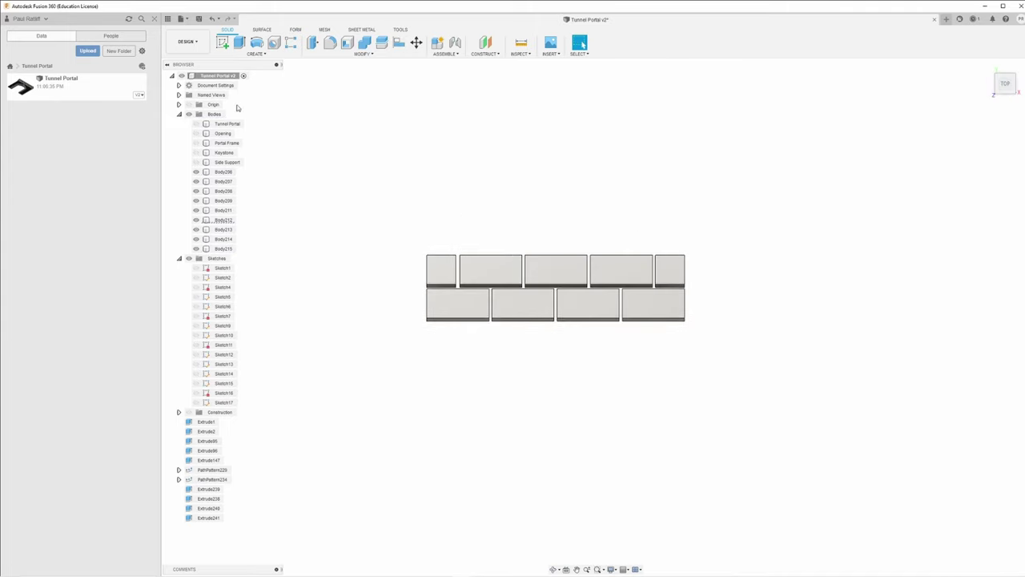
Start a new sketch on the face of the lower row's first brick
{"action": "left_click", "coordinate": [222, 42]}
{"action": "left_click", "coordinate": [382, 126]}
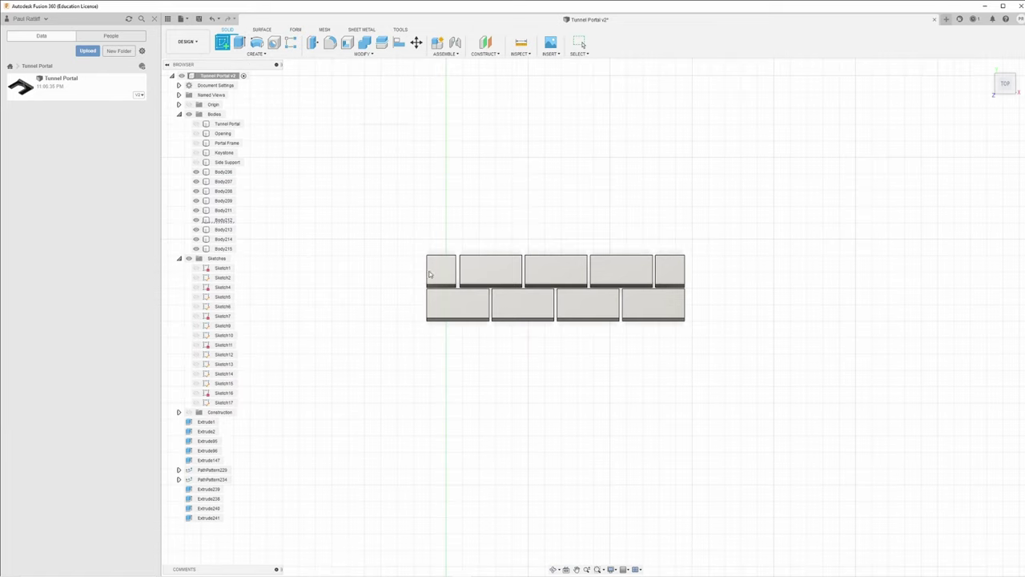
{"action": "left_click", "coordinate": [437, 314]}
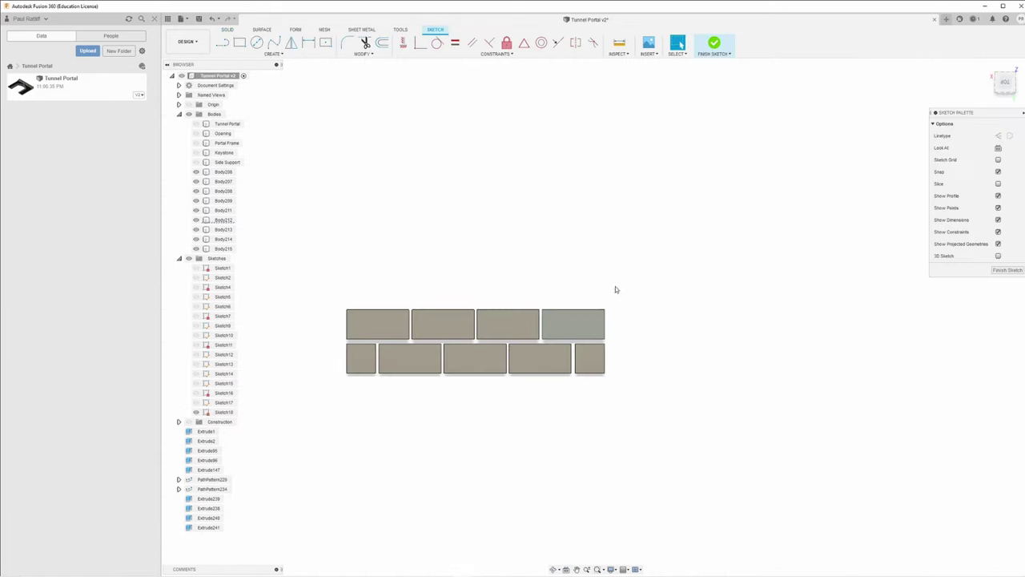
Sketch a rectangle about 0.79 cm by 0.19 cm between opposite outer corners of the two brick rows
{"action": "left_click", "coordinate": [1023, 104]}
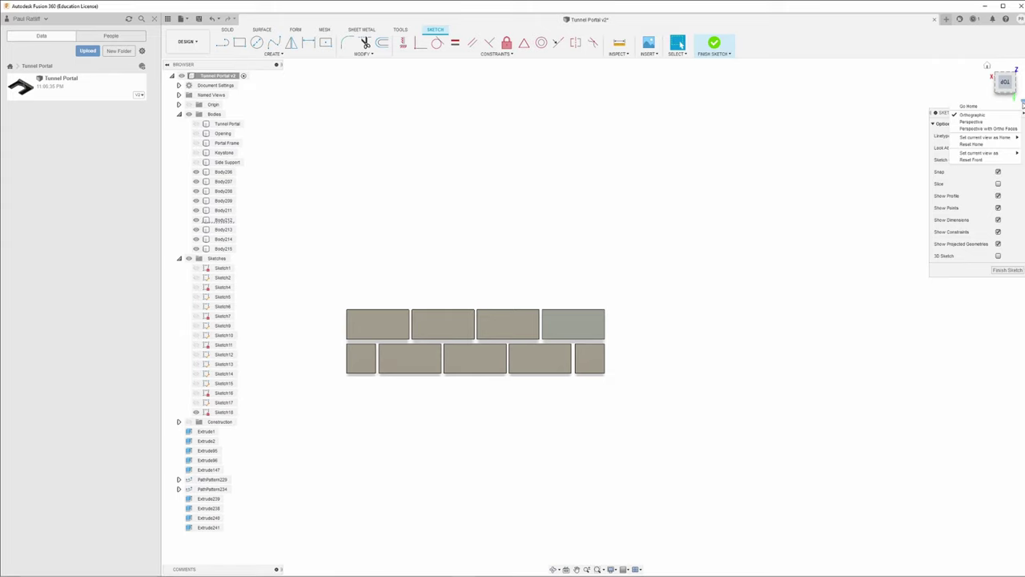
{"action": "left_click", "coordinate": [971, 97]}
{"action": "left_click_drag", "start_coordinate": [998, 77], "coordinate": [1005, 83]}
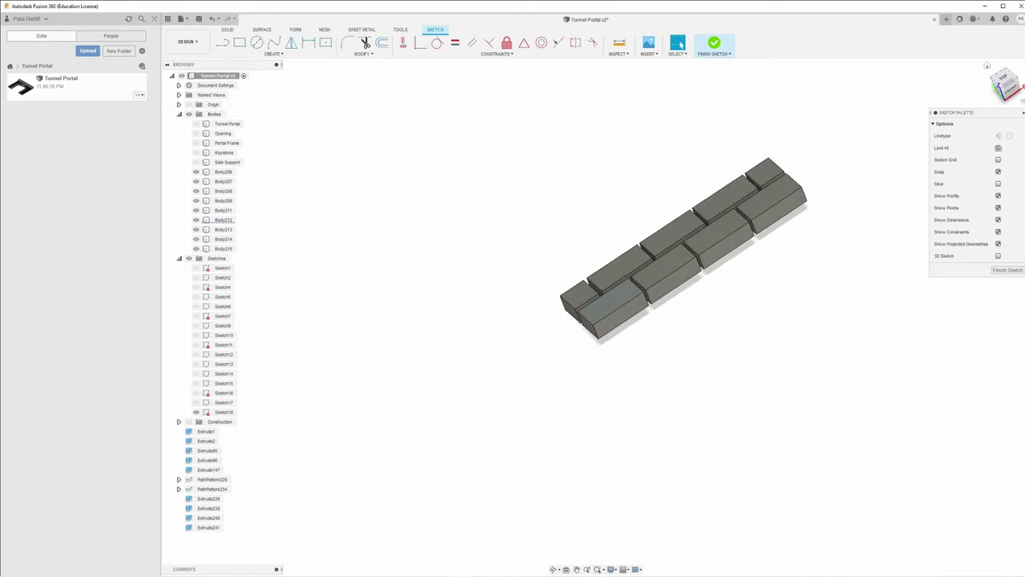
{"action": "left_click", "coordinate": [1004, 83]}
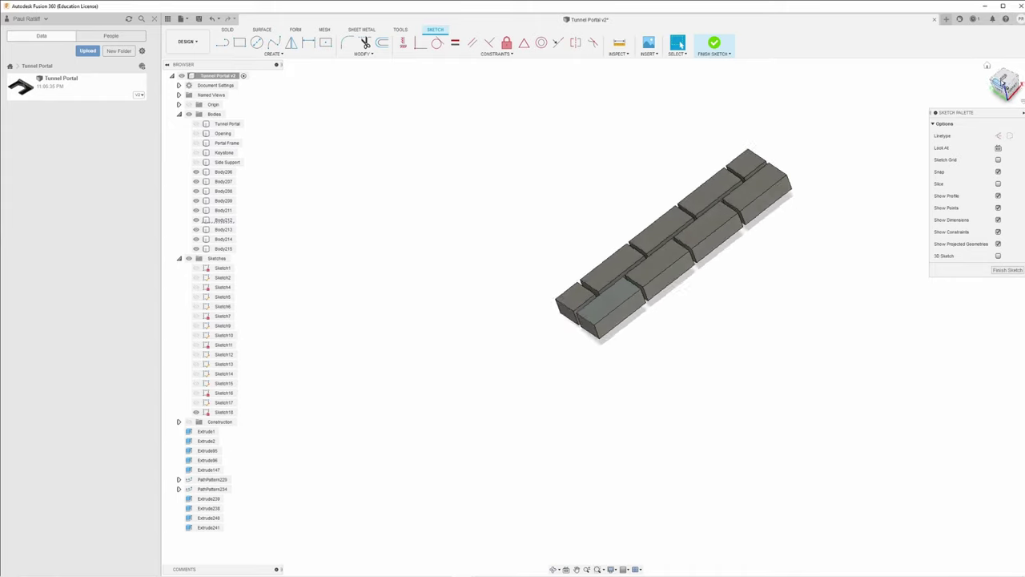
{"action": "left_click", "coordinate": [1014, 71]}
{"action": "middle_click_drag", "start_coordinate": [742, 200], "coordinate": [550, 166]}
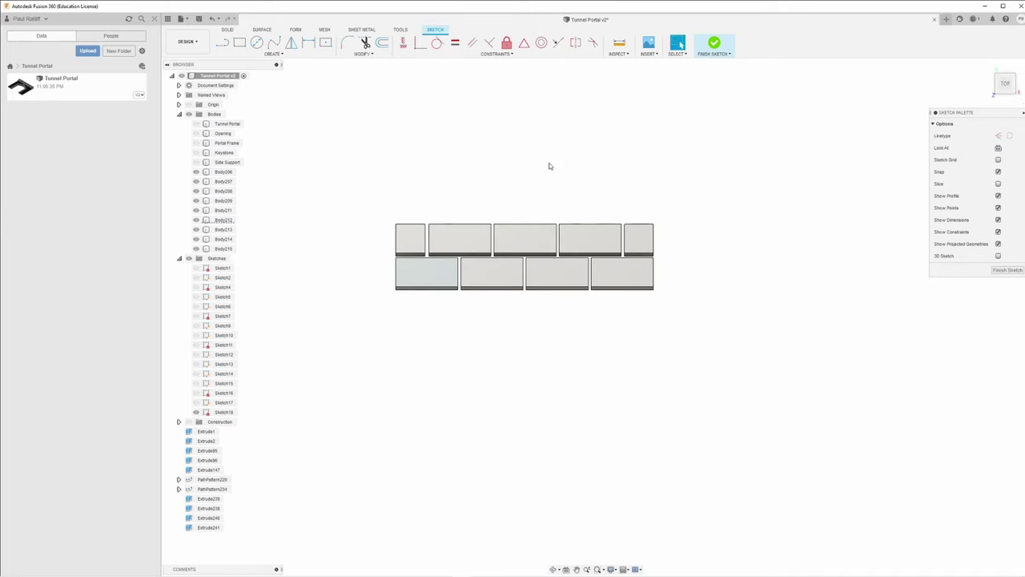
{"action": "left_click", "coordinate": [240, 43]}
{"action": "left_click", "coordinate": [397, 287]}
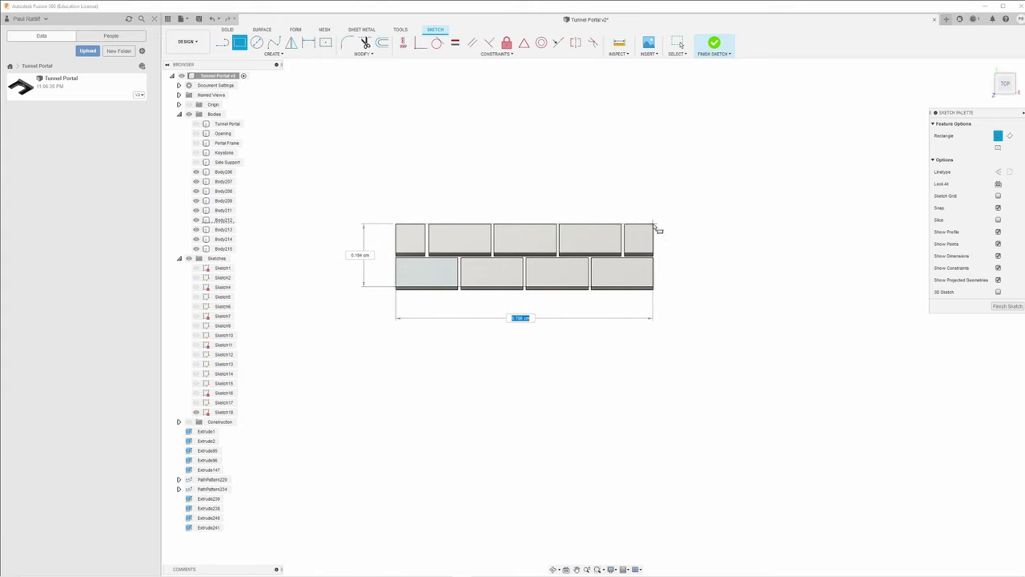
{"action": "left_click", "coordinate": [655, 230]}
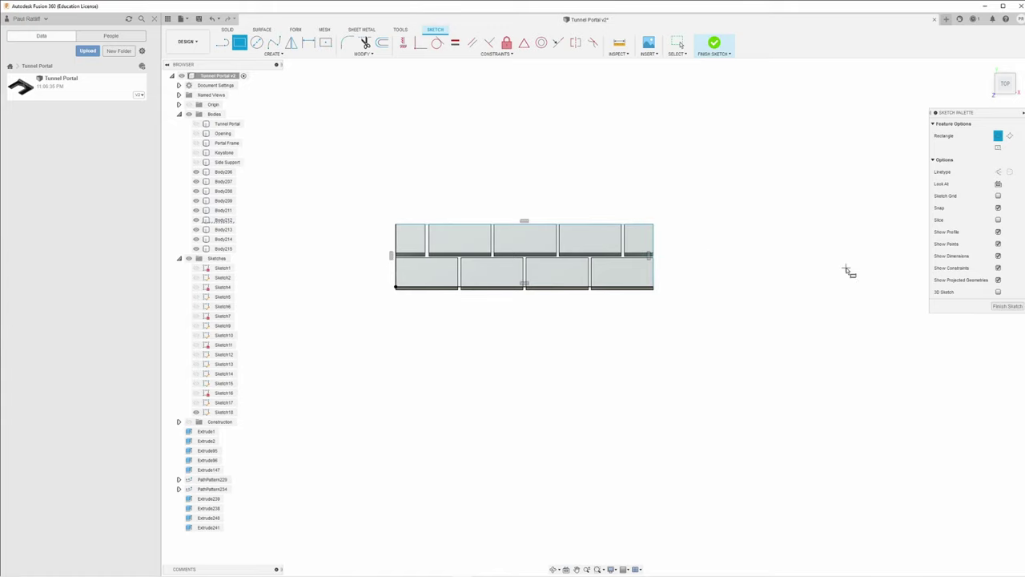
{"action": "key", "text": "Escape"}
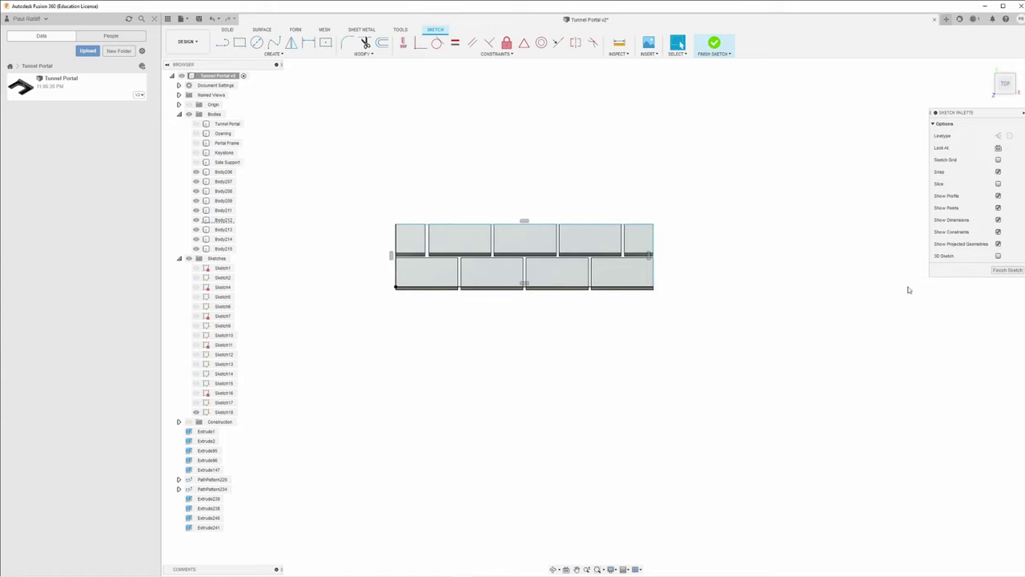
Extrude both profiles of the rectangle sketch 0.01 cm as a new body to form a mortar slab
{"action": "key", "text": "e"}
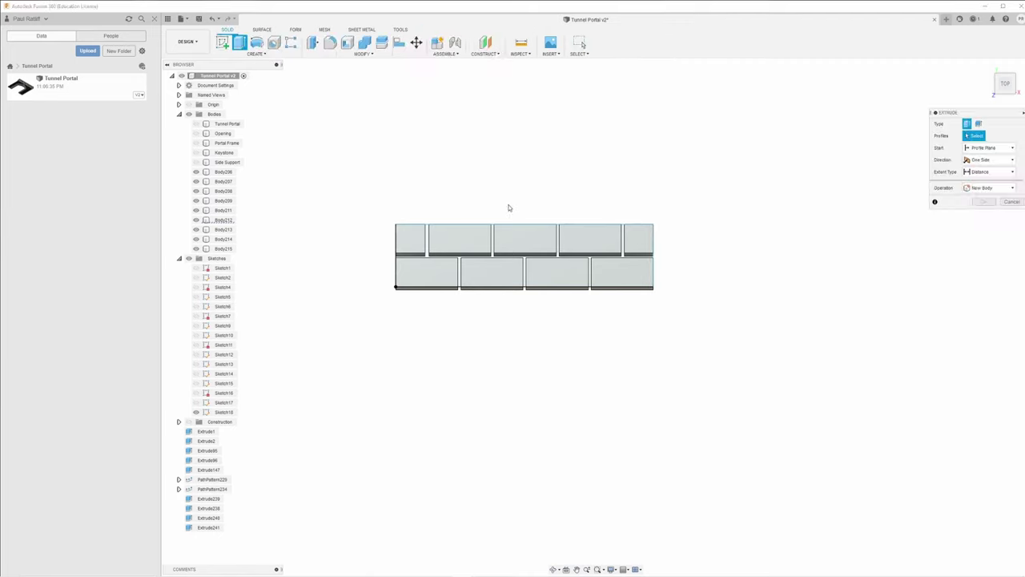
{"action": "left_click", "coordinate": [474, 241]}
{"action": "left_click", "coordinate": [434, 259]}
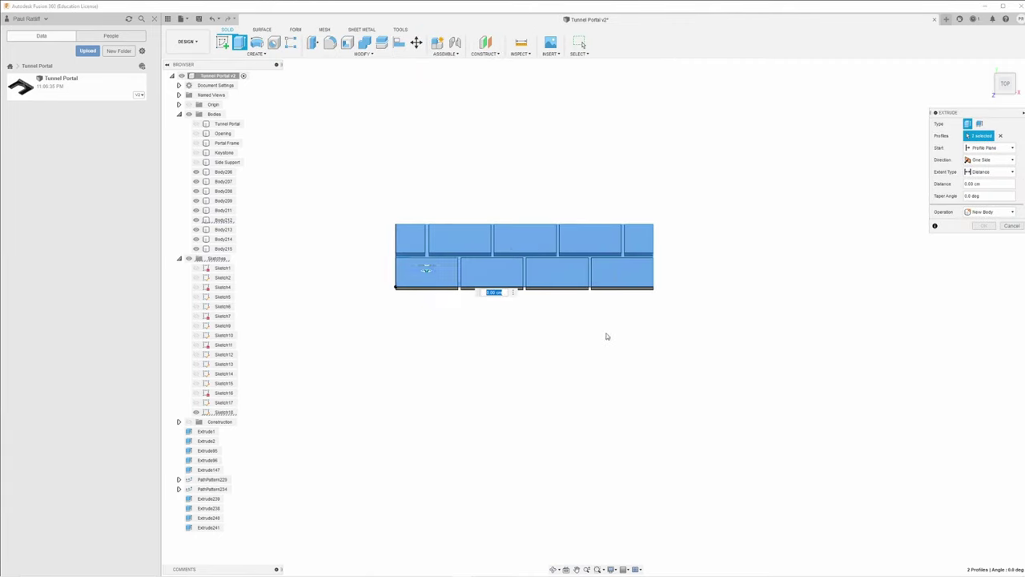
{"action": "left_click", "coordinate": [989, 212]}
{"action": "left_click", "coordinate": [979, 249]}
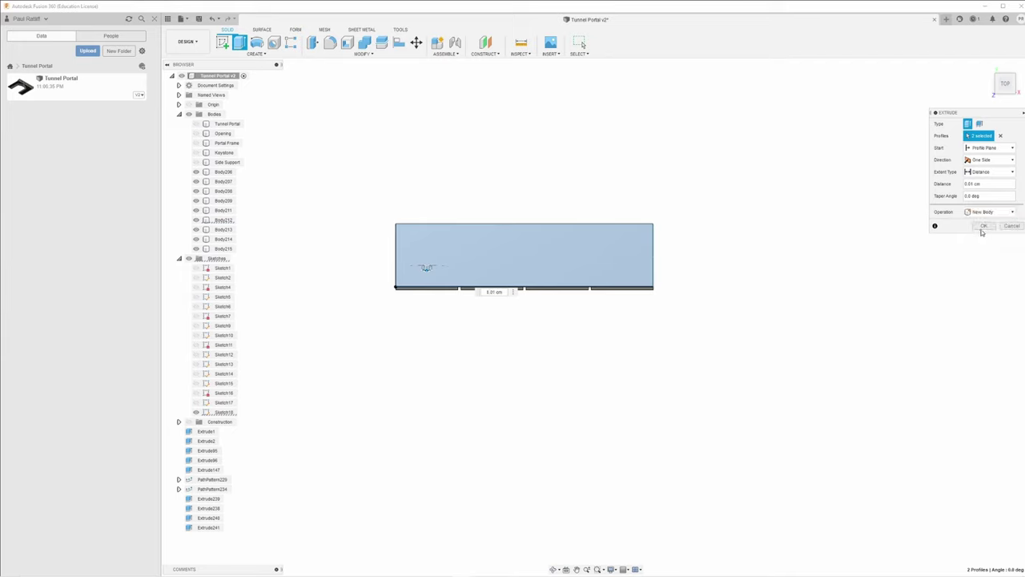
{"action": "left_click", "coordinate": [984, 225]}
Align the slab's inner face, seen through the gap between the rows, flush with the bricks' back face
{"action": "middle_click_drag", "start_coordinate": [577, 321], "coordinate": [662, 327], "text": "shift"}
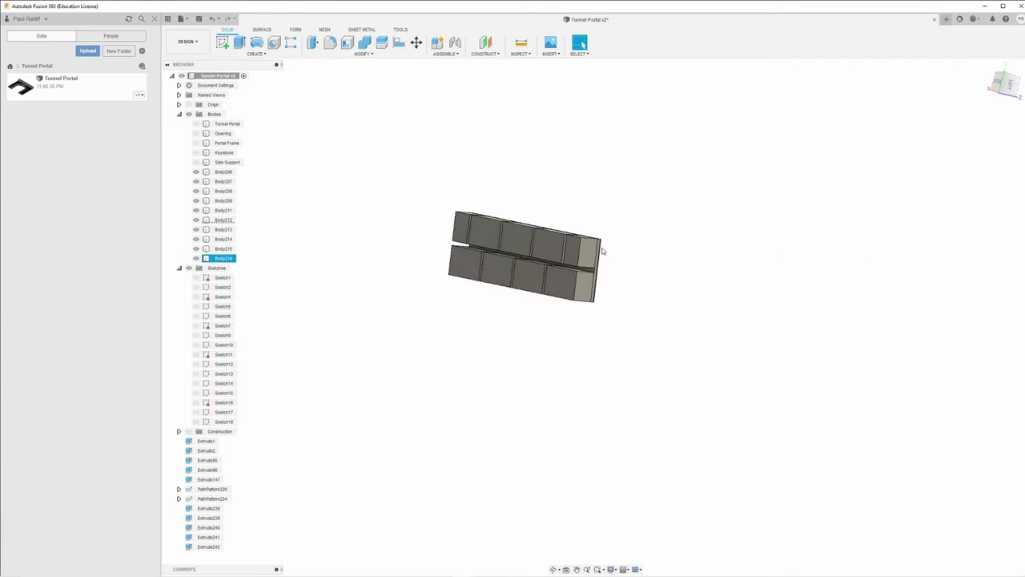
{"action": "left_click", "coordinate": [399, 41]}
{"action": "scroll", "coordinate": [526, 210], "scroll_direction": "up", "scroll_amount": 3}
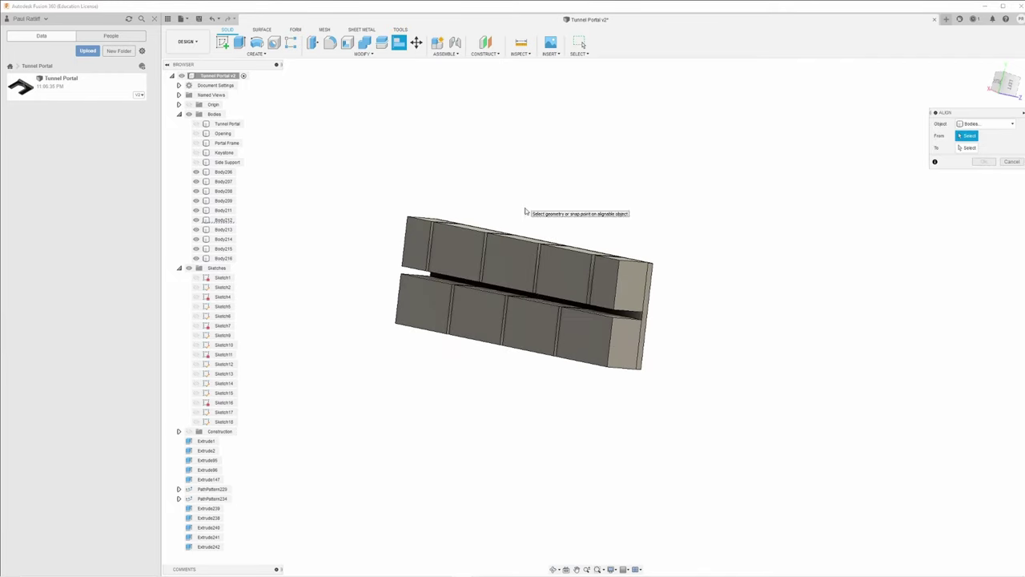
{"action": "scroll", "coordinate": [562, 293], "scroll_direction": "up", "scroll_amount": 2}
{"action": "middle_click_drag", "start_coordinate": [542, 268], "coordinate": [578, 263], "text": "shift"}
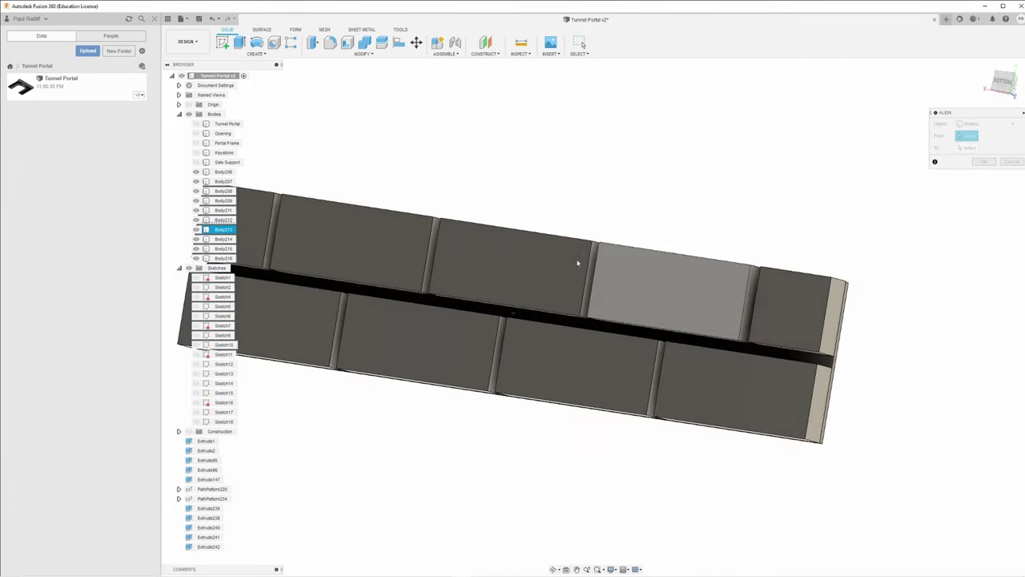
{"action": "left_click", "coordinate": [582, 316]}
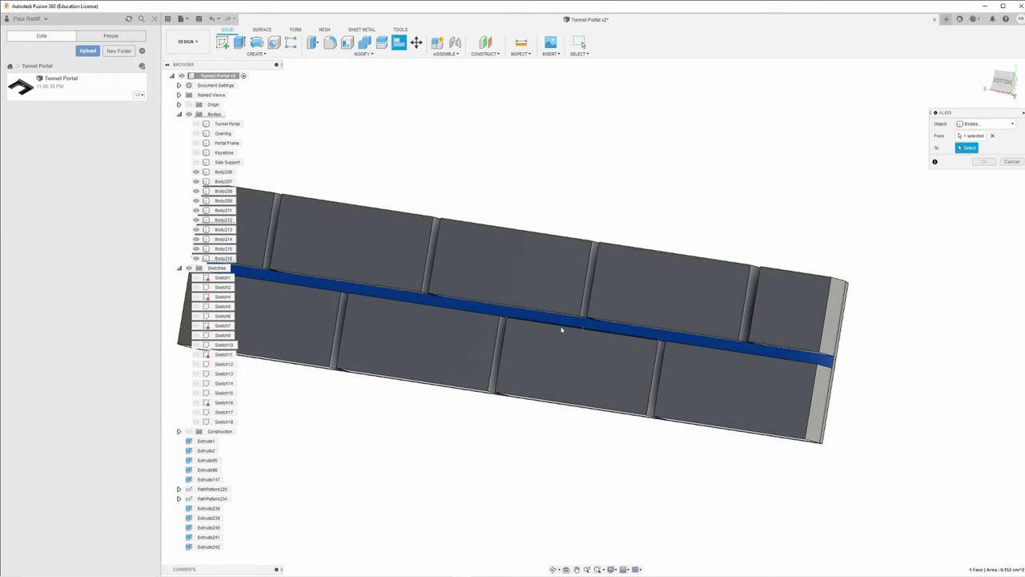
{"action": "left_click", "coordinate": [624, 313]}
{"action": "middle_click_drag", "start_coordinate": [752, 219], "coordinate": [681, 216], "text": "shift"}
{"action": "left_click", "coordinate": [984, 175]}
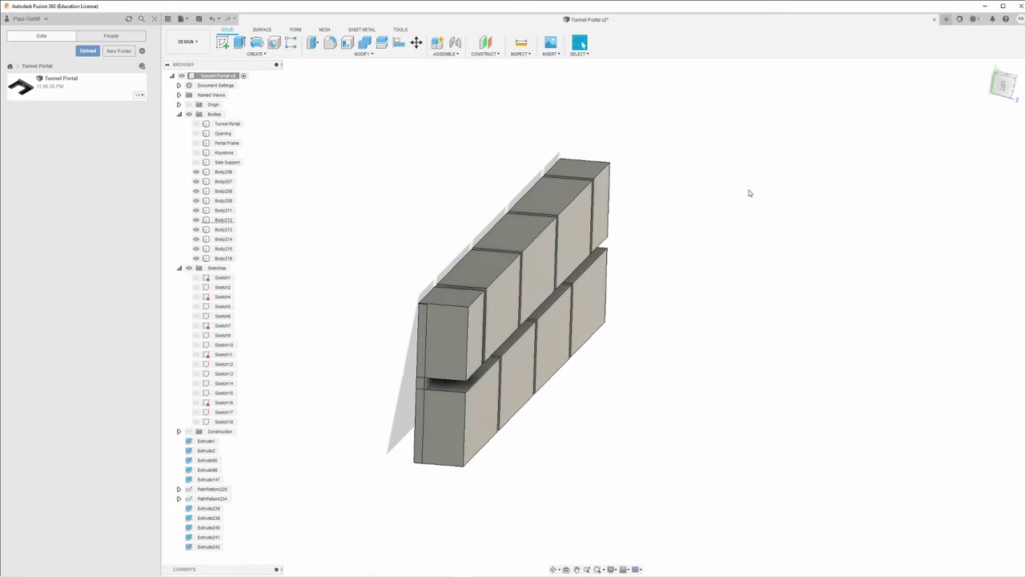
{"action": "middle_click_drag", "start_coordinate": [454, 241], "coordinate": [419, 227], "text": "shift"}
{"action": "scroll", "coordinate": [435, 233], "scroll_direction": "up", "scroll_amount": 5}
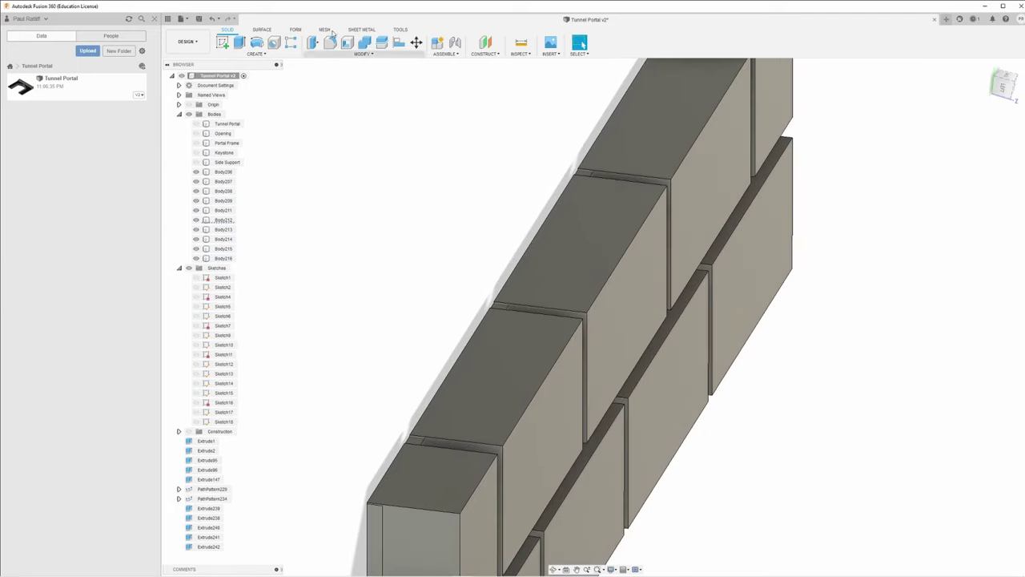
{"action": "left_click", "coordinate": [312, 42]}
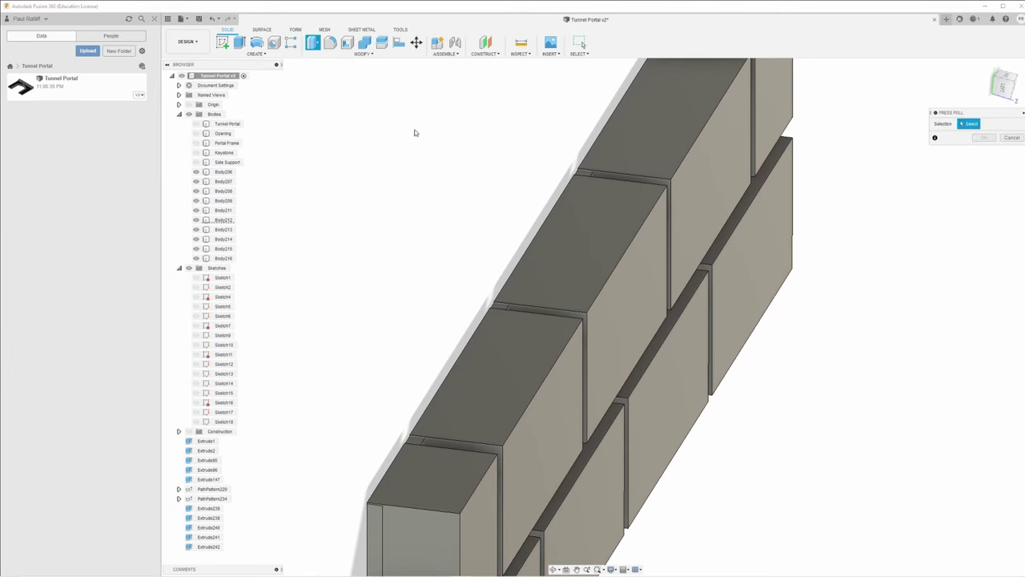
{"action": "left_click", "coordinate": [501, 306]}
{"action": "left_click_drag", "start_coordinate": [497, 298], "coordinate": [498, 297]}
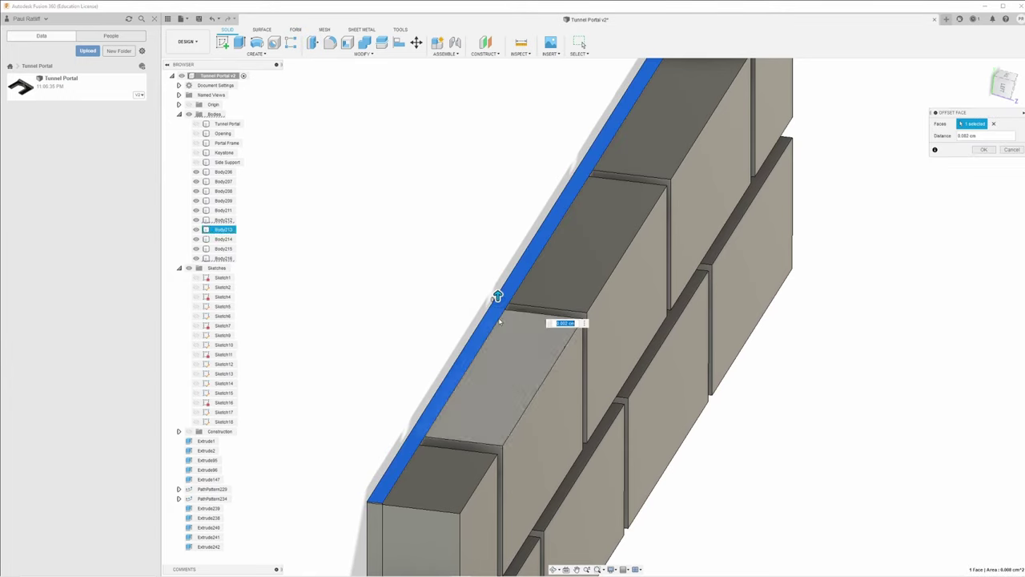
{"action": "left_click", "coordinate": [984, 149]}
{"action": "left_click", "coordinate": [633, 243]}
Measure the gap between the facing edges of an upper-row brick and a lower-row brick
{"action": "middle_click_drag", "start_coordinate": [568, 206], "coordinate": [515, 187], "text": "shift"}
{"action": "left_click", "coordinate": [519, 44]}
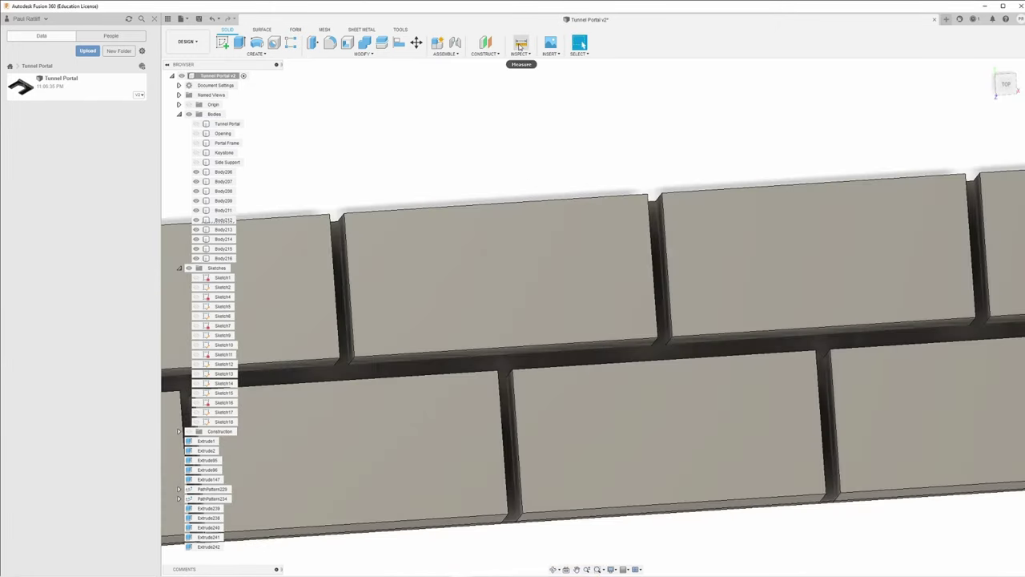
{"action": "left_click", "coordinate": [551, 348]}
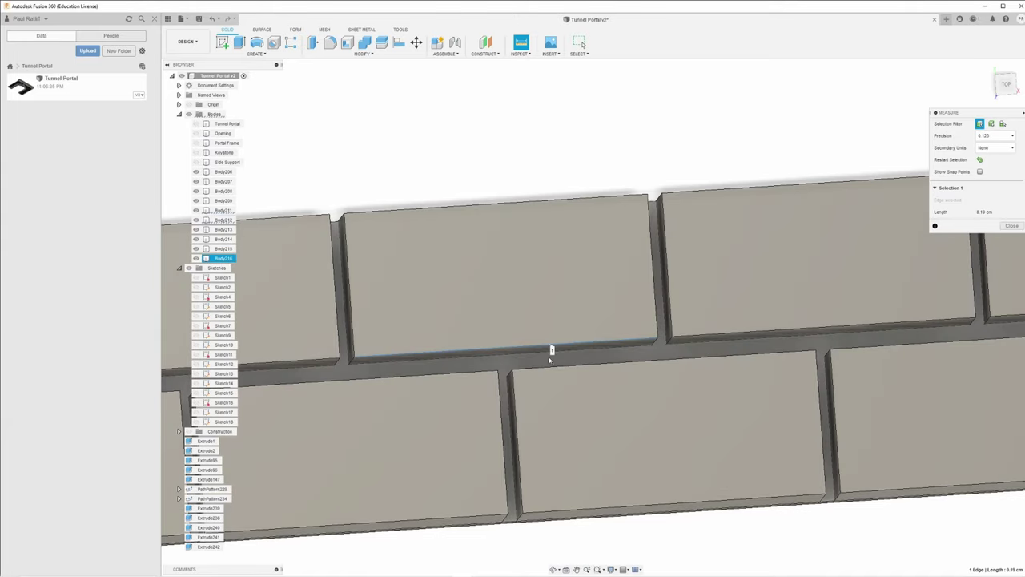
{"action": "left_click", "coordinate": [554, 370]}
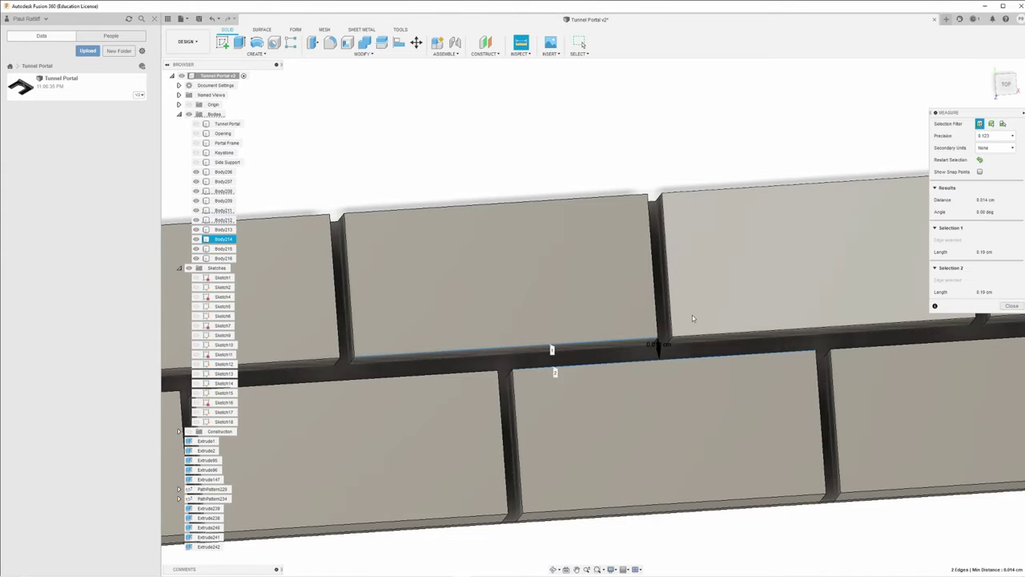
{"action": "left_click", "coordinate": [1012, 305]}
Offset the mortar slab's upper edge face outward past the top row by the 0.014 cm joint gap
{"action": "middle_click_drag", "start_coordinate": [669, 253], "coordinate": [705, 266], "text": "shift"}
{"action": "left_click", "coordinate": [312, 42]}
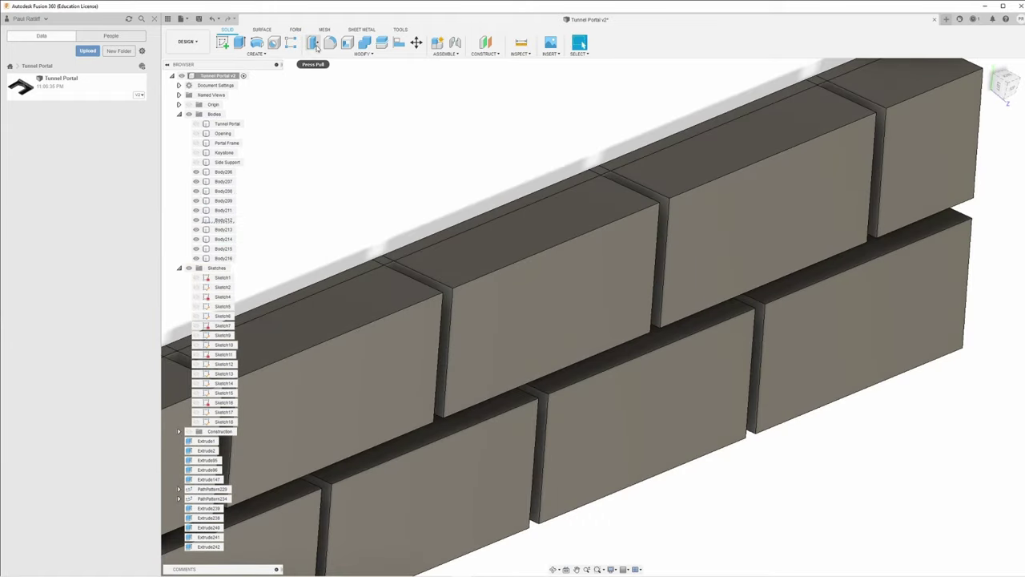
{"action": "left_click", "coordinate": [382, 253]}
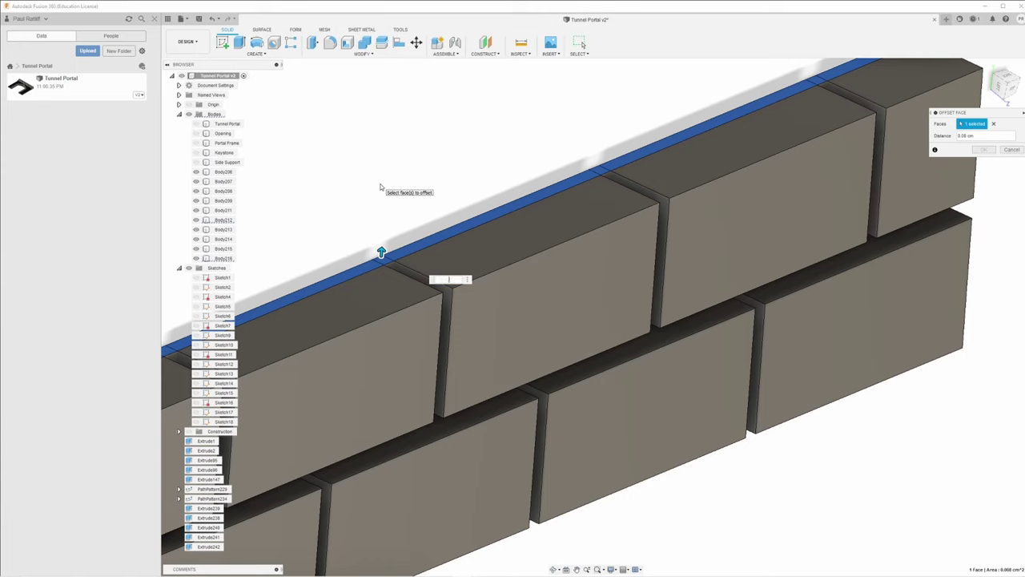
{"action": "key", "text": "Return"}
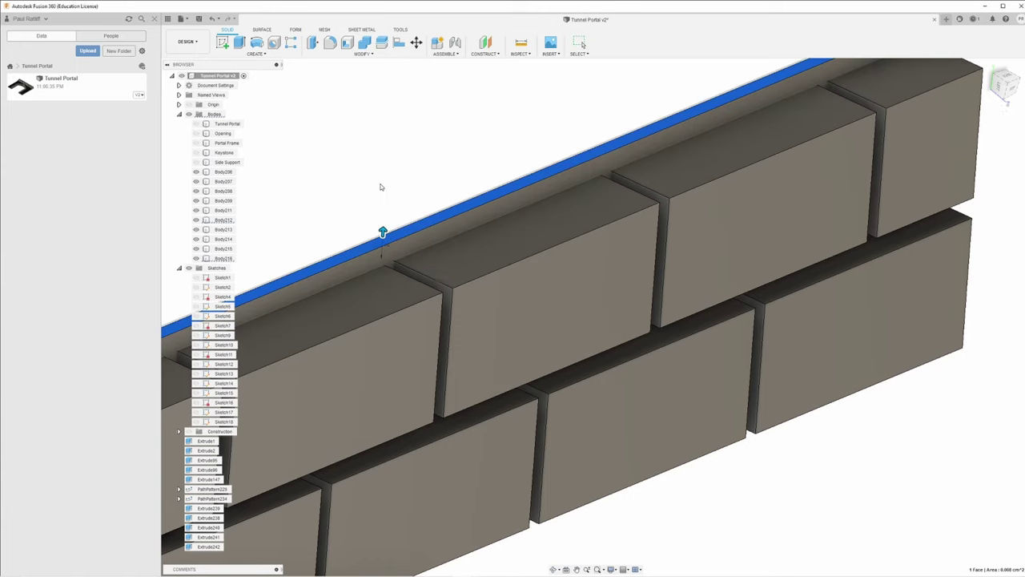
{"action": "key", "text": "Escape"}
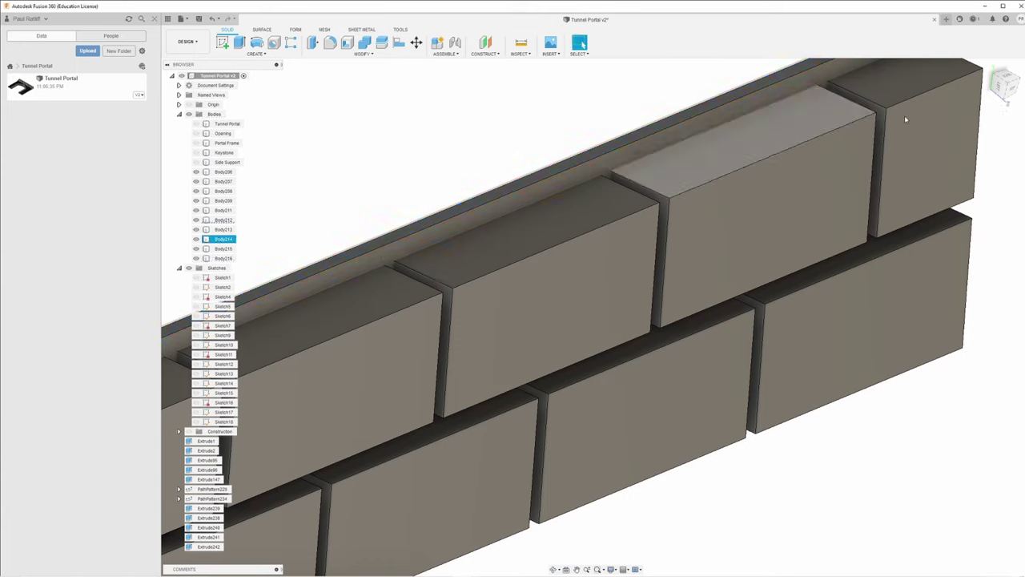
{"action": "left_click", "coordinate": [1011, 89]}
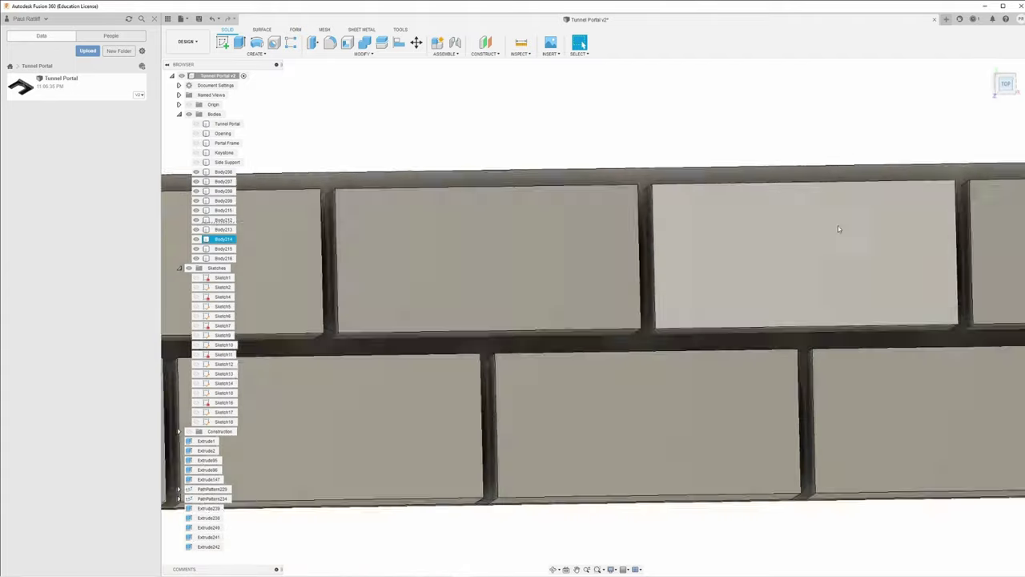
{"action": "middle_click_drag", "start_coordinate": [677, 232], "coordinate": [748, 261], "text": "shift"}
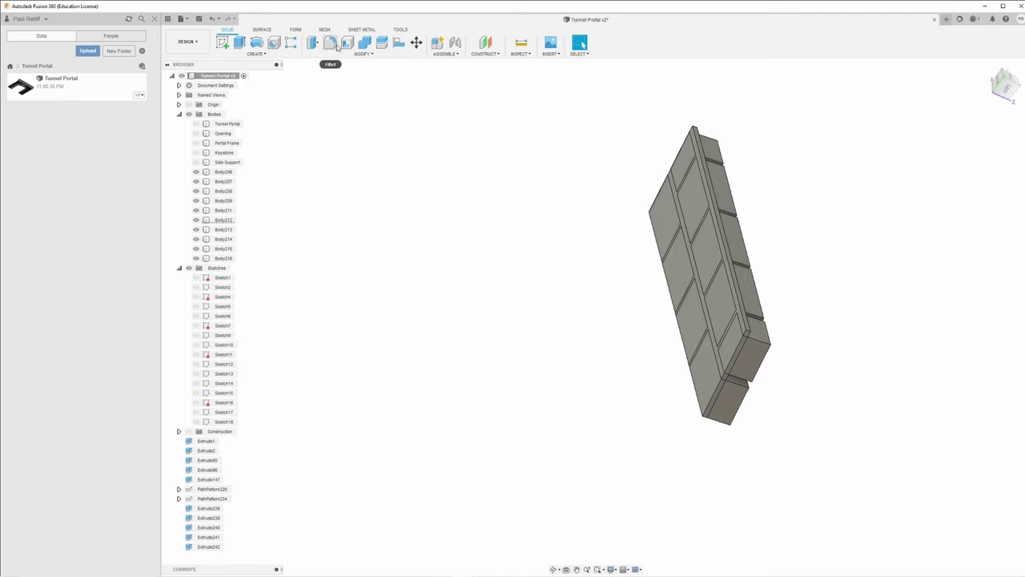
Combine the mortar slab as target with all nine brick bodies using the Join operation
{"action": "left_click", "coordinate": [365, 42]}
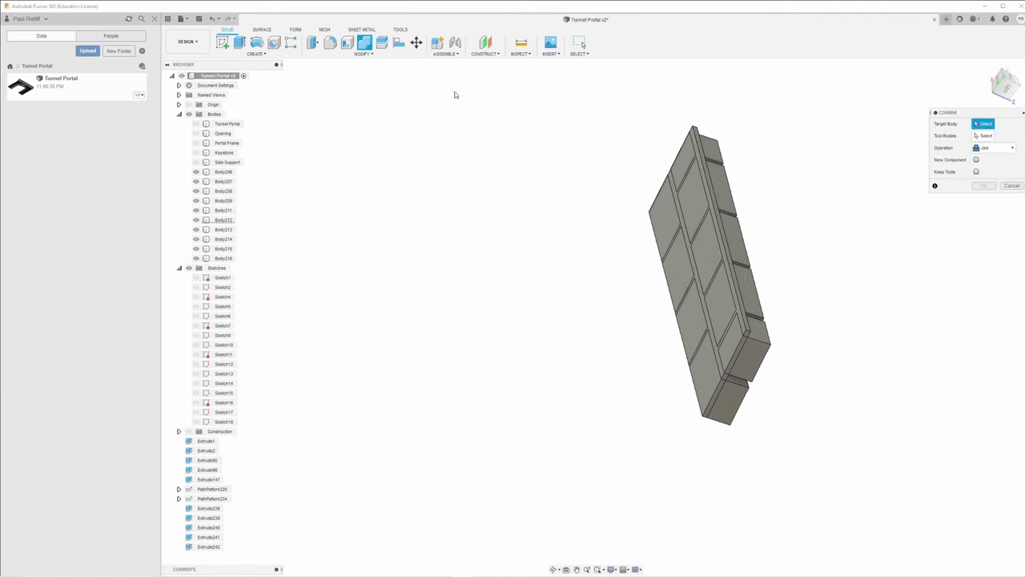
{"action": "left_click", "coordinate": [707, 182]}
{"action": "middle_click_drag", "start_coordinate": [594, 196], "coordinate": [547, 173], "text": "shift"}
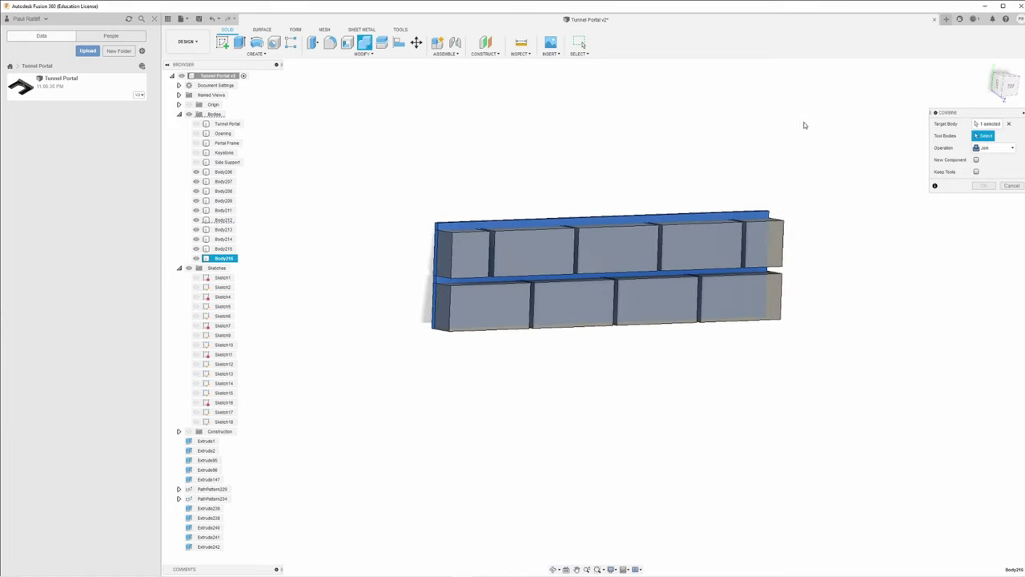
{"action": "left_click", "coordinate": [1008, 88]}
{"action": "left_click_drag", "start_coordinate": [826, 204], "coordinate": [377, 349]}
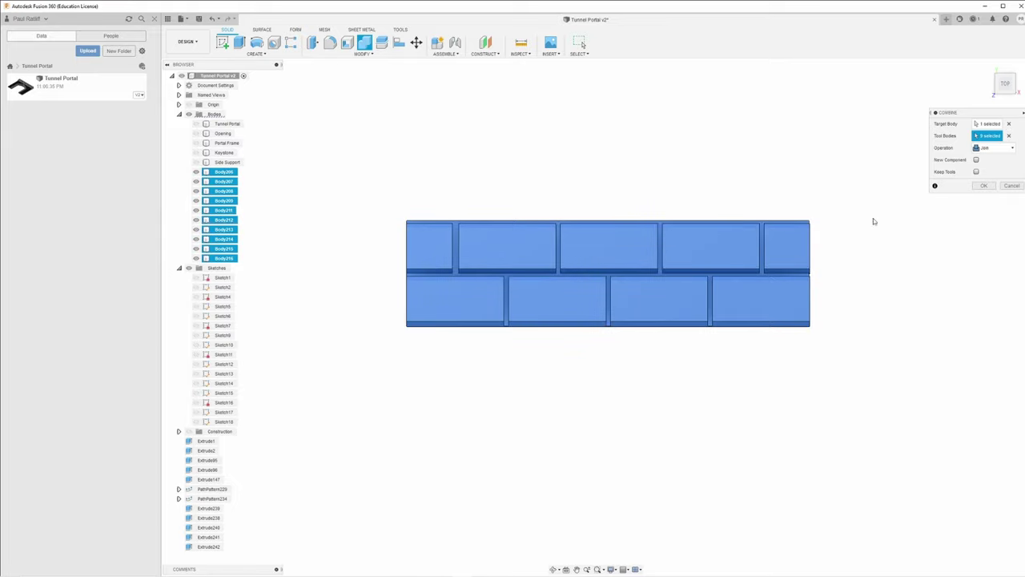
{"action": "left_click", "coordinate": [986, 186]}
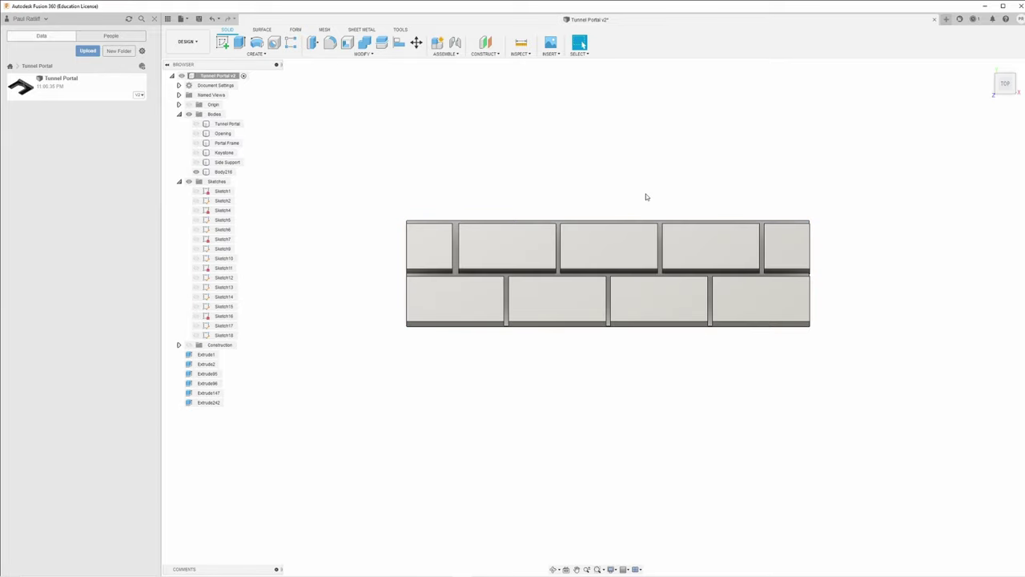
Rename the joined body Brick Texture and show the Side Support body
{"action": "left_click", "coordinate": [224, 172]}
{"action": "double_click", "coordinate": [226, 173]}
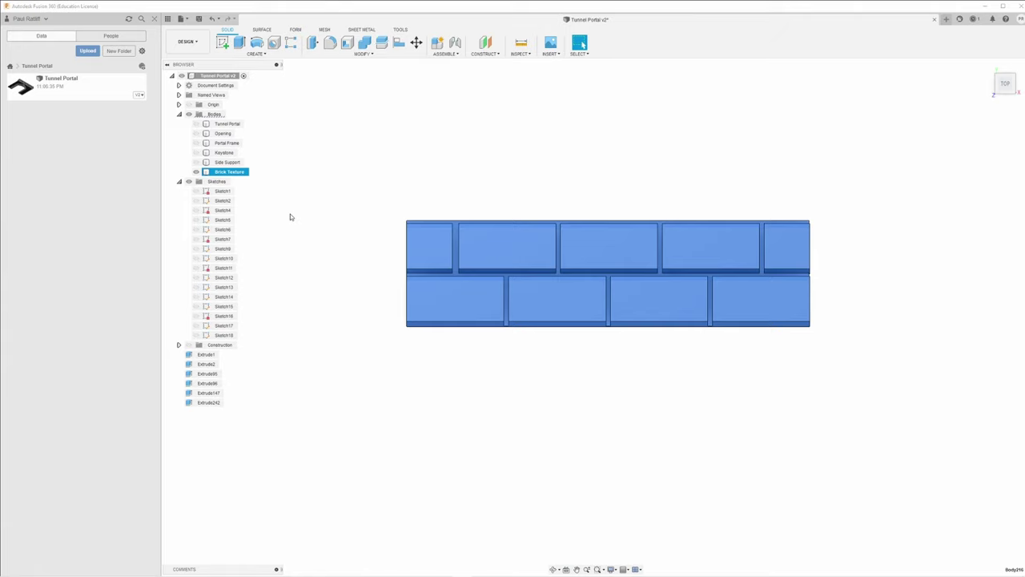
{"action": "left_click", "coordinate": [195, 161]}
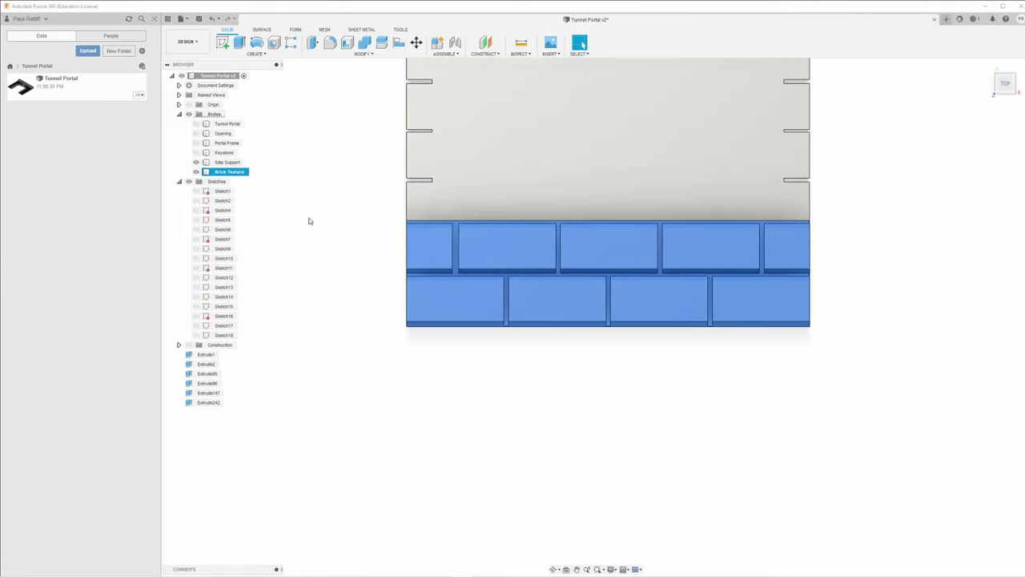
{"action": "scroll", "coordinate": [309, 221], "scroll_direction": "down", "scroll_amount": 2}
{"action": "left_click", "coordinate": [333, 269]}
{"action": "scroll", "coordinate": [340, 284], "scroll_direction": "down", "scroll_amount": 3}
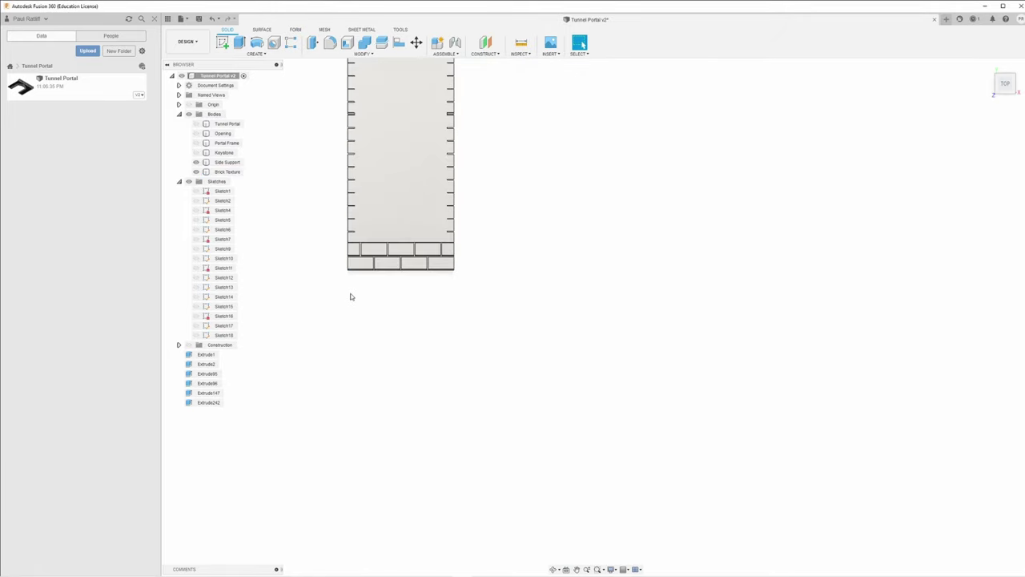
Start a sketch on the long plain face of the Side Support that has the Brick Texture at its lower end
{"action": "middle_click_drag", "start_coordinate": [340, 305], "coordinate": [454, 354], "text": "shift"}
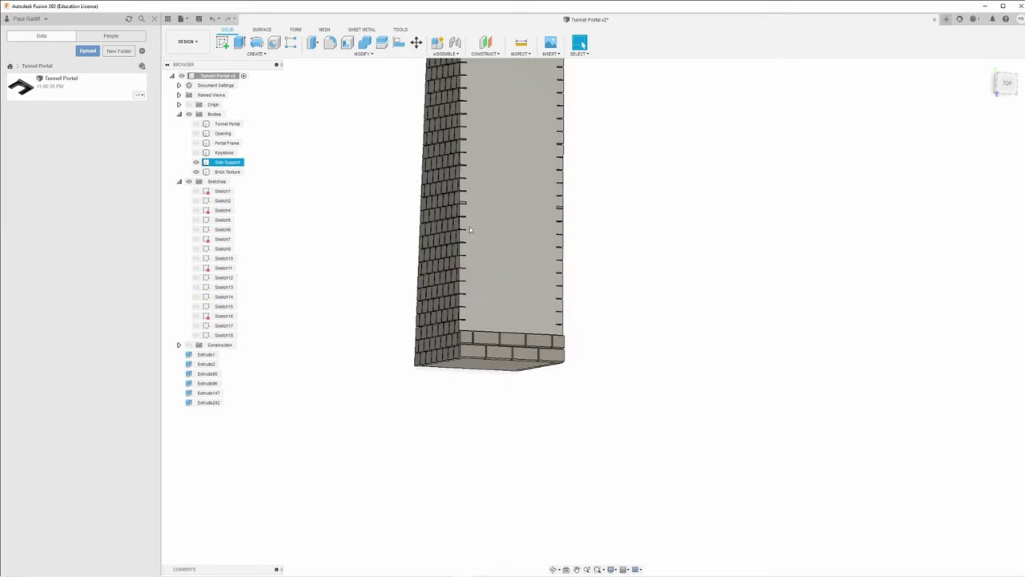
{"action": "middle_click_drag", "start_coordinate": [475, 317], "coordinate": [481, 281], "text": "shift"}
{"action": "scroll", "coordinate": [504, 304], "scroll_direction": "down", "scroll_amount": 3}
{"action": "left_click", "coordinate": [481, 281]}
{"action": "left_click", "coordinate": [223, 43]}
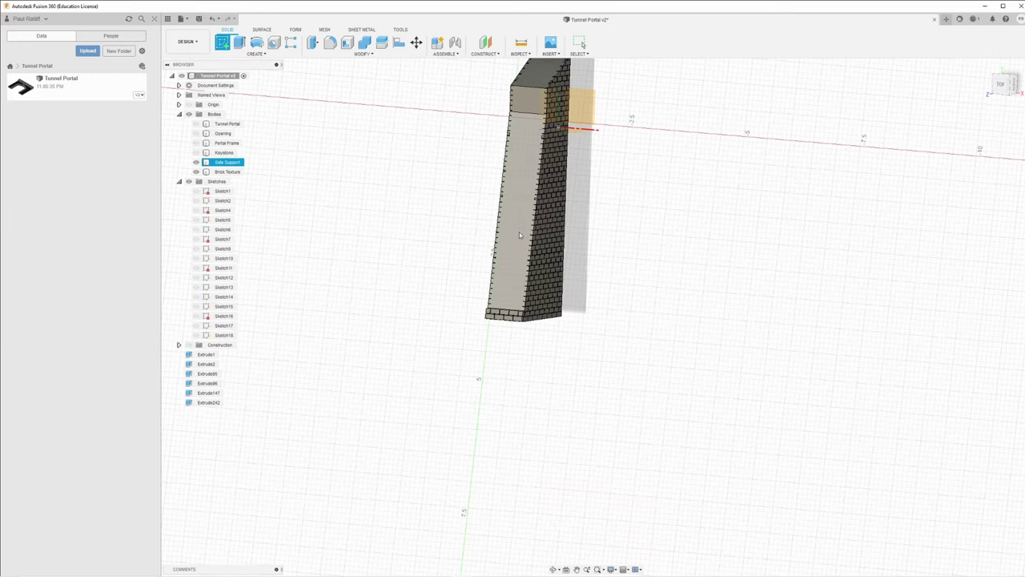
{"action": "left_click", "coordinate": [519, 232]}
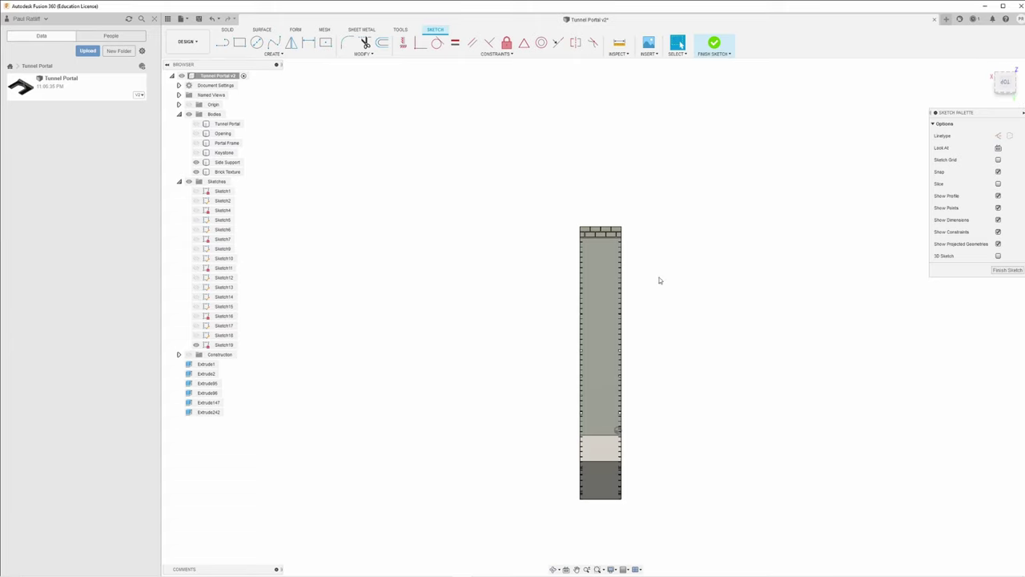
Sketch a line about 4 cm long down the plain face's brick-side edge to the support's bottom corner, and finish the sketch
{"action": "mouse_move", "coordinate": [614, 336]}
{"action": "middle_mouse_down", "text": "shift"}
{"action": "mouse_move", "coordinate": [592, 334]}
{"action": "mouse_move", "coordinate": [563, 290]}
{"action": "mouse_move", "coordinate": [476, 274]}
{"action": "mouse_move", "coordinate": [606, 355]}
{"action": "mouse_move", "coordinate": [580, 335]}
{"action": "mouse_move", "coordinate": [597, 343]}
{"action": "middle_mouse_up", "text": "shift"}
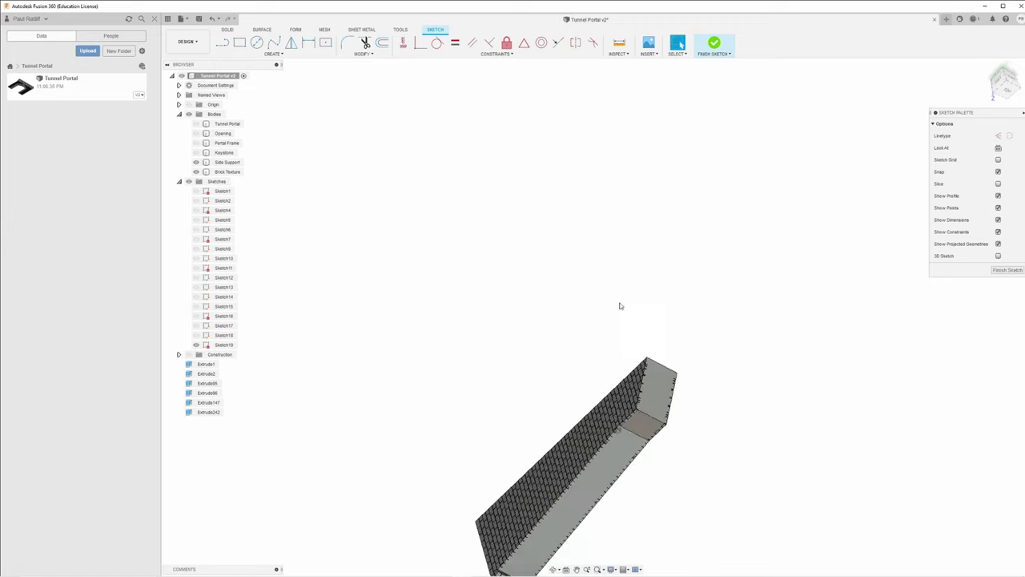
{"action": "left_click", "coordinate": [1007, 97]}
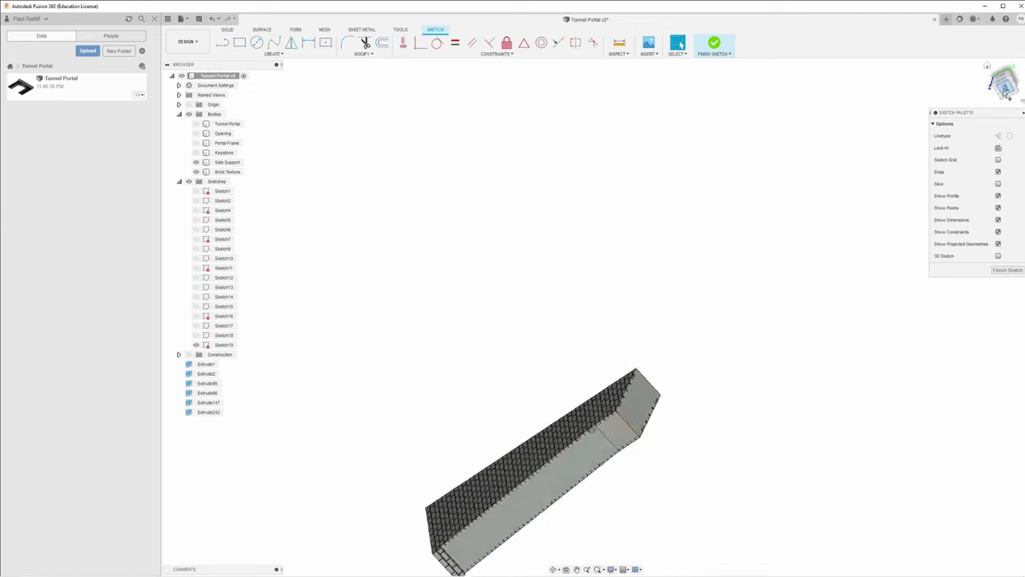
{"action": "left_click", "coordinate": [1014, 66]}
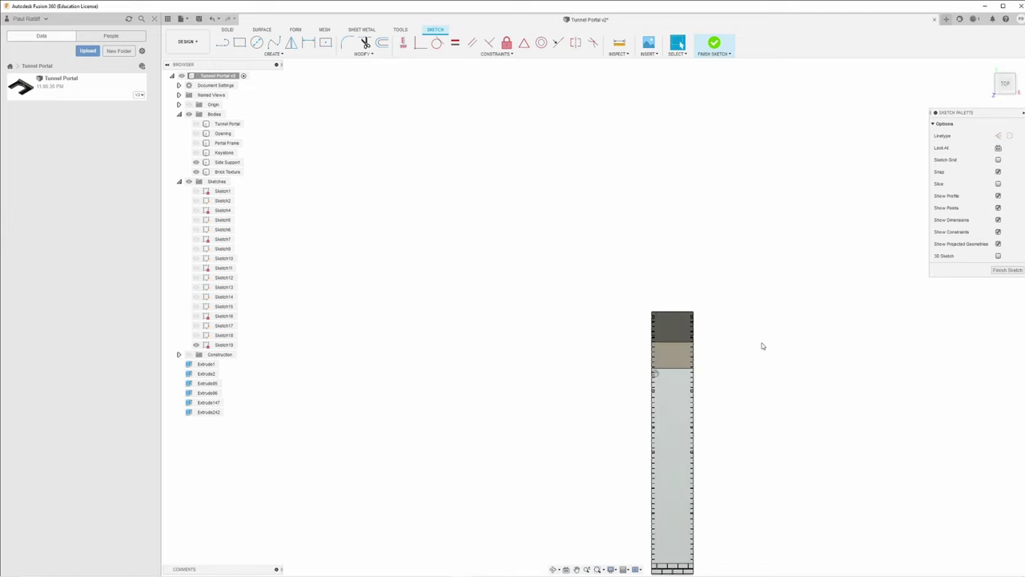
{"action": "middle_click_drag", "start_coordinate": [568, 238], "coordinate": [424, 217], "text": "shift"}
{"action": "left_click", "coordinate": [227, 46]}
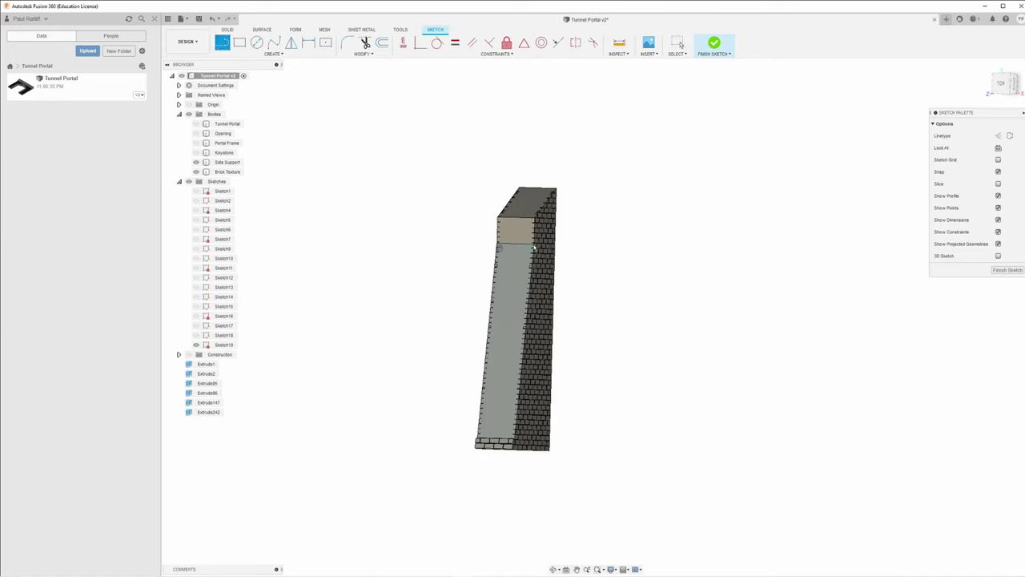
{"action": "scroll", "coordinate": [534, 248], "scroll_direction": "up", "scroll_amount": 5}
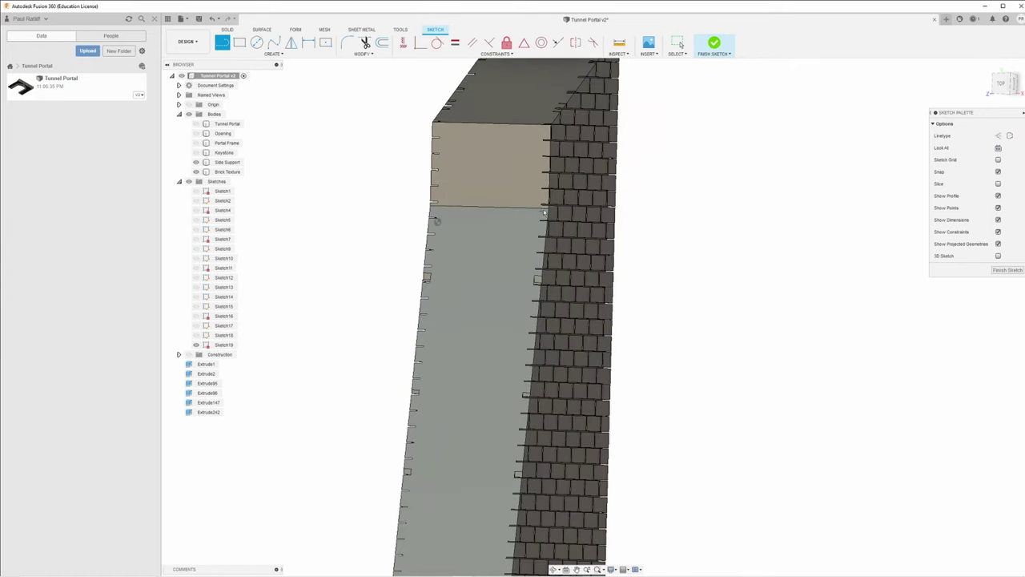
{"action": "left_click", "coordinate": [548, 210]}
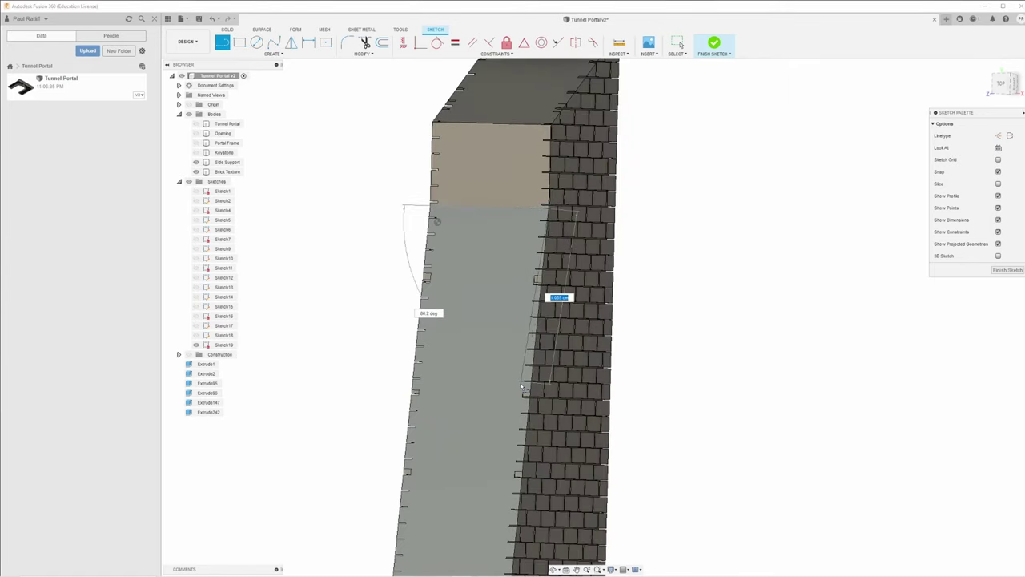
{"action": "scroll", "coordinate": [547, 160], "scroll_direction": "up", "scroll_amount": 3}
{"action": "scroll", "coordinate": [548, 160], "scroll_direction": "down", "scroll_amount": 2}
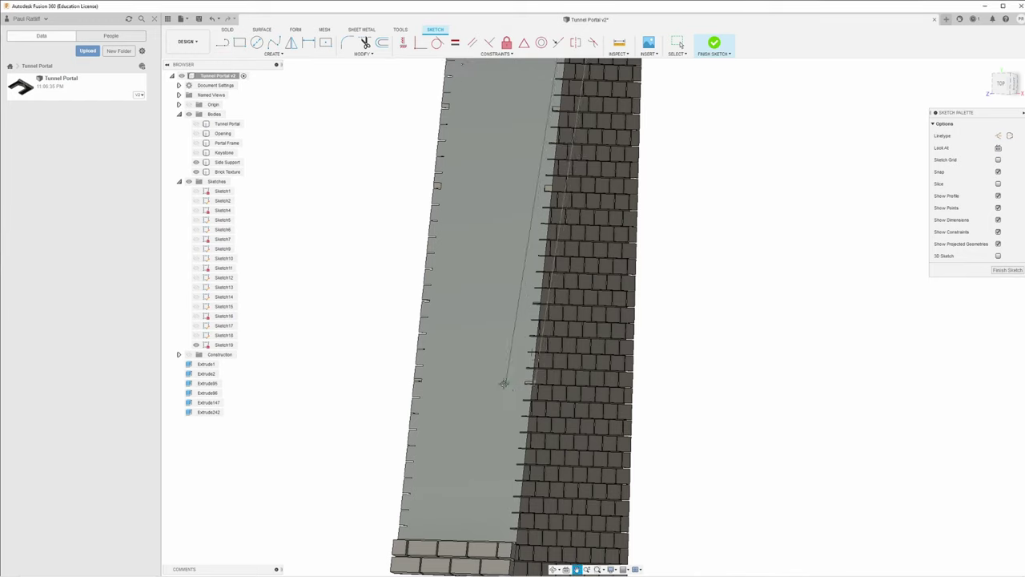
{"action": "scroll", "coordinate": [513, 368], "scroll_direction": "down", "scroll_amount": 3}
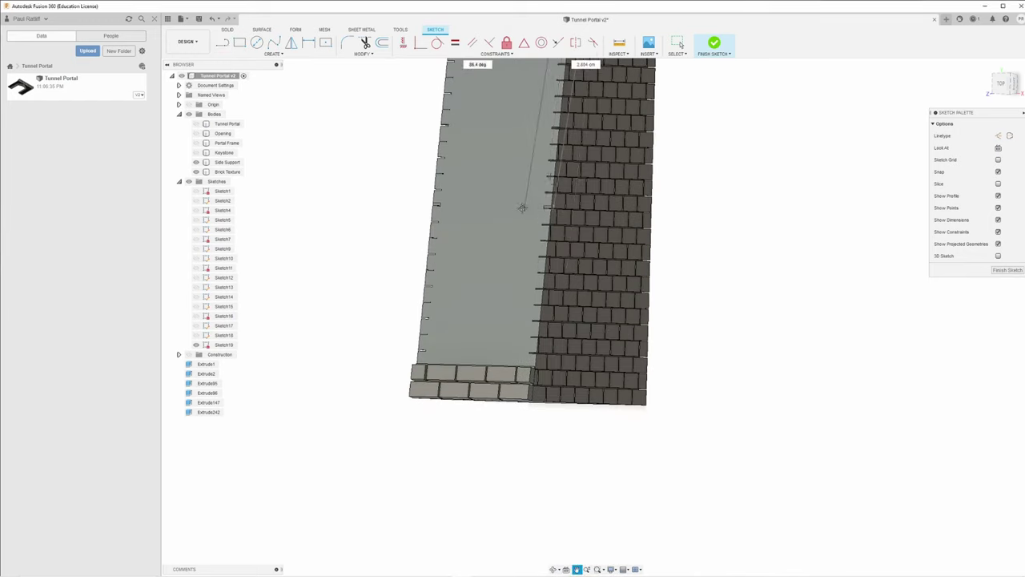
{"action": "left_click", "coordinate": [535, 405]}
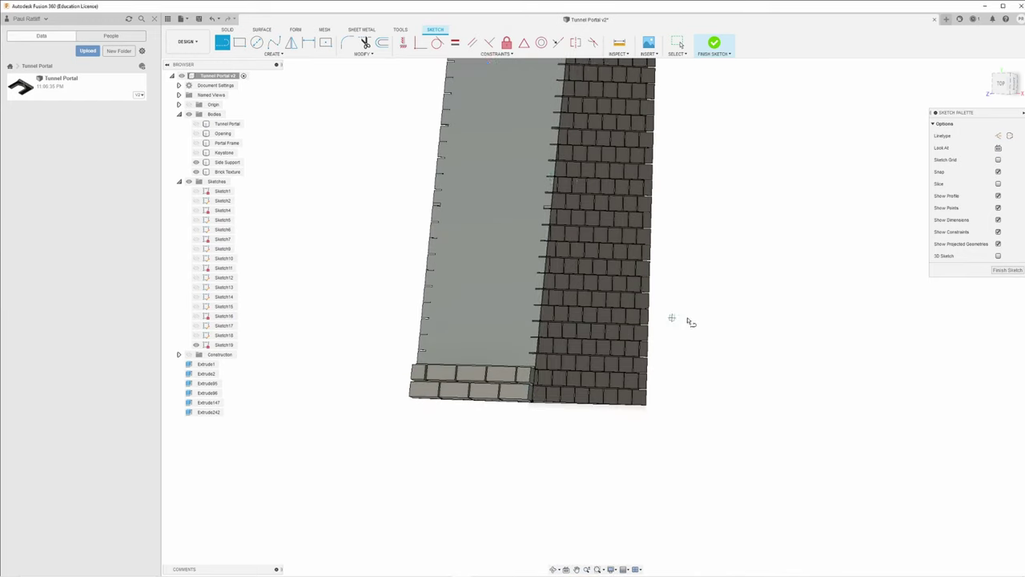
{"action": "left_click", "coordinate": [1007, 270]}
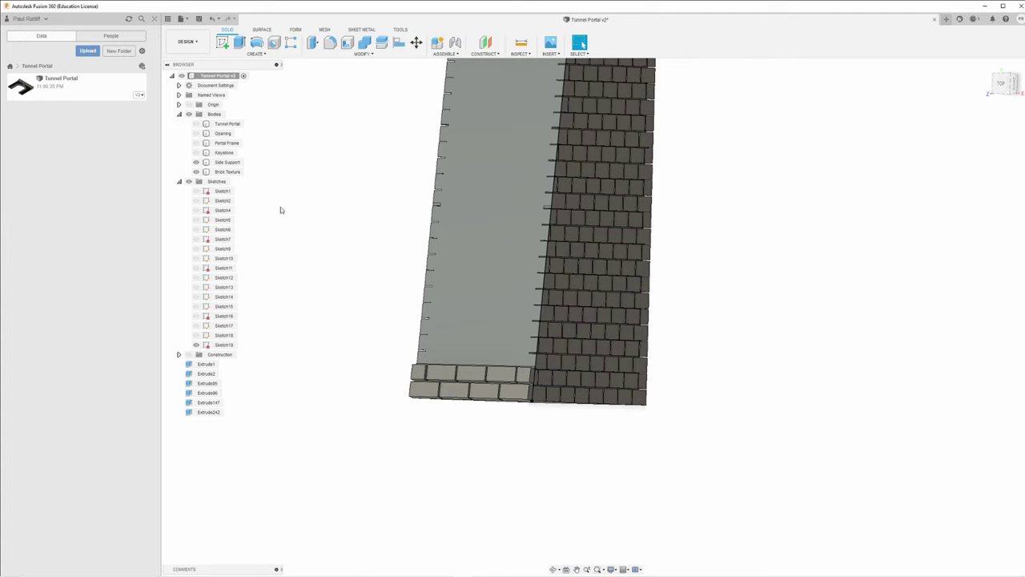
Start a Pattern on Path of the Brick Texture body with the new sketch line as the path
{"action": "left_click", "coordinate": [254, 54]}
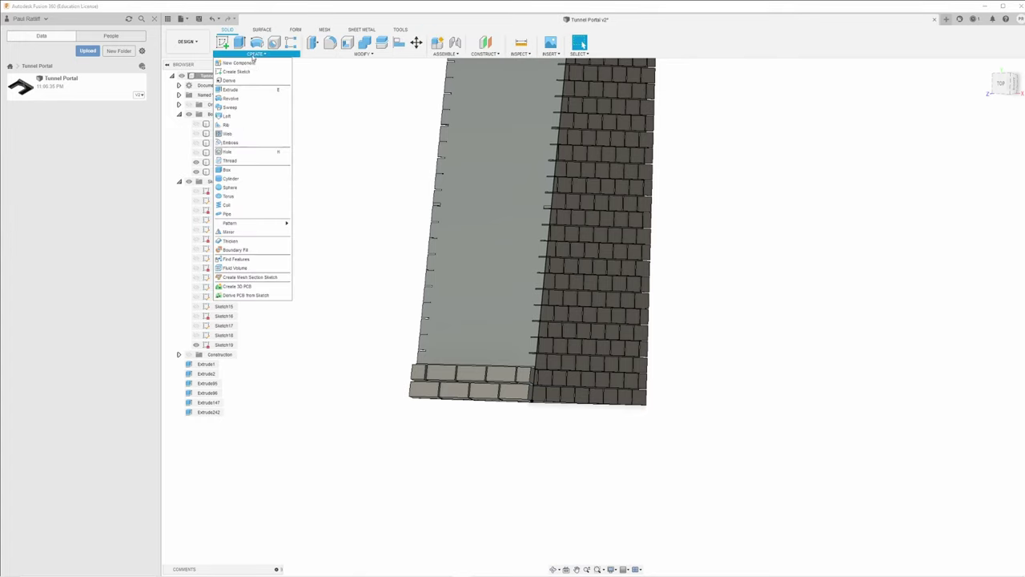
{"action": "mouse_move", "coordinate": [273, 227]}
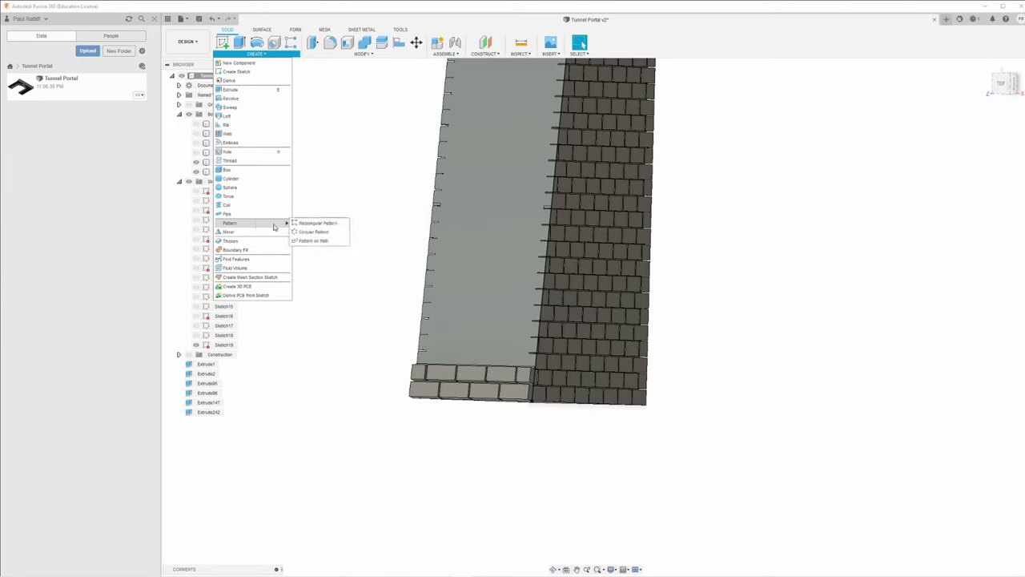
{"action": "left_click", "coordinate": [312, 242]}
{"action": "left_click", "coordinate": [469, 370]}
{"action": "left_click", "coordinate": [981, 136]}
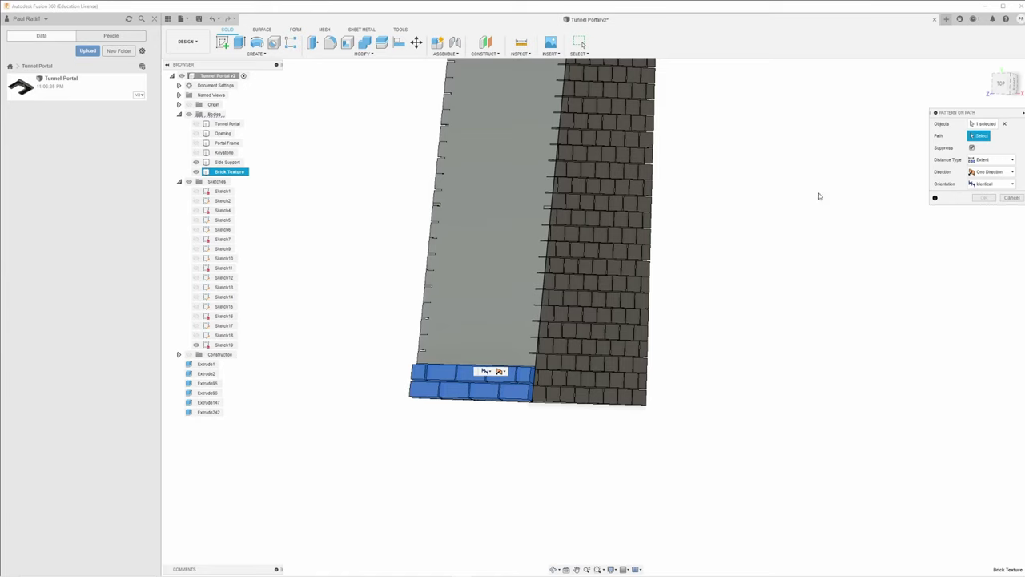
{"action": "left_click", "coordinate": [554, 195]}
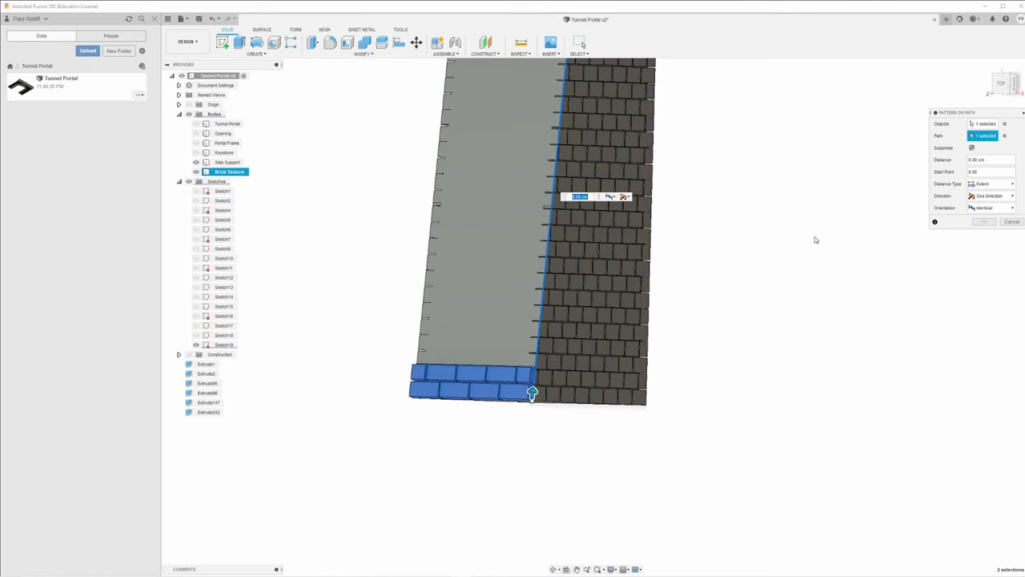
Extend the pattern distance to 3.77 cm so the last copy reaches the upper end of the path line
{"action": "scroll", "coordinate": [806, 224], "scroll_direction": "down", "scroll_amount": 5}
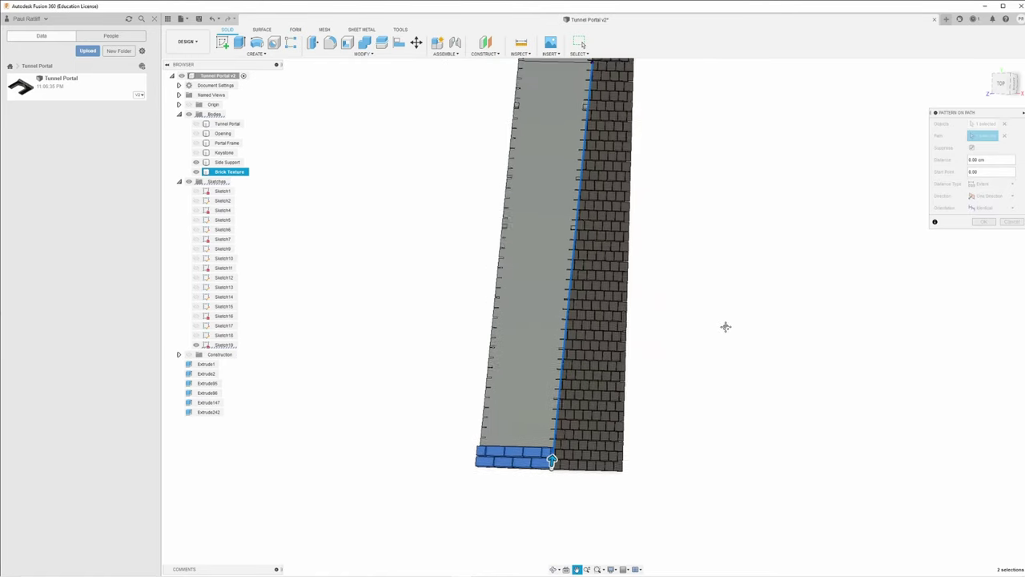
{"action": "left_click_drag", "start_coordinate": [514, 537], "coordinate": [551, 161]}
{"action": "scroll", "coordinate": [551, 162], "scroll_direction": "up", "scroll_amount": 5}
{"action": "middle_click_drag", "start_coordinate": [572, 120], "coordinate": [550, 231]}
{"action": "left_click_drag", "start_coordinate": [513, 282], "coordinate": [508, 267]}
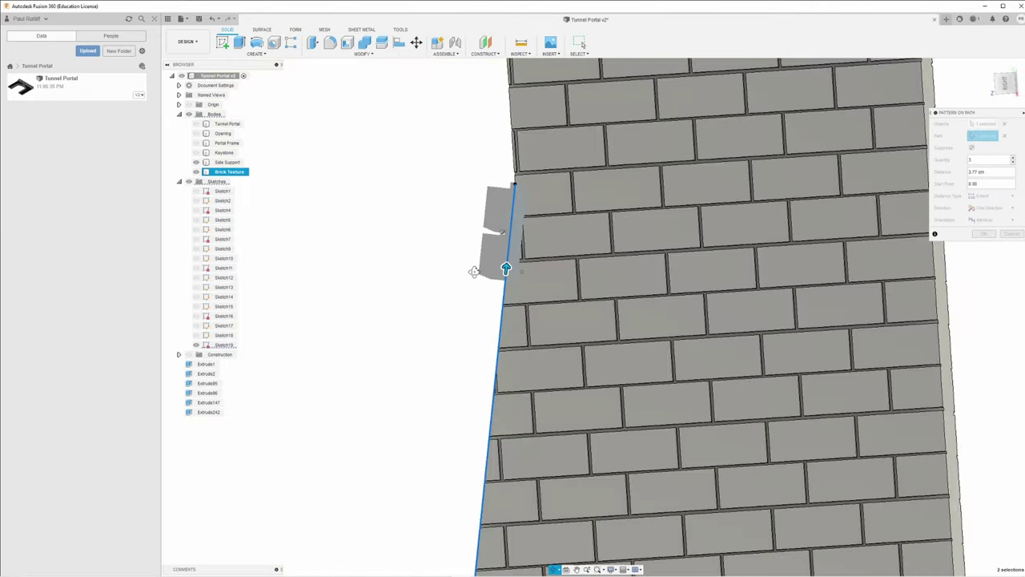
{"action": "middle_click_drag", "start_coordinate": [474, 271], "coordinate": [497, 253], "text": "shift"}
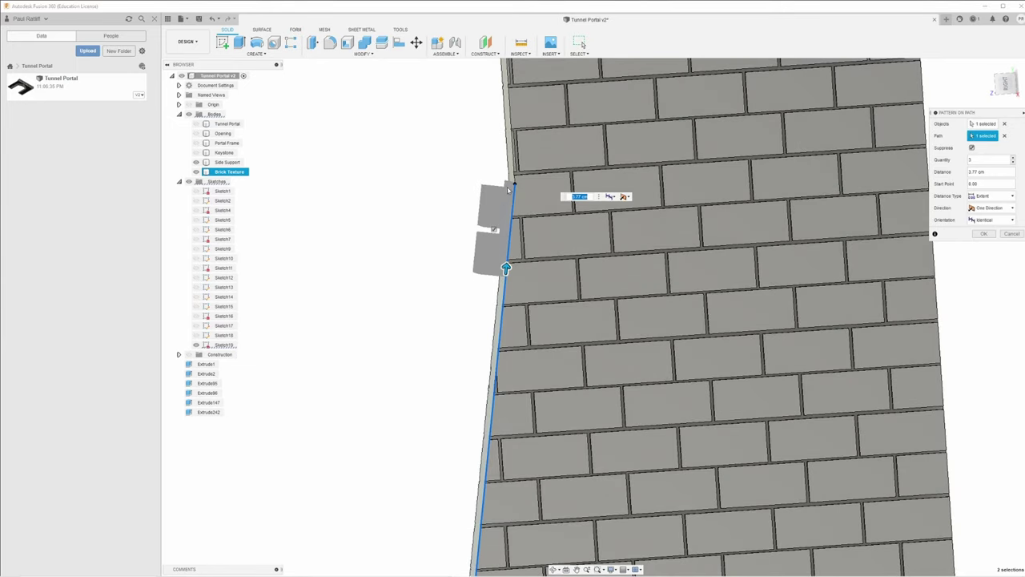
Set the pattern quantity to 19 so the brick copies close up along the edge, and create the pattern
{"action": "middle_click_drag", "start_coordinate": [527, 275], "coordinate": [563, 284], "text": "shift"}
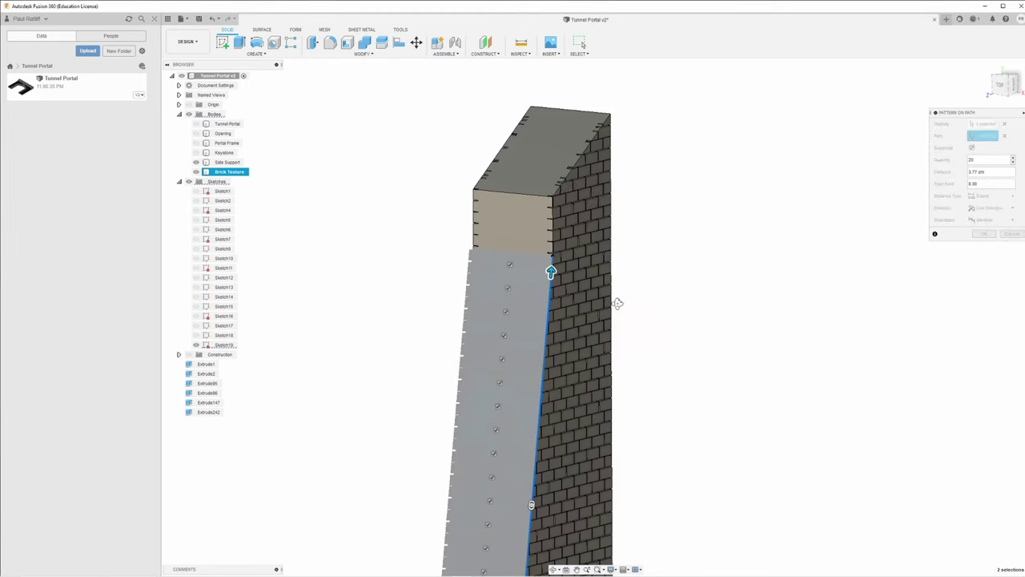
{"action": "middle_click_drag", "start_coordinate": [626, 309], "coordinate": [581, 304], "text": "shift"}
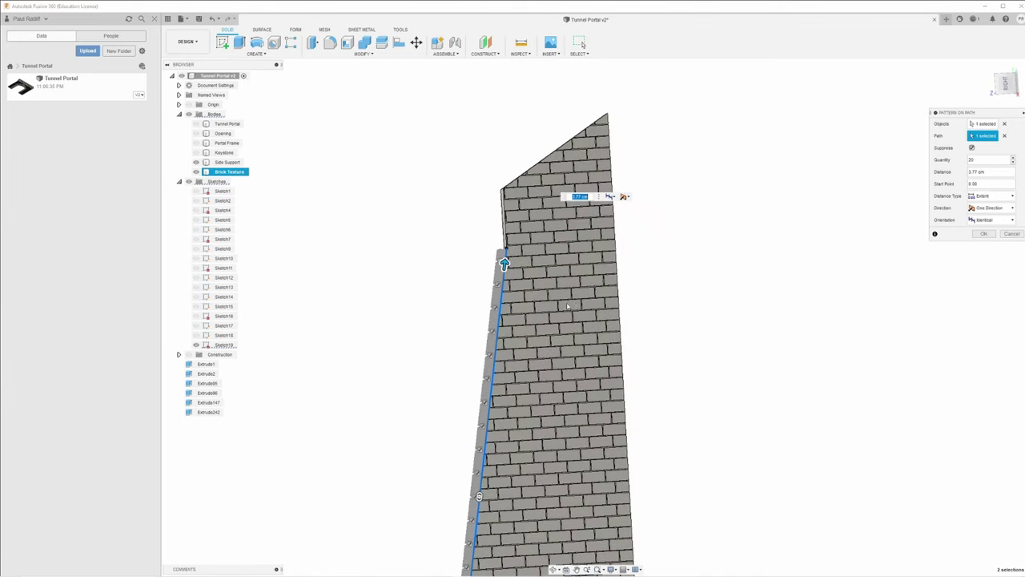
{"action": "scroll", "coordinate": [569, 306], "scroll_direction": "up", "scroll_amount": 4}
{"action": "left_click", "coordinate": [1013, 163]}
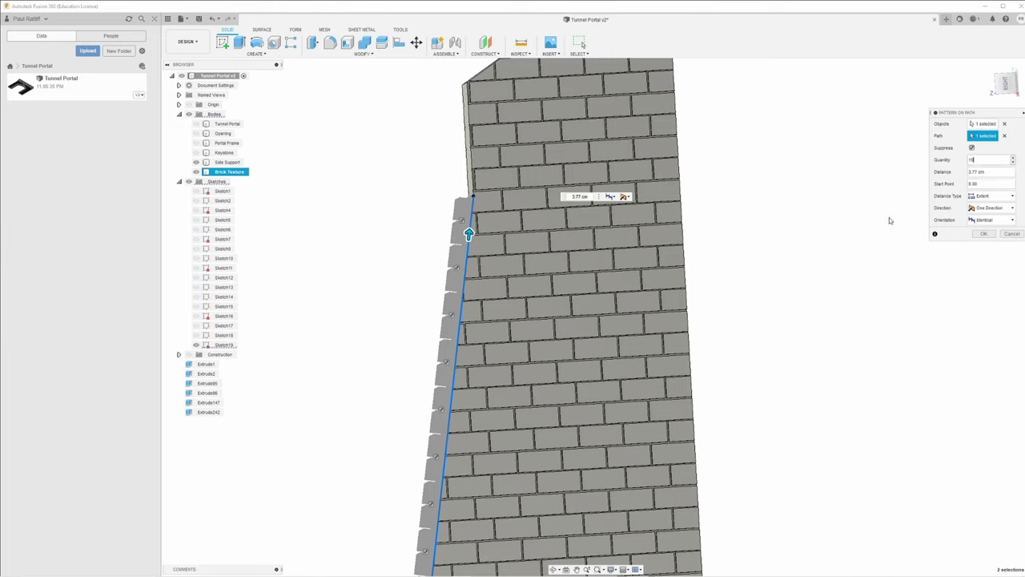
{"action": "left_click", "coordinate": [1013, 163]}
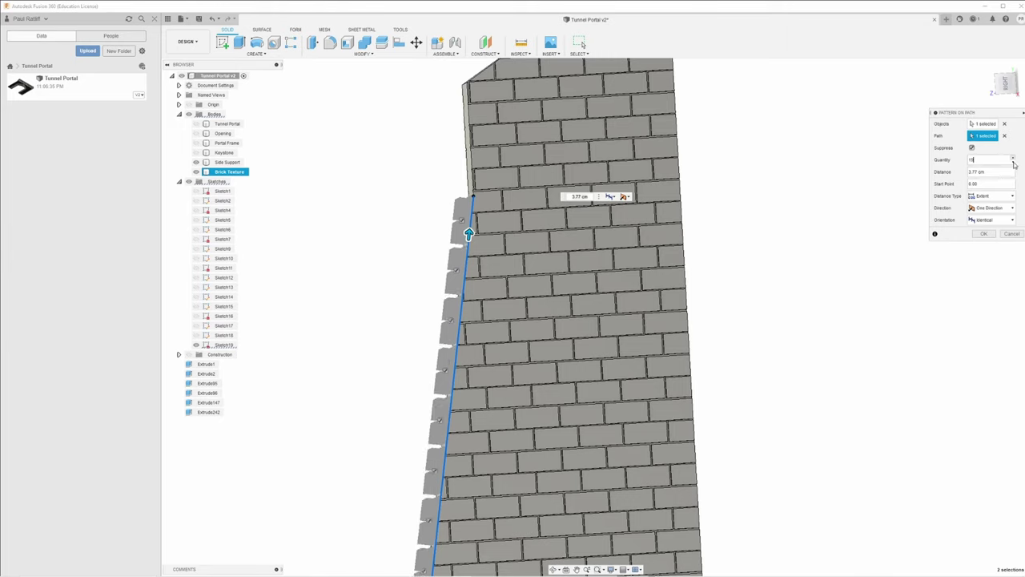
{"action": "left_click", "coordinate": [1014, 158]}
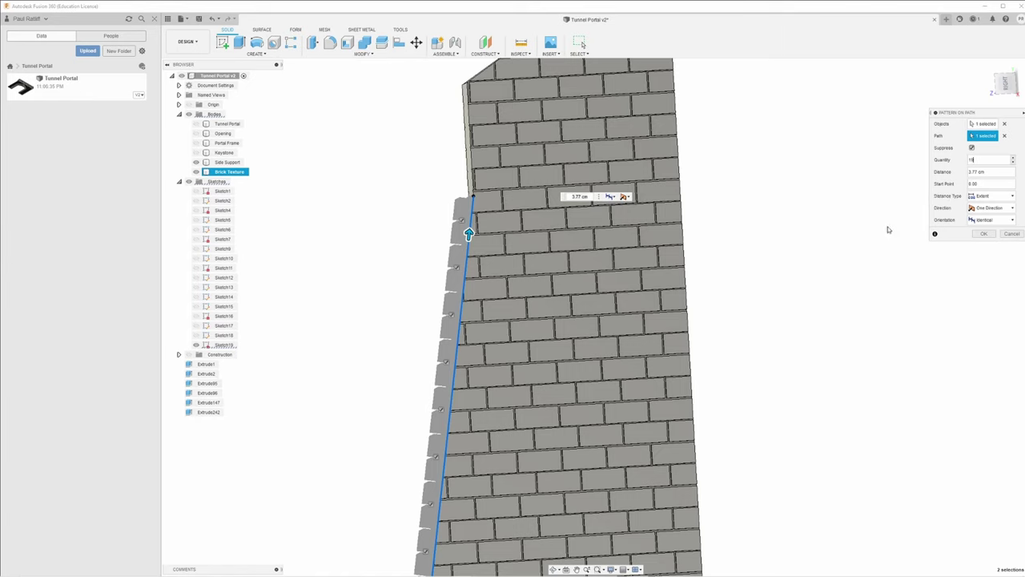
{"action": "left_click", "coordinate": [982, 234]}
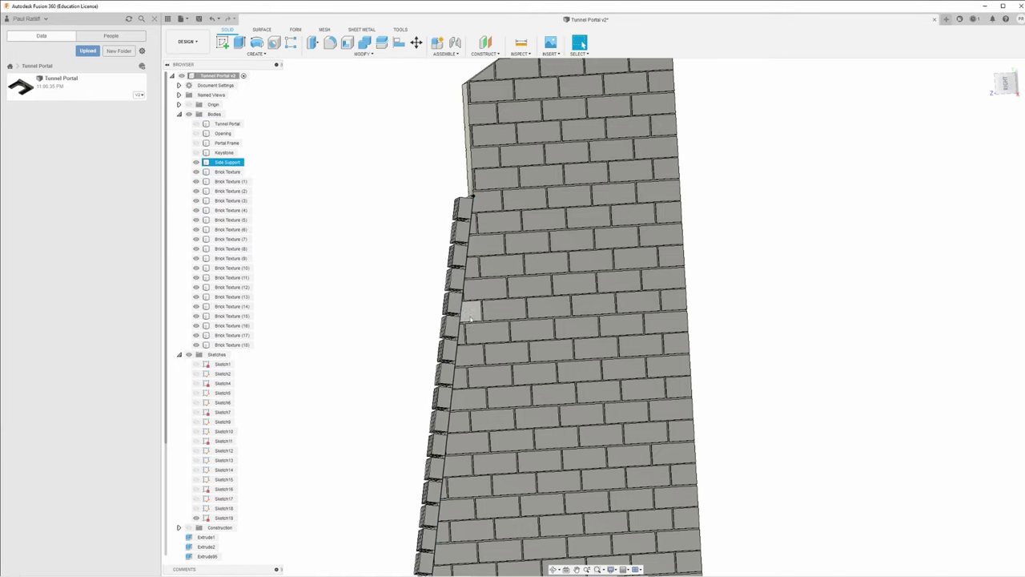
Delete Sketch19, which holds the path line along the Side Support's sloped edge
{"action": "left_click", "coordinate": [468, 266]}
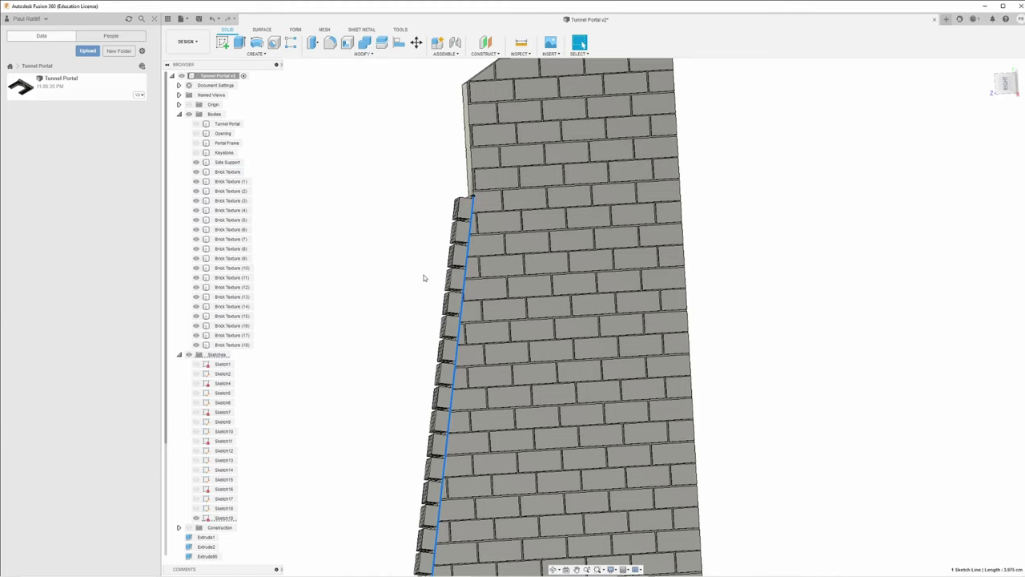
{"action": "right_click", "coordinate": [221, 517]}
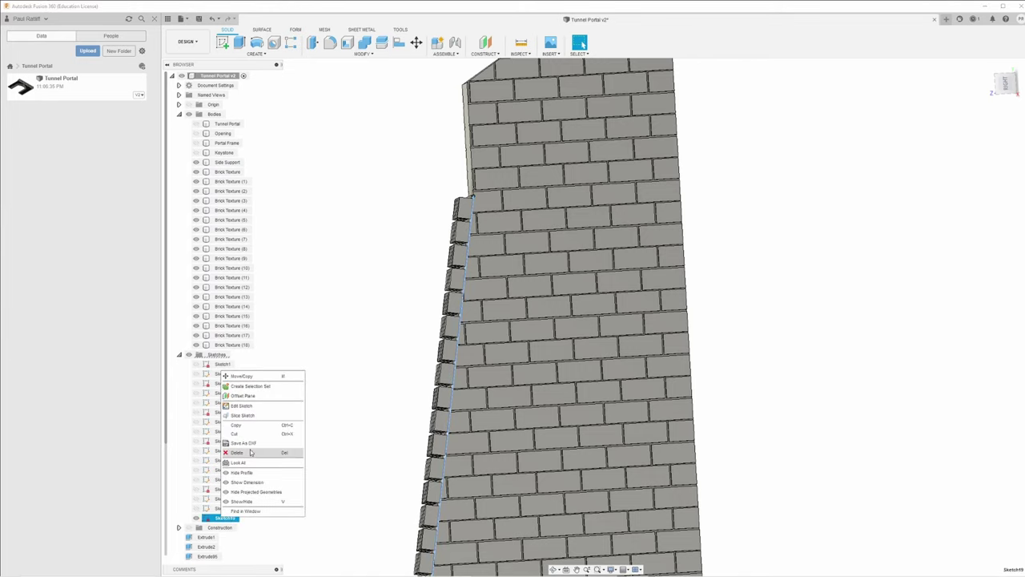
{"action": "left_click", "coordinate": [249, 453]}
Examine how the patterned bricks line up with the side-face brick rows and where they end below the plain upper face
{"action": "middle_click_drag", "start_coordinate": [332, 446], "coordinate": [394, 447], "text": "shift"}
{"action": "scroll", "coordinate": [395, 447], "scroll_direction": "down", "scroll_amount": 6}
{"action": "middle_click_drag", "start_coordinate": [515, 427], "coordinate": [685, 274]}
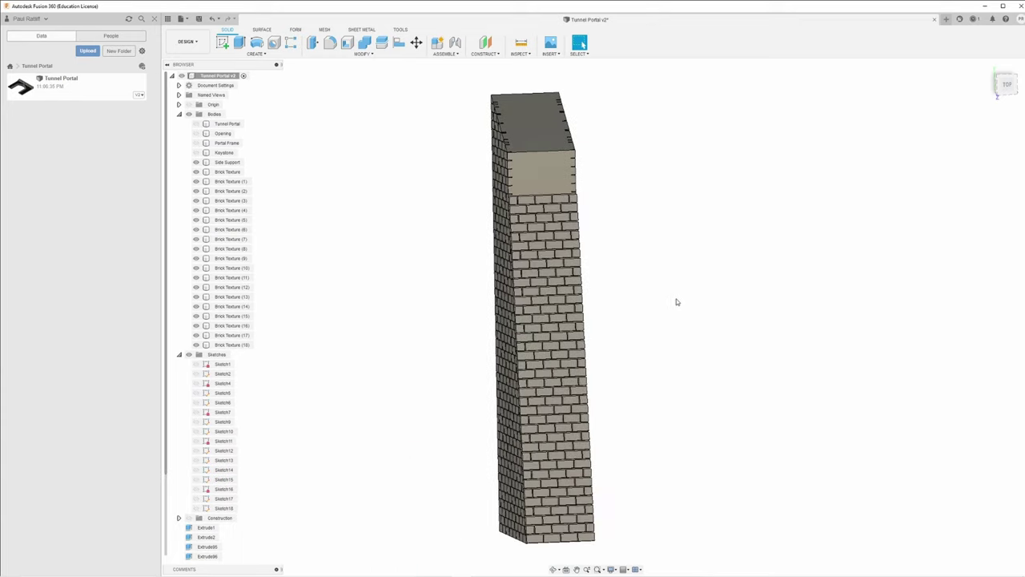
{"action": "middle_click_drag", "start_coordinate": [483, 277], "coordinate": [552, 296], "text": "shift"}
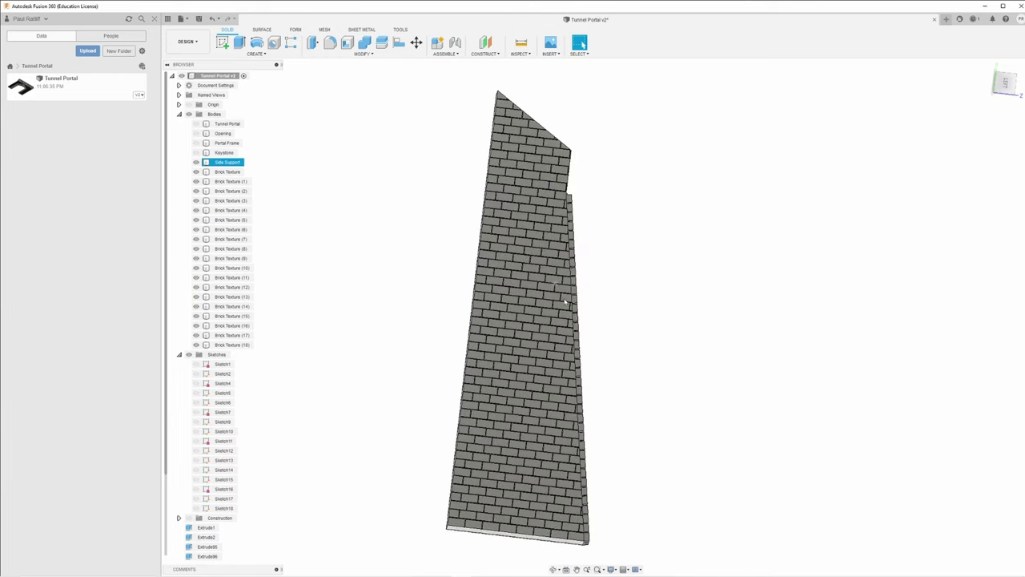
{"action": "scroll", "coordinate": [564, 302], "scroll_direction": "up", "scroll_amount": 5}
{"action": "middle_click_drag", "start_coordinate": [652, 392], "coordinate": [528, 366]}
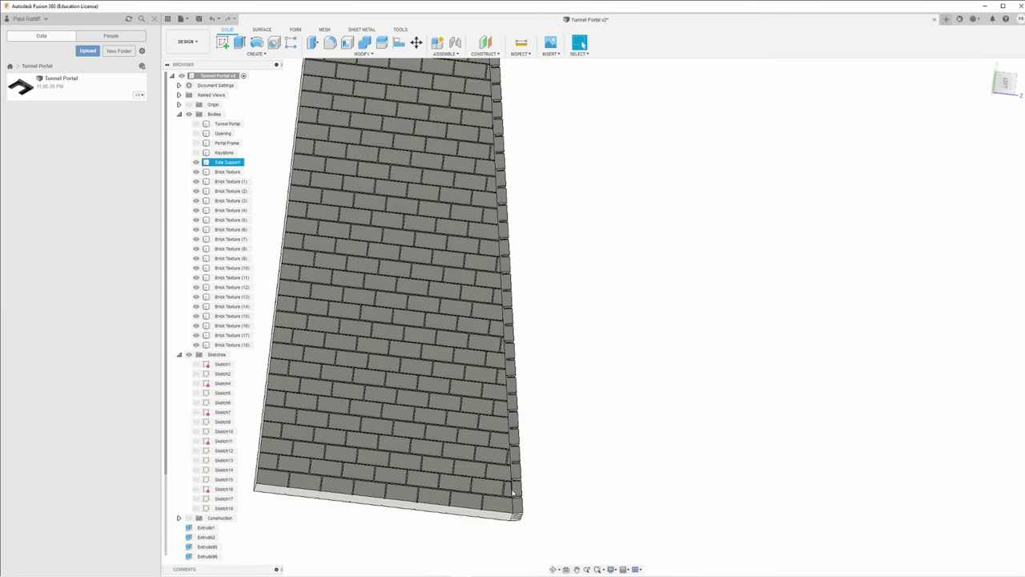
{"action": "left_click", "coordinate": [1006, 84]}
{"action": "middle_click_drag", "start_coordinate": [593, 320], "coordinate": [661, 294]}
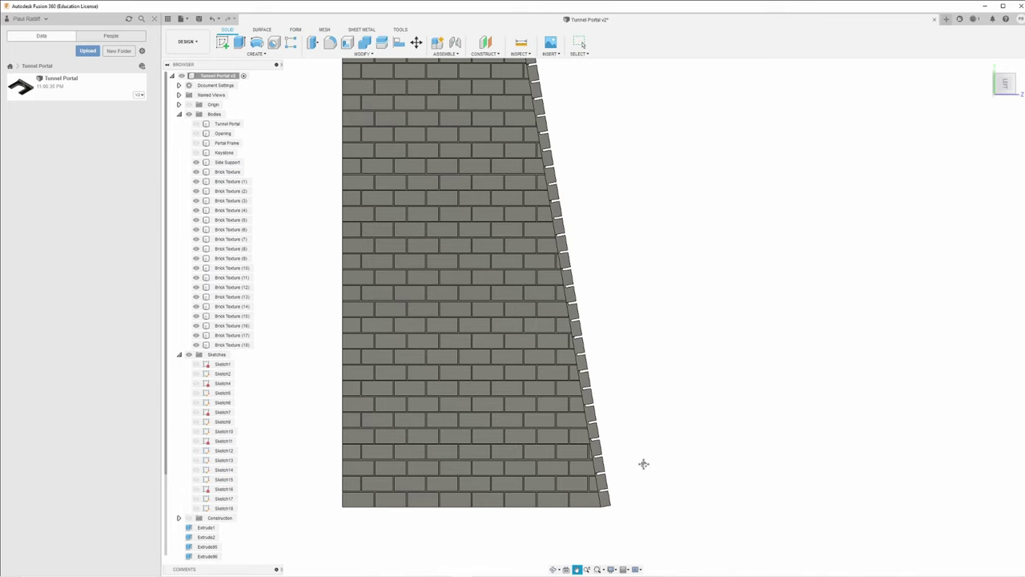
{"action": "scroll", "coordinate": [632, 408], "scroll_direction": "up", "scroll_amount": 5}
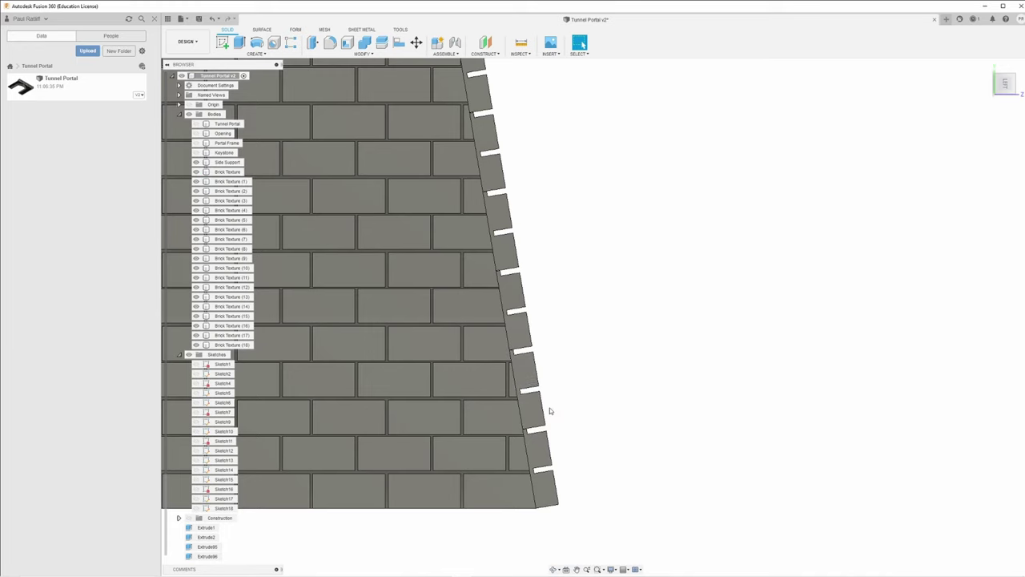
{"action": "scroll", "coordinate": [550, 412], "scroll_direction": "up", "scroll_amount": 5}
{"action": "middle_click_drag", "start_coordinate": [570, 412], "coordinate": [613, 391]}
{"action": "scroll", "coordinate": [632, 393], "scroll_direction": "down", "scroll_amount": 5}
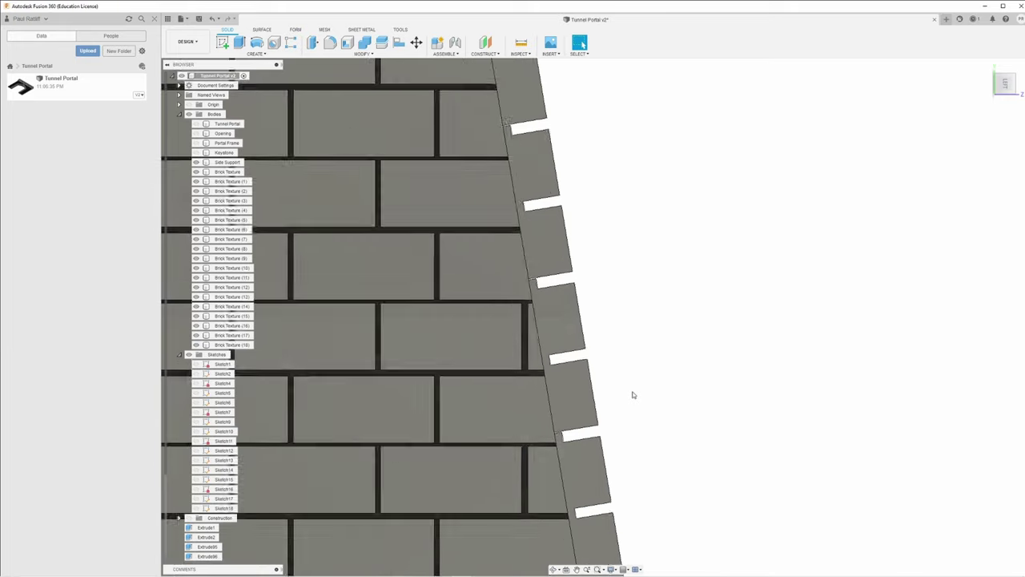
{"action": "scroll", "coordinate": [633, 394], "scroll_direction": "down", "scroll_amount": 4}
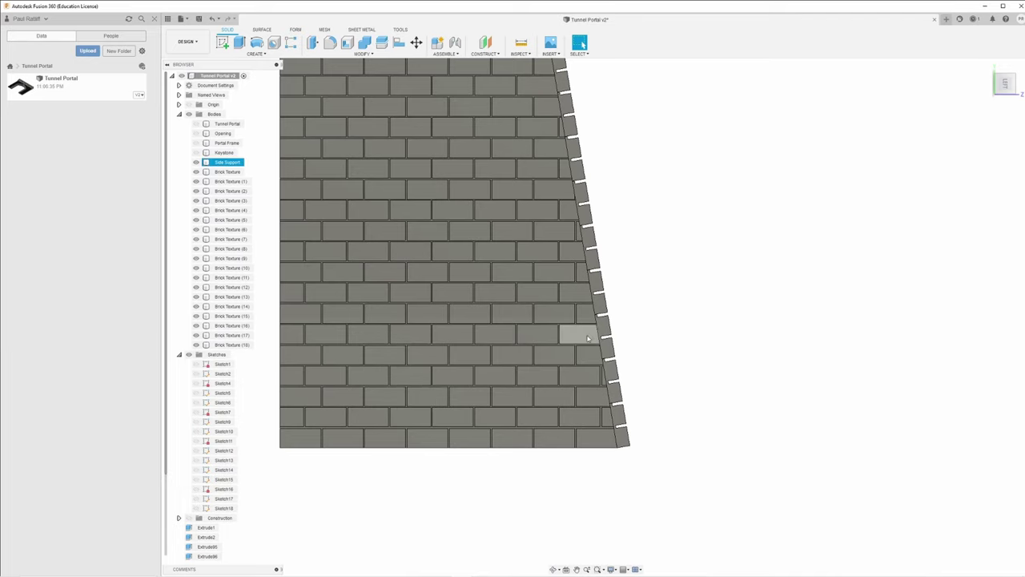
{"action": "scroll", "coordinate": [712, 372], "scroll_direction": "down", "scroll_amount": 2}
{"action": "scroll", "coordinate": [713, 375], "scroll_direction": "down", "scroll_amount": 1}
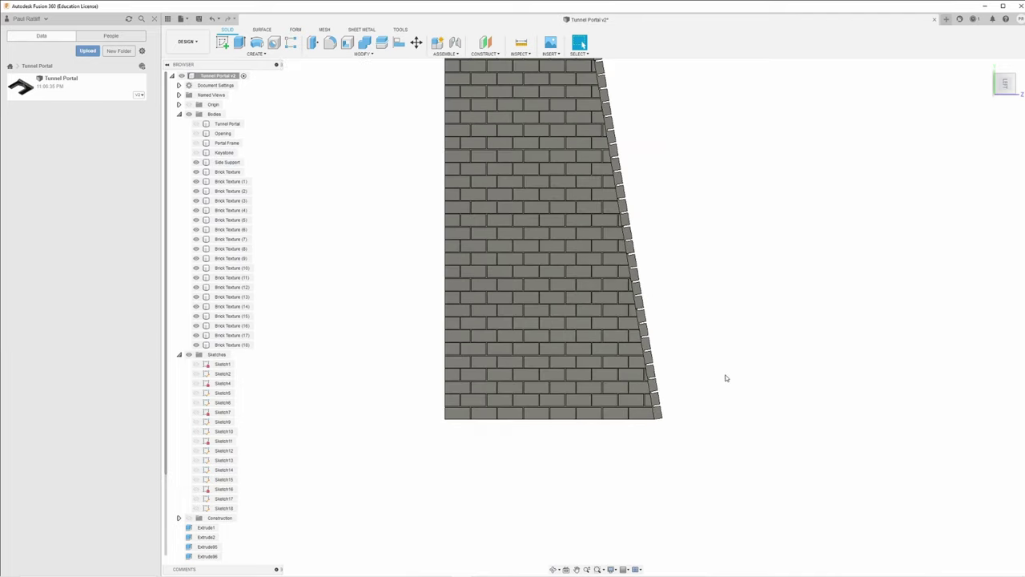
{"action": "middle_click_drag", "start_coordinate": [749, 376], "coordinate": [689, 450], "text": "shift"}
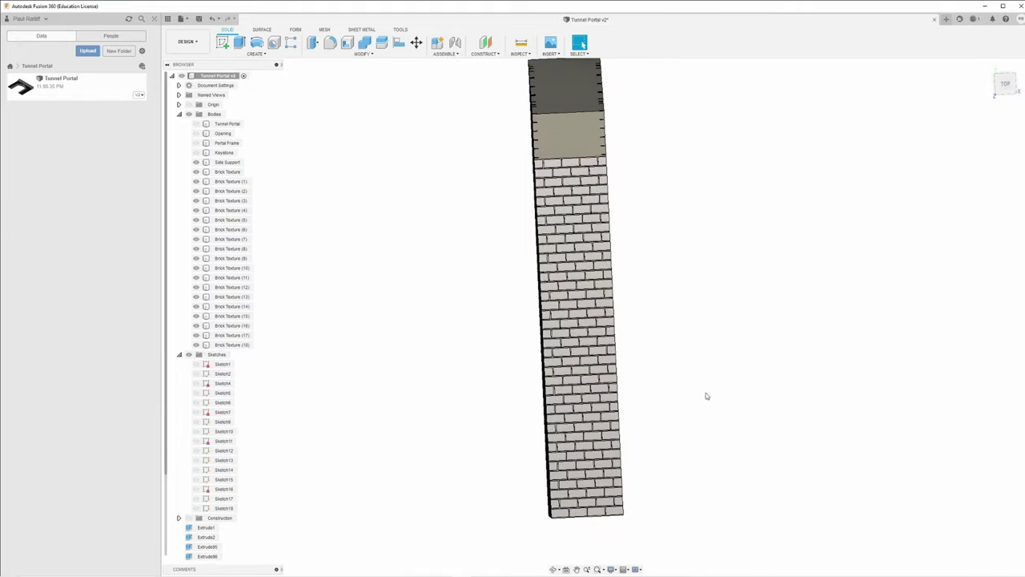
{"action": "middle_click_drag", "start_coordinate": [724, 366], "coordinate": [682, 319], "text": "shift"}
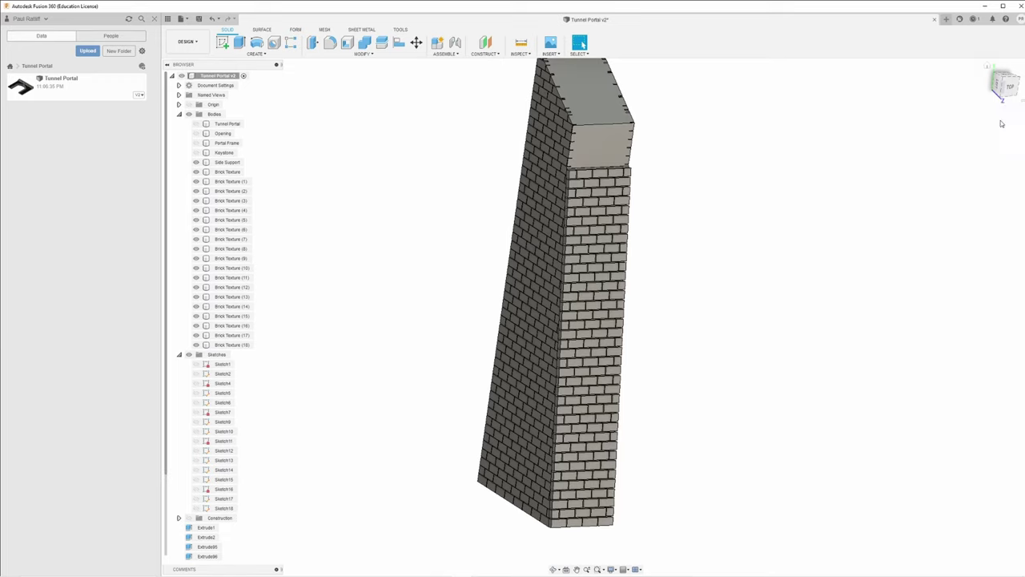
{"action": "left_click", "coordinate": [1007, 85]}
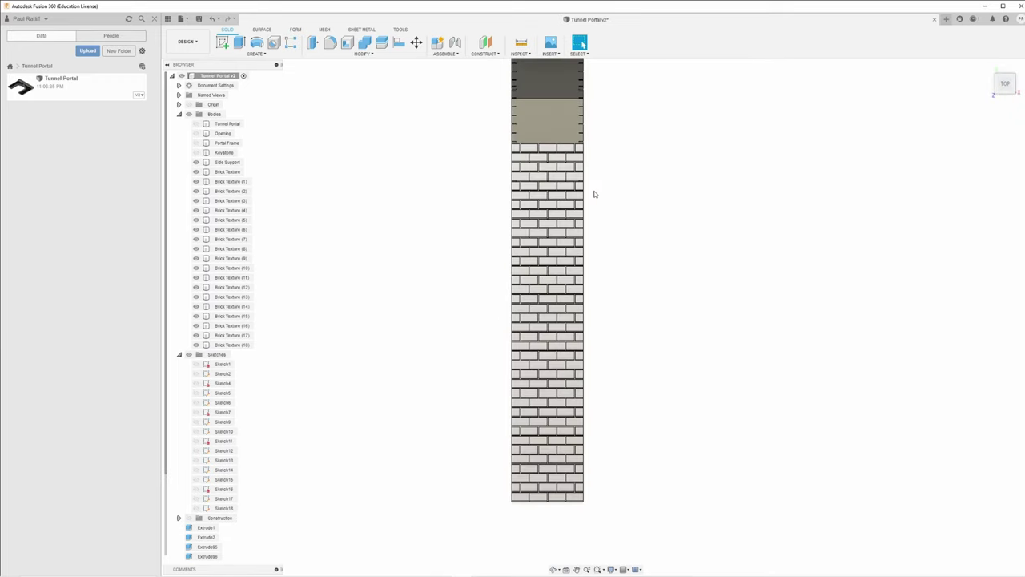
{"action": "left_click", "coordinate": [579, 286]}
{"action": "mouse_move", "coordinate": [639, 284]}
{"action": "middle_mouse_down", "text": "shift"}
{"action": "mouse_move", "coordinate": [668, 277]}
{"action": "mouse_move", "coordinate": [657, 281]}
{"action": "middle_mouse_up", "text": "shift"}
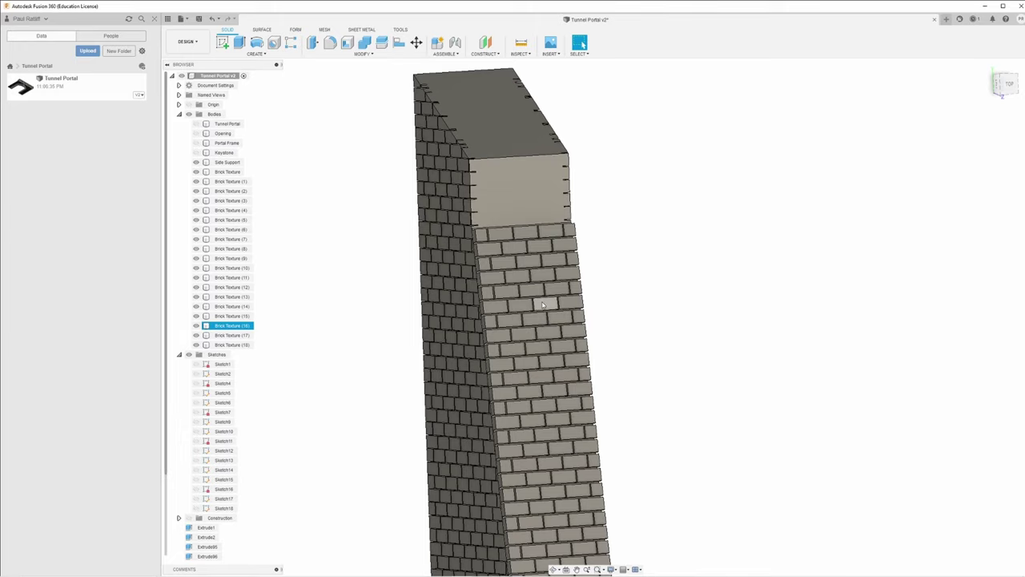
{"action": "middle_click_drag", "start_coordinate": [543, 304], "coordinate": [521, 265], "text": "shift"}
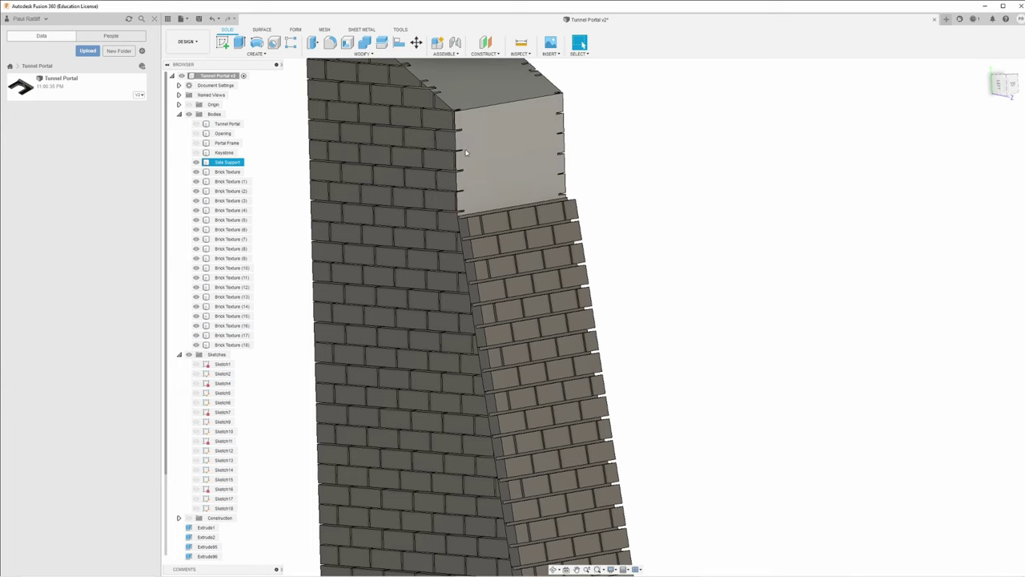
Copy the uppermost patterned brick body and move the copy 0.386 cm outward along X, clear of the Side Support
{"action": "left_click", "coordinate": [416, 44]}
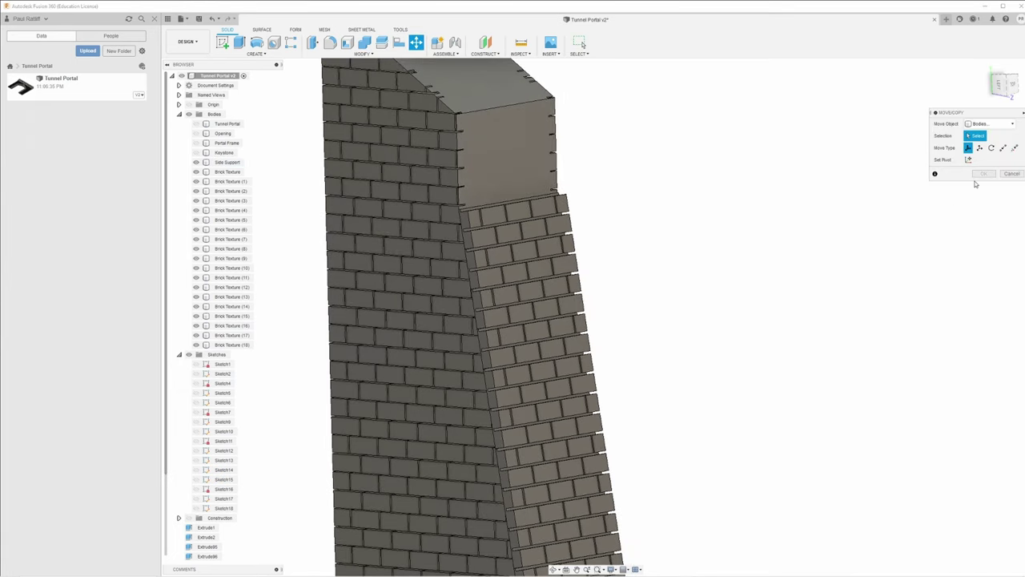
{"action": "left_click", "coordinate": [481, 231]}
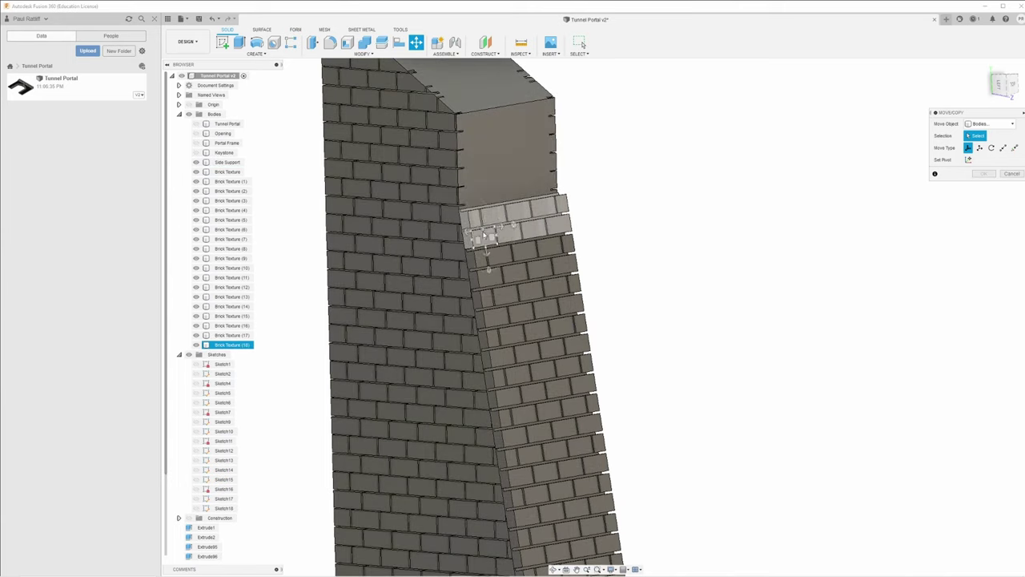
{"action": "mouse_move", "coordinate": [500, 230]}
{"action": "middle_mouse_down", "text": "shift"}
{"action": "mouse_move", "coordinate": [522, 227]}
{"action": "mouse_move", "coordinate": [496, 228]}
{"action": "middle_mouse_up", "text": "shift"}
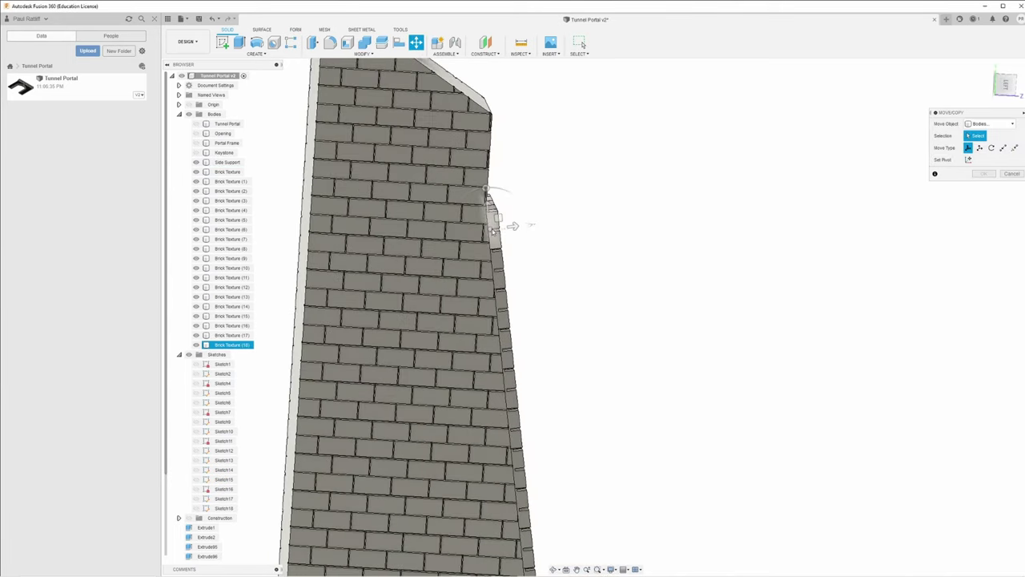
{"action": "left_click", "coordinate": [493, 231]}
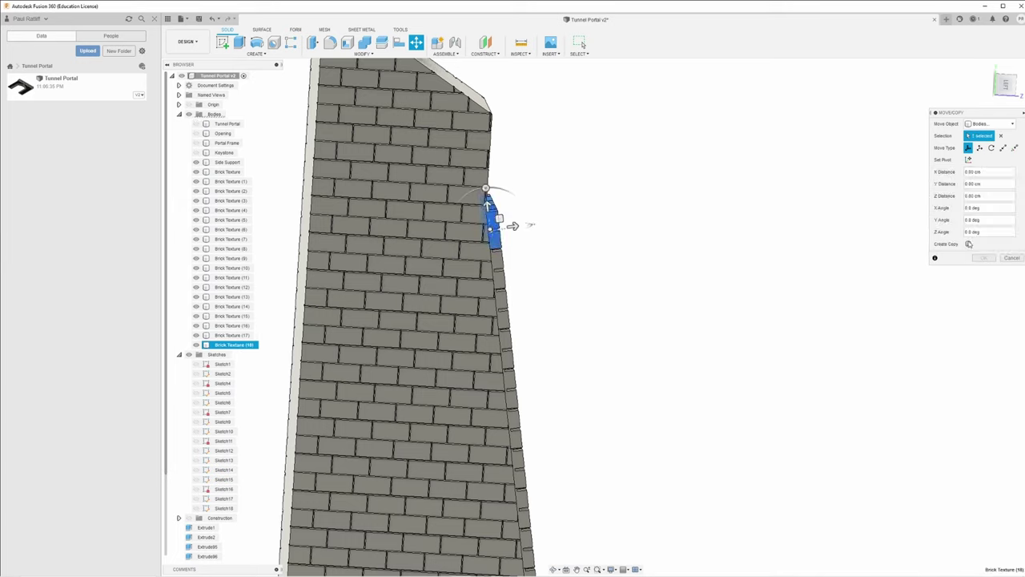
{"action": "left_click", "coordinate": [969, 244]}
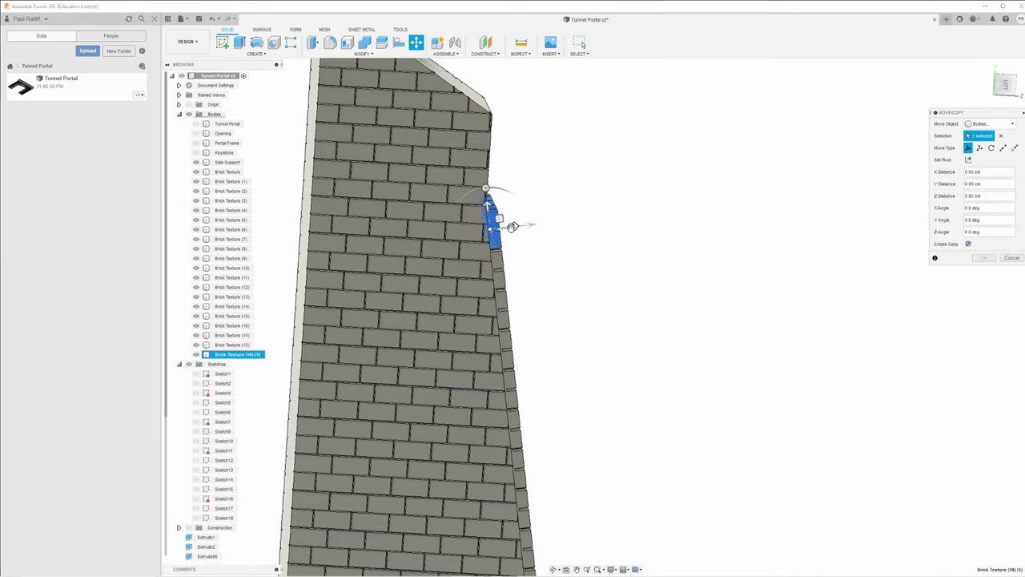
{"action": "left_click_drag", "start_coordinate": [486, 207], "coordinate": [487, 147]}
{"action": "type", "text": "0"}
{"action": "key", "text": "Return"}
{"action": "mouse_move", "coordinate": [517, 190]}
{"action": "left_mouse_down"}
{"action": "mouse_move", "coordinate": [520, 200]}
{"action": "mouse_move", "coordinate": [532, 190]}
{"action": "left_mouse_up"}
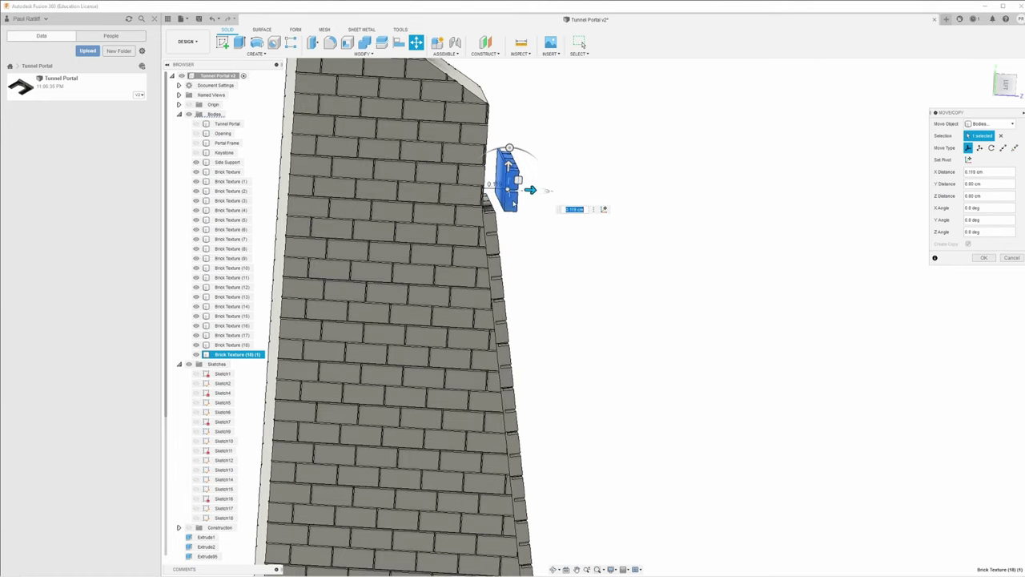
{"action": "key", "text": "Return"}
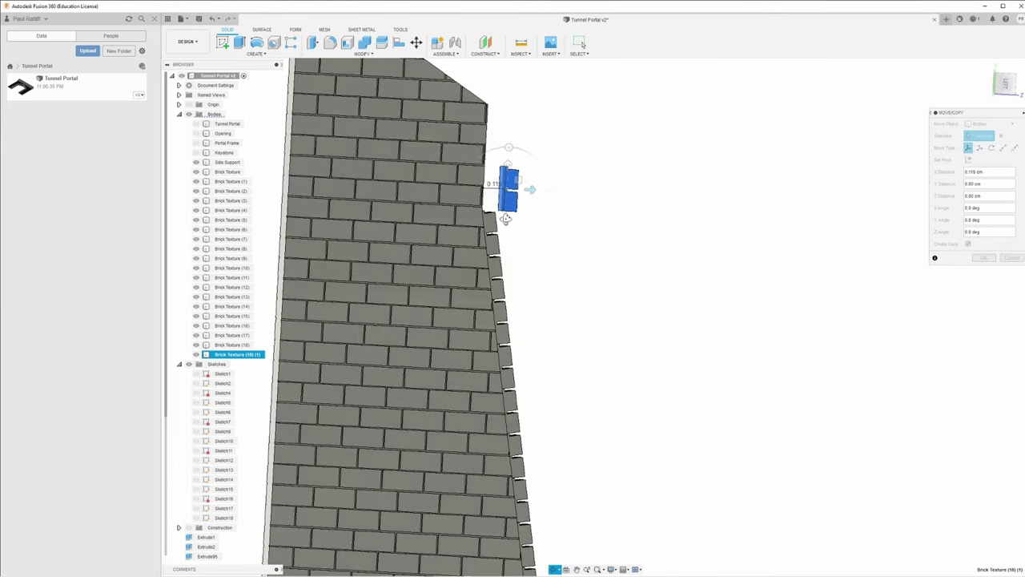
{"action": "left_click_drag", "start_coordinate": [530, 190], "coordinate": [587, 192]}
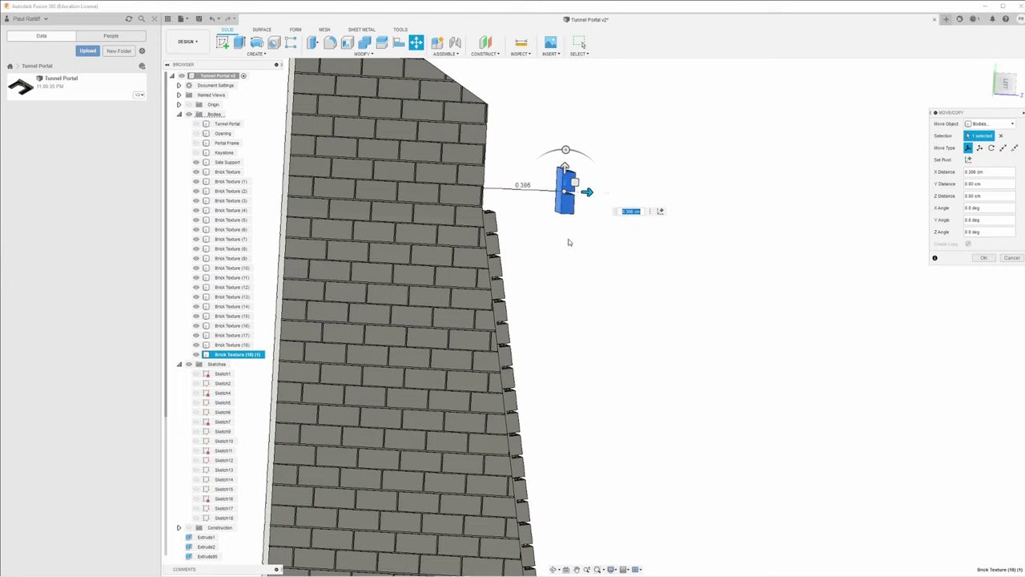
{"action": "left_click", "coordinate": [985, 258]}
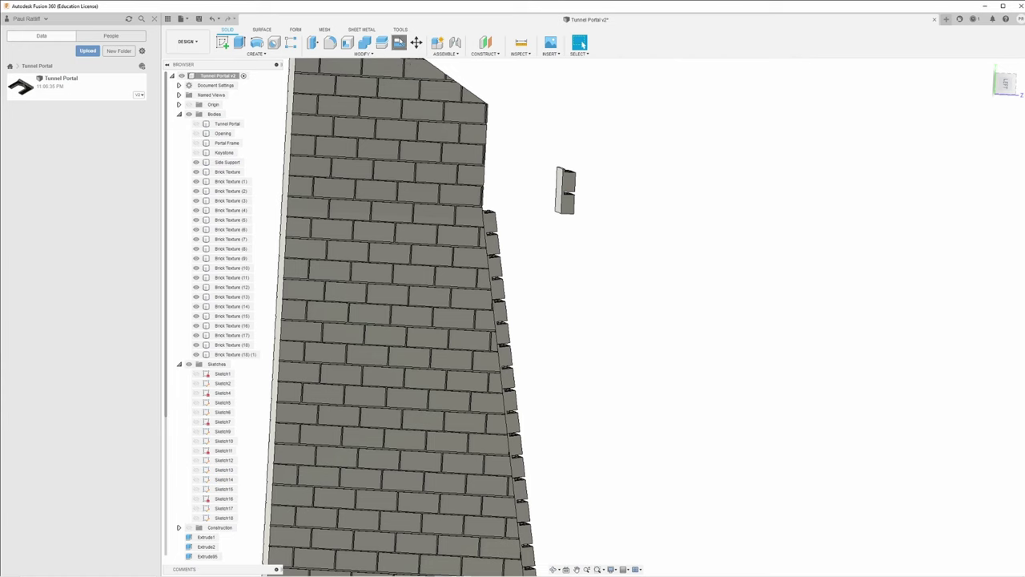
Align the back face of the copied brick body with the Side Support's plain upright face above the sloped bricks
{"action": "middle_click_drag", "start_coordinate": [515, 194], "coordinate": [538, 182], "text": "shift"}
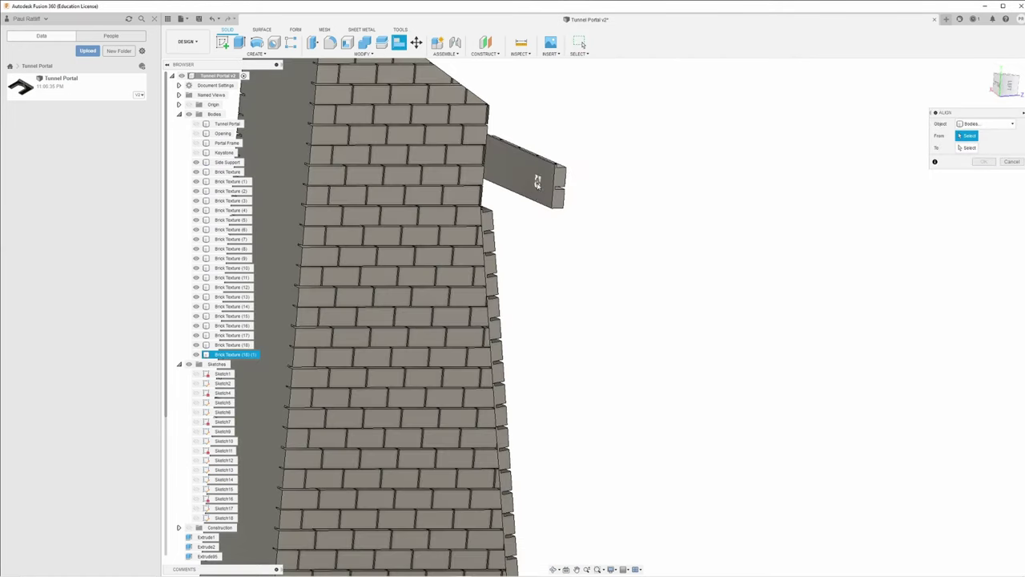
{"action": "left_click", "coordinate": [535, 171]}
{"action": "middle_click_drag", "start_coordinate": [535, 172], "coordinate": [496, 150], "text": "shift"}
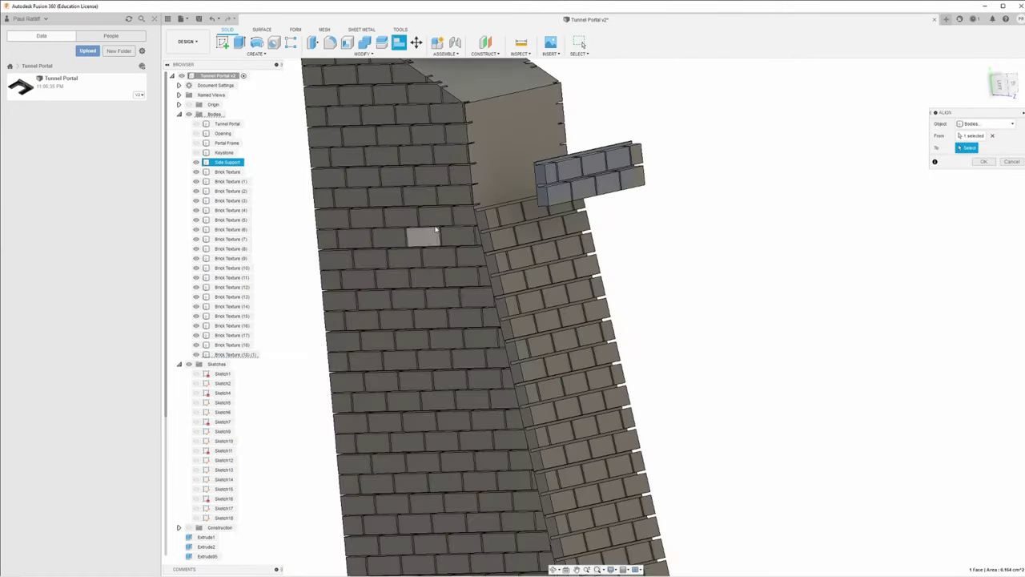
{"action": "left_click", "coordinate": [502, 132]}
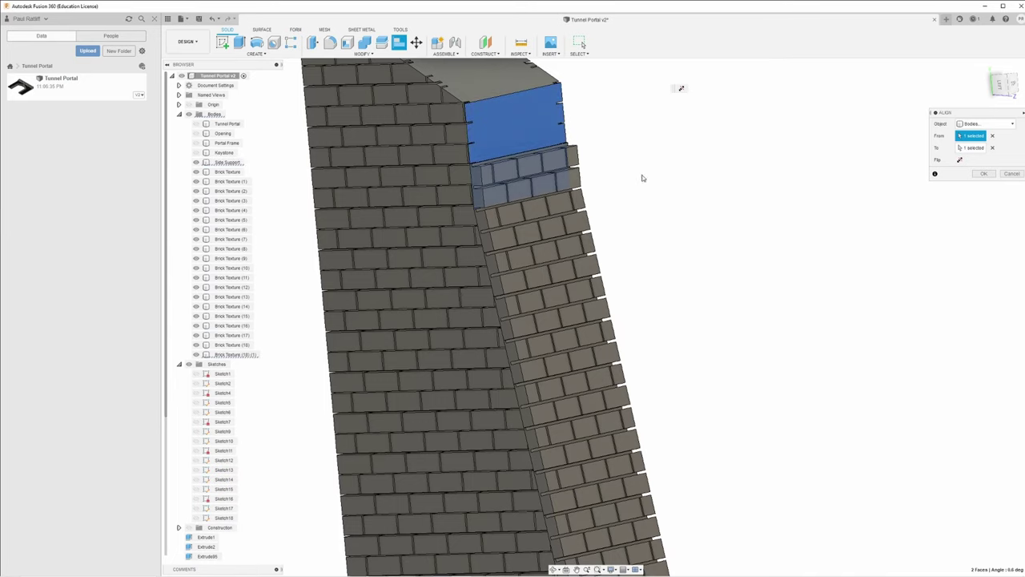
{"action": "left_click", "coordinate": [981, 174]}
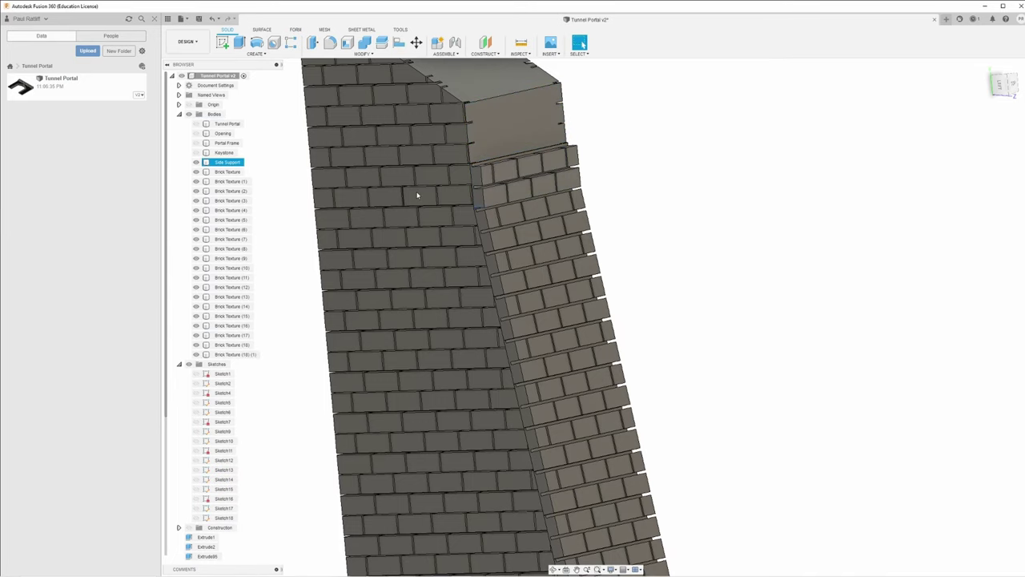
Move the aligned brick copy slightly upward along the upright face to adjust its rows to the side-face bricks
{"action": "scroll", "coordinate": [417, 195], "scroll_direction": "up", "scroll_amount": 5}
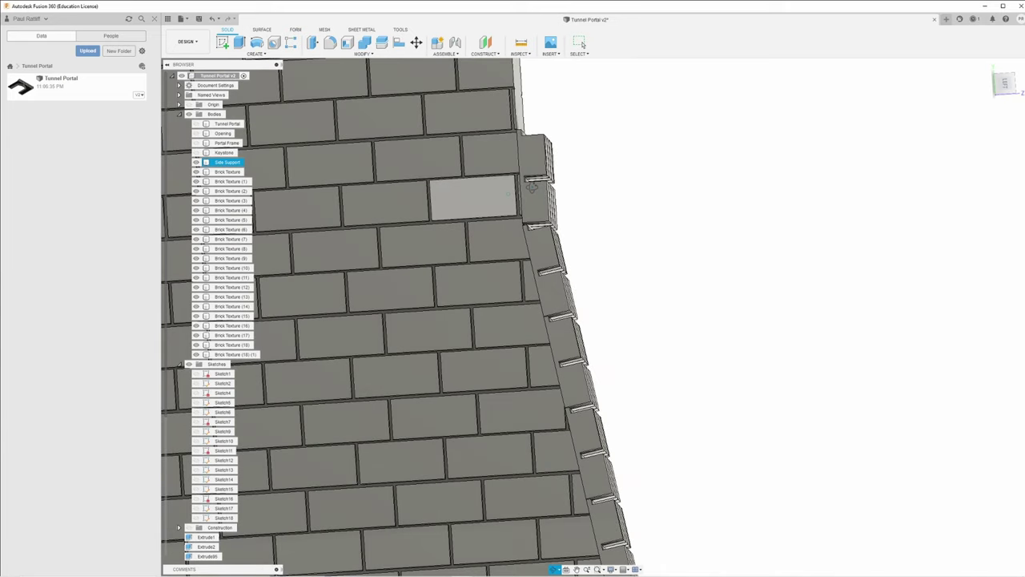
{"action": "left_click", "coordinate": [519, 128]}
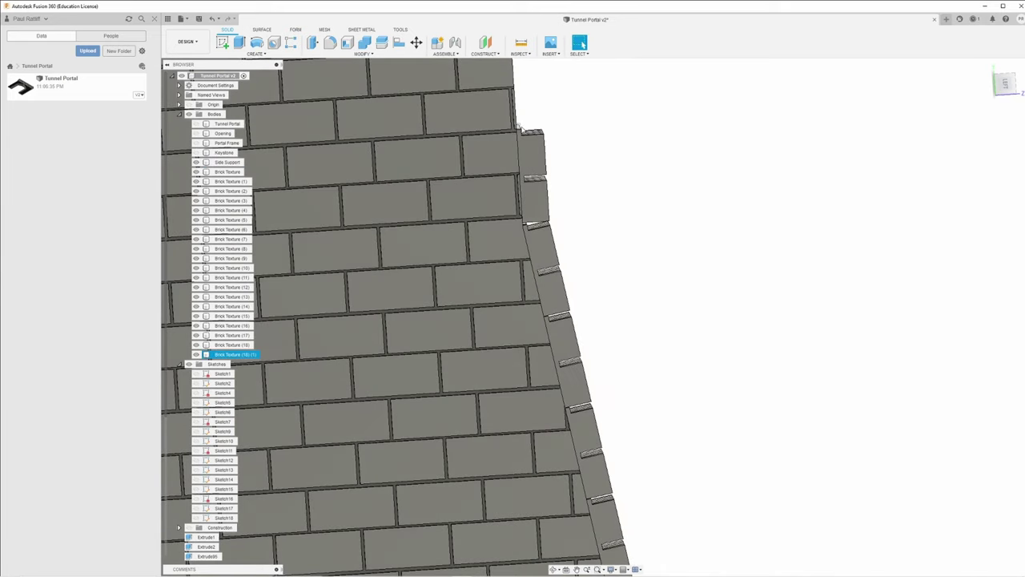
{"action": "left_click", "coordinate": [416, 42]}
{"action": "left_click", "coordinate": [534, 152]}
{"action": "left_click_drag", "start_coordinate": [545, 177], "coordinate": [546, 175]}
{"action": "left_click", "coordinate": [984, 257]}
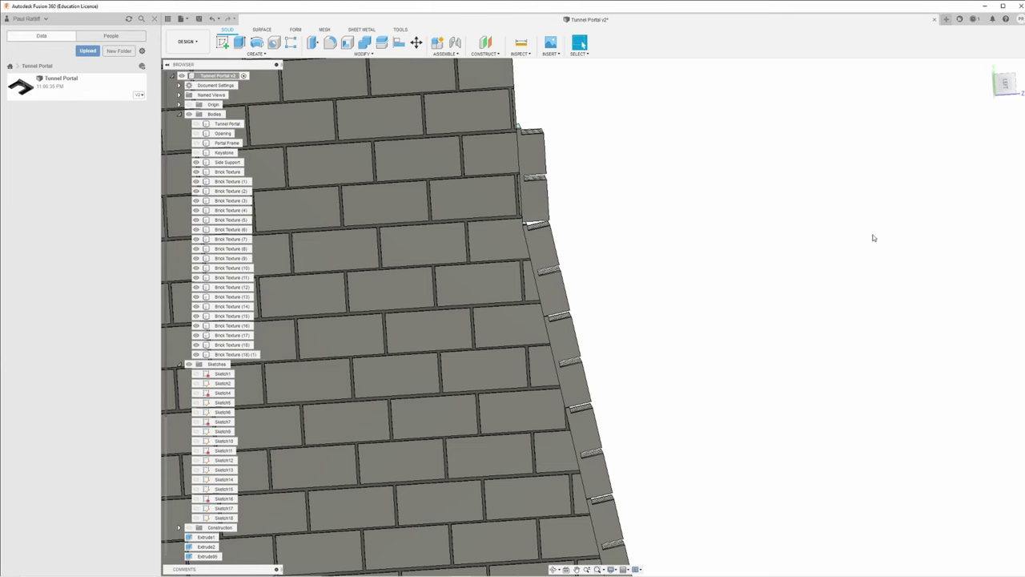
Copy the brick body on the Side Support's upright face and move the copy -0.209 cm along X, directly above the original
{"action": "middle_click_drag", "start_coordinate": [817, 215], "coordinate": [732, 299], "text": "shift"}
{"action": "key", "text": "m"}
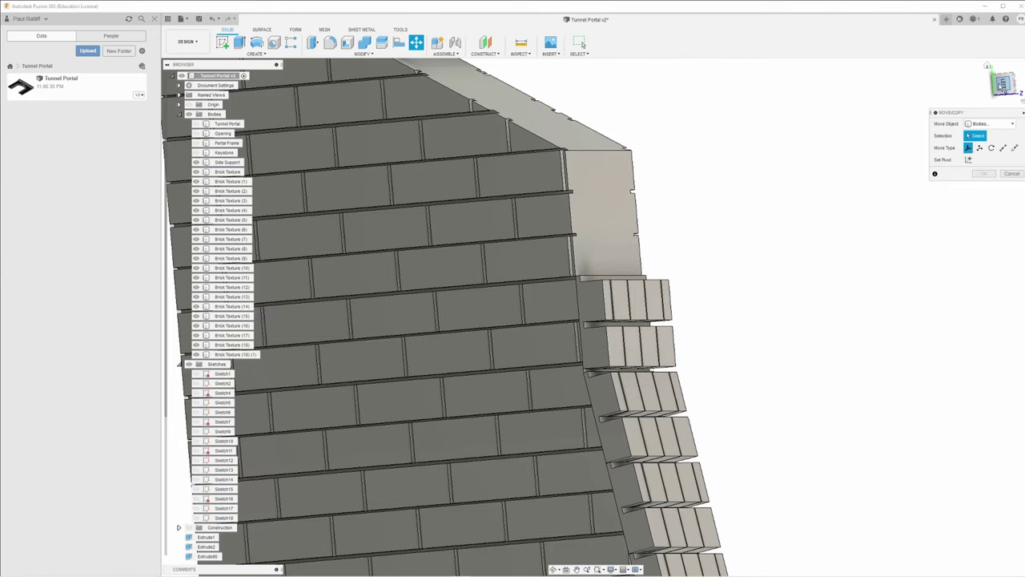
{"action": "left_click", "coordinate": [1003, 83]}
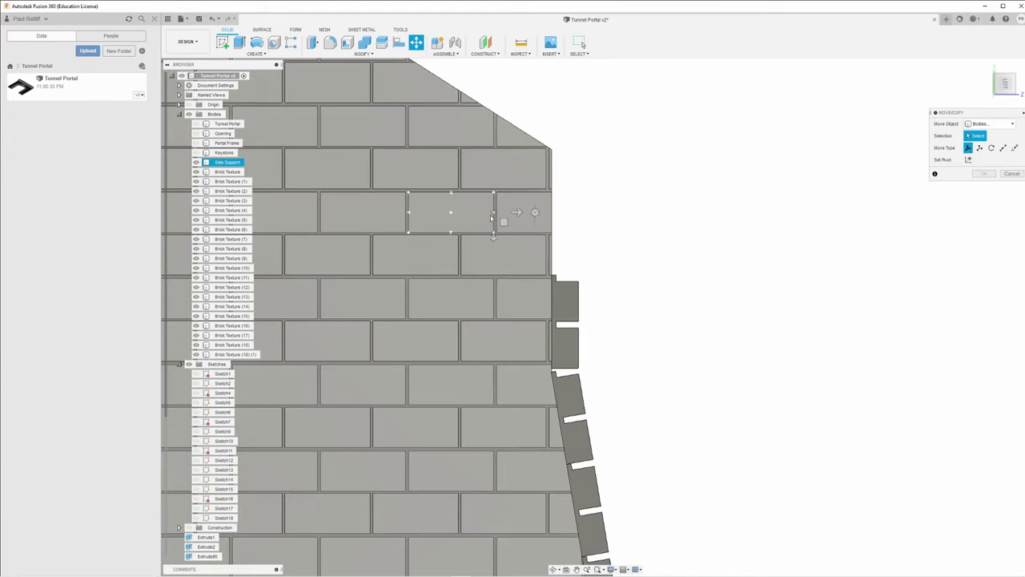
{"action": "left_click", "coordinate": [571, 303]}
{"action": "left_click", "coordinate": [571, 303]}
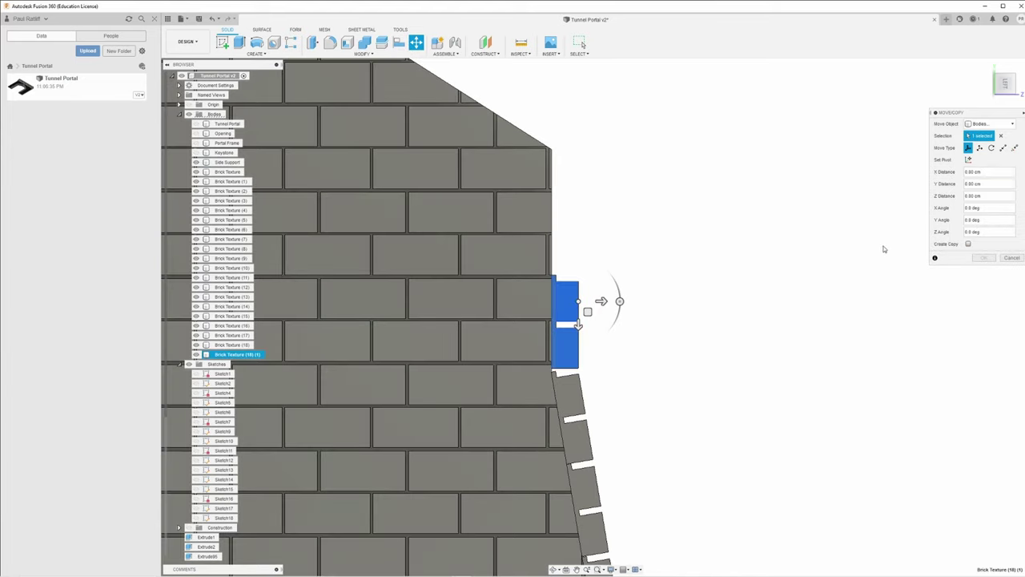
{"action": "left_click", "coordinate": [968, 245]}
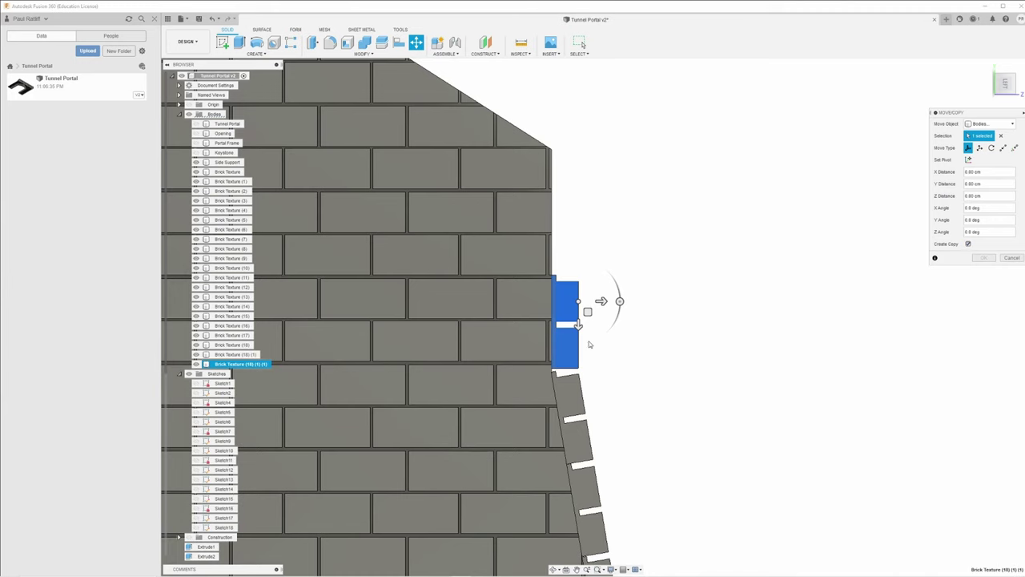
{"action": "left_click_drag", "start_coordinate": [579, 325], "coordinate": [579, 231]}
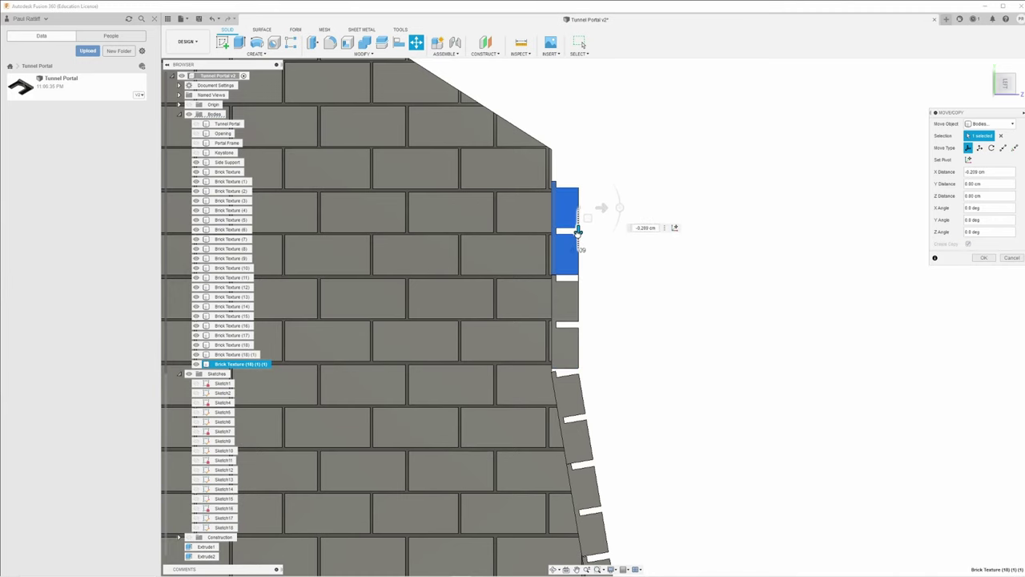
{"action": "left_click_drag", "start_coordinate": [578, 230], "coordinate": [578, 231]}
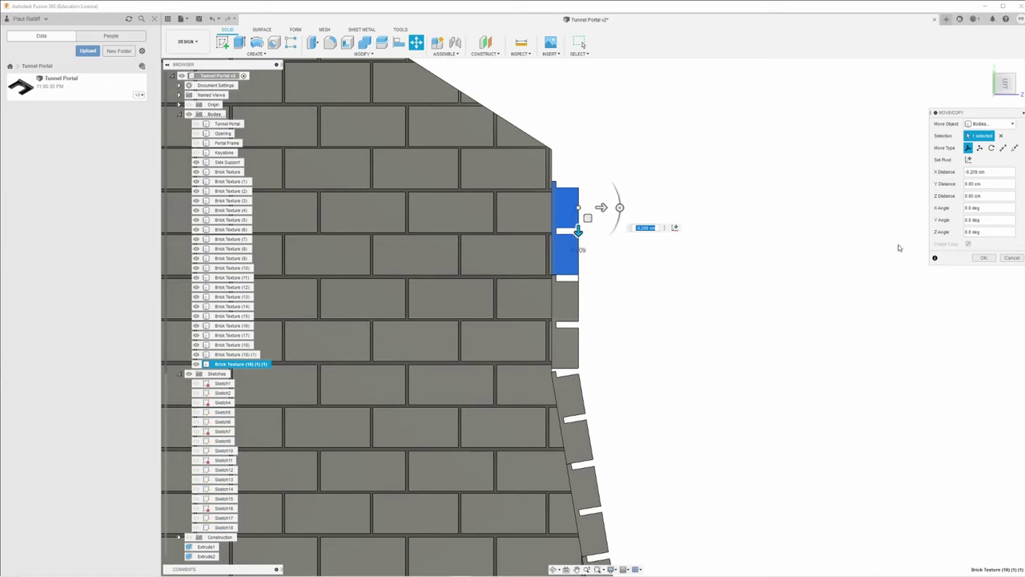
{"action": "left_click", "coordinate": [982, 259]}
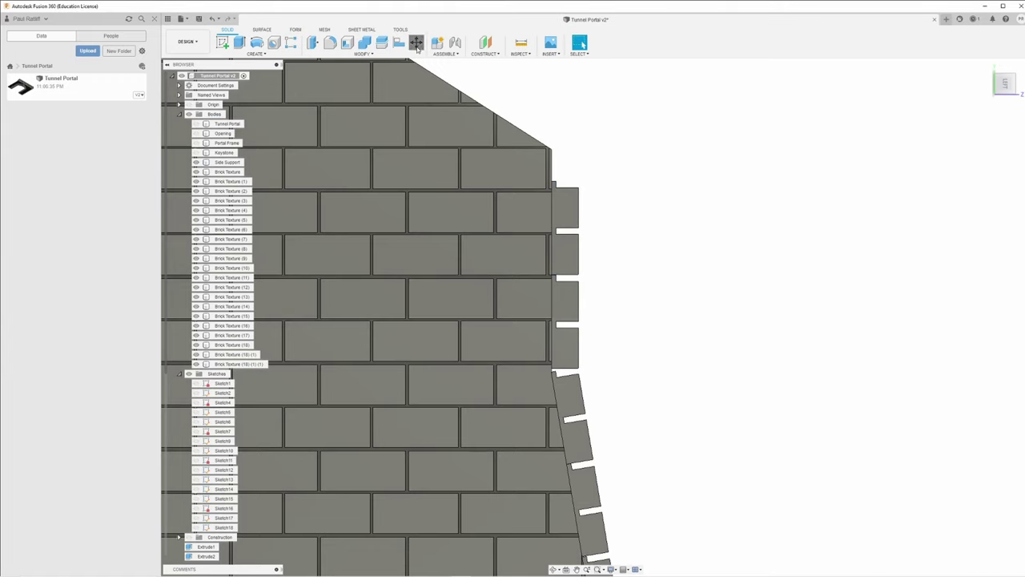
Copy the uppermost brick body again and move the copy -0.208 cm along X, past the Side Support's top corner
{"action": "key", "text": "m"}
{"action": "left_click", "coordinate": [561, 197]}
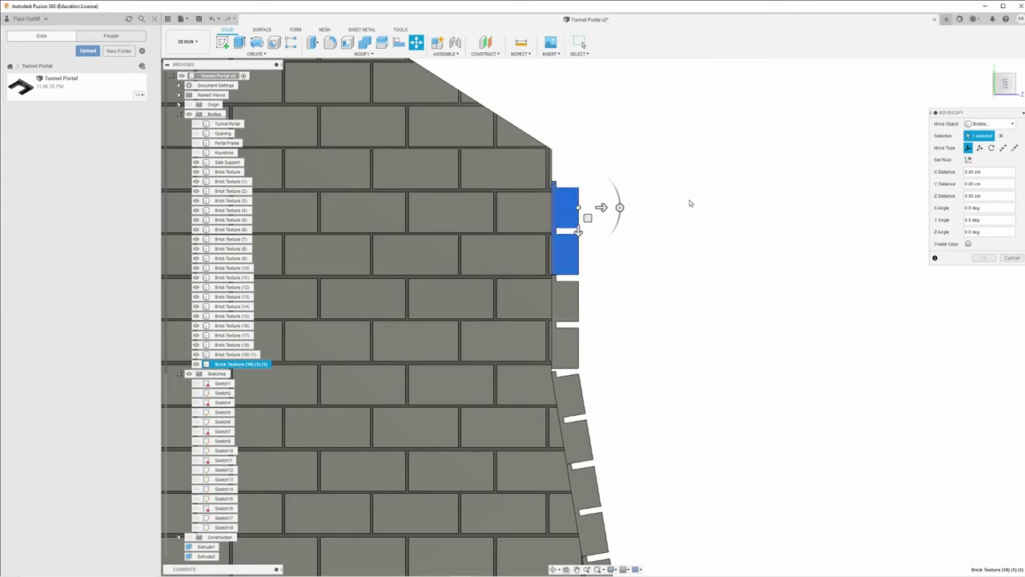
{"action": "left_click", "coordinate": [968, 243]}
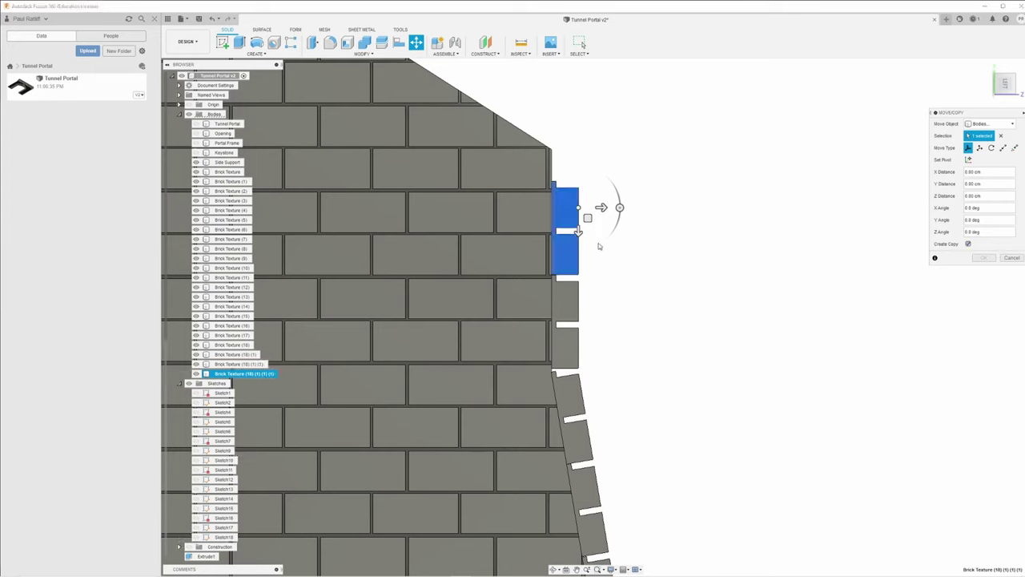
{"action": "left_click_drag", "start_coordinate": [579, 230], "coordinate": [577, 137]}
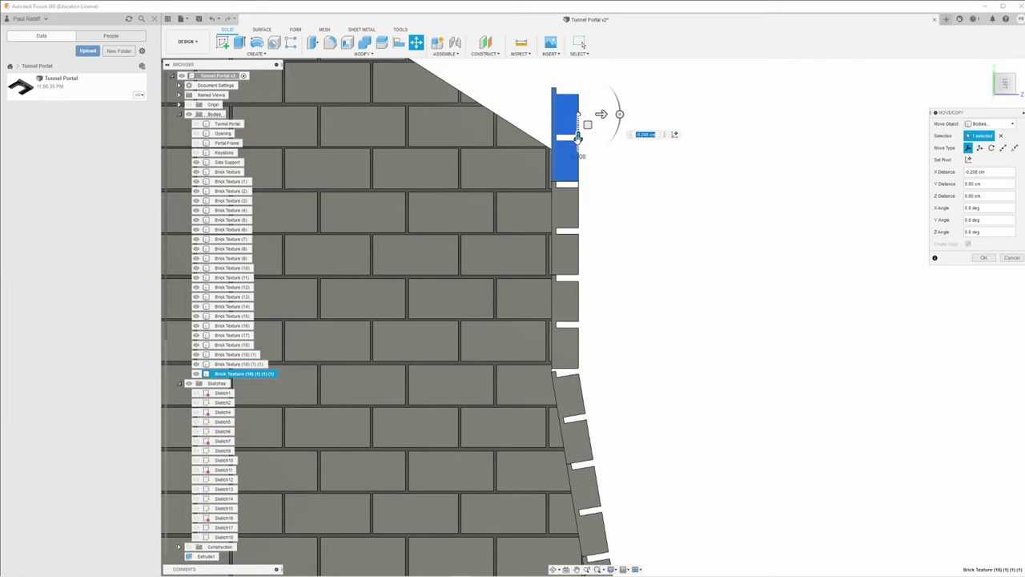
{"action": "left_click", "coordinate": [984, 258]}
Sketch a rectangle on the Side Support's sloped top face, extending beyond its edges and over the protruding bricks
{"action": "scroll", "coordinate": [823, 267], "scroll_direction": "down", "scroll_amount": 2}
{"action": "scroll", "coordinate": [852, 281], "scroll_direction": "down", "scroll_amount": 2}
{"action": "middle_click_drag", "start_coordinate": [841, 281], "coordinate": [863, 295], "text": "shift"}
{"action": "middle_click_drag", "start_coordinate": [925, 234], "coordinate": [432, 85]}
{"action": "left_click", "coordinate": [223, 42]}
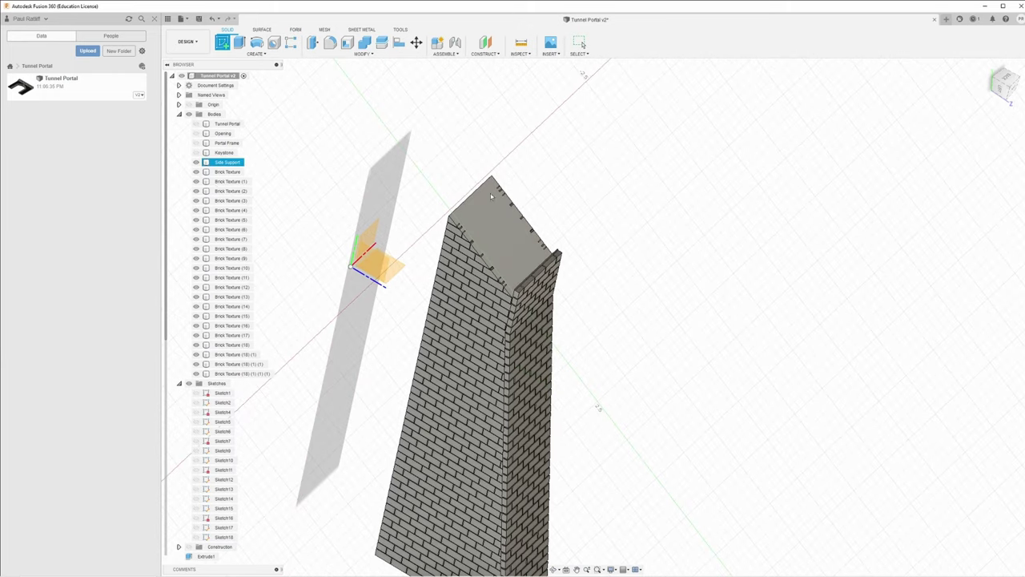
{"action": "left_click", "coordinate": [492, 219]}
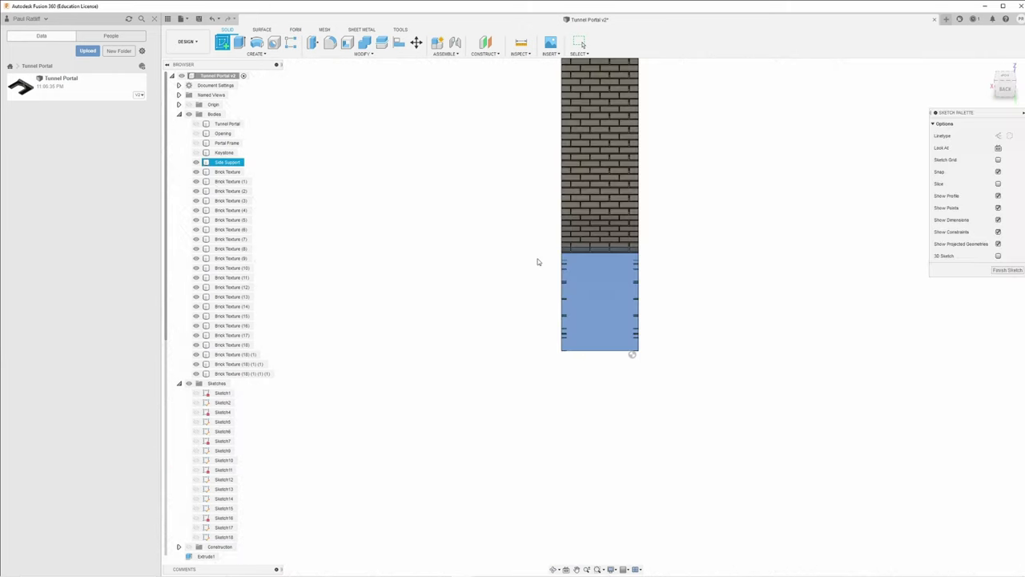
{"action": "left_click", "coordinate": [239, 42]}
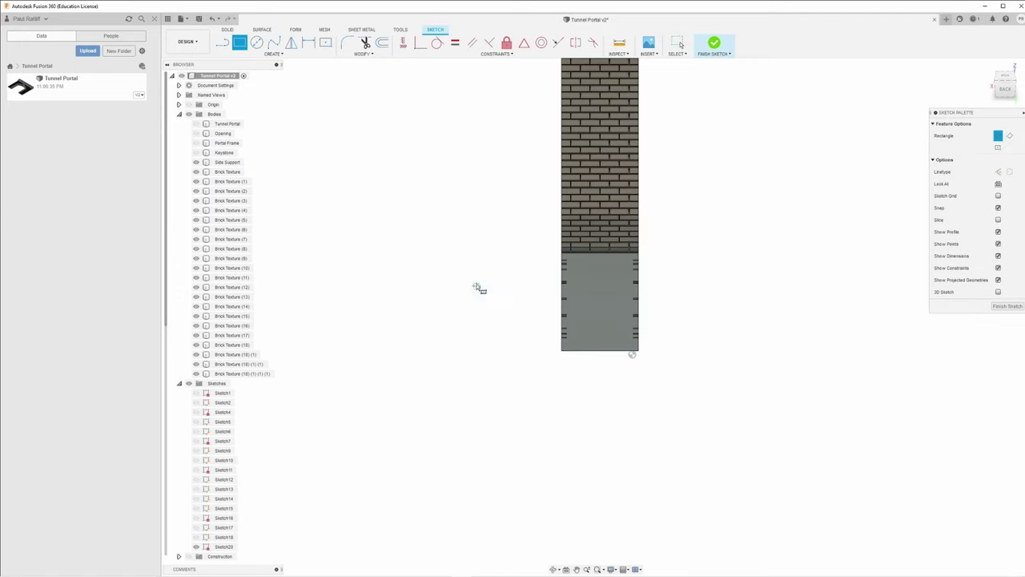
{"action": "left_click", "coordinate": [540, 350]}
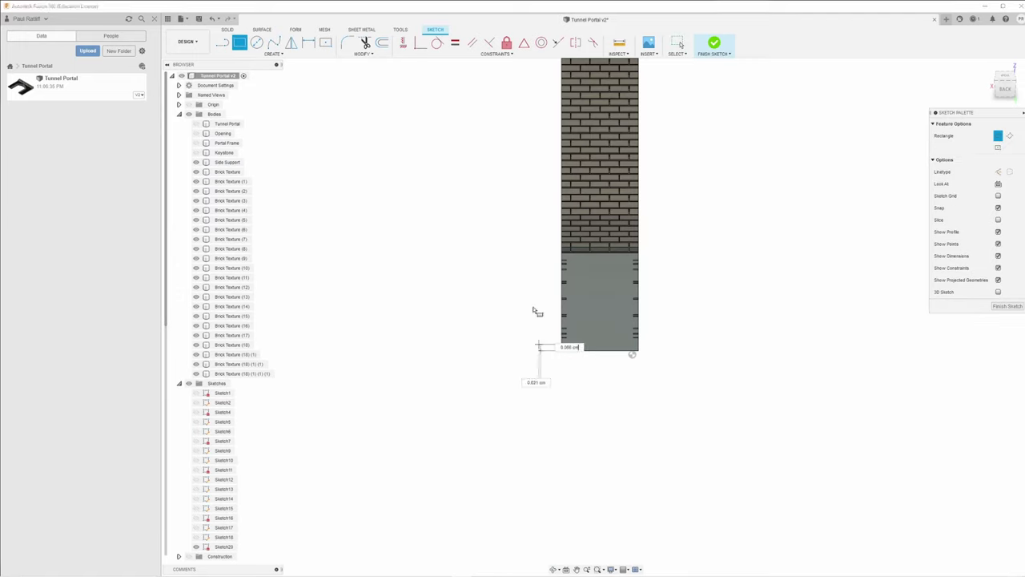
{"action": "left_click", "coordinate": [672, 218]}
Extrude both rectangle profiles about 0.46 cm outward as a cut to trim the bricks flush with the sloped top face
{"action": "middle_click_drag", "start_coordinate": [701, 256], "coordinate": [763, 229], "text": "shift"}
{"action": "key", "text": "e"}
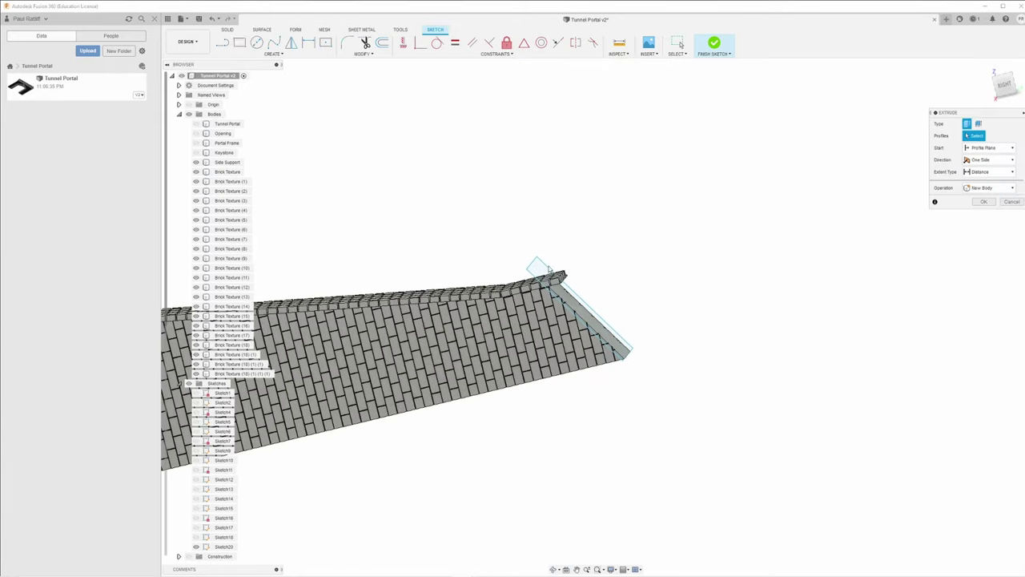
{"action": "left_click", "coordinate": [576, 298]}
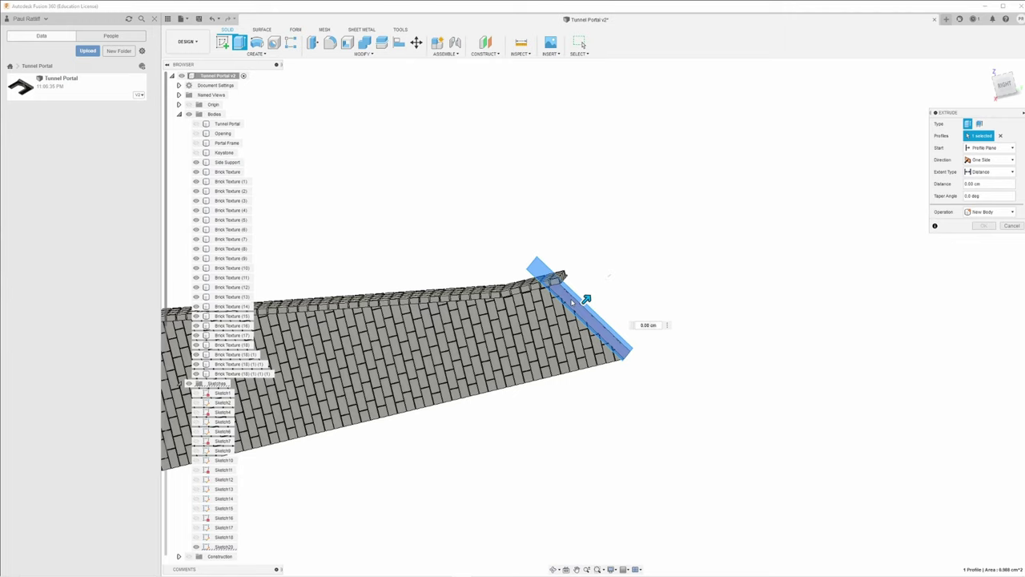
{"action": "left_click_drag", "start_coordinate": [593, 311], "coordinate": [623, 276]}
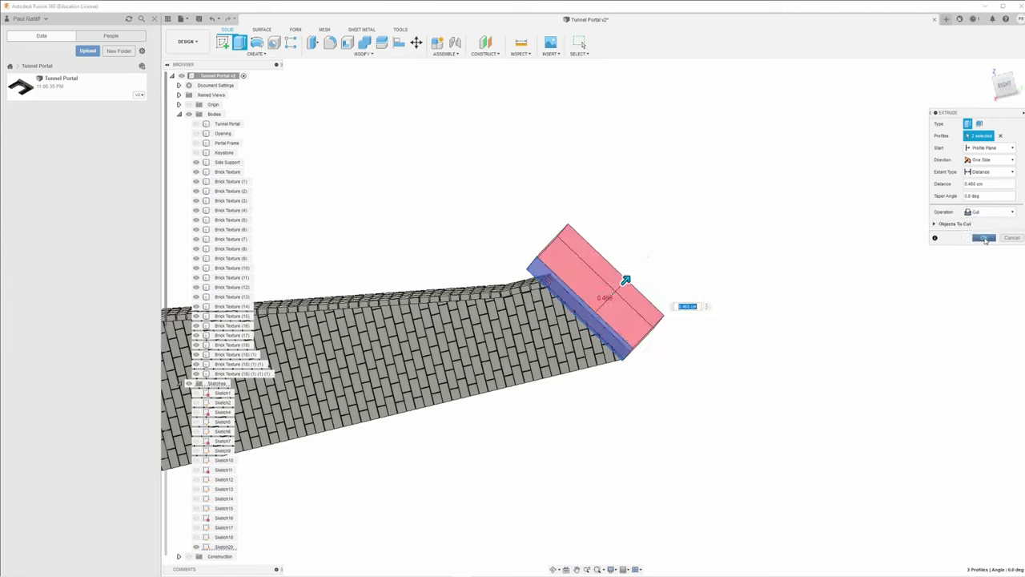
{"action": "left_click", "coordinate": [985, 239]}
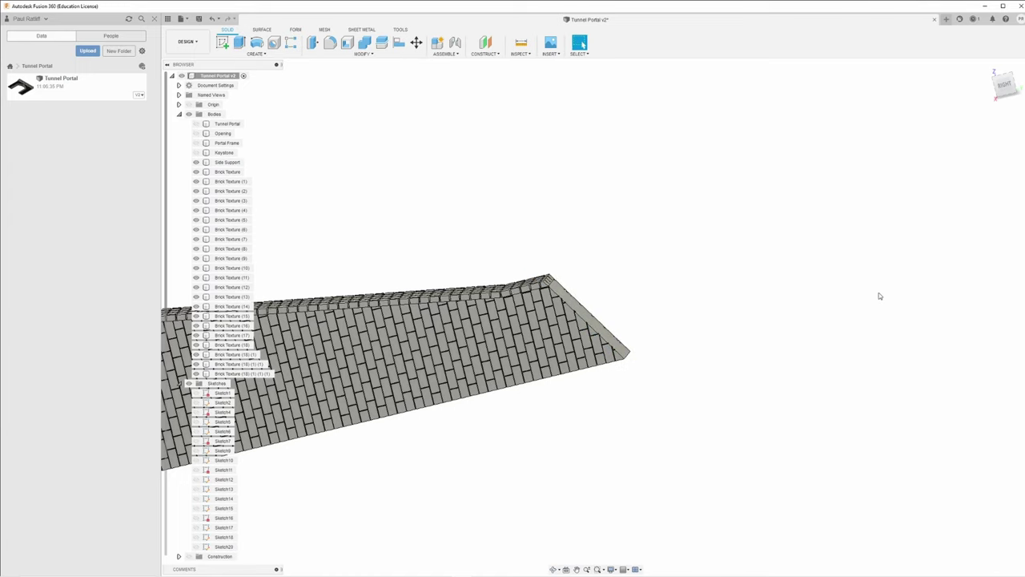
Combine all Brick Texture bodies with the Side Support as the target body, using the Join operation
{"action": "middle_click_drag", "start_coordinate": [830, 318], "coordinate": [894, 356], "text": "shift"}
{"action": "middle_click_drag", "start_coordinate": [601, 328], "coordinate": [758, 359]}
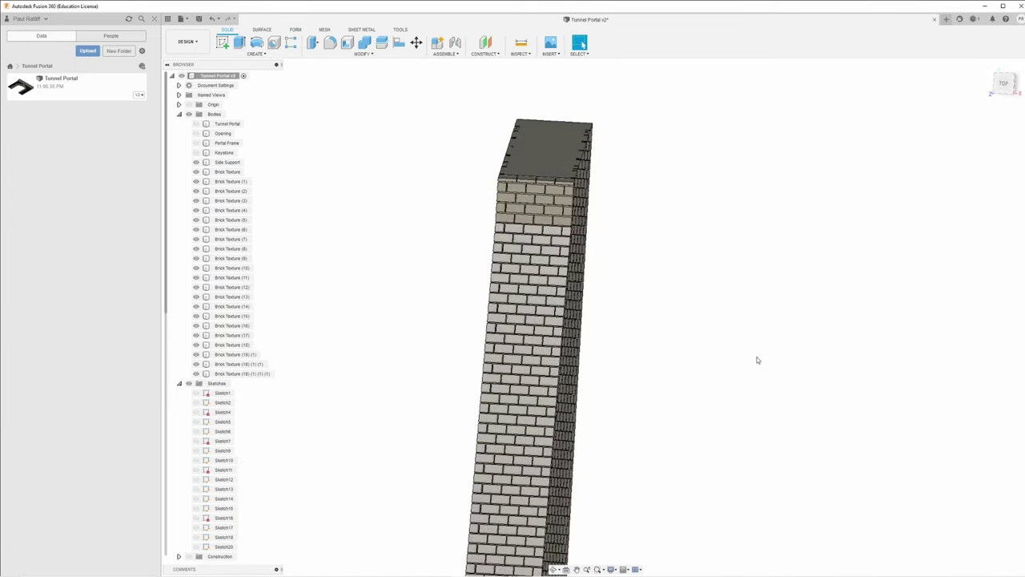
{"action": "scroll", "coordinate": [752, 148], "scroll_direction": "down", "scroll_amount": 2}
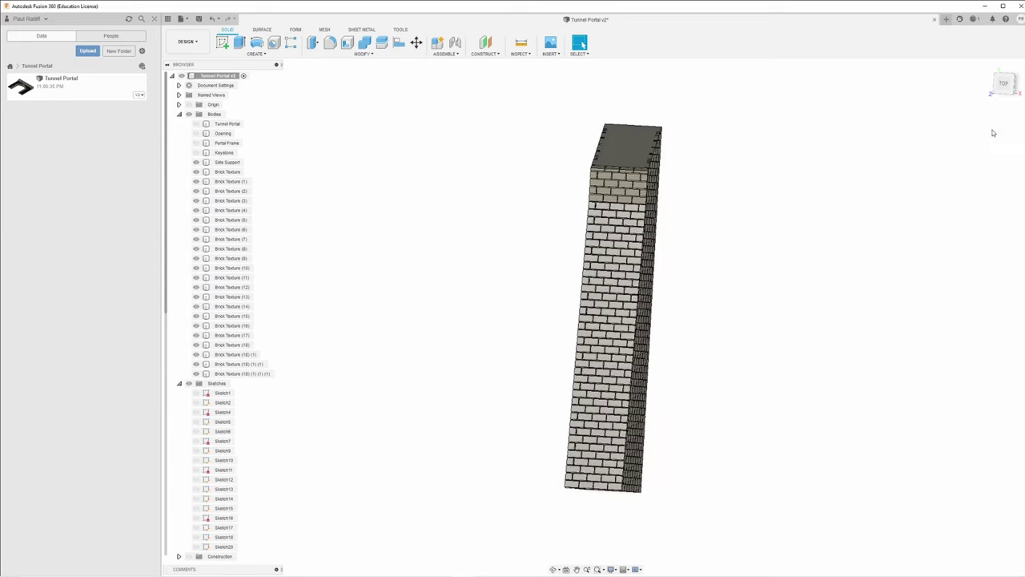
{"action": "left_click", "coordinate": [1004, 84]}
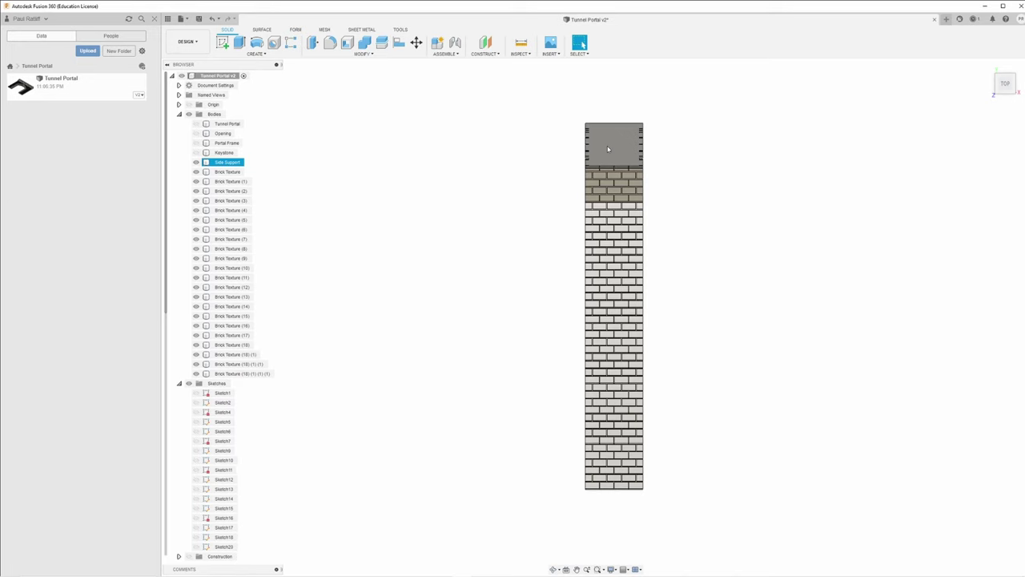
{"action": "left_click", "coordinate": [610, 149]}
{"action": "left_click", "coordinate": [364, 42]}
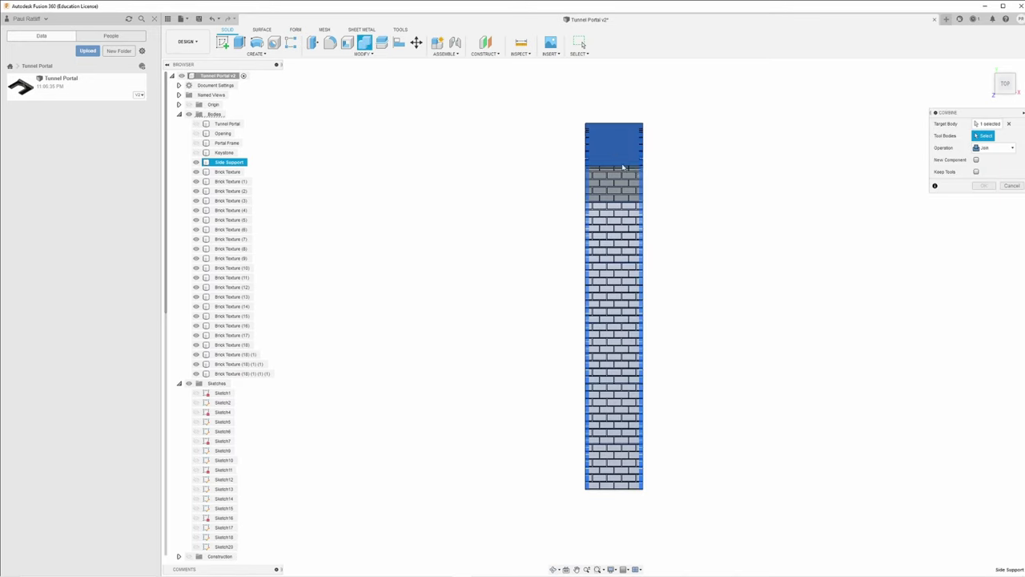
{"action": "left_click_drag", "start_coordinate": [691, 129], "coordinate": [546, 506]}
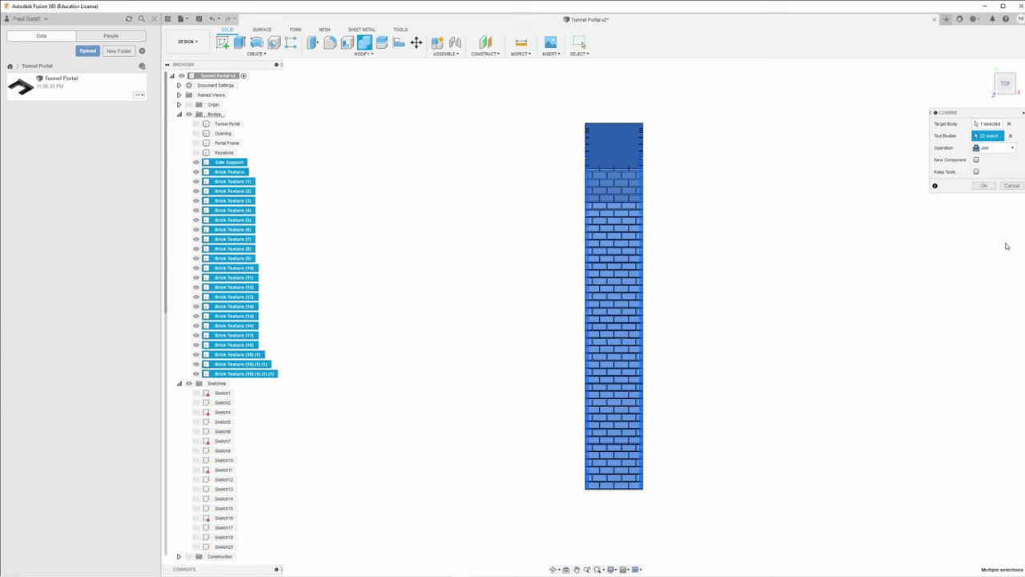
{"action": "left_click", "coordinate": [983, 187]}
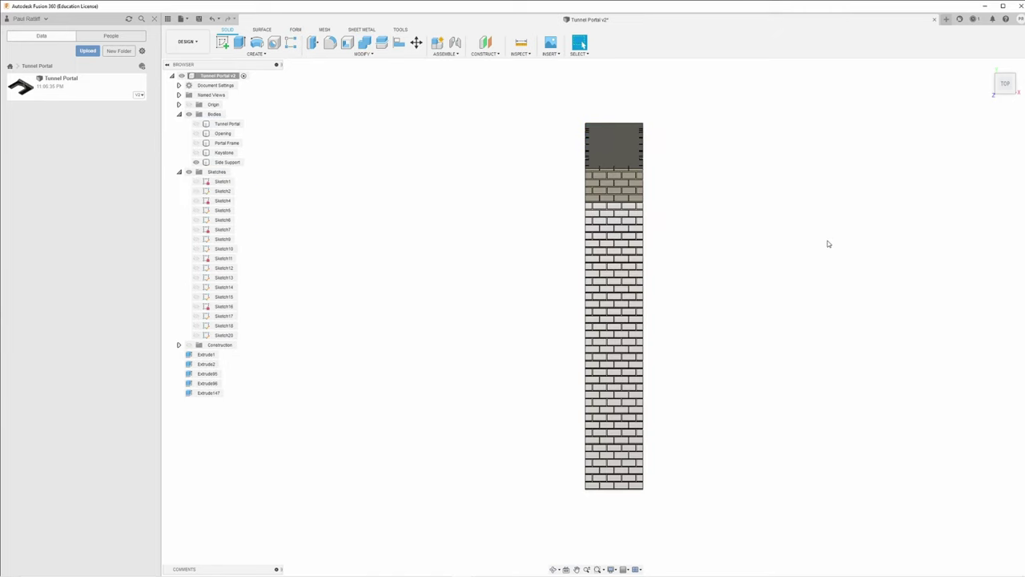
Start a new sketch on the joined Side Support's sloped top face
{"action": "middle_click_drag", "start_coordinate": [761, 261], "coordinate": [734, 254], "text": "shift"}
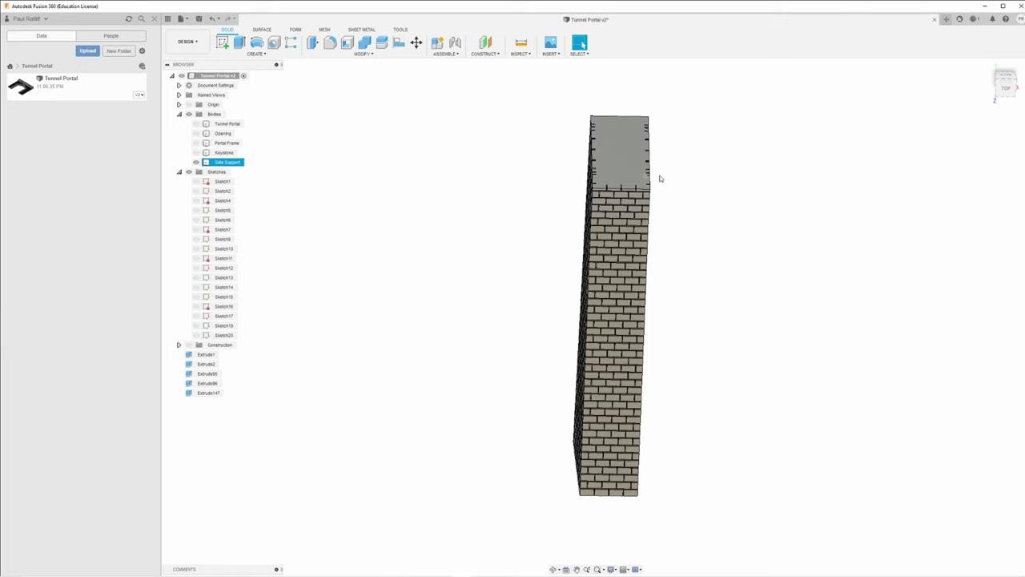
{"action": "left_click", "coordinate": [223, 43]}
{"action": "left_click", "coordinate": [628, 148]}
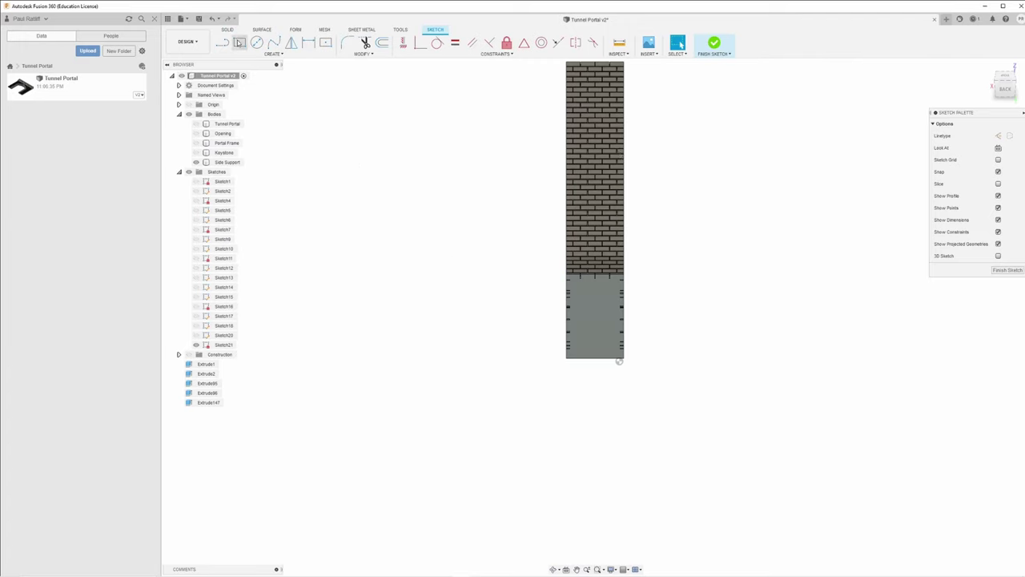
Draw a rectangle around the sloped top face, overhanging its outline slightly
{"action": "left_click", "coordinate": [240, 43]}
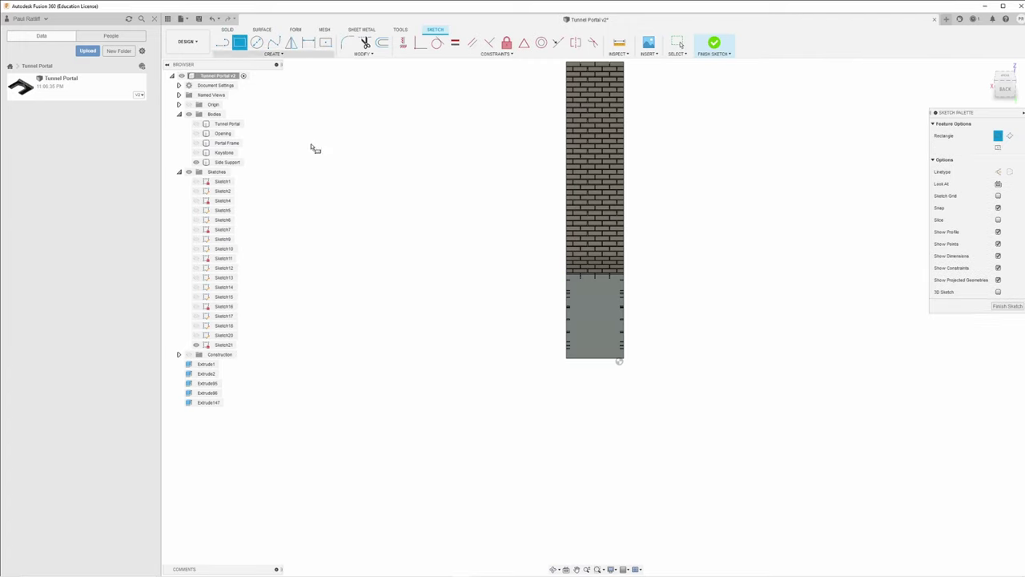
{"action": "left_click", "coordinate": [560, 359]}
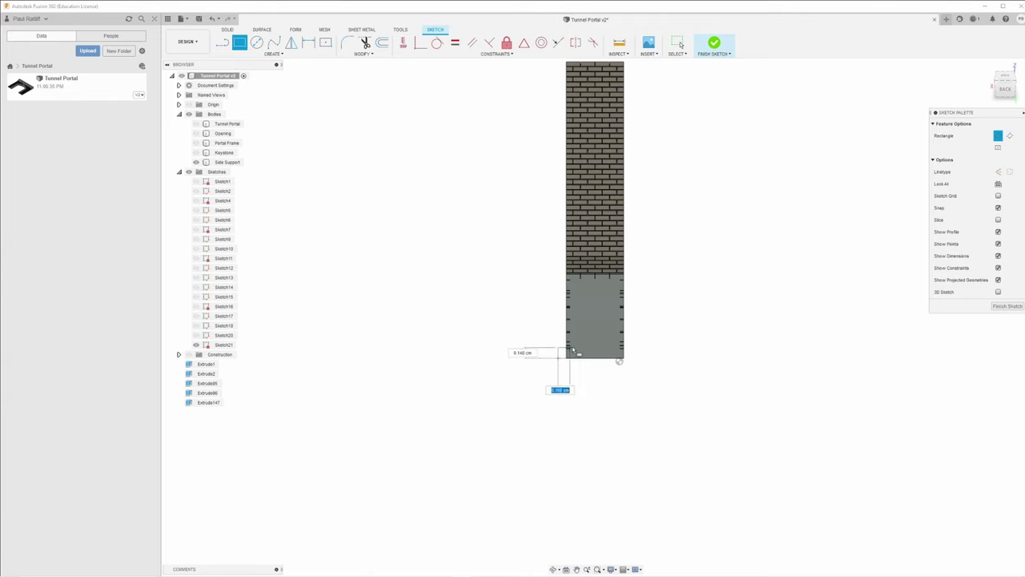
{"action": "left_click", "coordinate": [634, 265]}
Try to extrude both profiles of the overhanging rectangle 0.1 cm as a new body on the sloped top face
{"action": "middle_click_drag", "start_coordinate": [680, 339], "coordinate": [731, 318], "text": "shift"}
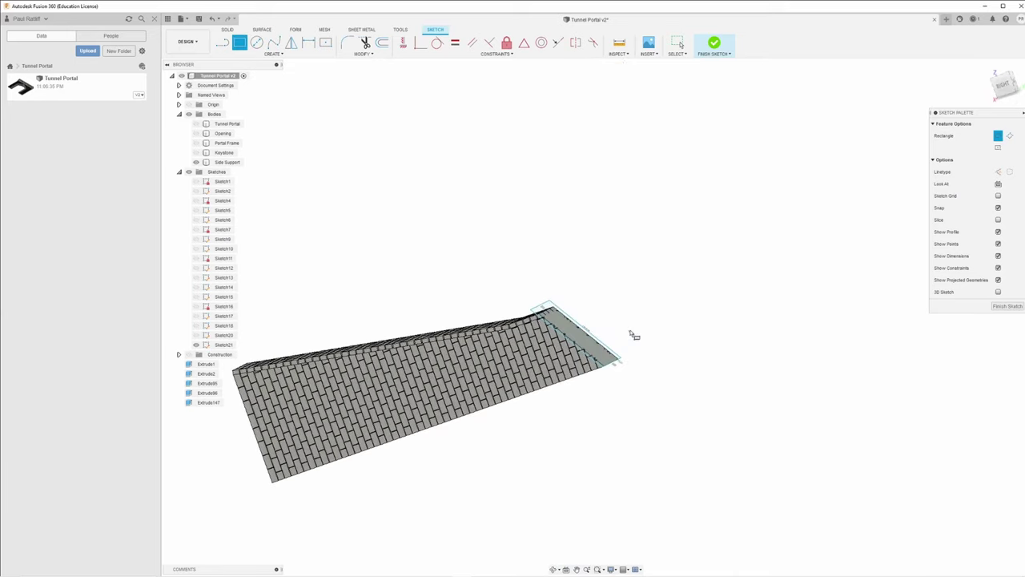
{"action": "key", "text": "e"}
{"action": "left_click", "coordinate": [580, 340]}
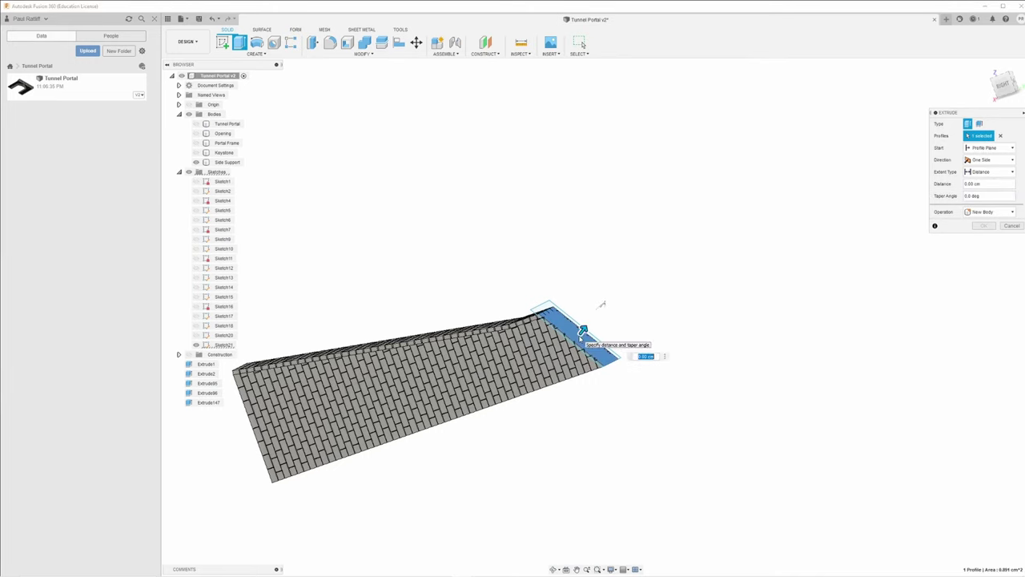
{"action": "left_click", "coordinate": [544, 309]}
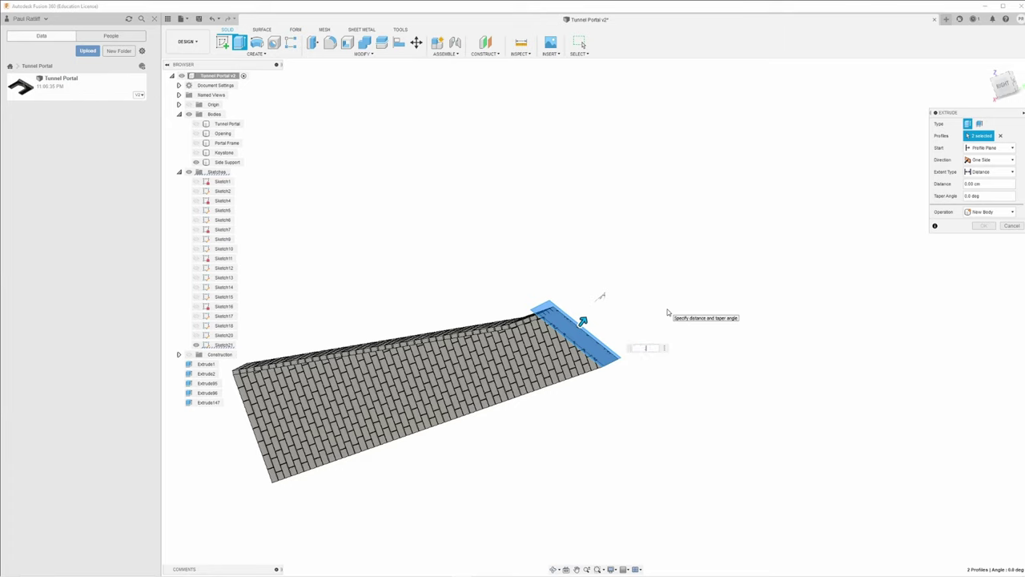
{"action": "type", "text": "1"}
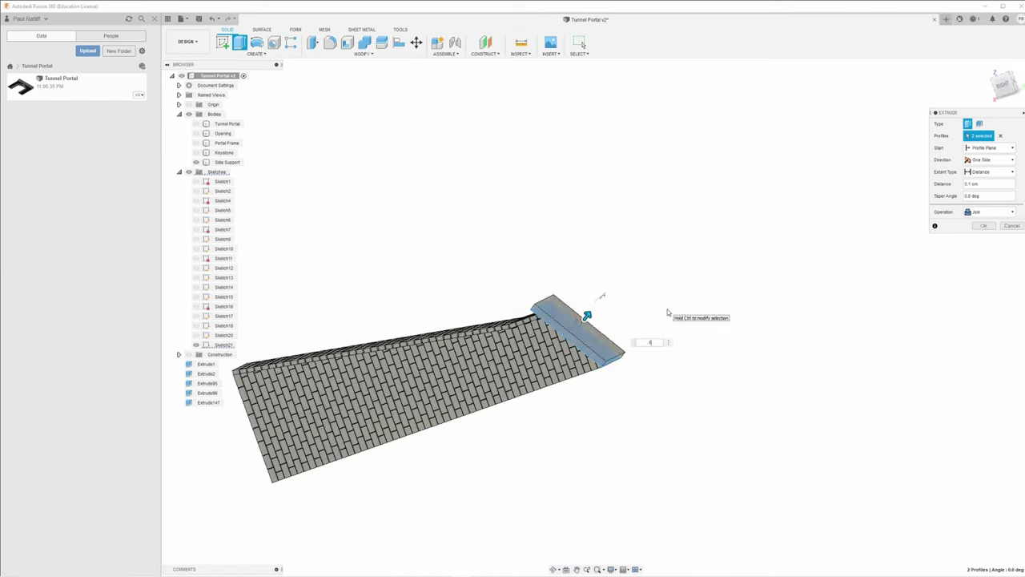
{"action": "key", "text": "BackSpace"}
{"action": "type", "text": "6"}
{"action": "left_click", "coordinate": [995, 213]}
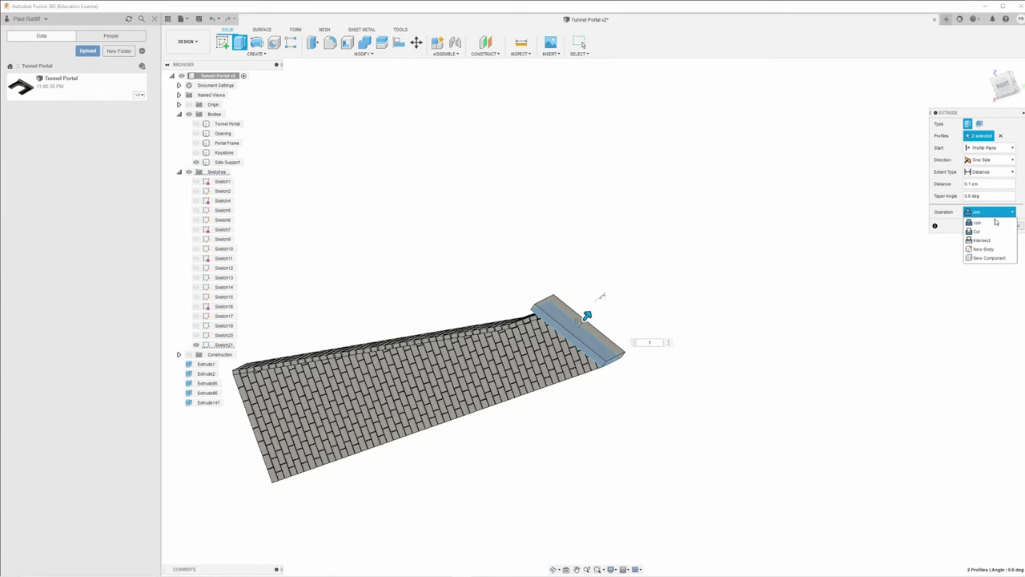
{"action": "left_click", "coordinate": [989, 252]}
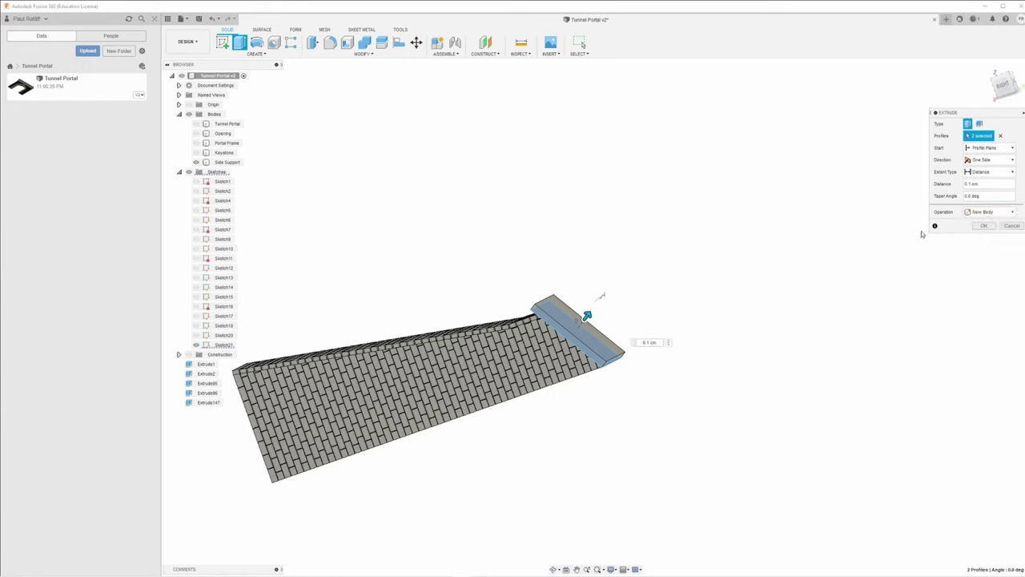
{"action": "key", "text": "Return"}
{"action": "middle_click_drag", "start_coordinate": [711, 266], "coordinate": [674, 251], "text": "shift"}
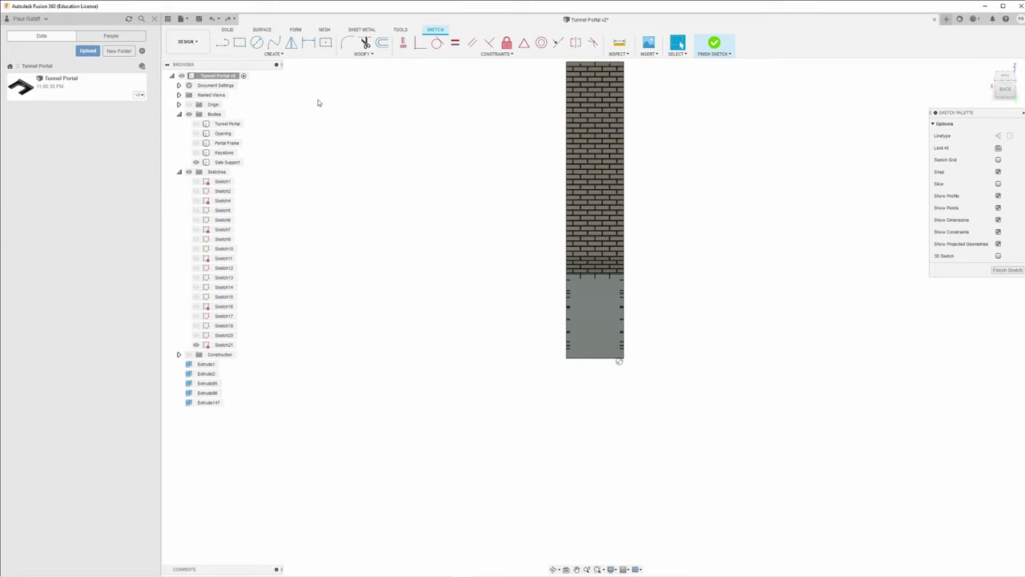
Draw a rectangle about 1.04 cm wide on the sloped face, aligned with its lower edge and overhanging the other three sides
{"action": "left_click", "coordinate": [238, 42]}
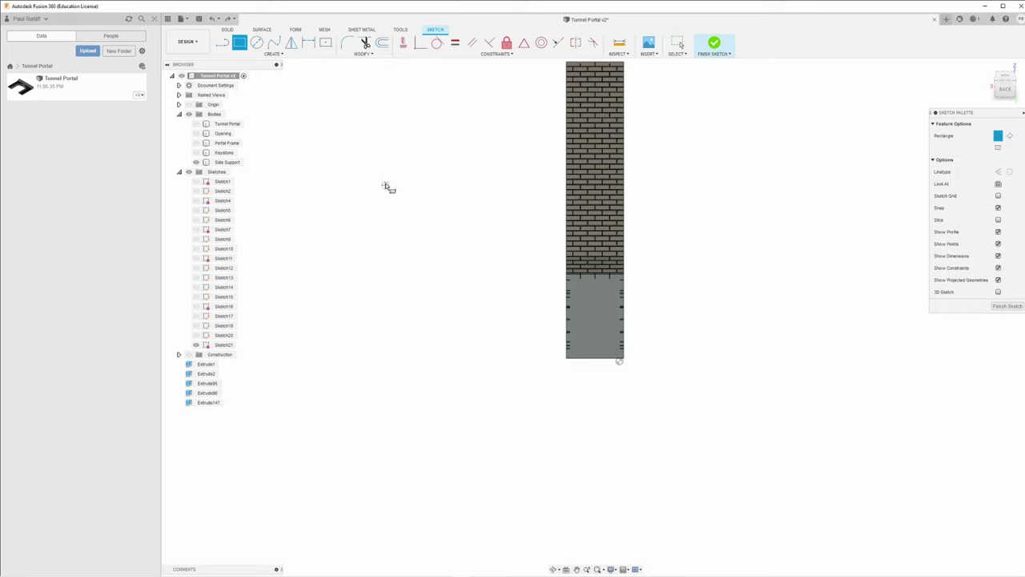
{"action": "left_click", "coordinate": [559, 359]}
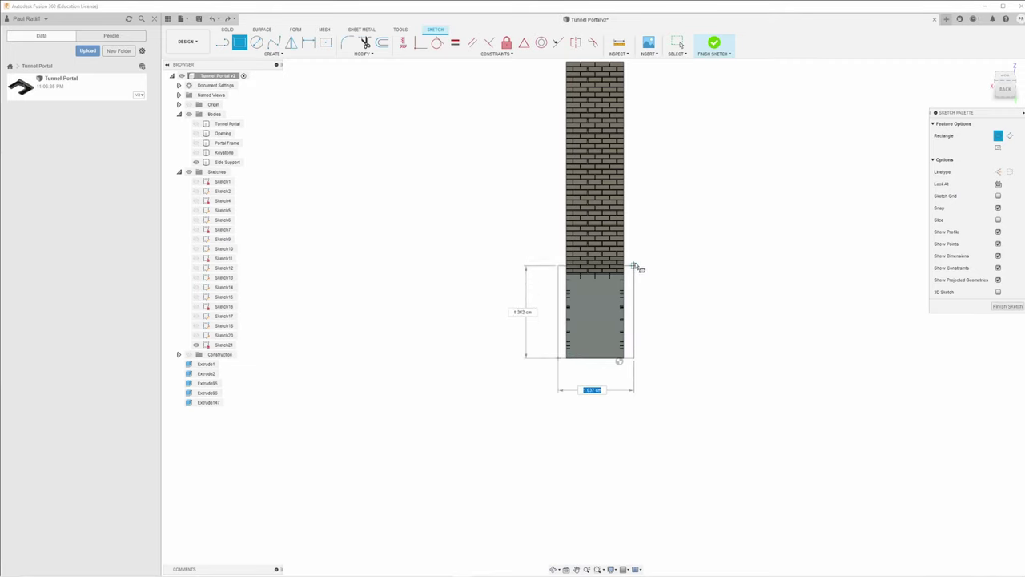
{"action": "left_click", "coordinate": [635, 260]}
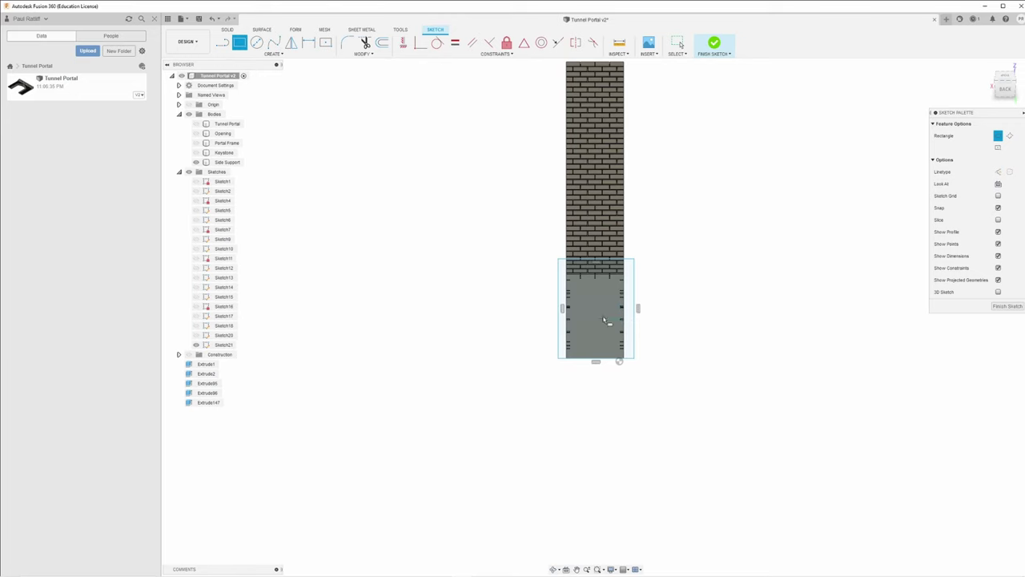
Extrude both rectangle profiles 0.1 cm as a new body to form the cap
{"action": "key", "text": "e"}
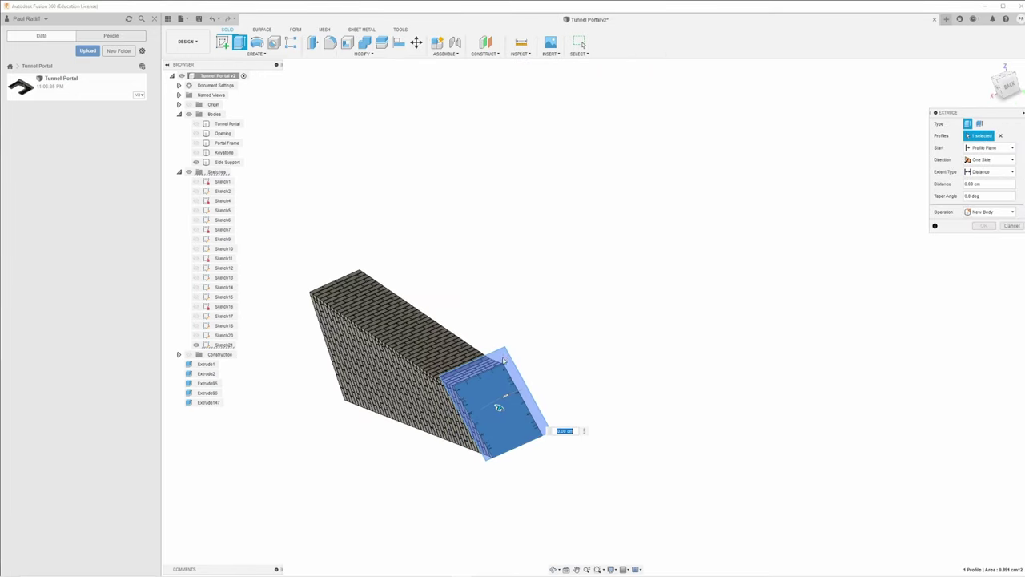
{"action": "left_click", "coordinate": [512, 370]}
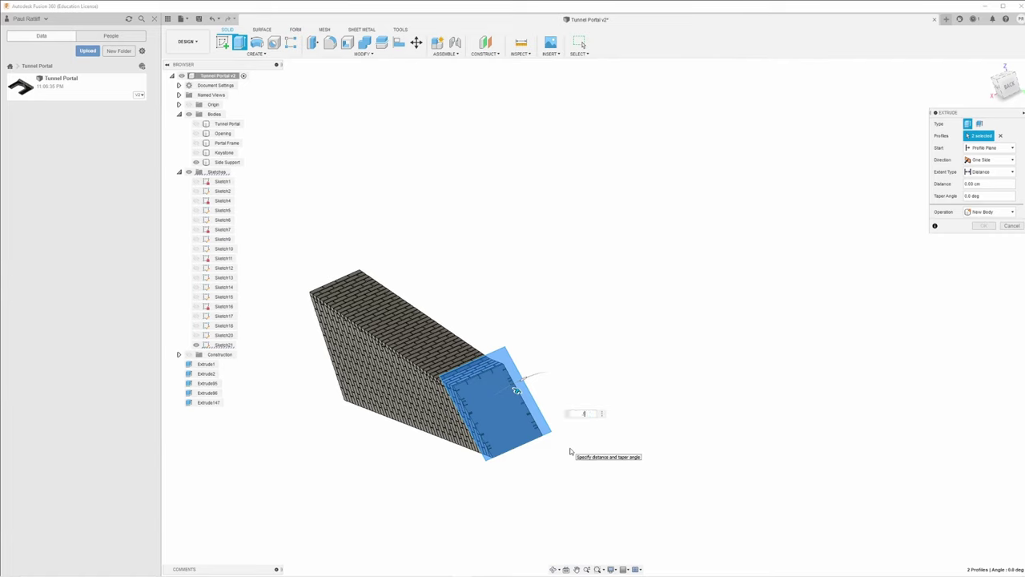
{"action": "type", "text": "1"}
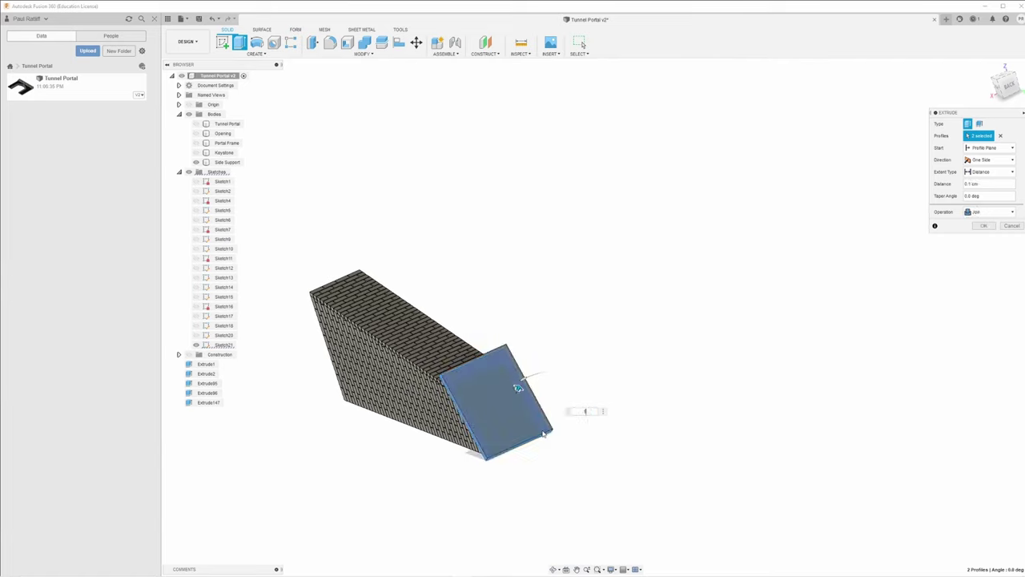
{"action": "left_click", "coordinate": [982, 212]}
{"action": "left_click", "coordinate": [979, 248]}
{"action": "key", "text": "Return"}
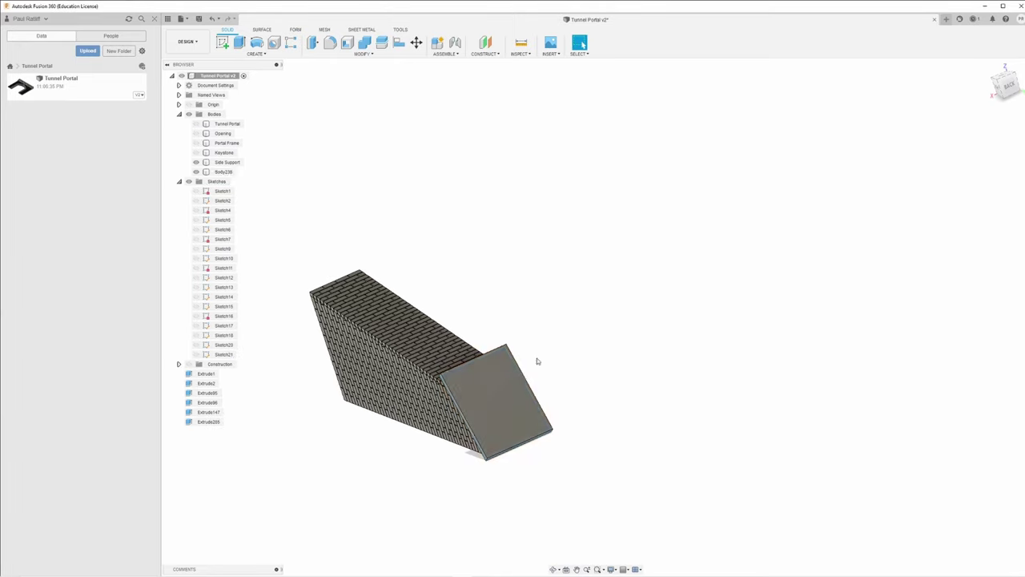
{"action": "scroll", "coordinate": [514, 427], "scroll_direction": "up", "scroll_amount": 3}
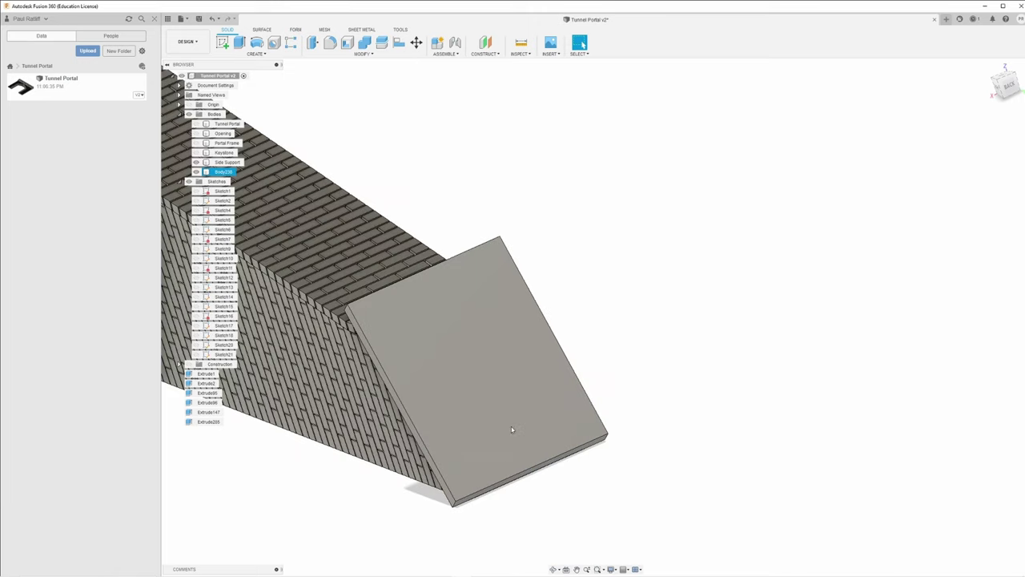
{"action": "middle_click_drag", "start_coordinate": [486, 407], "coordinate": [572, 404]}
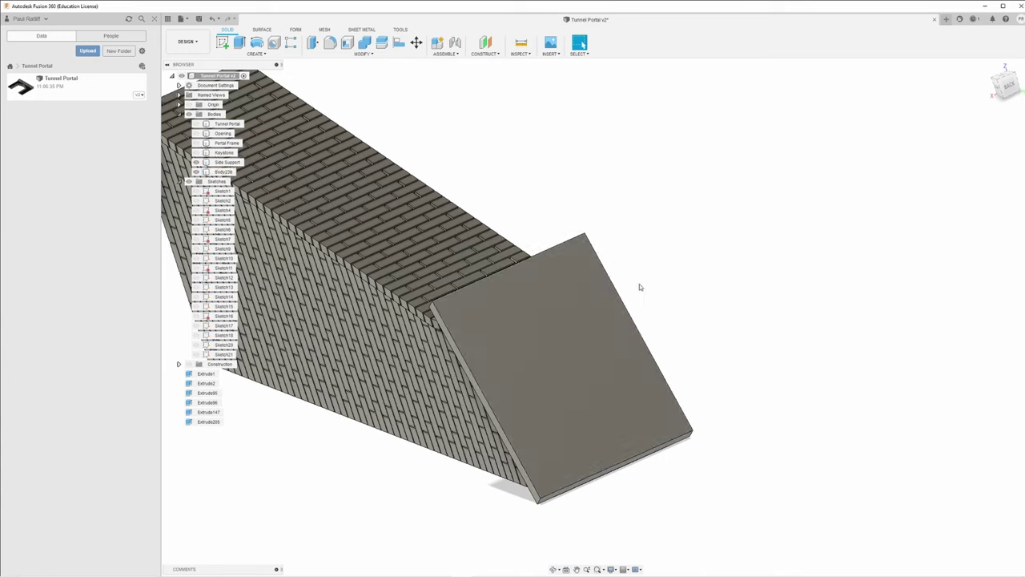
{"action": "left_click", "coordinate": [416, 42]}
{"action": "left_click", "coordinate": [567, 385]}
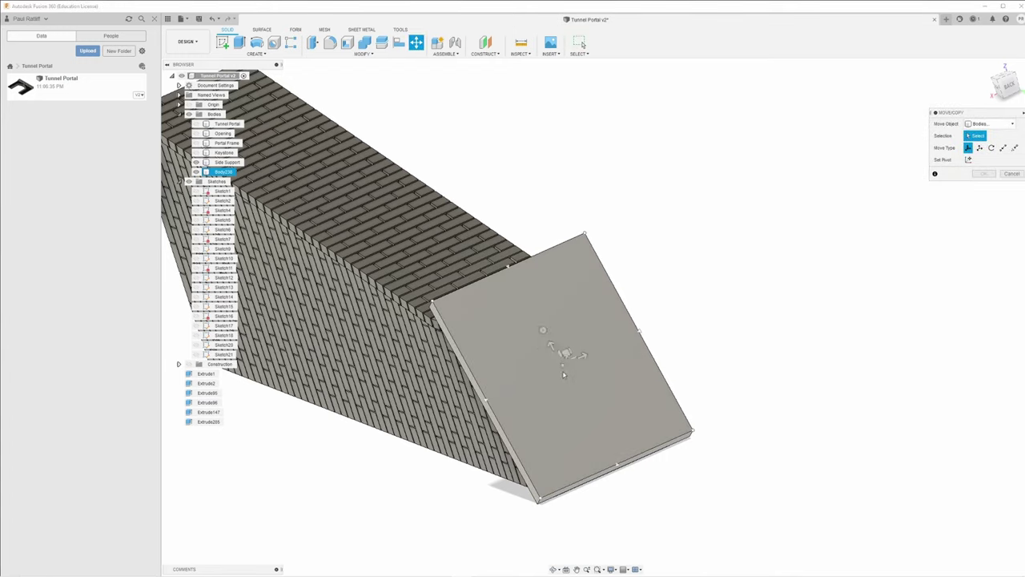
{"action": "left_click", "coordinate": [582, 356]}
{"action": "left_click_drag", "start_coordinate": [582, 358], "coordinate": [763, 293]}
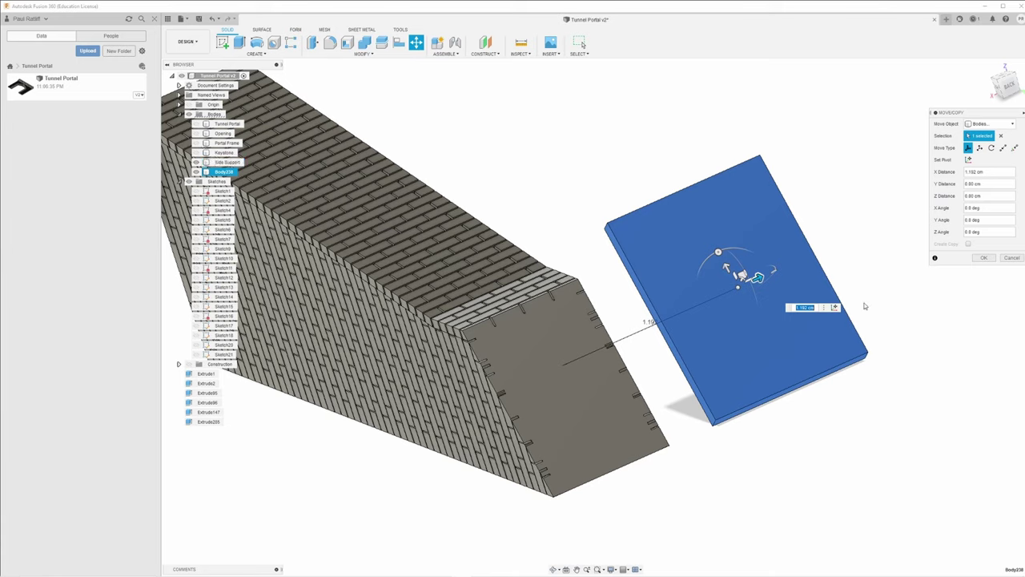
{"action": "left_click", "coordinate": [1010, 257]}
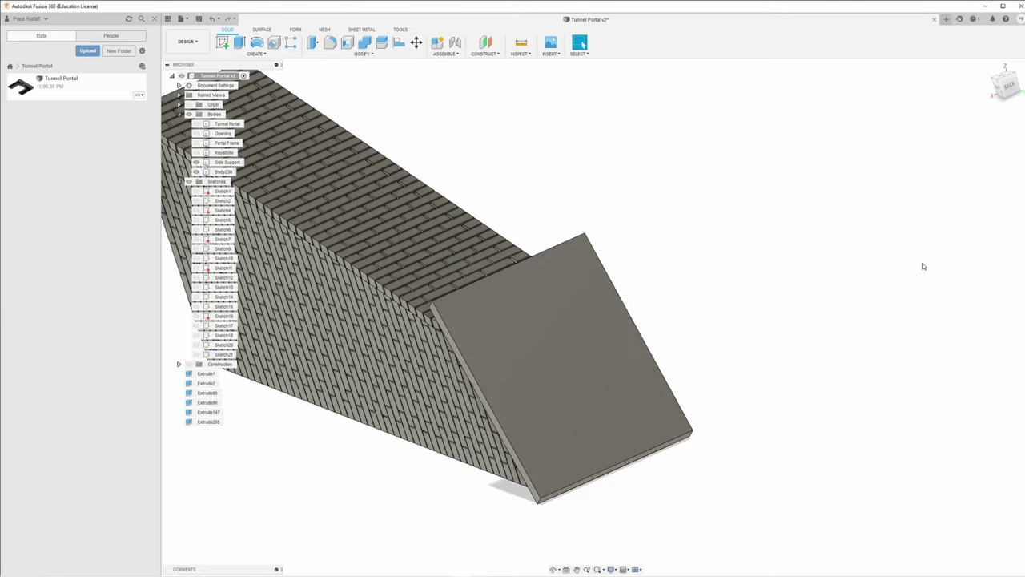
Offset the cap's end face that is flush with the support's bottom outward by about 0.18 cm using Press Pull
{"action": "middle_click_drag", "start_coordinate": [721, 322], "coordinate": [788, 353], "text": "shift"}
{"action": "middle_click_drag", "start_coordinate": [774, 315], "coordinate": [766, 307], "text": "shift"}
{"action": "left_click", "coordinate": [773, 236]}
{"action": "left_click", "coordinate": [652, 191]}
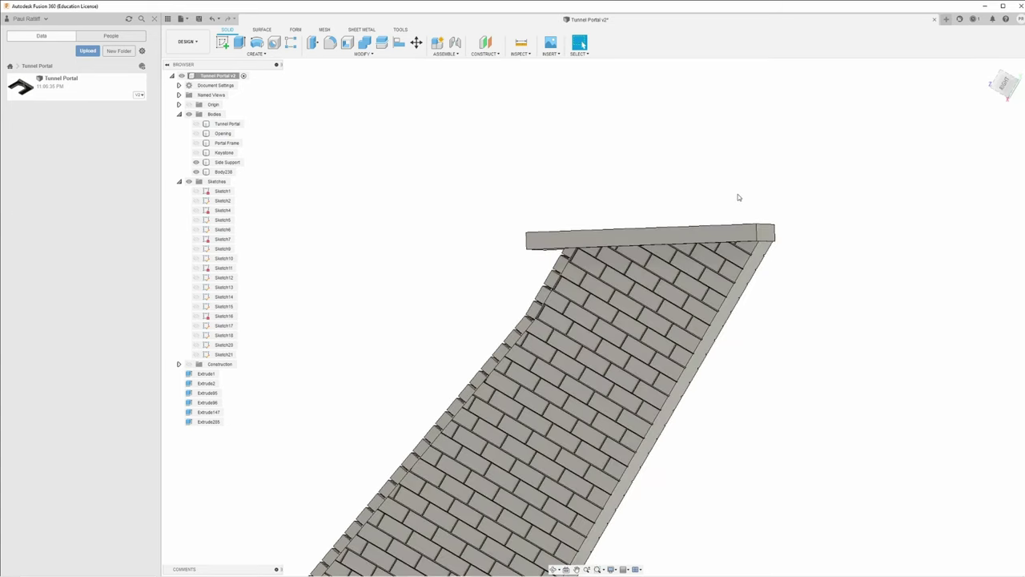
{"action": "left_click", "coordinate": [312, 41]}
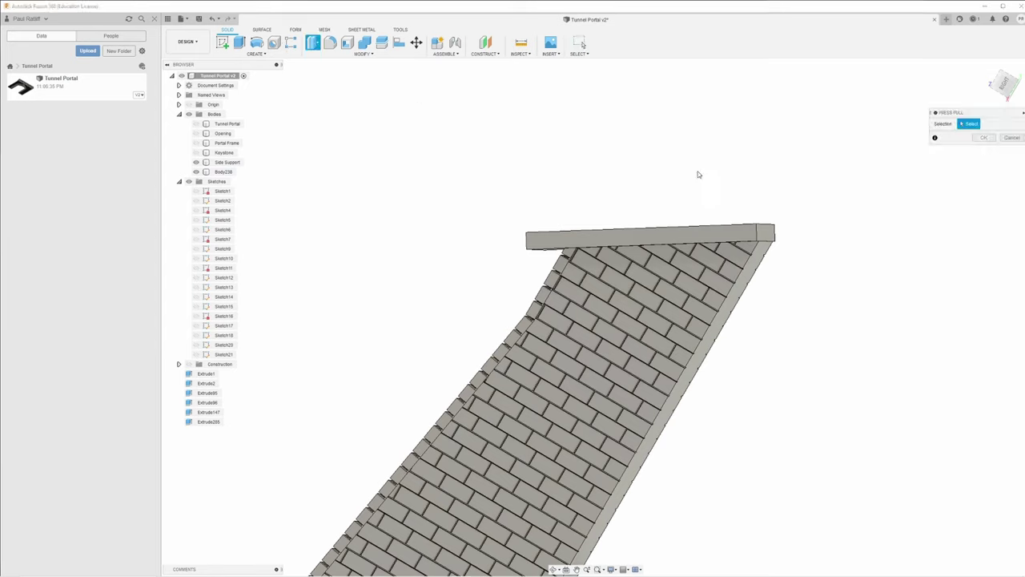
{"action": "left_click", "coordinate": [769, 232]}
{"action": "left_click_drag", "start_coordinate": [776, 231], "coordinate": [807, 240]}
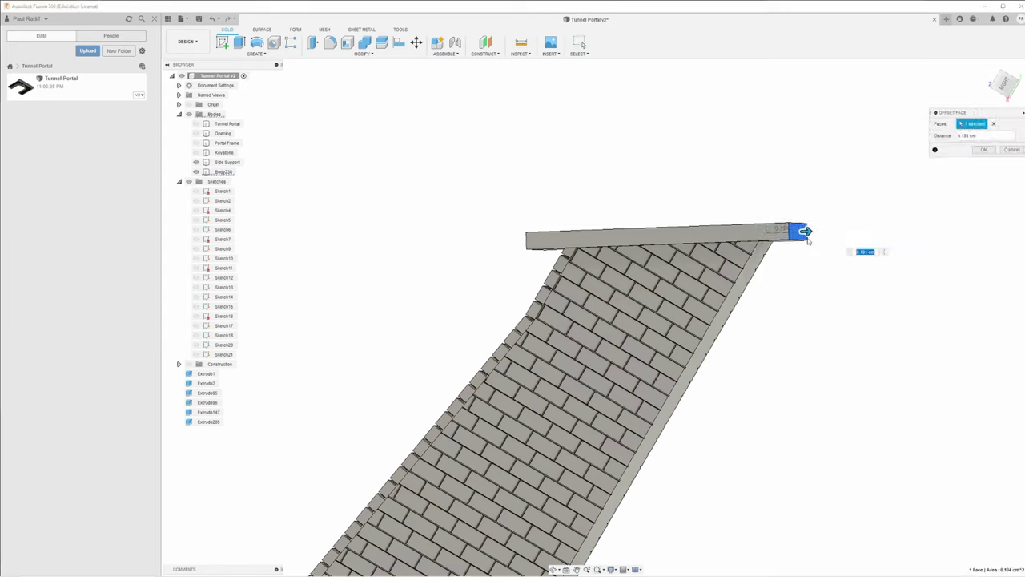
{"action": "left_click", "coordinate": [984, 150]}
Measure the cap's side overhang between the brick edge and the cap's parallel long edge
{"action": "middle_click_drag", "start_coordinate": [756, 302], "coordinate": [777, 250], "text": "shift"}
{"action": "left_click", "coordinate": [777, 250]}
{"action": "scroll", "coordinate": [560, 200], "scroll_direction": "up", "scroll_amount": 8}
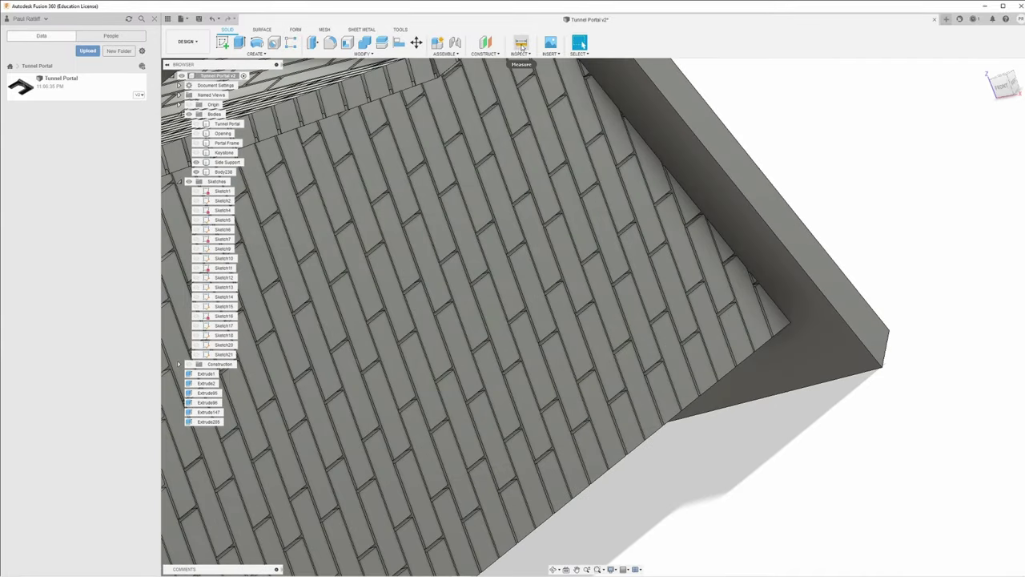
{"action": "left_click", "coordinate": [521, 44]}
{"action": "left_click", "coordinate": [685, 191]}
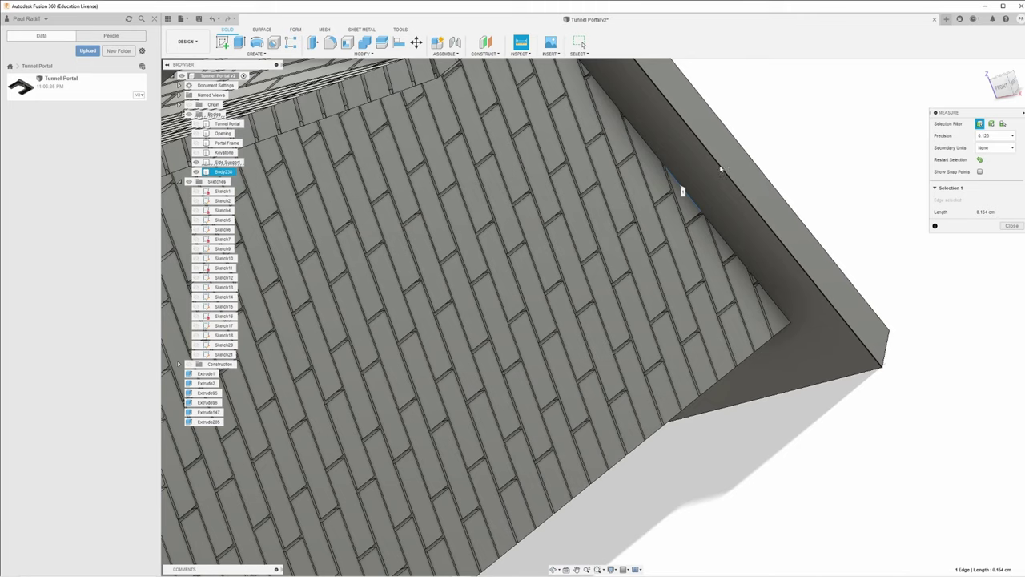
{"action": "left_click", "coordinate": [721, 170]}
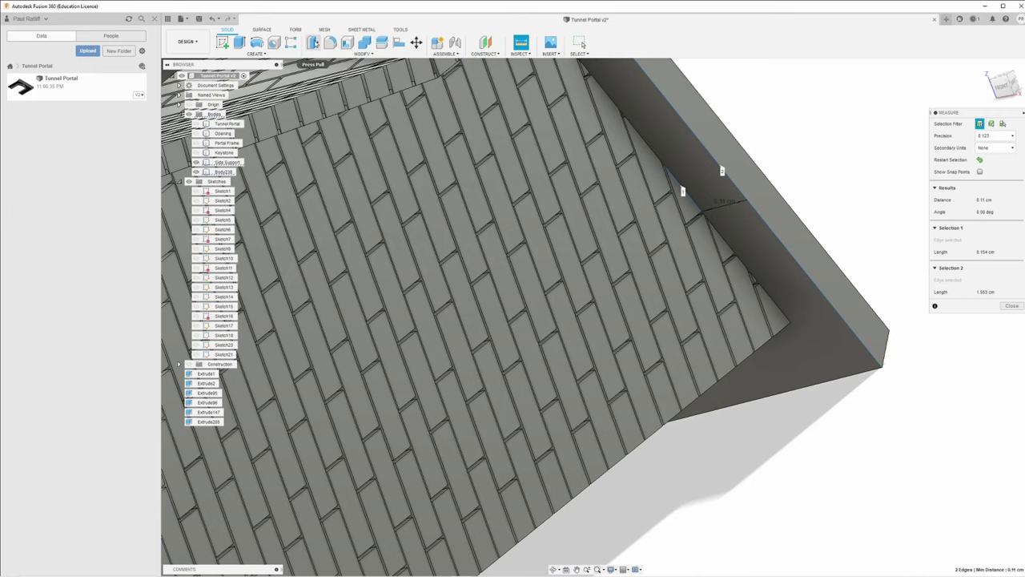
Offset that long side face of the cap slightly inward for a 0.10 cm overhang, and measure the overhang again
{"action": "left_click", "coordinate": [313, 43]}
{"action": "left_click", "coordinate": [716, 139]}
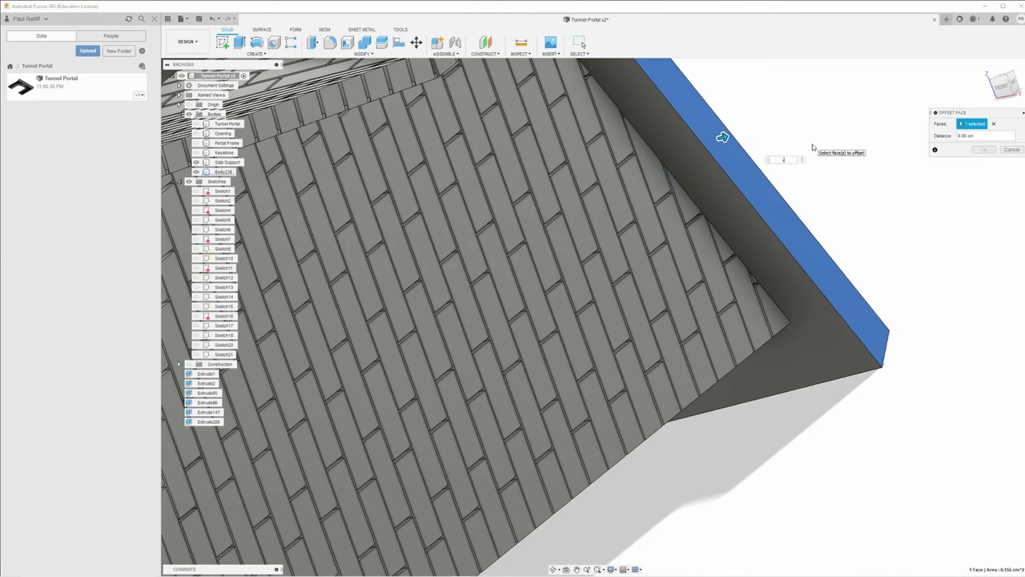
{"action": "key", "text": "Return"}
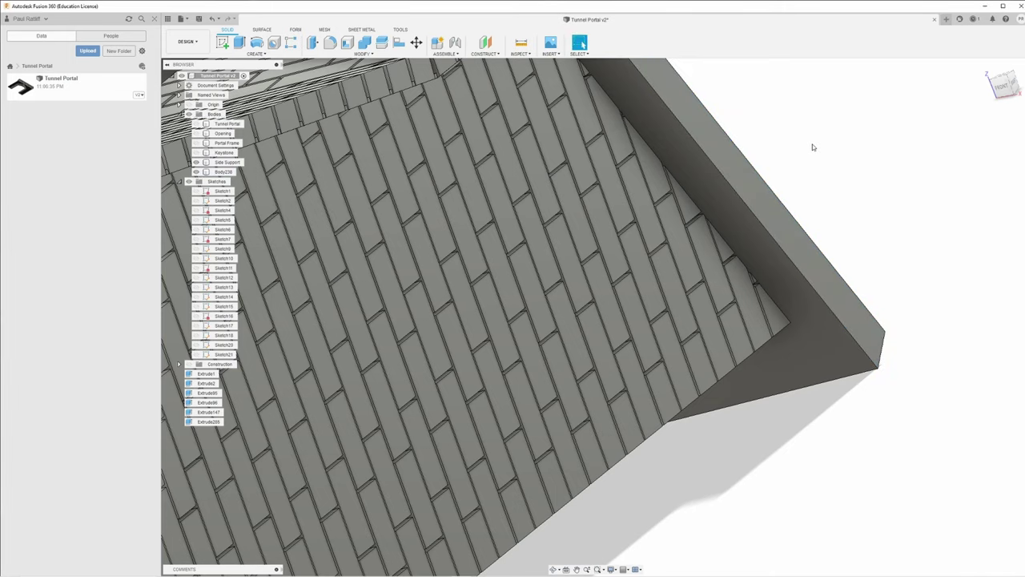
{"action": "left_click", "coordinate": [520, 42]}
{"action": "left_click", "coordinate": [719, 173]}
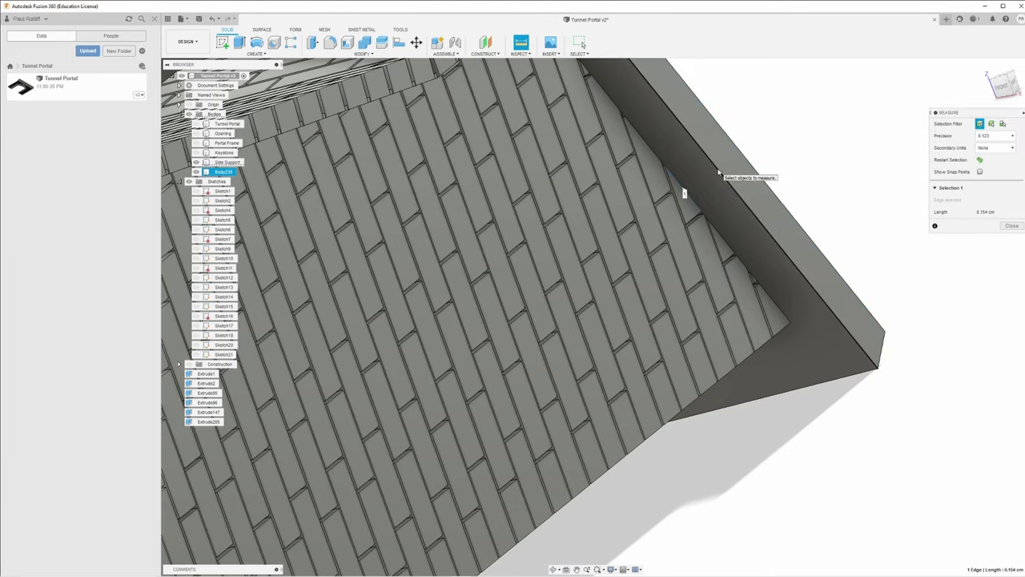
{"action": "left_click", "coordinate": [719, 173]}
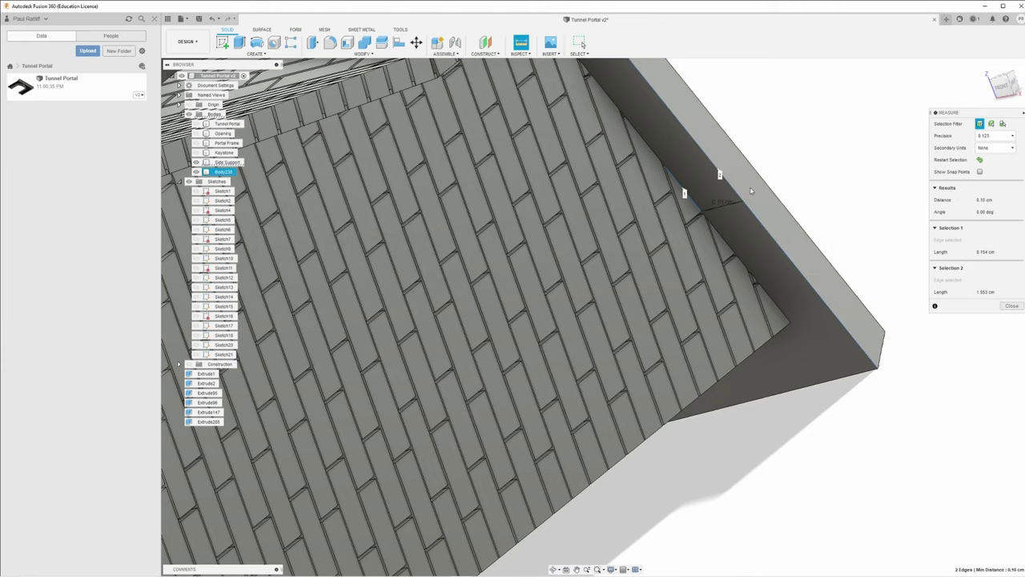
{"action": "left_click", "coordinate": [1012, 306]}
Offset the cap's opposite long side face inward by 0.14 cm so it lines up with the brick side
{"action": "left_click", "coordinate": [694, 312]}
{"action": "middle_click_drag", "start_coordinate": [693, 311], "coordinate": [538, 307], "text": "shift"}
{"action": "scroll", "coordinate": [648, 293], "scroll_direction": "up", "scroll_amount": 6}
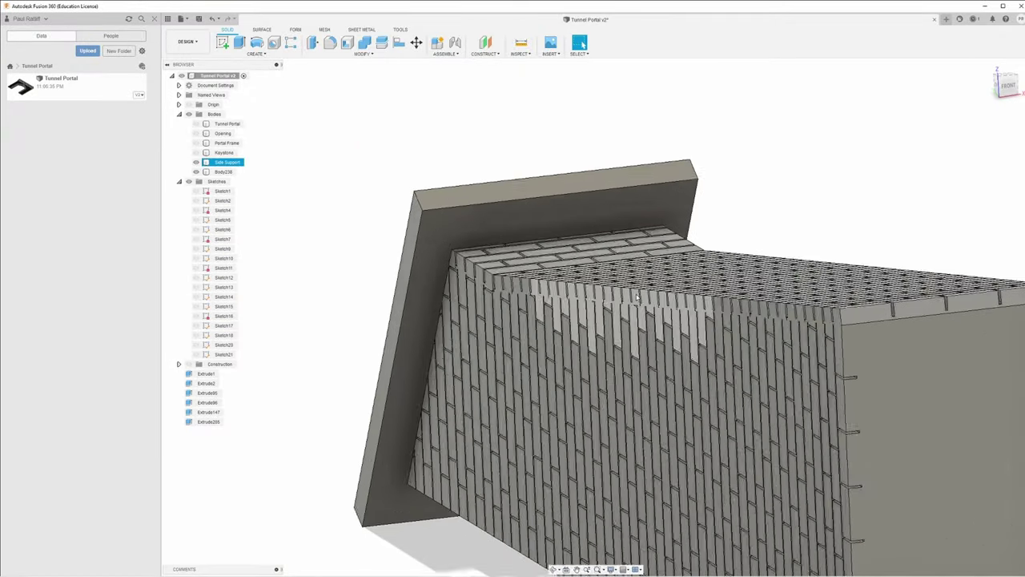
{"action": "scroll", "coordinate": [358, 306], "scroll_direction": "up", "scroll_amount": 8}
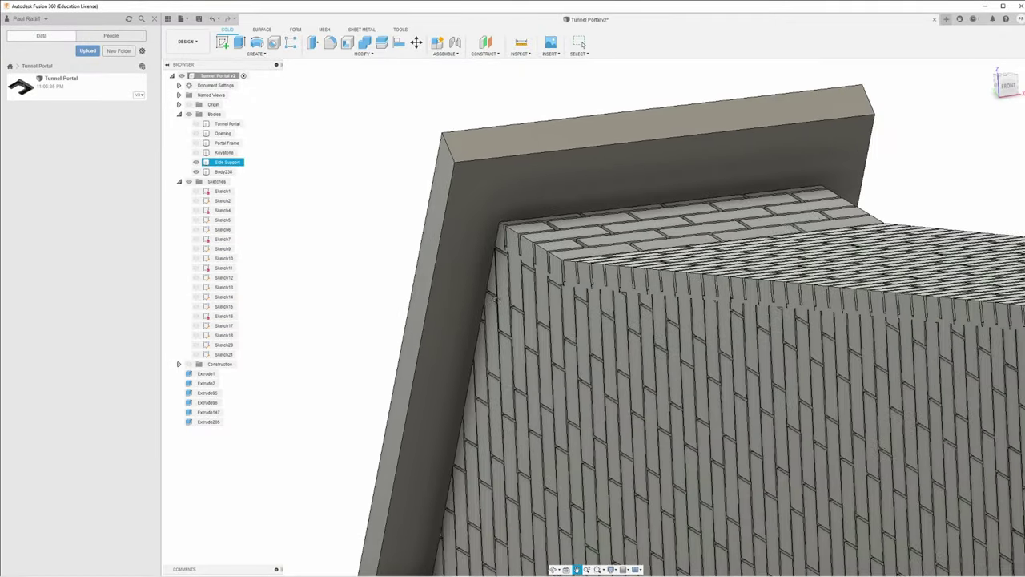
{"action": "left_click", "coordinate": [406, 282]}
{"action": "key", "text": "Escape"}
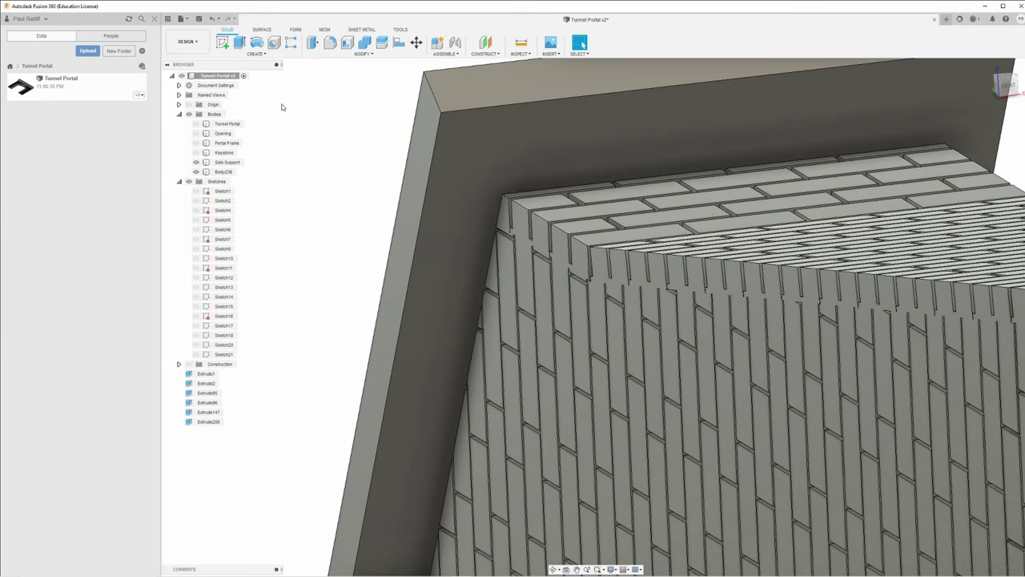
{"action": "left_click", "coordinate": [312, 42]}
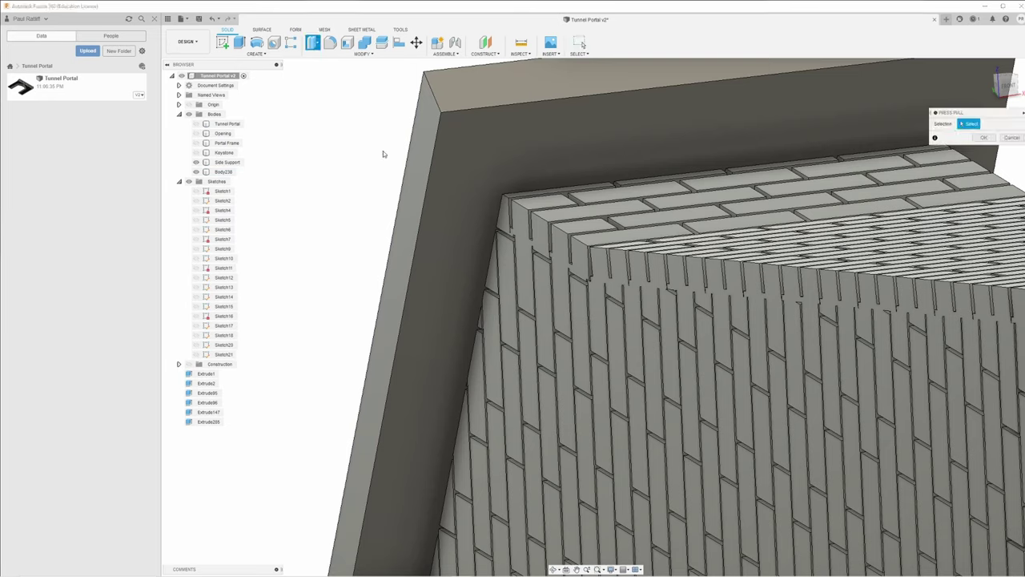
{"action": "left_click", "coordinate": [408, 223]}
{"action": "left_click_drag", "start_coordinate": [410, 221], "coordinate": [492, 318]}
{"action": "left_click", "coordinate": [983, 150]}
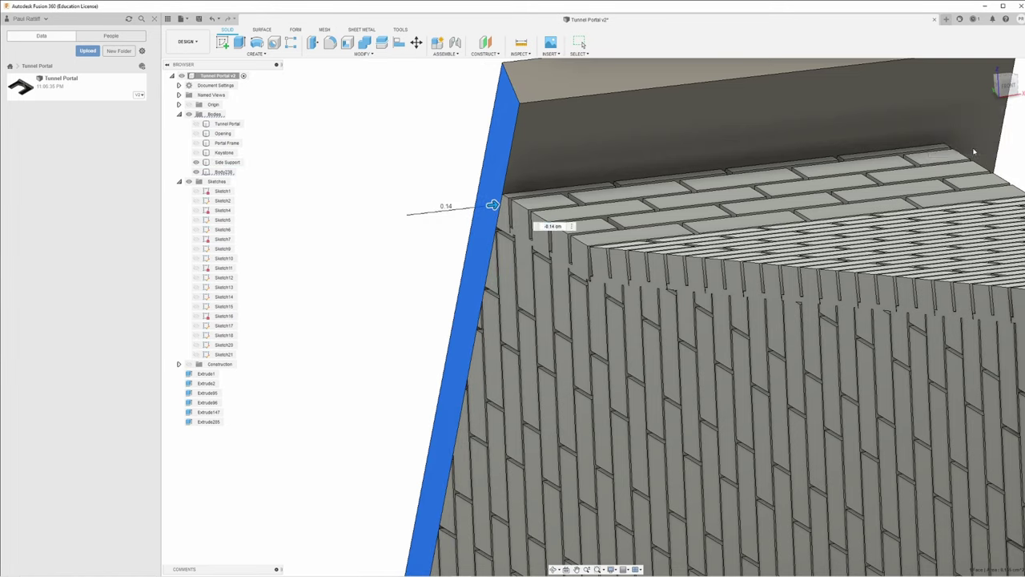
Offset the aligned cap side face back outward so its overhang matches the other side
{"action": "left_click", "coordinate": [312, 42]}
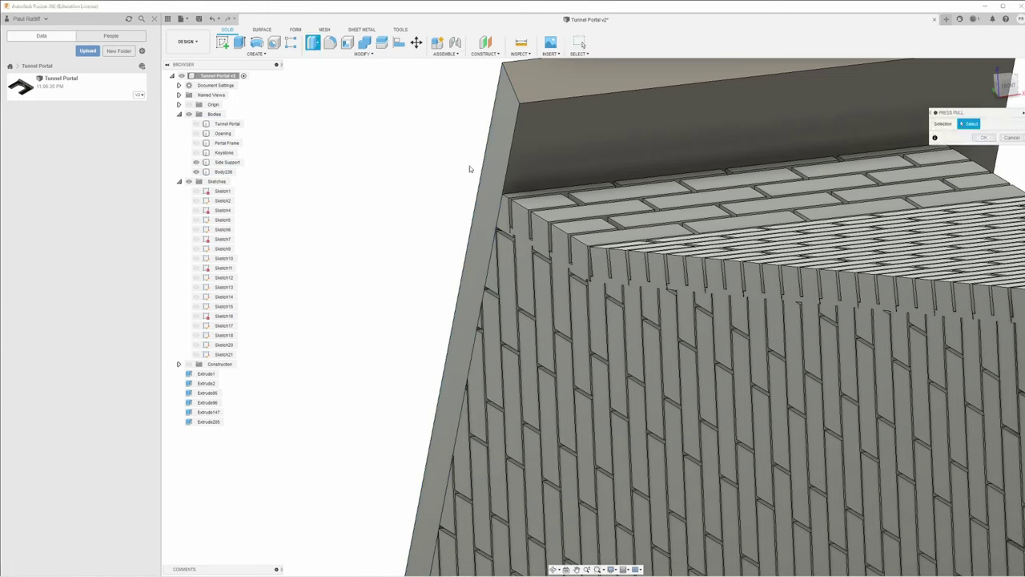
{"action": "left_click", "coordinate": [485, 168]}
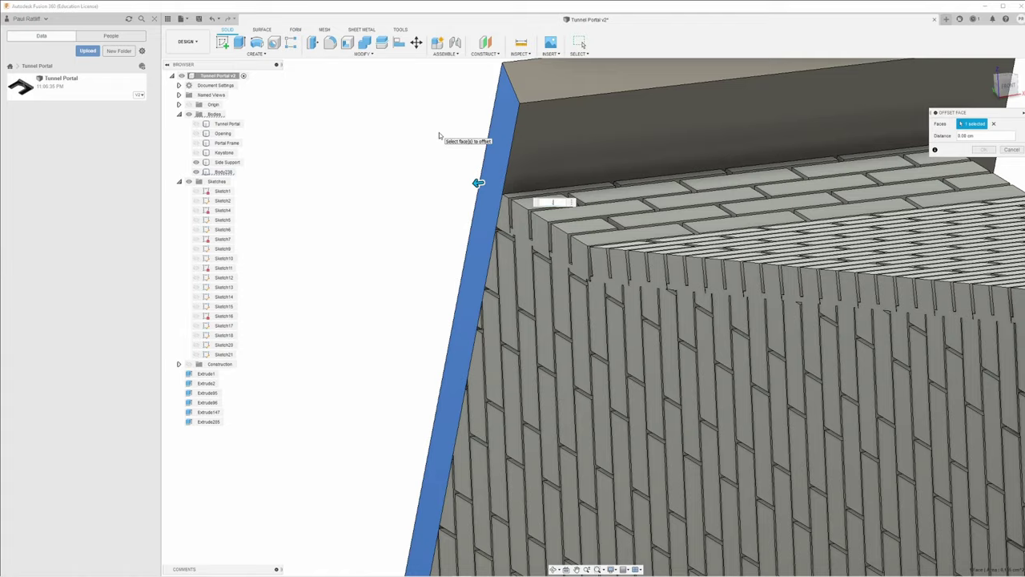
{"action": "key", "text": "Return"}
Start a new sketch on the Side Support's flat bottom face
{"action": "middle_click_drag", "start_coordinate": [448, 137], "coordinate": [569, 115], "text": "shift"}
{"action": "left_click", "coordinate": [227, 162]}
{"action": "middle_click_drag", "start_coordinate": [689, 132], "coordinate": [796, 110], "text": "shift"}
{"action": "left_click", "coordinate": [722, 130]}
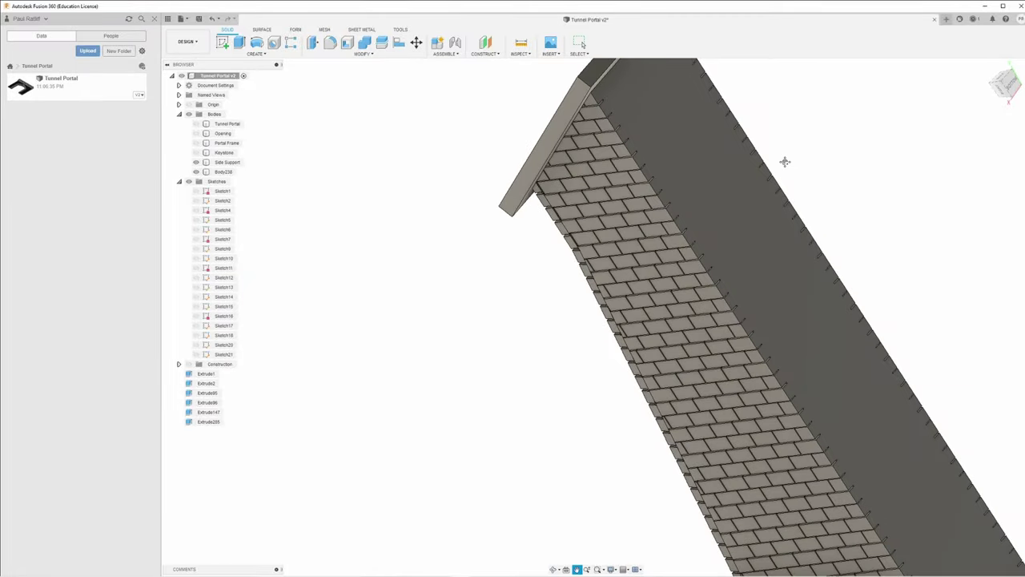
{"action": "middle_click_drag", "start_coordinate": [785, 160], "coordinate": [678, 191], "text": "shift"}
{"action": "scroll", "coordinate": [710, 187], "scroll_direction": "down", "scroll_amount": 5}
{"action": "left_click", "coordinate": [606, 134]}
{"action": "left_click", "coordinate": [621, 167]}
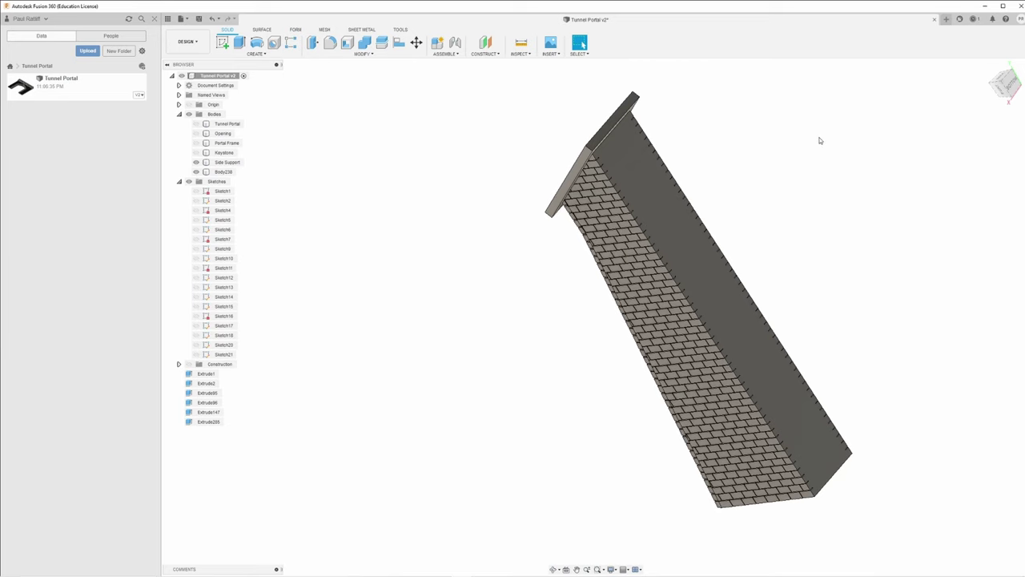
{"action": "left_click", "coordinate": [222, 42]}
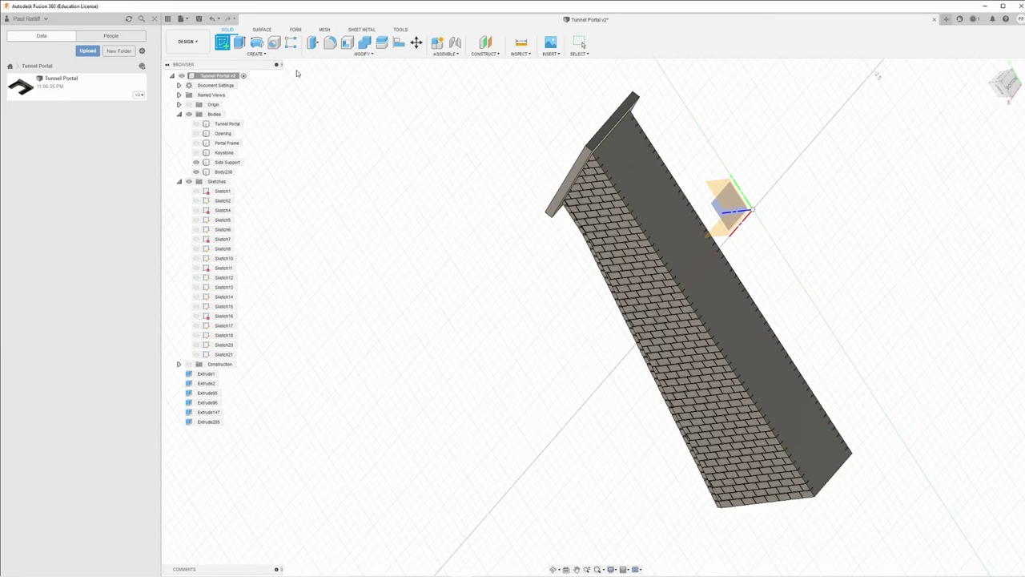
{"action": "left_click", "coordinate": [637, 186]}
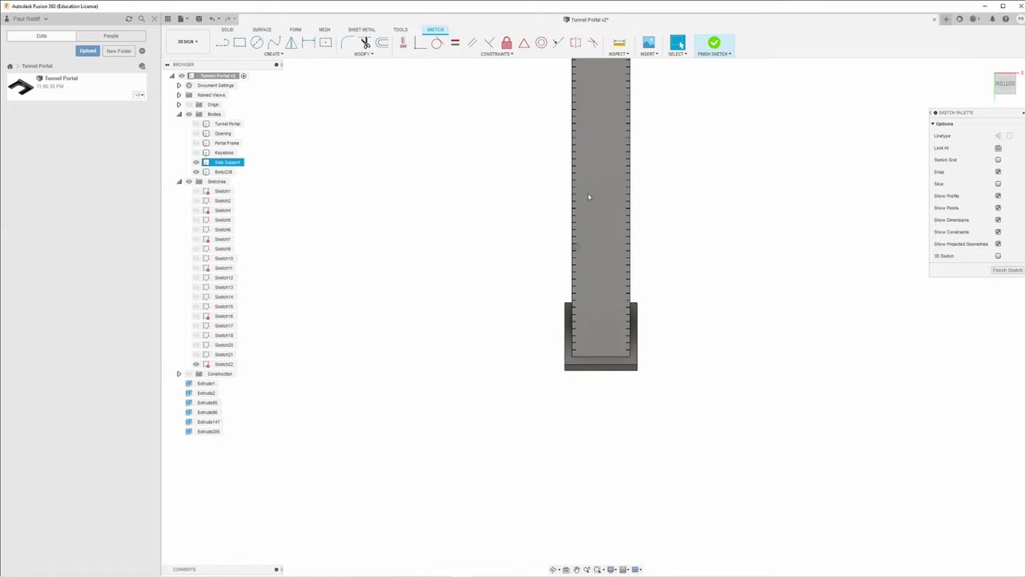
Sketch a rectangle about 1.7 by 6.4 cm enclosing the whole outline of the Side Support and its cap
{"action": "left_click", "coordinate": [542, 181]}
{"action": "scroll", "coordinate": [504, 160], "scroll_direction": "down", "scroll_amount": 3}
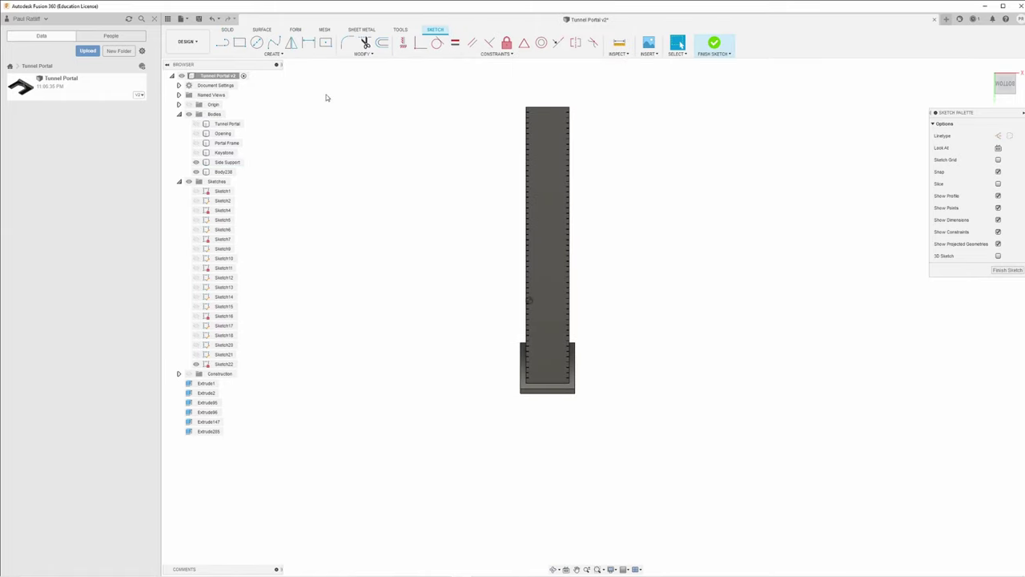
{"action": "left_click", "coordinate": [239, 42]}
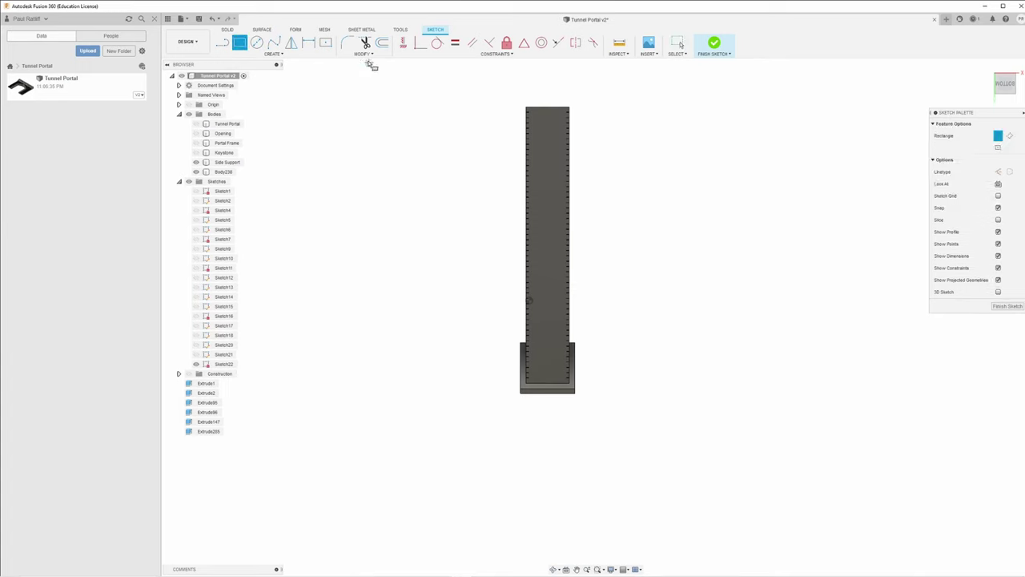
{"action": "left_click", "coordinate": [503, 97]}
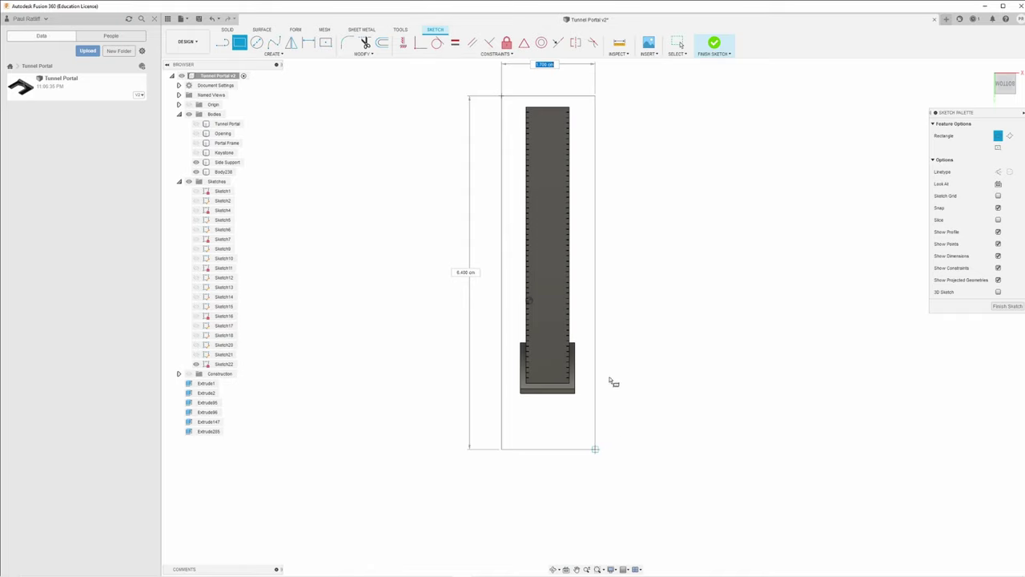
{"action": "key", "text": "Return"}
{"action": "key", "text": "Escape"}
Extrude the rectangle about 0.734 cm outward as a cut to trim the cap flush with the Side Support's flat bottom face
{"action": "mouse_move", "coordinate": [603, 386]}
{"action": "middle_mouse_down", "text": "shift"}
{"action": "mouse_move", "coordinate": [654, 376]}
{"action": "mouse_move", "coordinate": [639, 386]}
{"action": "middle_mouse_up", "text": "shift"}
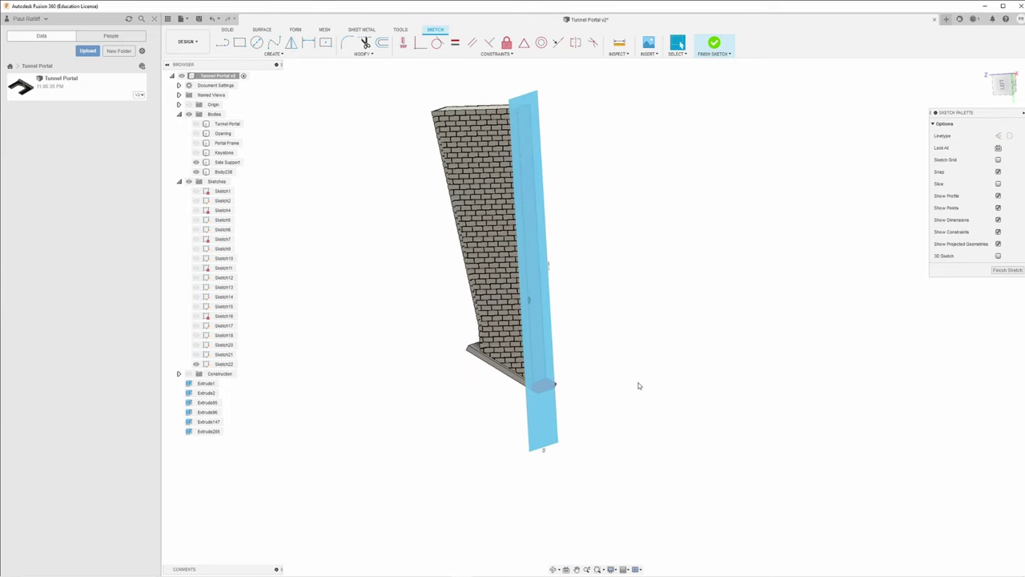
{"action": "key", "text": "e"}
{"action": "left_click", "coordinate": [537, 329]}
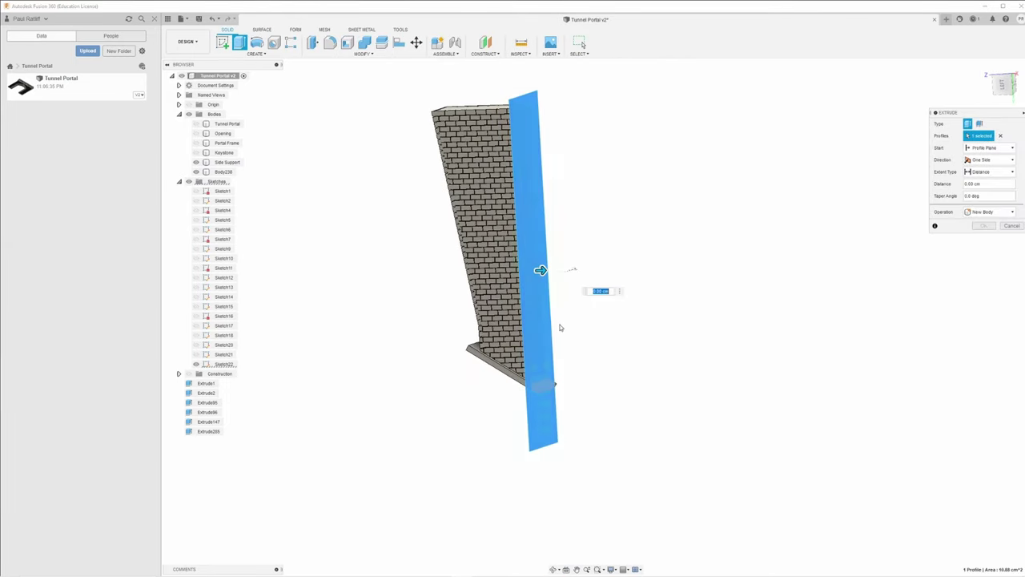
{"action": "left_click_drag", "start_coordinate": [541, 270], "coordinate": [579, 269]}
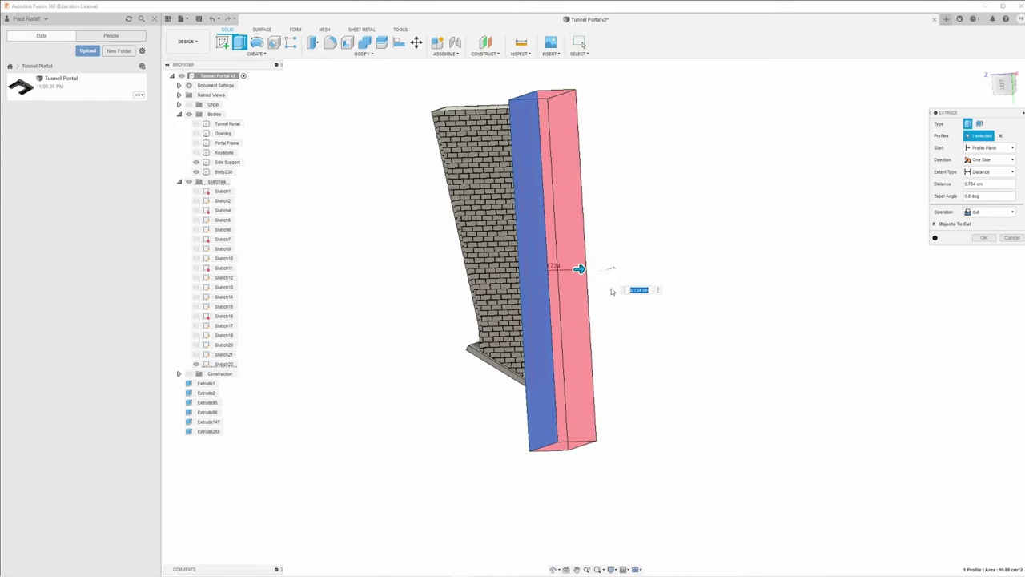
{"action": "left_click", "coordinate": [983, 238]}
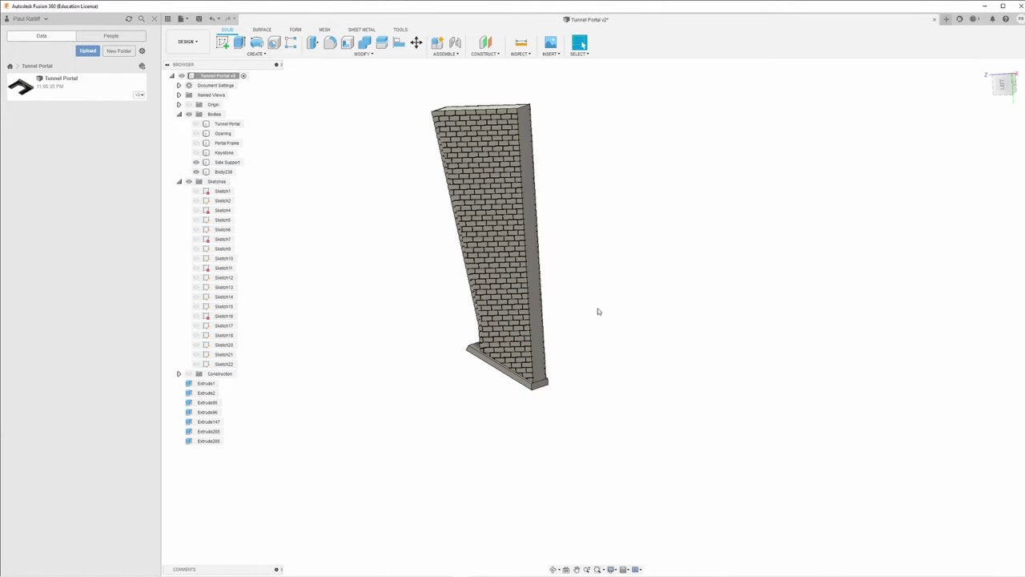
Fillet the three exposed upper edges of the cap with a 0.05 cm radius and Rolling Ball corners
{"action": "middle_click_drag", "start_coordinate": [599, 327], "coordinate": [613, 302], "text": "shift"}
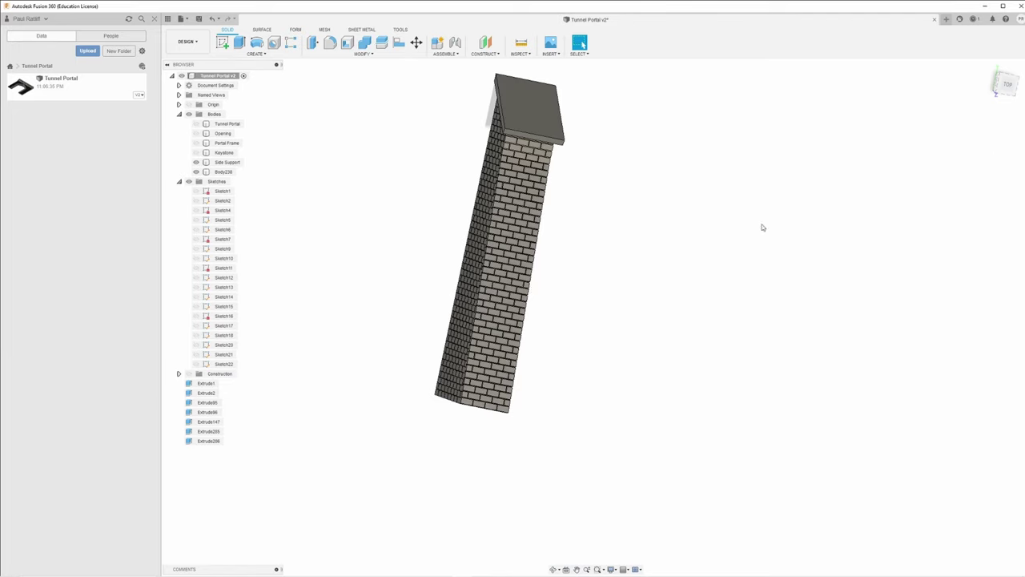
{"action": "left_click", "coordinate": [1008, 85]}
{"action": "middle_click_drag", "start_coordinate": [559, 293], "coordinate": [591, 321], "text": "shift"}
{"action": "scroll", "coordinate": [501, 217], "scroll_direction": "up", "scroll_amount": 5}
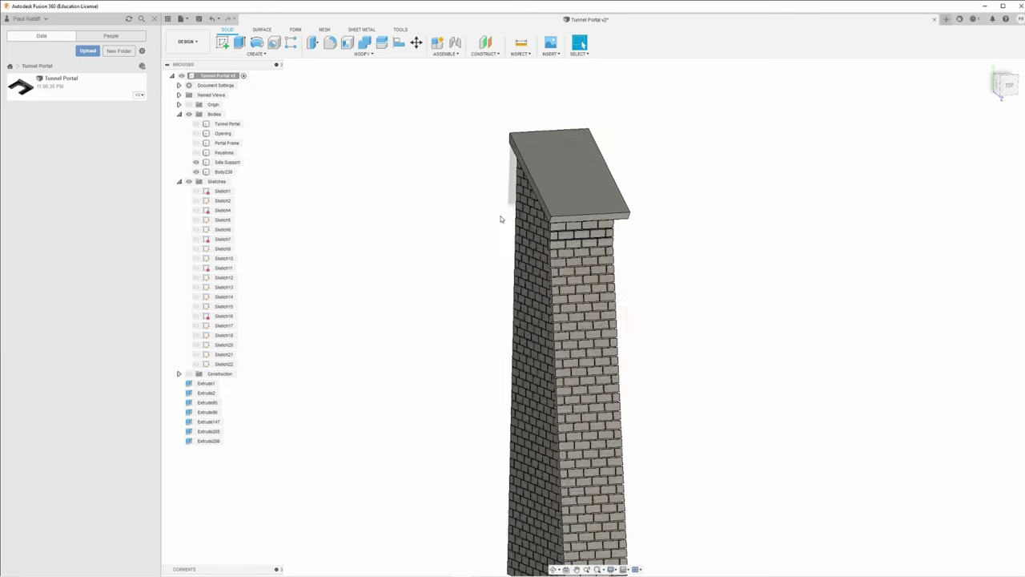
{"action": "left_click", "coordinate": [331, 43]}
{"action": "left_click", "coordinate": [533, 158]}
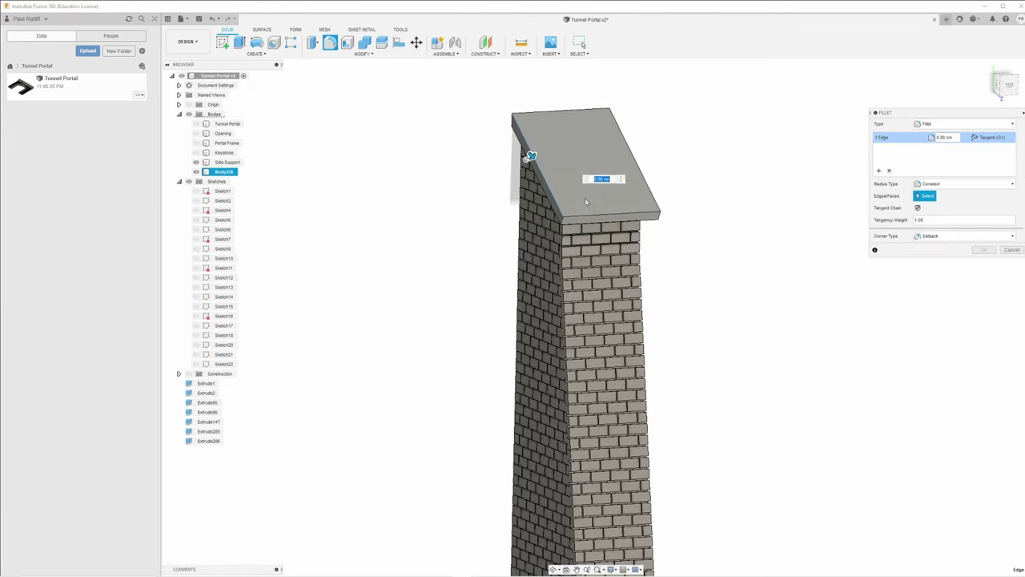
{"action": "left_click", "coordinate": [636, 211]}
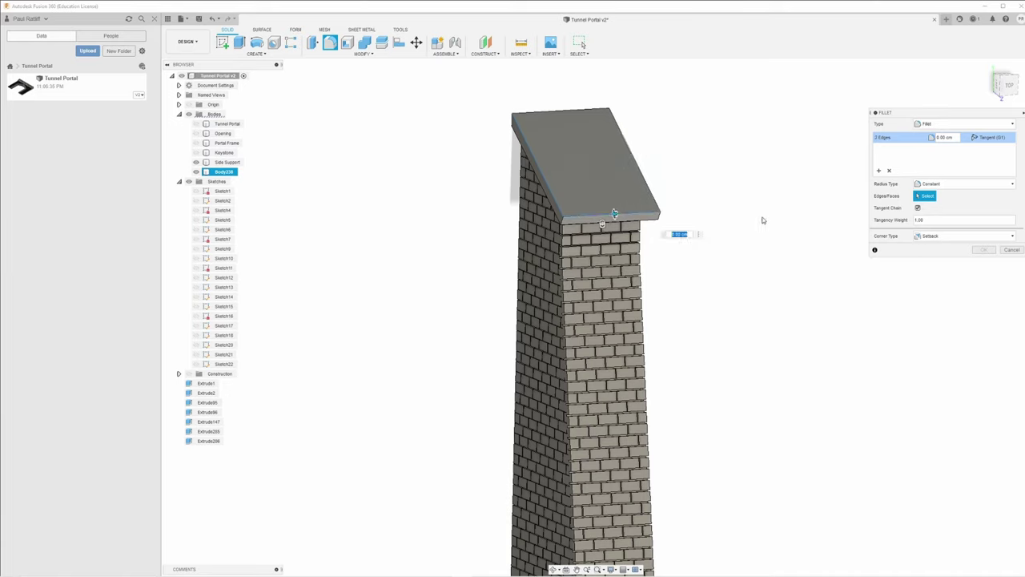
{"action": "left_click", "coordinate": [966, 236]}
{"action": "left_click", "coordinate": [929, 245]}
{"action": "left_click_drag", "start_coordinate": [614, 213], "coordinate": [614, 214]}
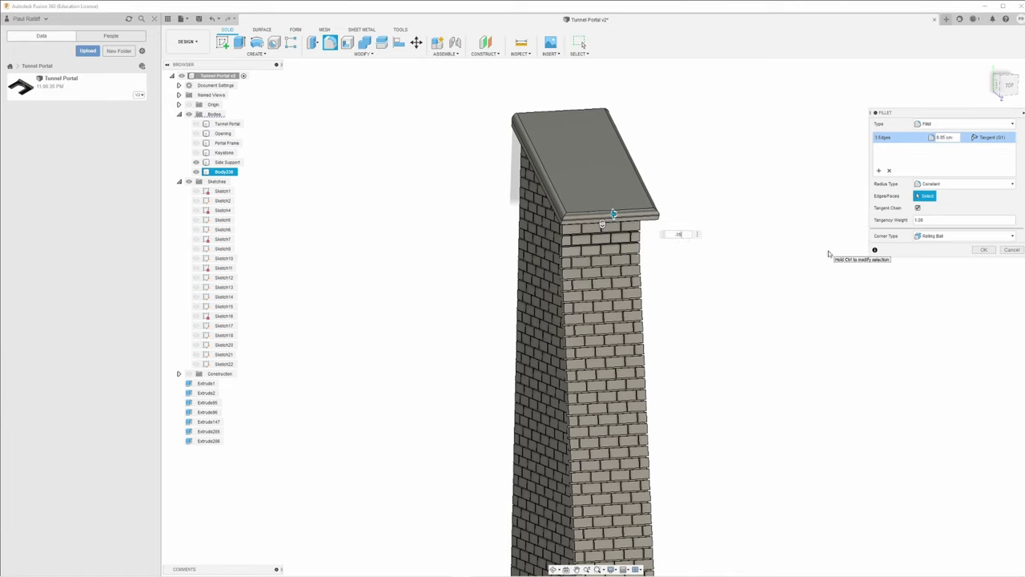
{"action": "key", "text": "Return"}
Combine the cap with the Side Support body using the Join operation
{"action": "middle_click_drag", "start_coordinate": [829, 254], "coordinate": [812, 228], "text": "shift"}
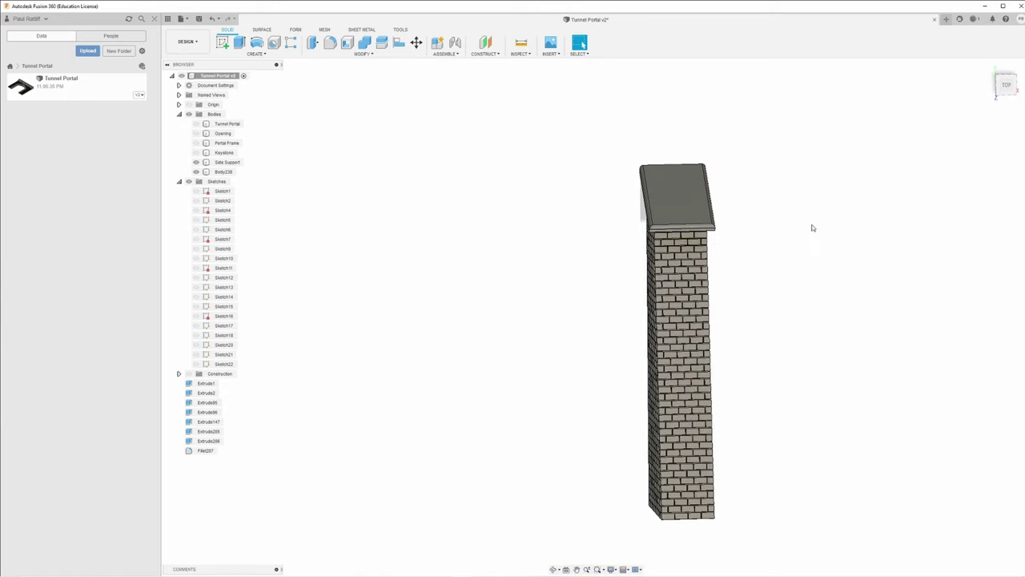
{"action": "left_click", "coordinate": [365, 42]}
{"action": "left_click", "coordinate": [667, 266]}
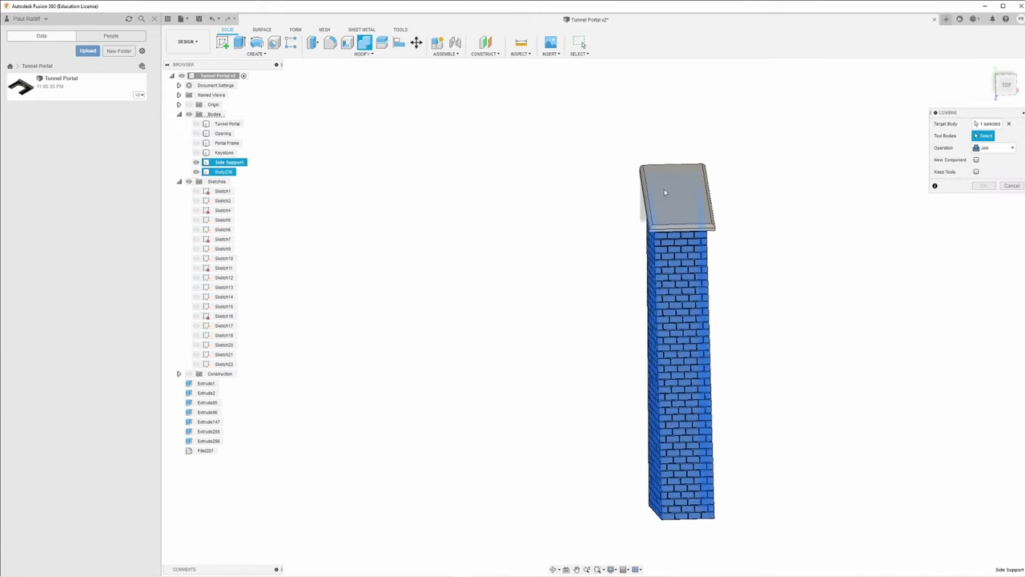
{"action": "left_click", "coordinate": [757, 219]}
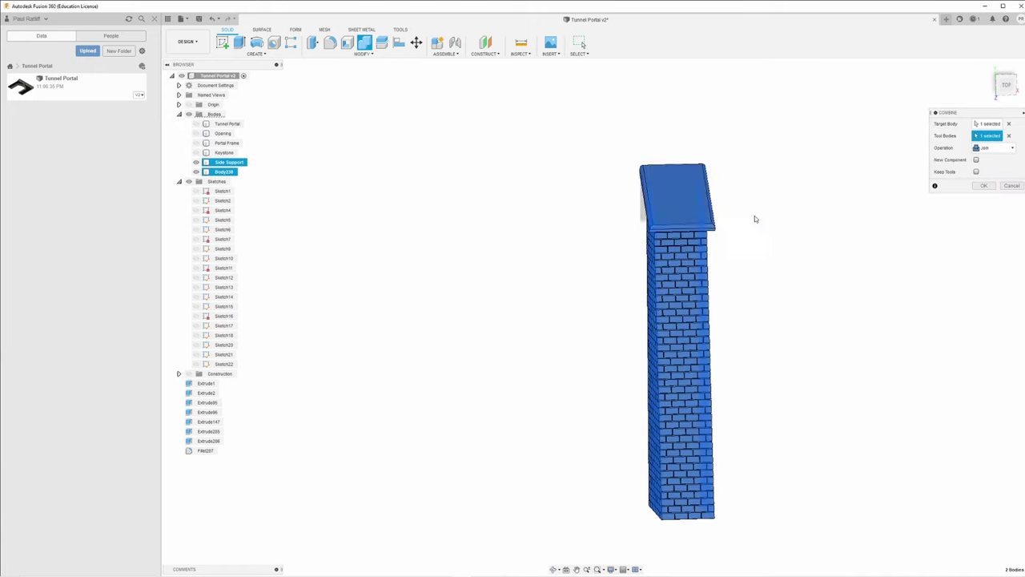
{"action": "left_click", "coordinate": [985, 186]}
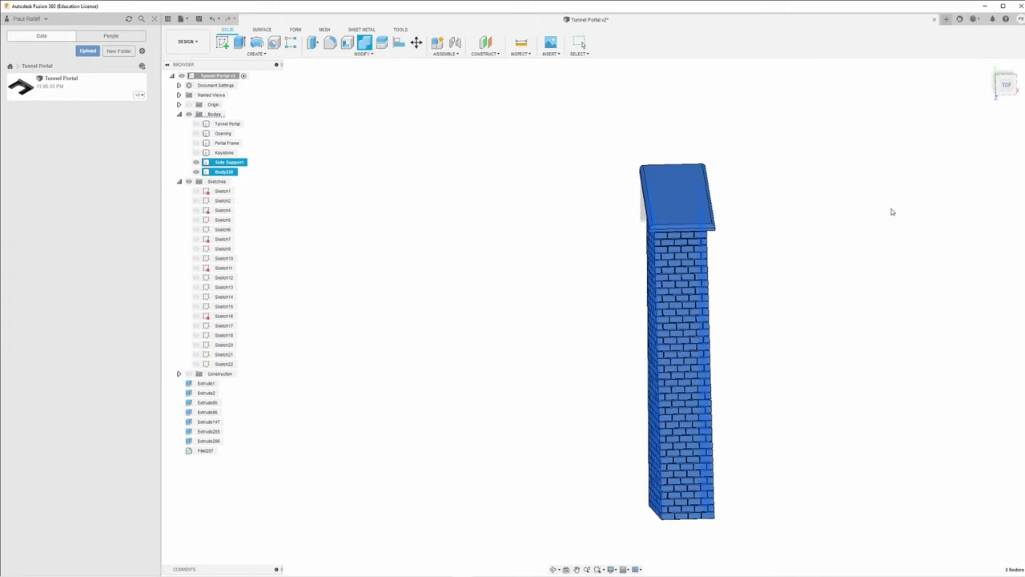
Show the Tunnel Portal, Portal Frame and Keystone bodies together with the Side Support
{"action": "scroll", "coordinate": [890, 205], "scroll_direction": "down", "scroll_amount": 2}
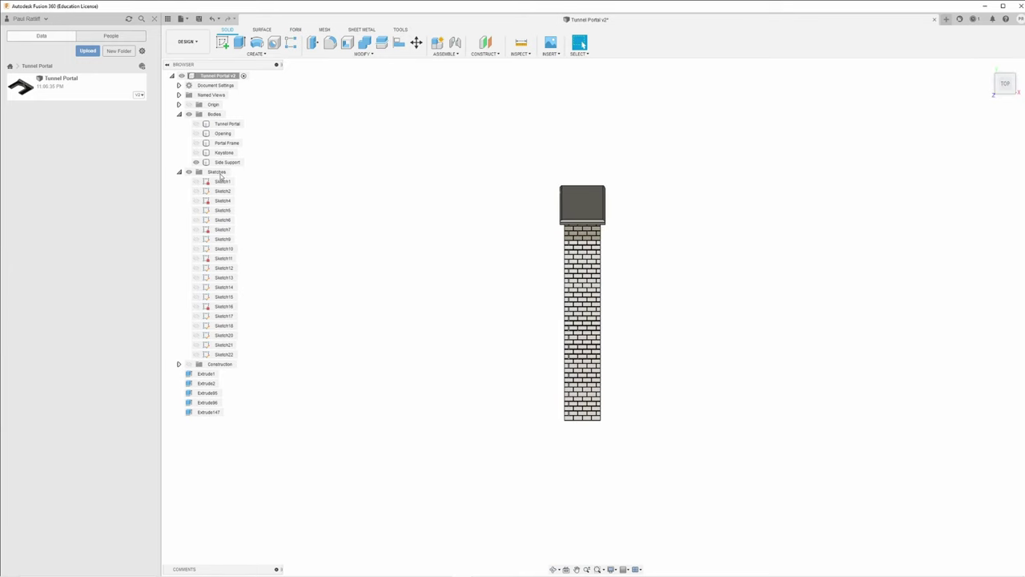
{"action": "left_click", "coordinate": [195, 123]}
{"action": "left_click", "coordinate": [195, 143]}
{"action": "left_click", "coordinate": [195, 152]}
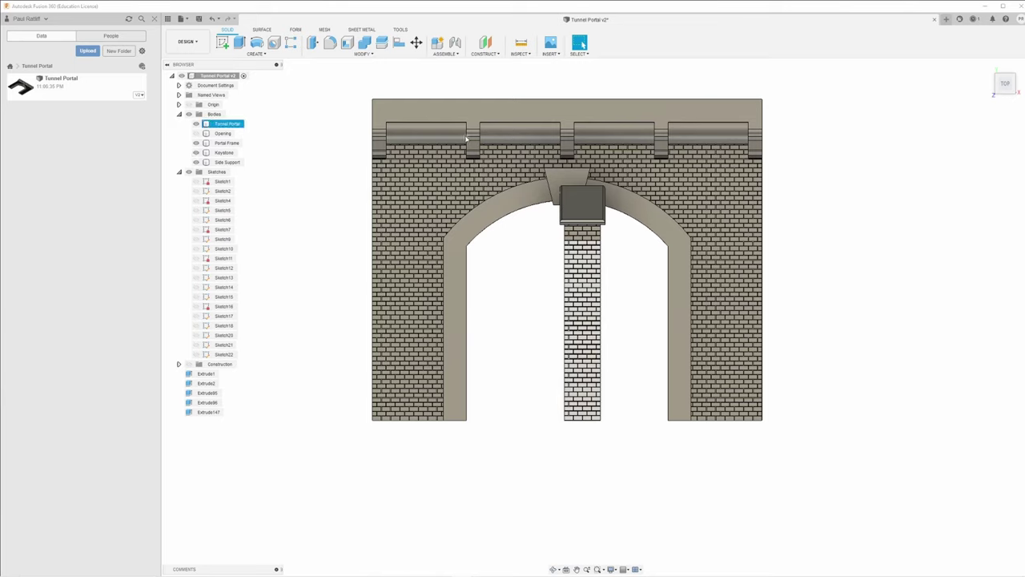
Move the Side Support about 5.193 cm along X, from the arch opening to the portal's outer wall
{"action": "left_click", "coordinate": [416, 42]}
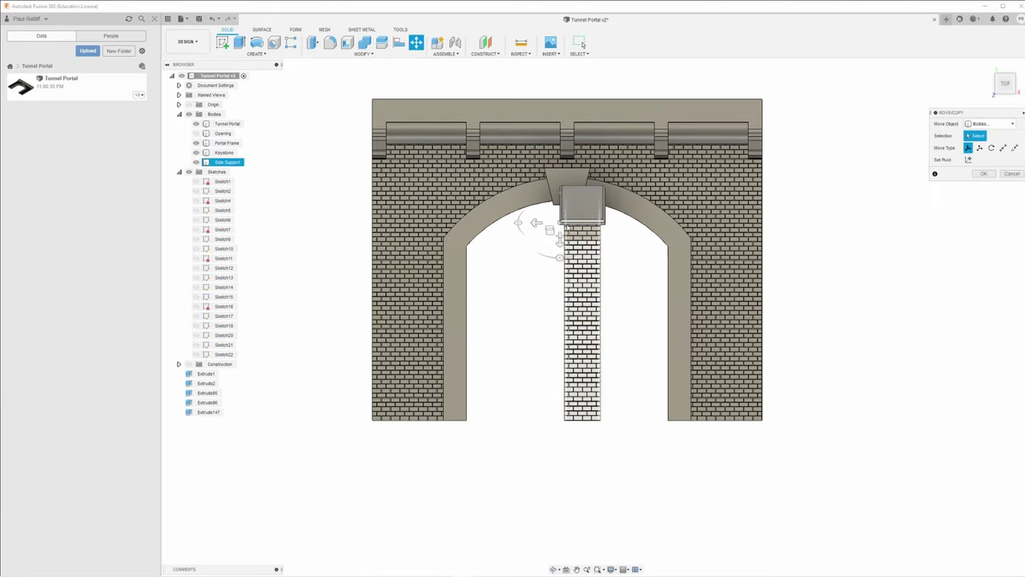
{"action": "left_click", "coordinate": [499, 285]}
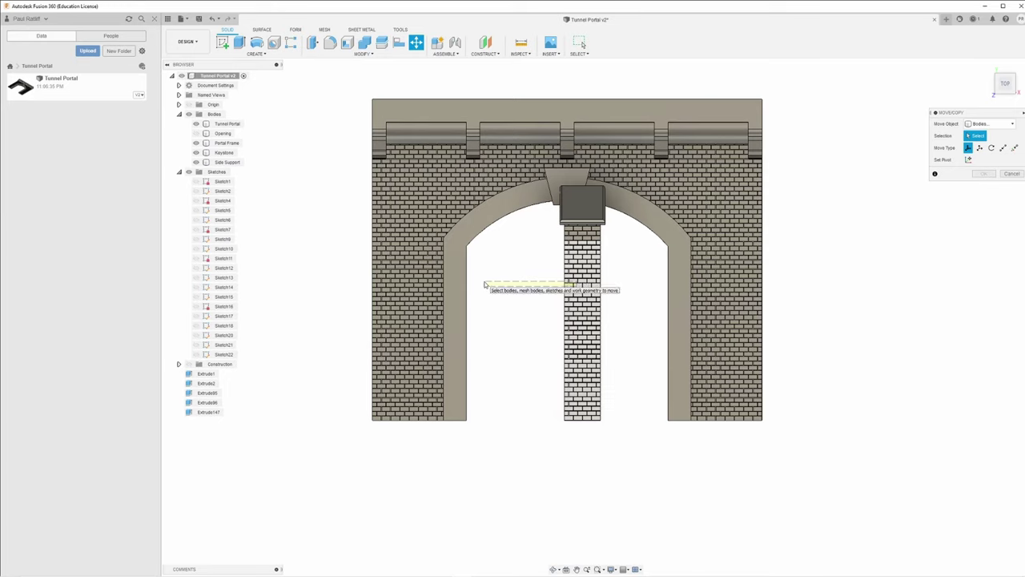
{"action": "left_click", "coordinate": [499, 286]}
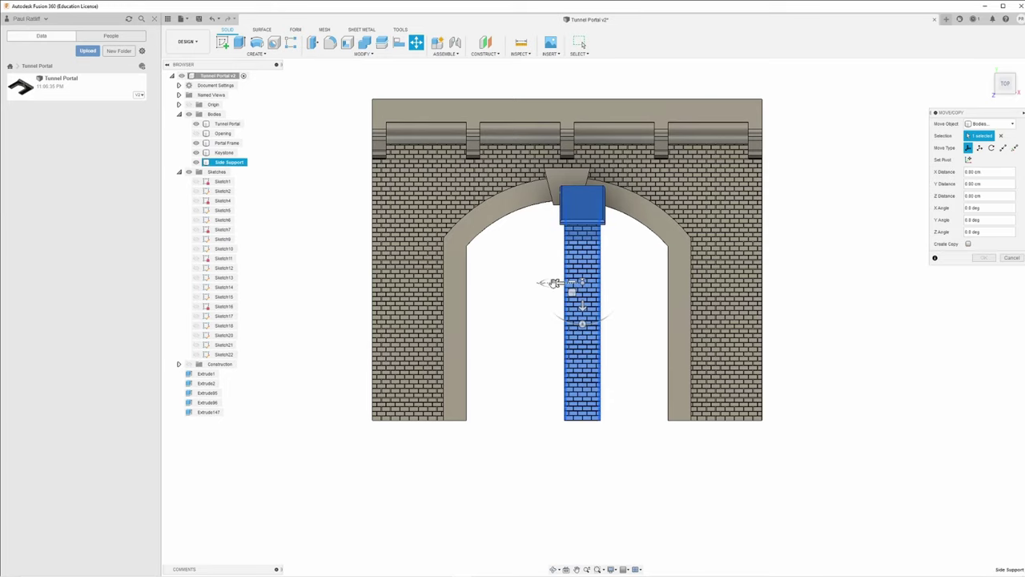
{"action": "left_click_drag", "start_coordinate": [559, 284], "coordinate": [331, 283]}
{"action": "middle_click_drag", "start_coordinate": [331, 283], "coordinate": [395, 295], "text": "shift"}
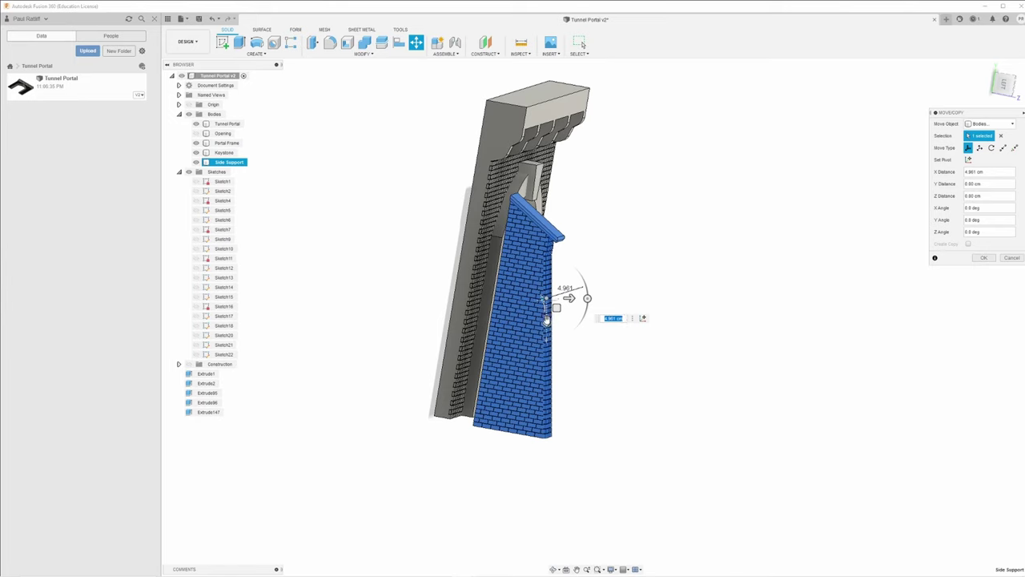
{"action": "middle_click_drag", "start_coordinate": [585, 331], "coordinate": [458, 326], "text": "shift"}
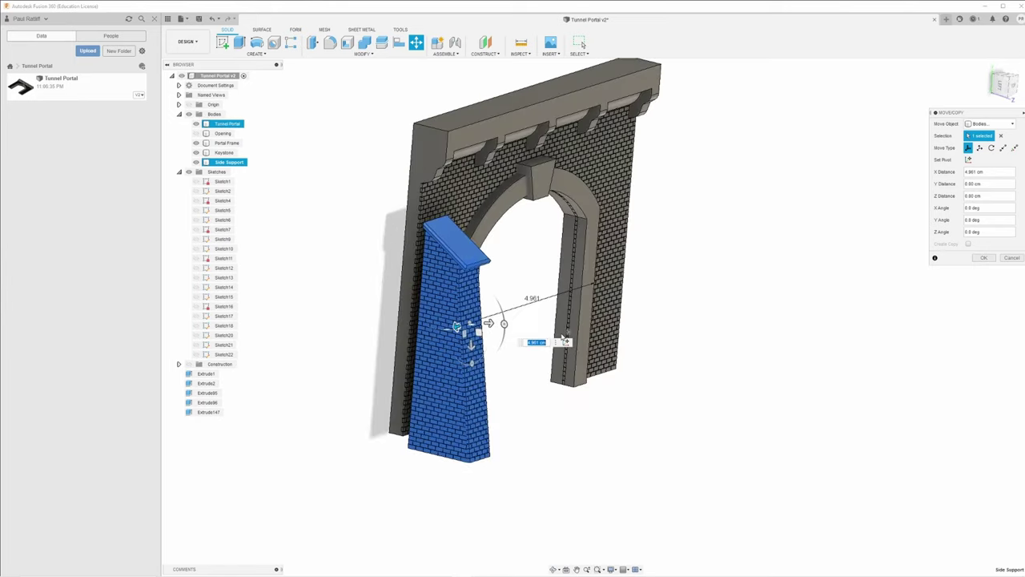
{"action": "left_click_drag", "start_coordinate": [456, 326], "coordinate": [450, 328]}
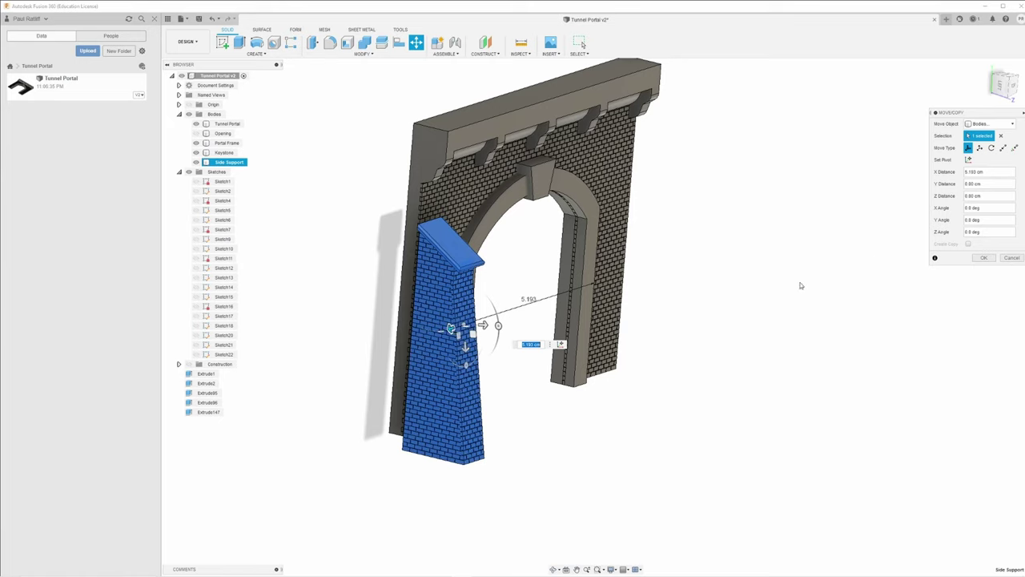
{"action": "left_click", "coordinate": [983, 258]}
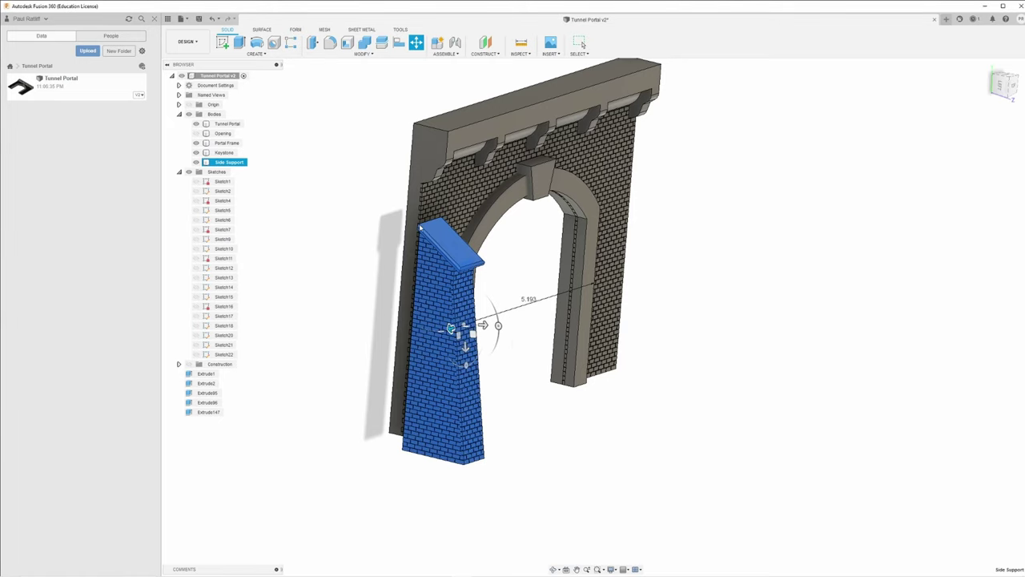
{"action": "key", "text": "Escape"}
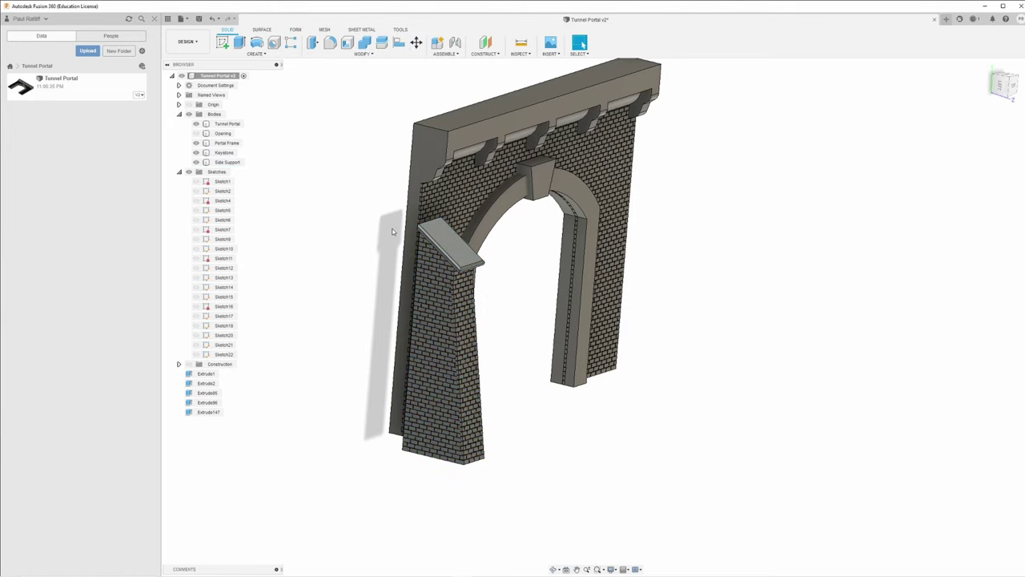
Align the Side Support's flat back face with the recessed mortar face of the Tunnel Portal's brick wall
{"action": "middle_click_drag", "start_coordinate": [390, 236], "coordinate": [461, 149], "text": "shift"}
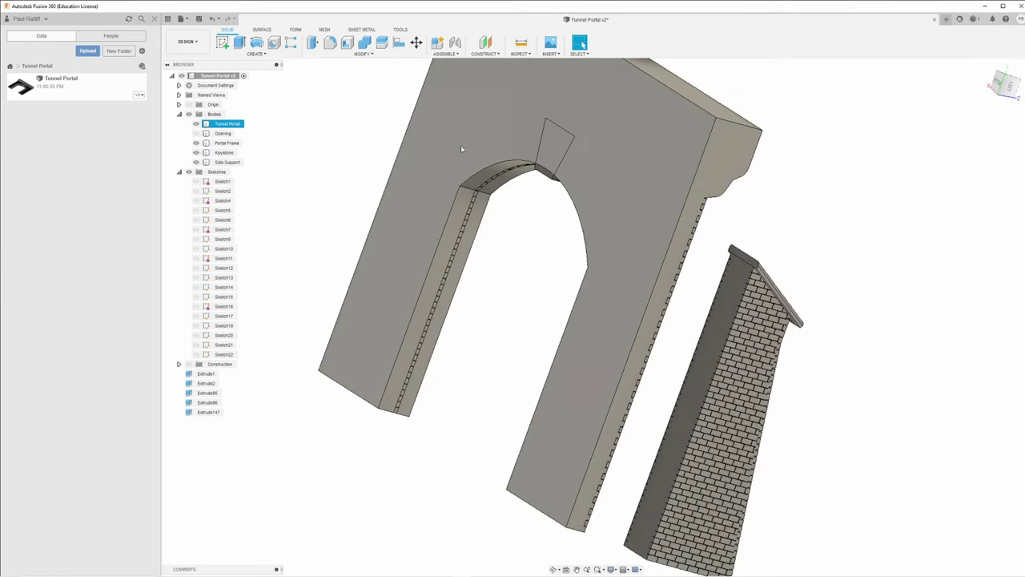
{"action": "left_click", "coordinate": [399, 44]}
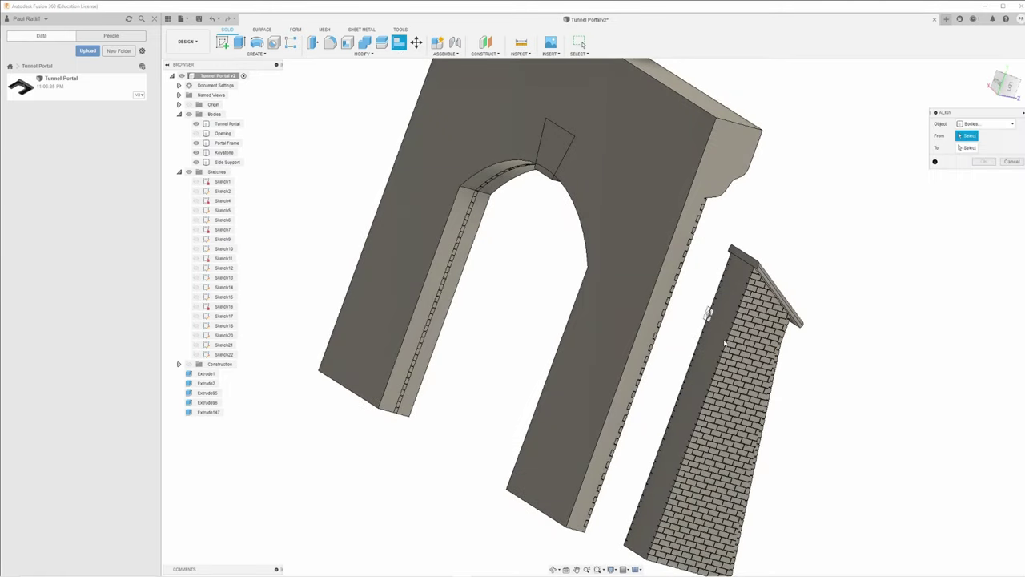
{"action": "left_click", "coordinate": [654, 340]}
{"action": "middle_click_drag", "start_coordinate": [654, 339], "coordinate": [595, 342], "text": "shift"}
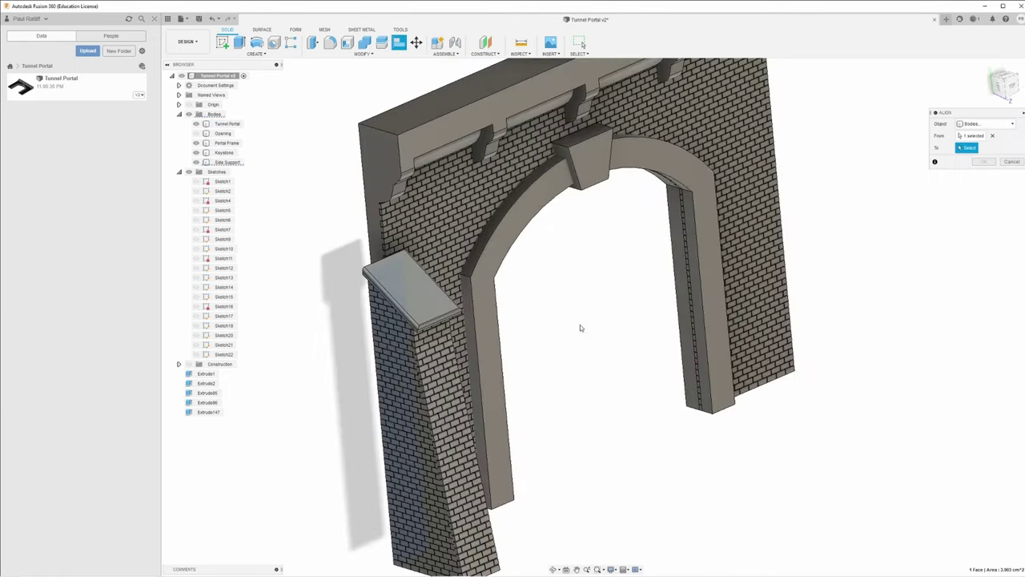
{"action": "scroll", "coordinate": [524, 293], "scroll_direction": "up", "scroll_amount": 5}
{"action": "middle_click_drag", "start_coordinate": [385, 337], "coordinate": [488, 257]}
{"action": "scroll", "coordinate": [552, 263], "scroll_direction": "up", "scroll_amount": 2}
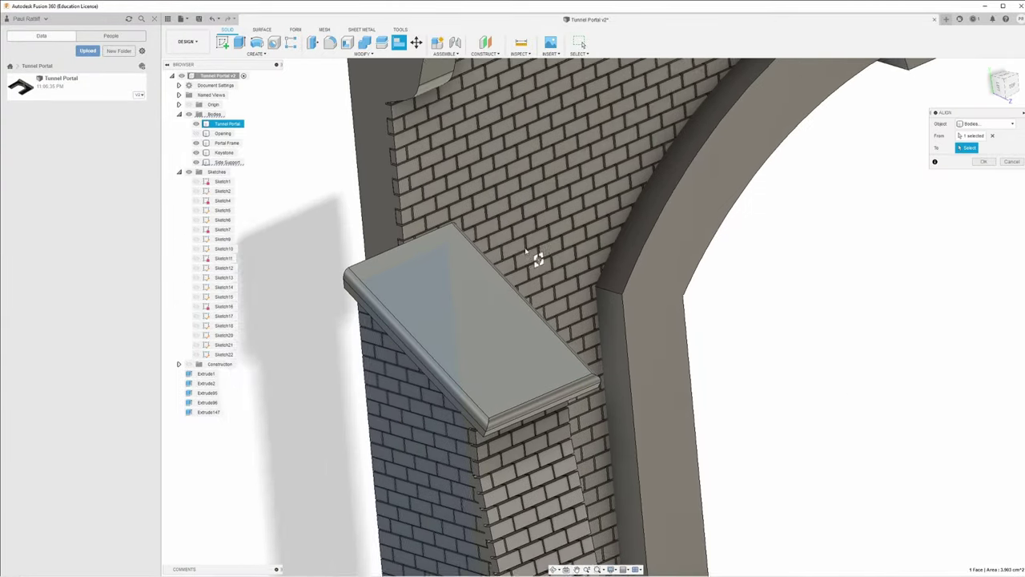
{"action": "scroll", "coordinate": [551, 262], "scroll_direction": "up", "scroll_amount": 5}
{"action": "middle_click_drag", "start_coordinate": [433, 212], "coordinate": [382, 133]}
{"action": "scroll", "coordinate": [324, 135], "scroll_direction": "up", "scroll_amount": 3}
{"action": "scroll", "coordinate": [329, 141], "scroll_direction": "up", "scroll_amount": 4}
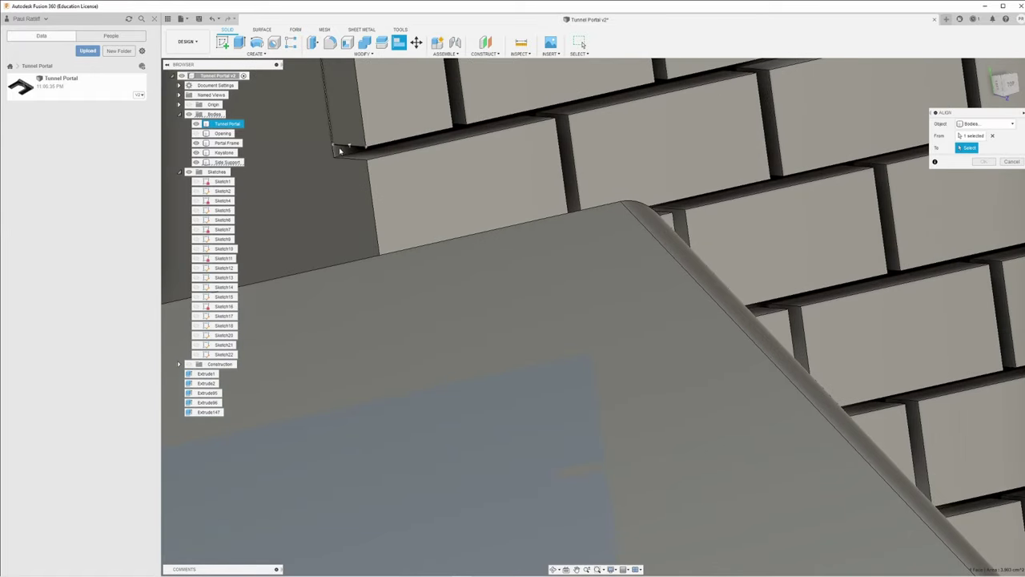
{"action": "scroll", "coordinate": [369, 152], "scroll_direction": "up", "scroll_amount": 1}
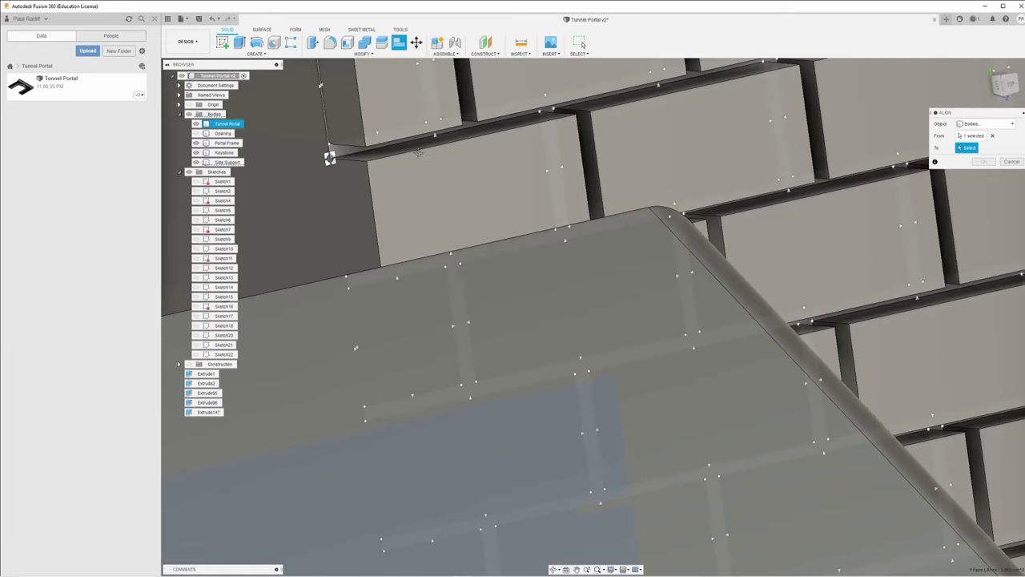
{"action": "scroll", "coordinate": [421, 151], "scroll_direction": "up", "scroll_amount": 3}
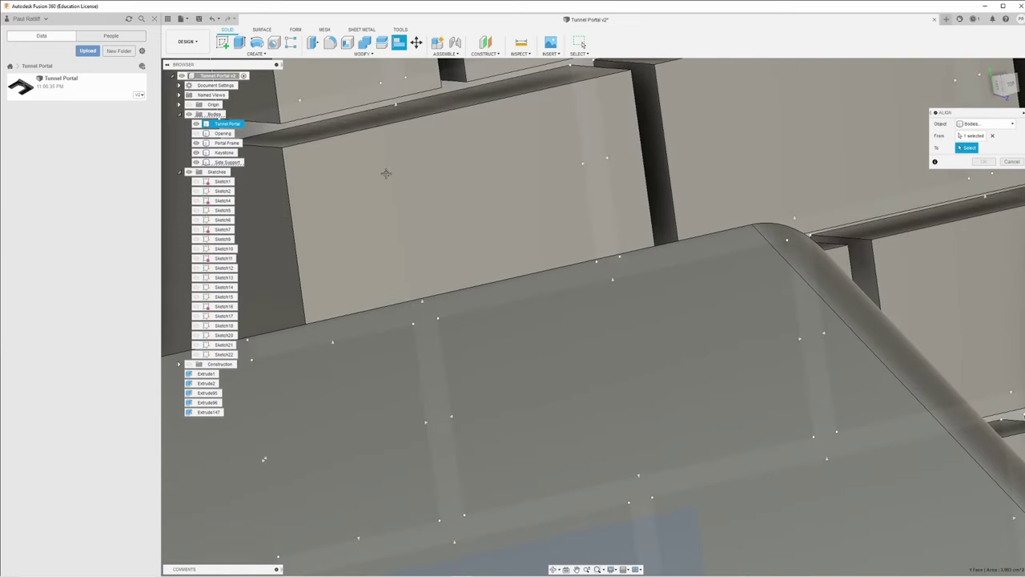
{"action": "scroll", "coordinate": [386, 173], "scroll_direction": "up", "scroll_amount": 3}
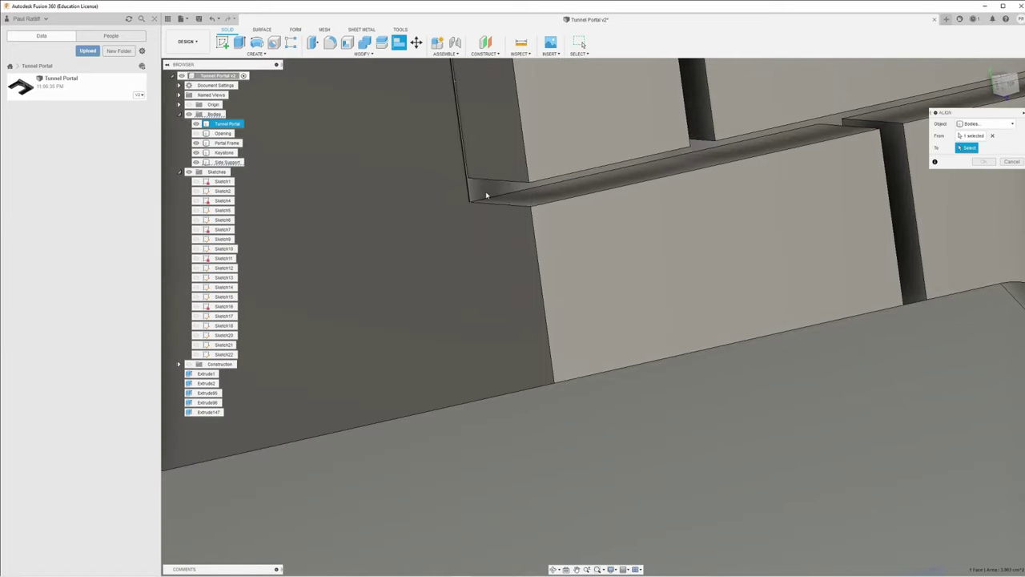
{"action": "left_click", "coordinate": [484, 186]}
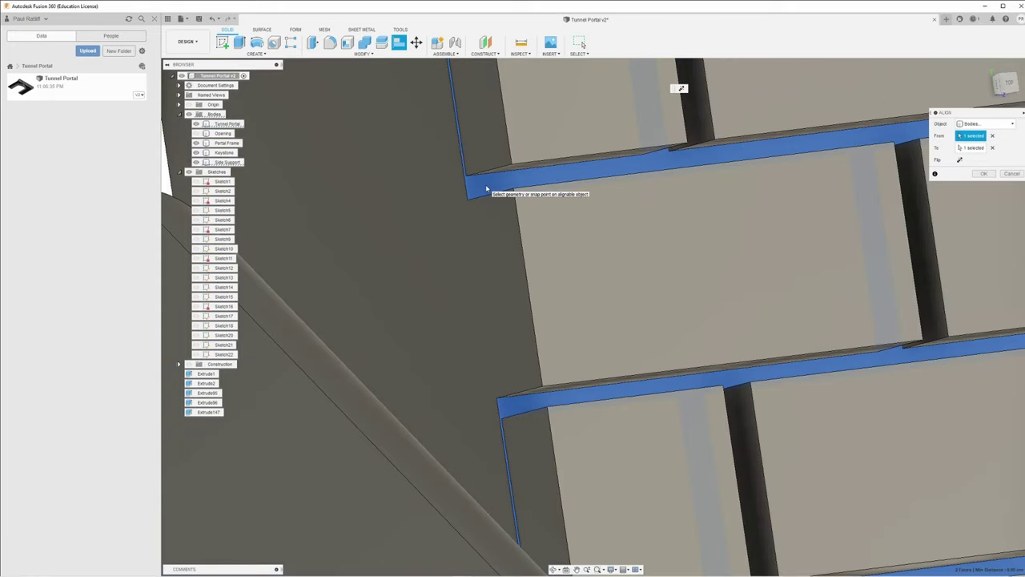
{"action": "left_click", "coordinate": [984, 174]}
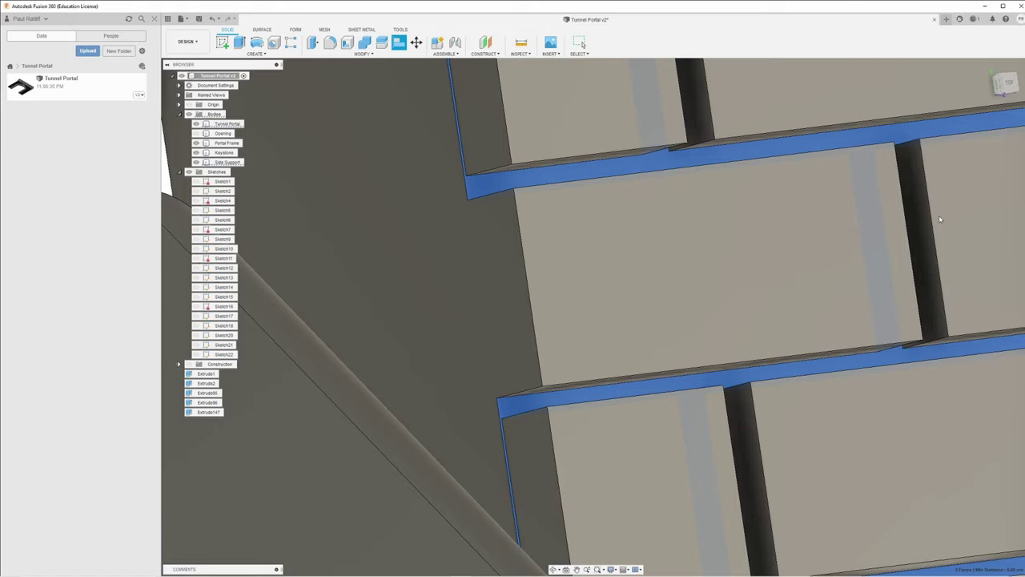
{"action": "left_click", "coordinate": [731, 220]}
Move the Side Support about 1.4 cm along X, onto the brick wall between the portal's outer edge and the arch frame
{"action": "scroll", "coordinate": [731, 220], "scroll_direction": "down", "scroll_amount": 10}
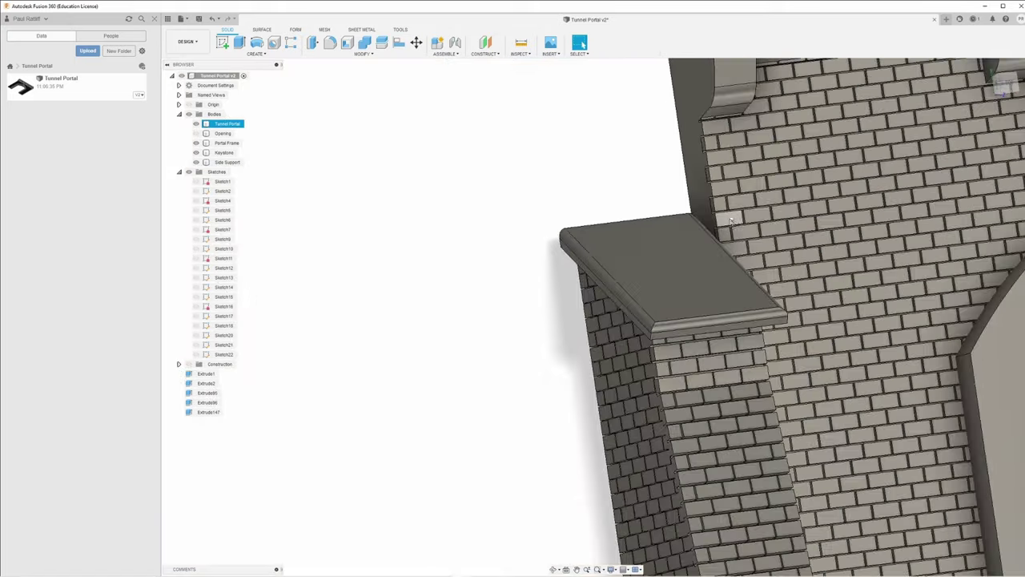
{"action": "middle_click_drag", "start_coordinate": [732, 220], "coordinate": [882, 156], "text": "shift"}
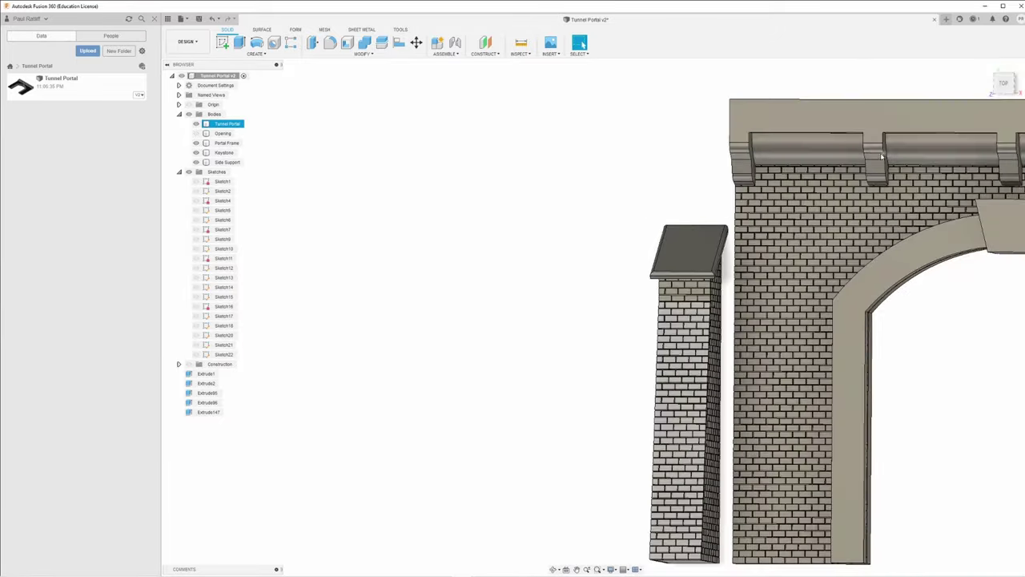
{"action": "left_click", "coordinate": [1003, 85]}
{"action": "middle_click_drag", "start_coordinate": [893, 309], "coordinate": [637, 227]}
{"action": "left_click", "coordinate": [416, 41]}
{"action": "left_click", "coordinate": [462, 240]}
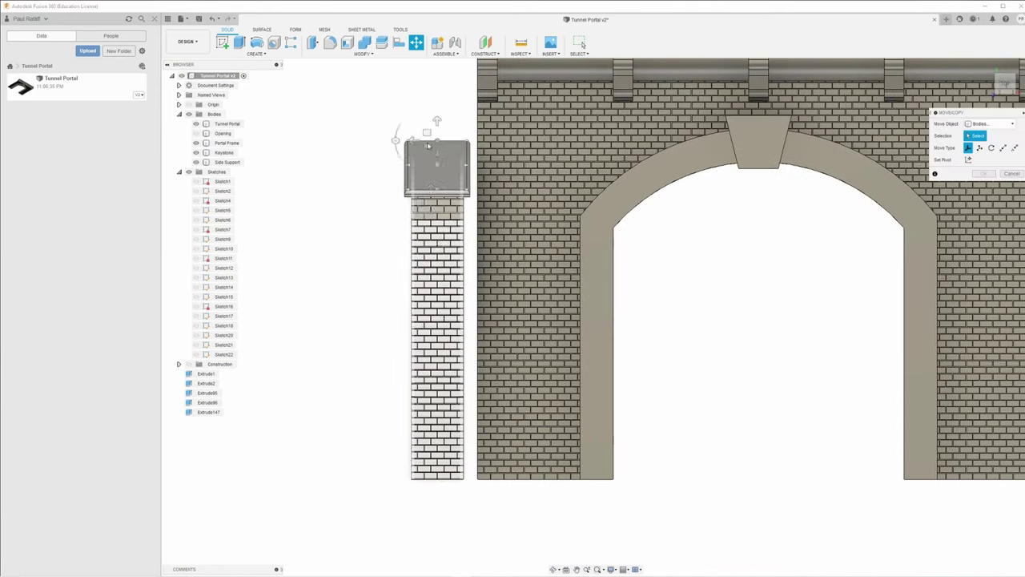
{"action": "left_click", "coordinate": [457, 337]}
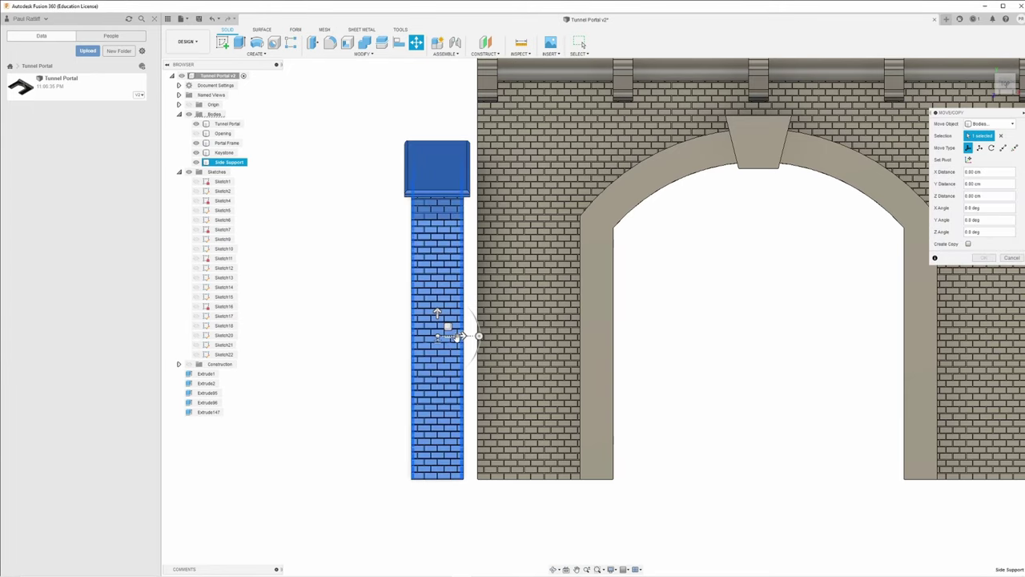
{"action": "left_click_drag", "start_coordinate": [461, 336], "coordinate": [554, 337]}
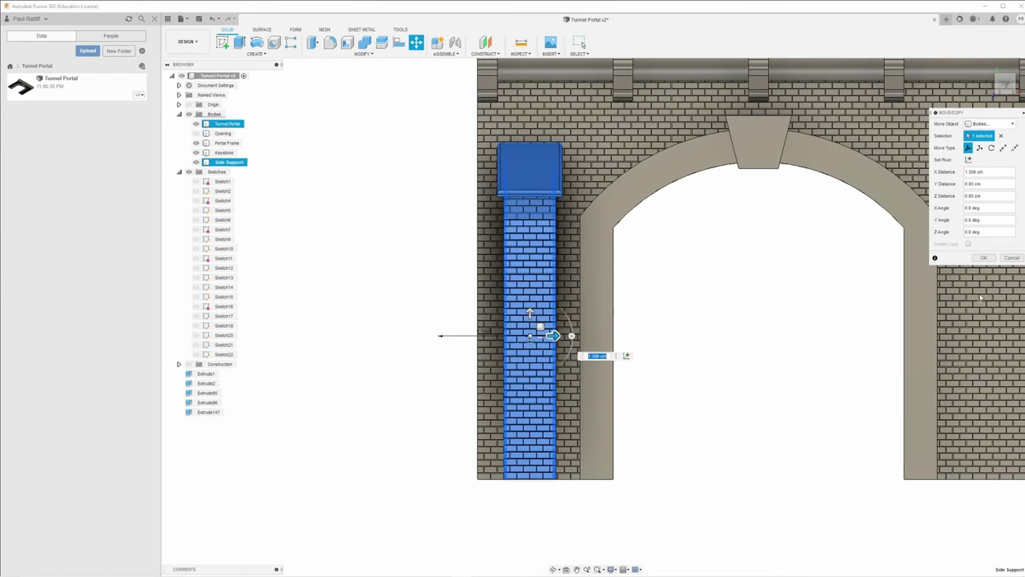
{"action": "left_click", "coordinate": [984, 258]}
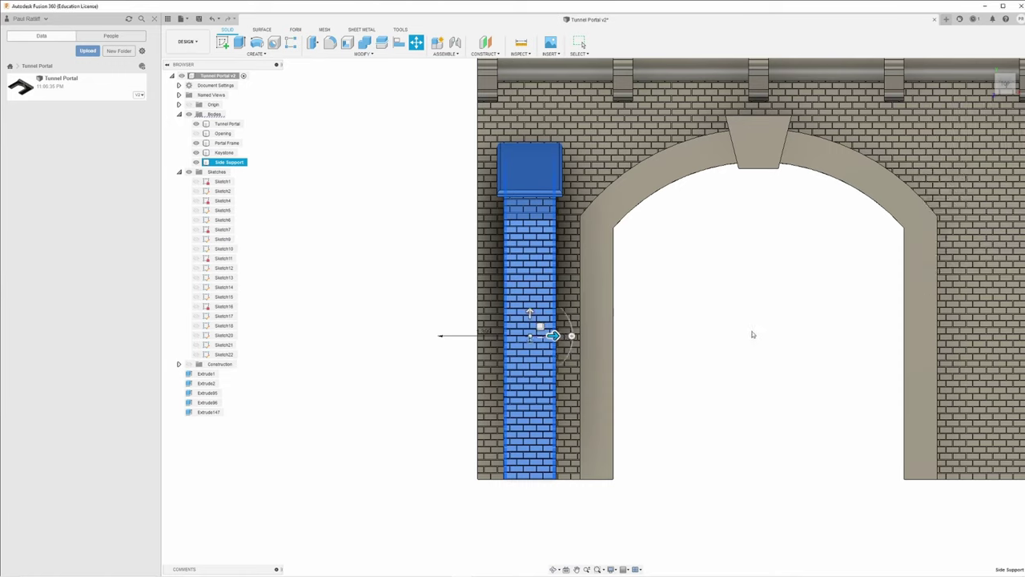
{"action": "left_click", "coordinate": [689, 342]}
Mirror the Side Support as a new body across the vertical origin plane through the centre of the arch
{"action": "mouse_move", "coordinate": [689, 342]}
{"action": "middle_mouse_down", "text": "shift"}
{"action": "mouse_move", "coordinate": [730, 337]}
{"action": "mouse_move", "coordinate": [694, 342]}
{"action": "middle_mouse_up", "text": "shift"}
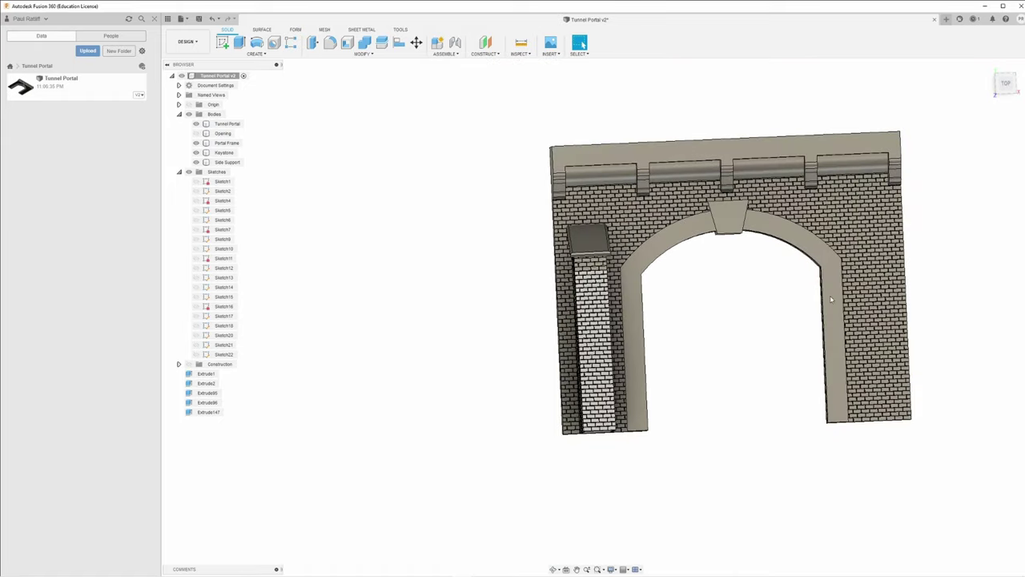
{"action": "left_click", "coordinate": [1005, 83]}
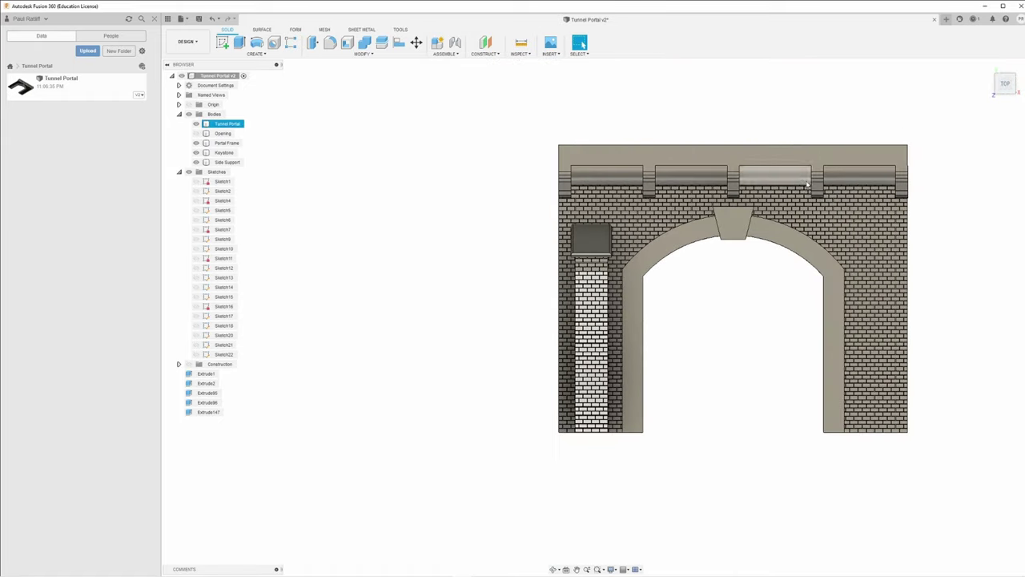
{"action": "middle_click_drag", "start_coordinate": [730, 255], "coordinate": [553, 234]}
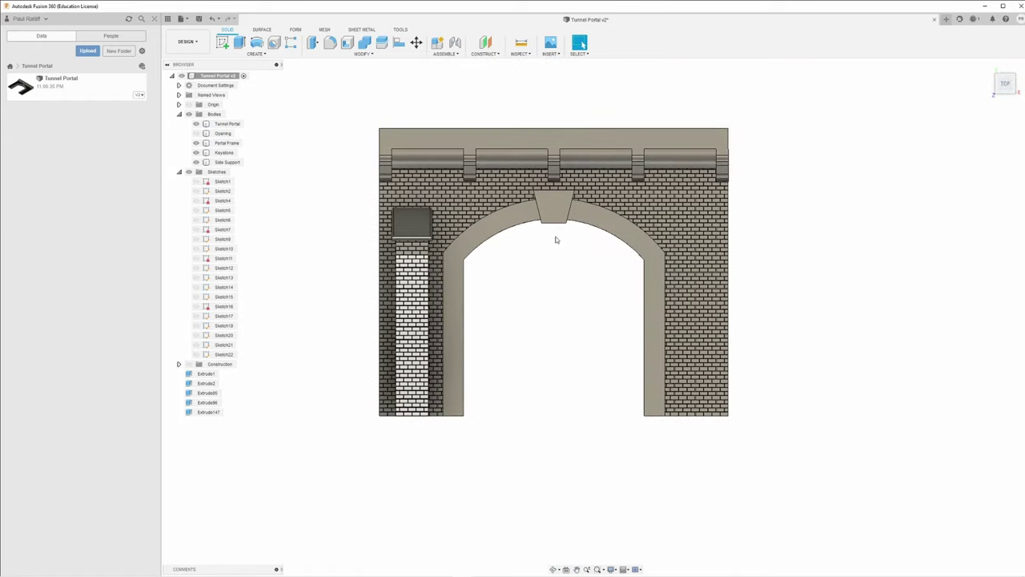
{"action": "left_click", "coordinate": [257, 53]}
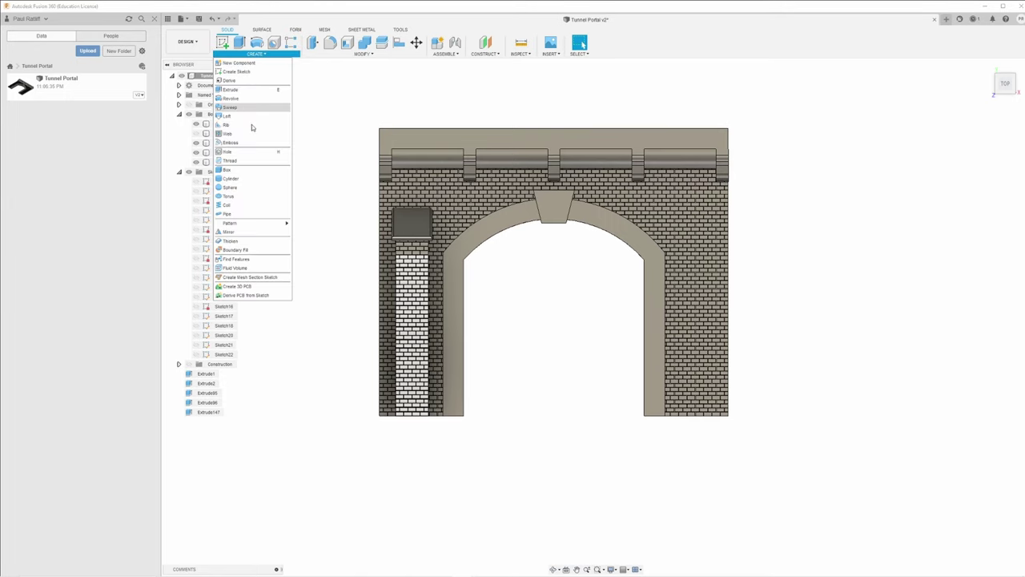
{"action": "left_click", "coordinate": [273, 232]}
{"action": "middle_click_drag", "start_coordinate": [291, 257], "coordinate": [360, 272], "text": "shift"}
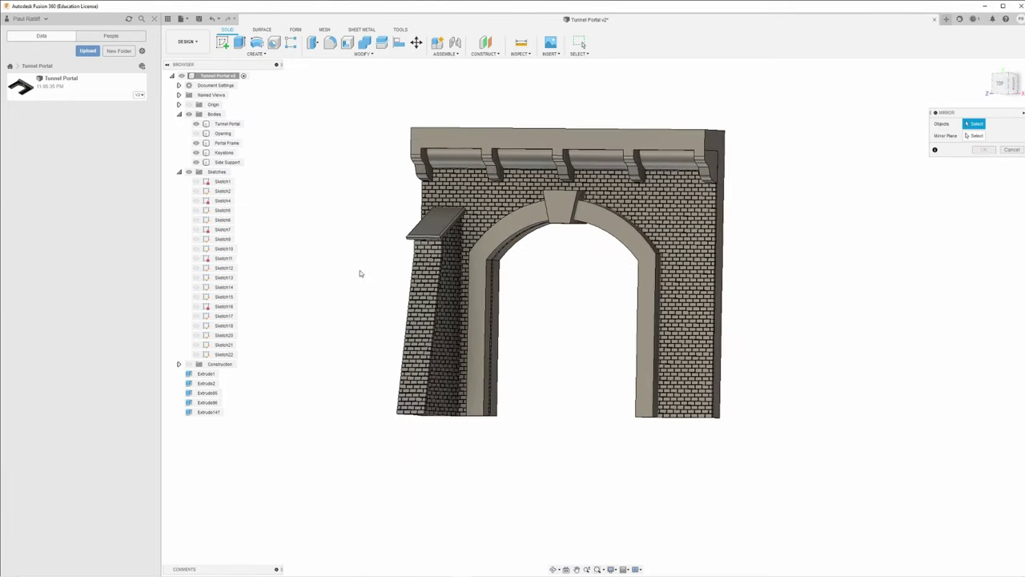
{"action": "left_click", "coordinate": [420, 275]}
{"action": "left_click", "coordinate": [439, 282]}
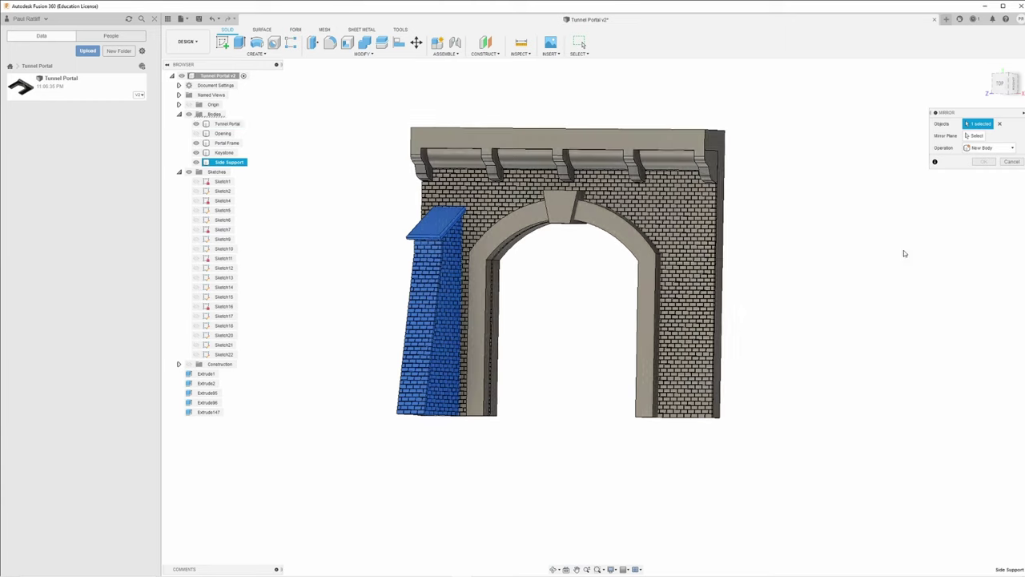
{"action": "left_click", "coordinate": [972, 138]}
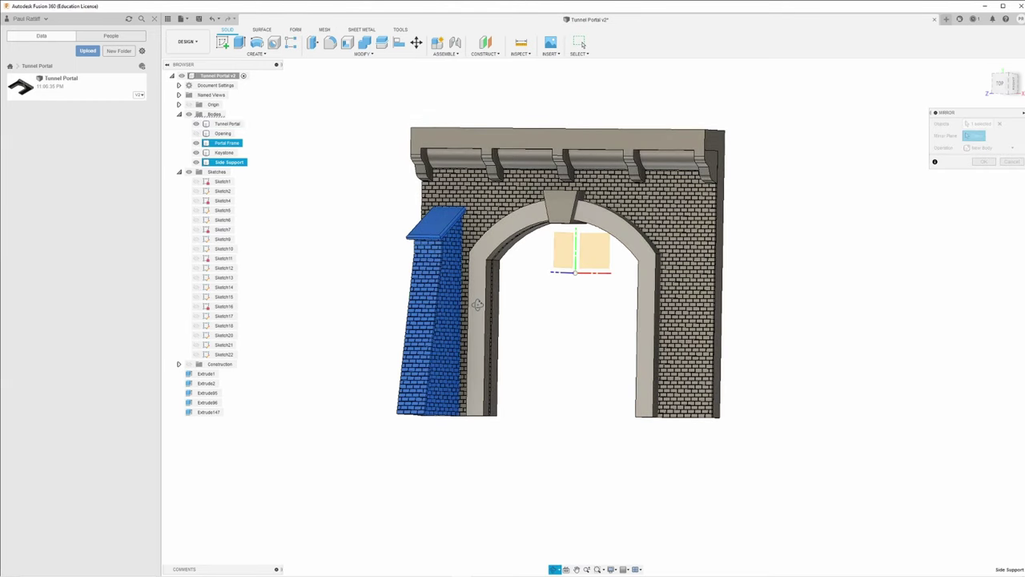
{"action": "middle_click_drag", "start_coordinate": [591, 245], "coordinate": [526, 274], "text": "shift"}
{"action": "left_click", "coordinate": [569, 257]}
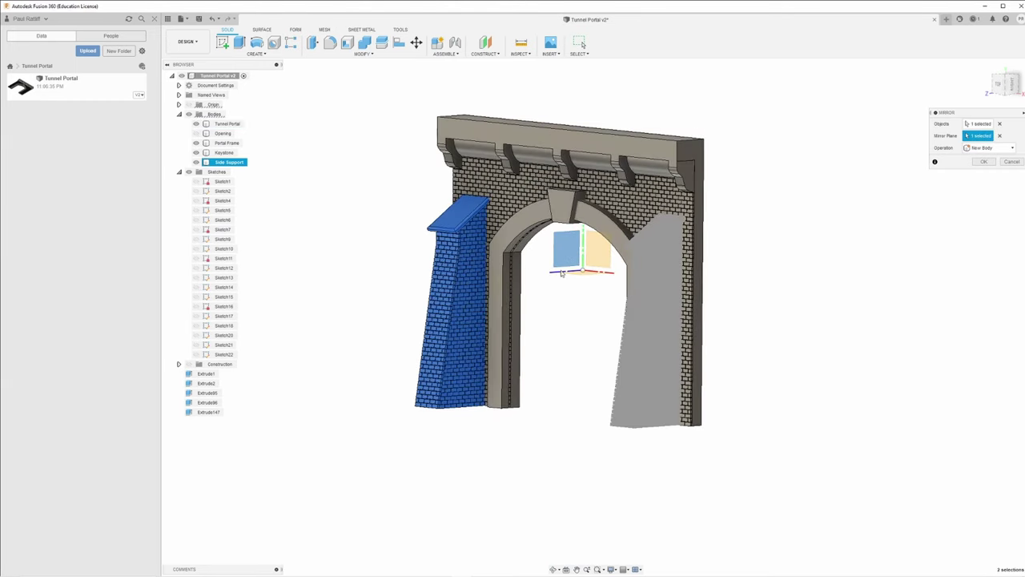
{"action": "middle_click_drag", "start_coordinate": [922, 256], "coordinate": [948, 257], "text": "shift"}
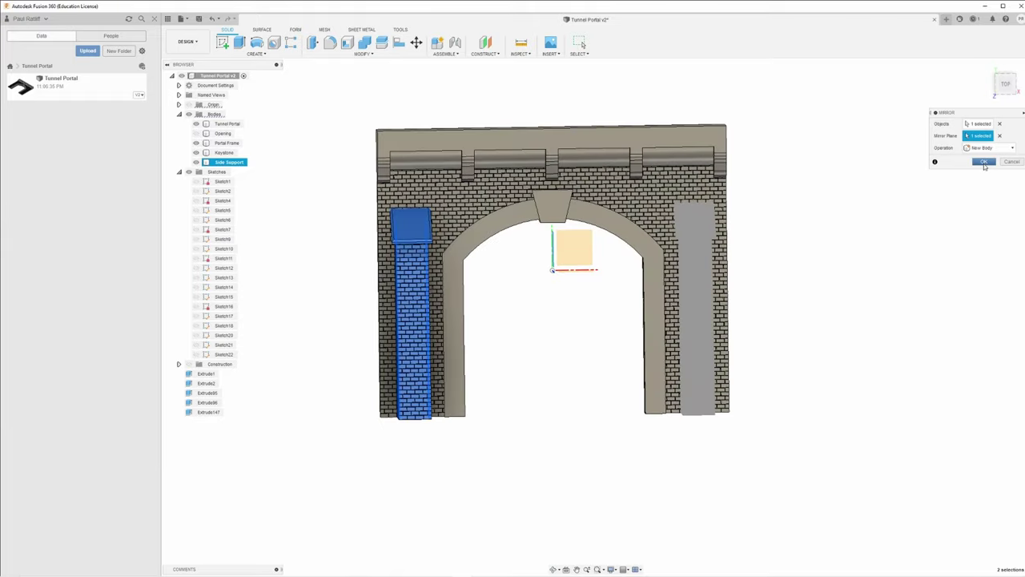
{"action": "left_click", "coordinate": [984, 163]}
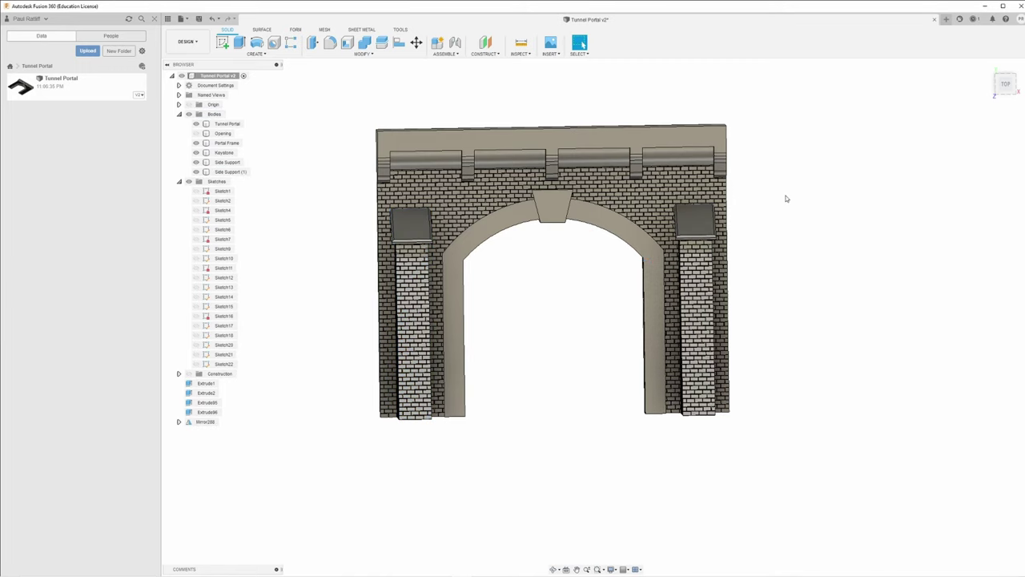
Inspect the assembled portal with both side supports from the front, the sides and below
{"action": "mouse_move", "coordinate": [788, 196]}
{"action": "middle_mouse_down", "text": "shift"}
{"action": "mouse_move", "coordinate": [778, 206]}
{"action": "mouse_move", "coordinate": [748, 202]}
{"action": "mouse_move", "coordinate": [810, 181]}
{"action": "mouse_move", "coordinate": [799, 189]}
{"action": "mouse_move", "coordinate": [814, 190]}
{"action": "mouse_move", "coordinate": [754, 193]}
{"action": "mouse_move", "coordinate": [812, 180]}
{"action": "mouse_move", "coordinate": [773, 200]}
{"action": "middle_mouse_up", "text": "shift"}
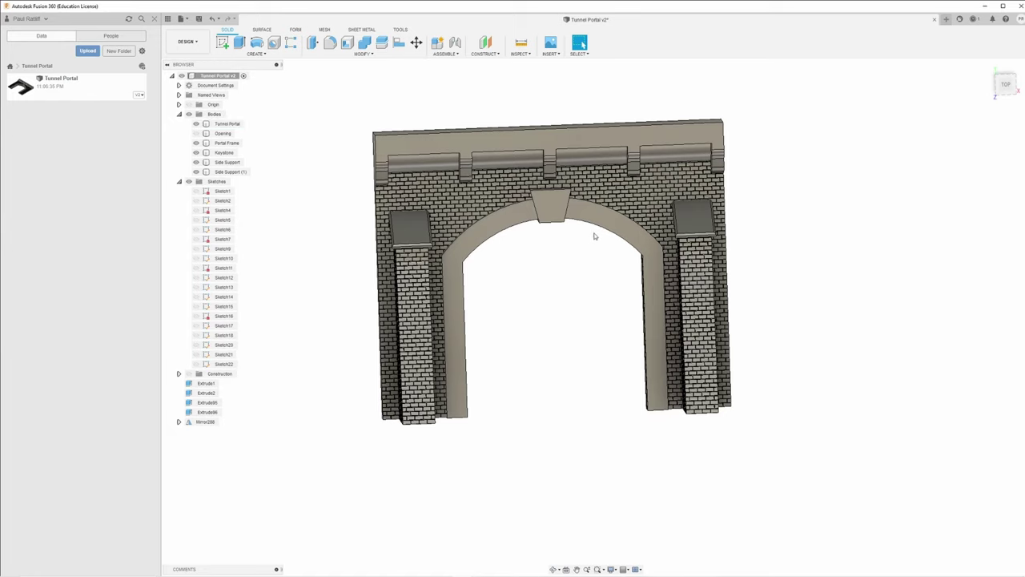
{"action": "middle_click_drag", "start_coordinate": [586, 243], "coordinate": [644, 243], "text": "shift"}
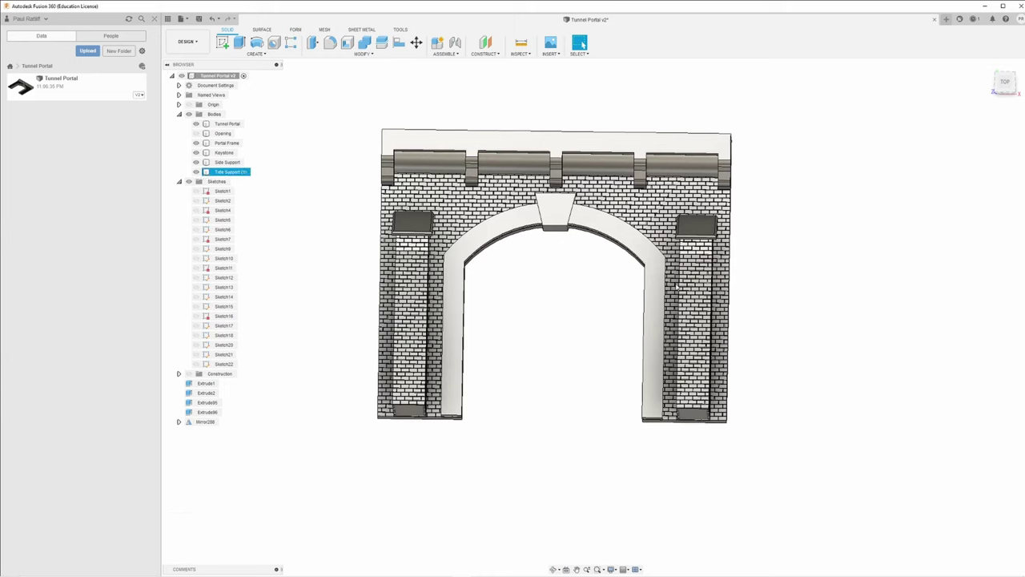
{"action": "middle_click_drag", "start_coordinate": [564, 293], "coordinate": [444, 306], "text": "shift"}
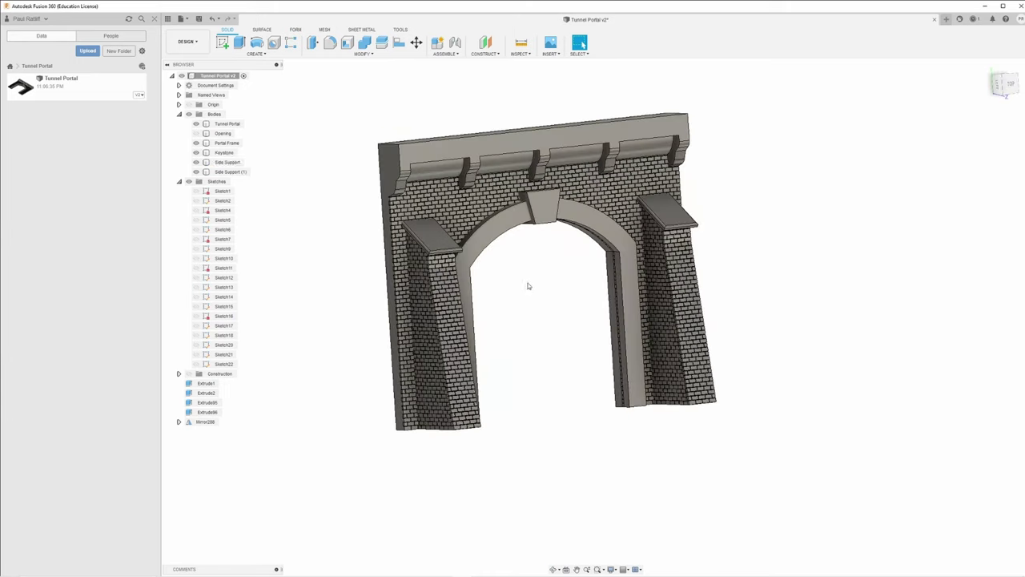
{"action": "middle_click_drag", "start_coordinate": [526, 280], "coordinate": [536, 239], "text": "shift"}
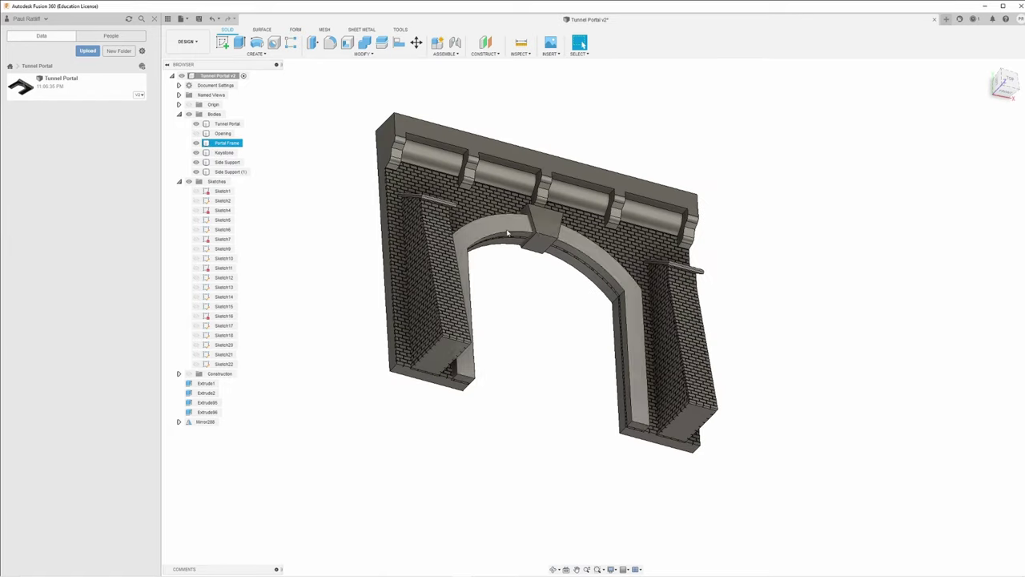
{"action": "middle_click_drag", "start_coordinate": [560, 298], "coordinate": [540, 315], "text": "shift"}
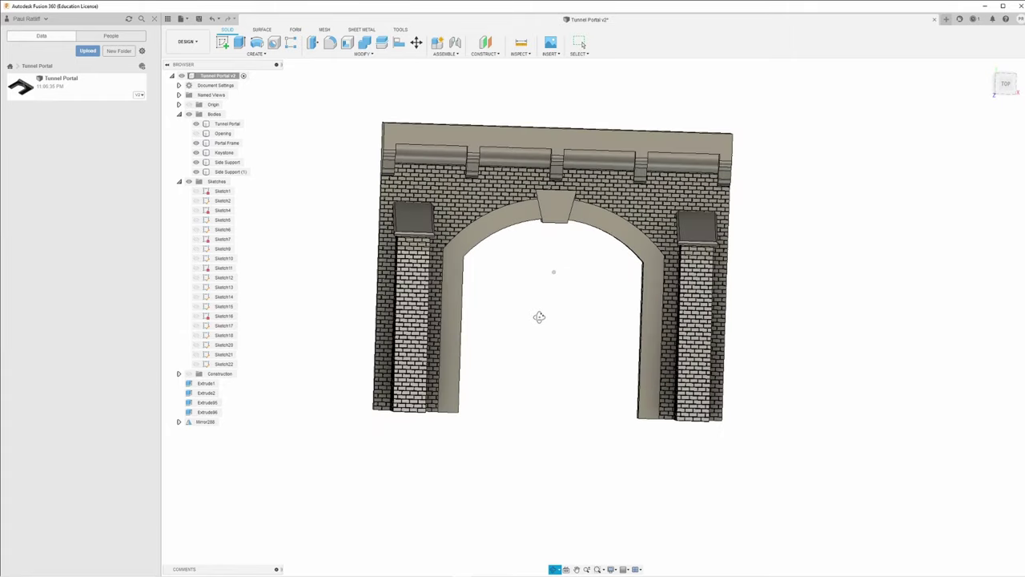
{"action": "left_click", "coordinate": [1008, 89]}
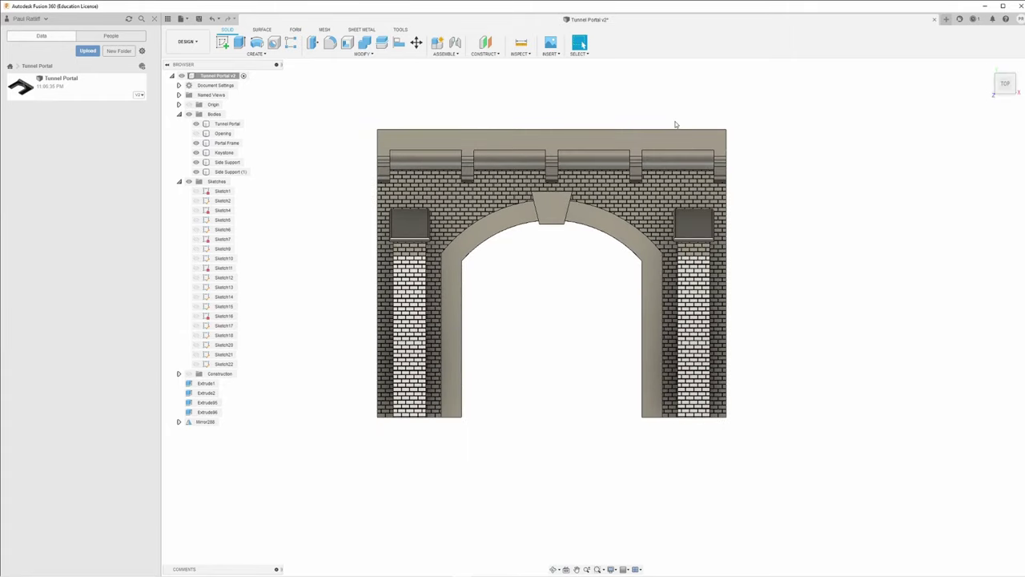
Choose STL Files (*.stl) as the export type for Tunnel Portal v2 and cancel the export
{"action": "left_click", "coordinate": [185, 19]}
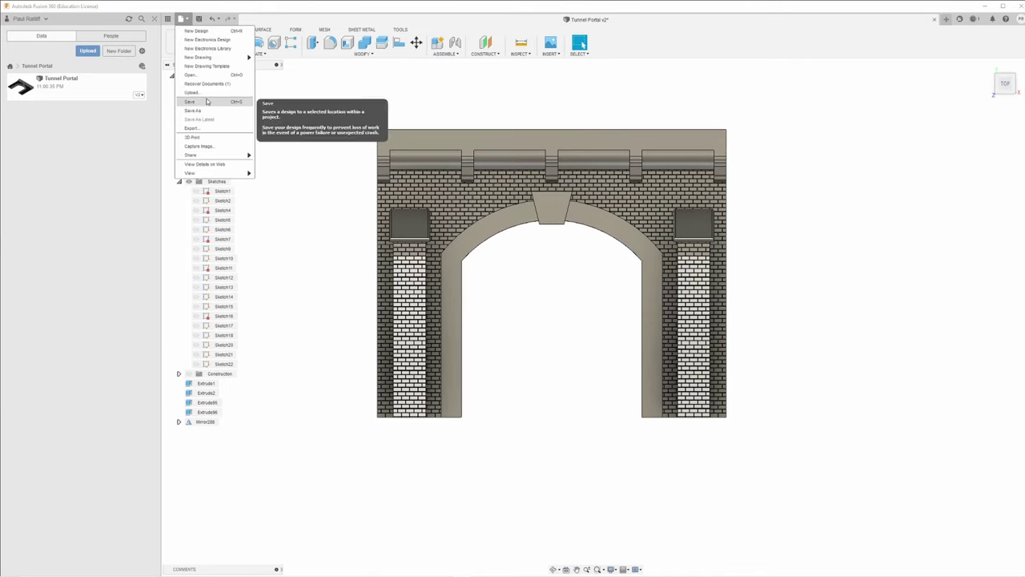
{"action": "left_click", "coordinate": [207, 132]}
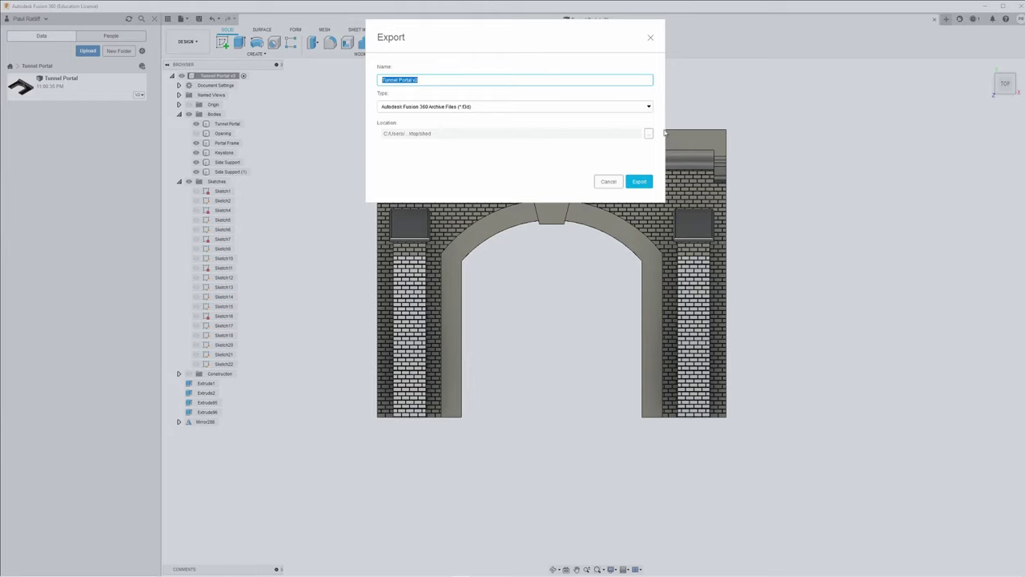
{"action": "left_click", "coordinate": [650, 107]}
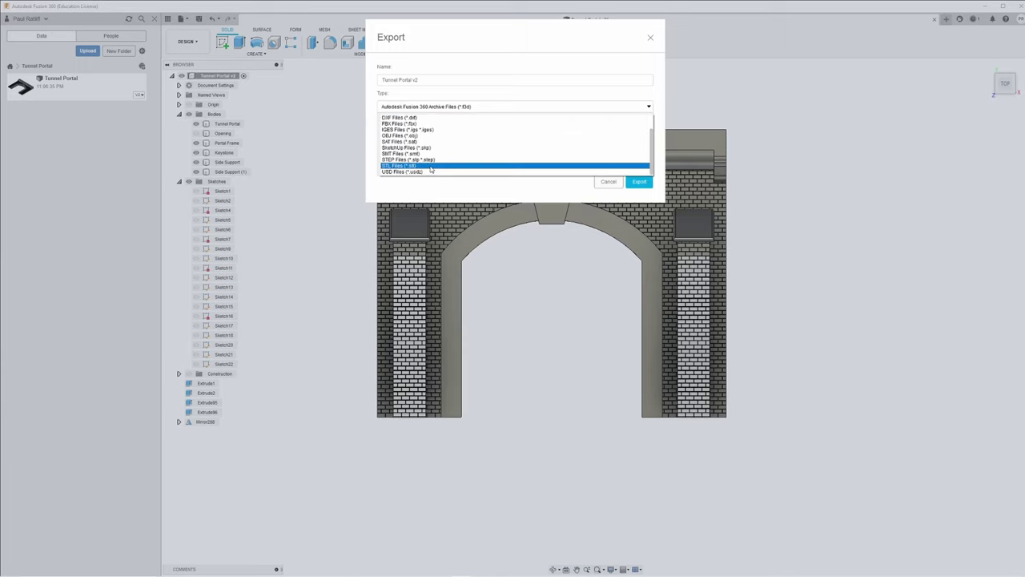
{"action": "left_click", "coordinate": [431, 167]}
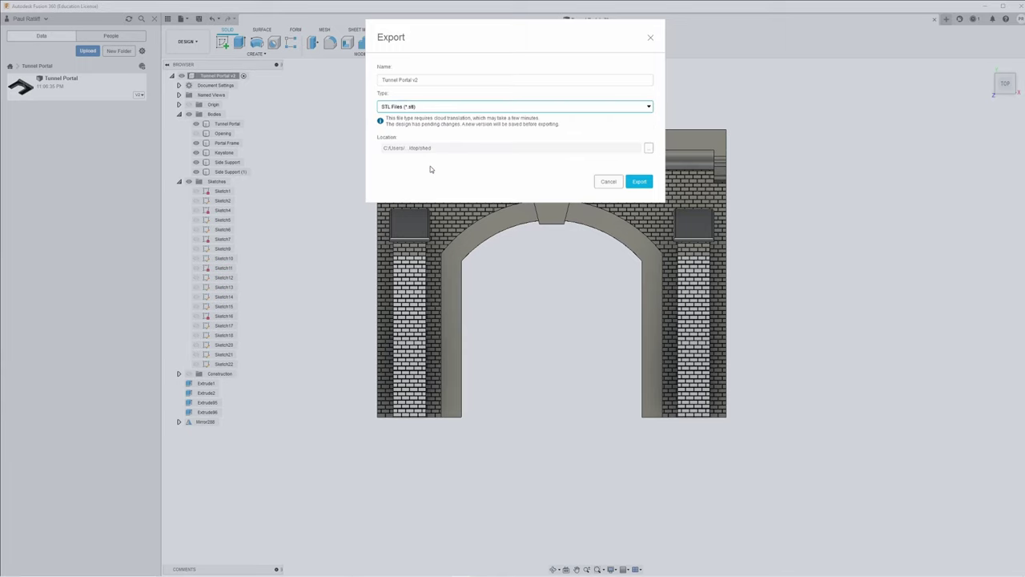
{"action": "left_click", "coordinate": [608, 183]}
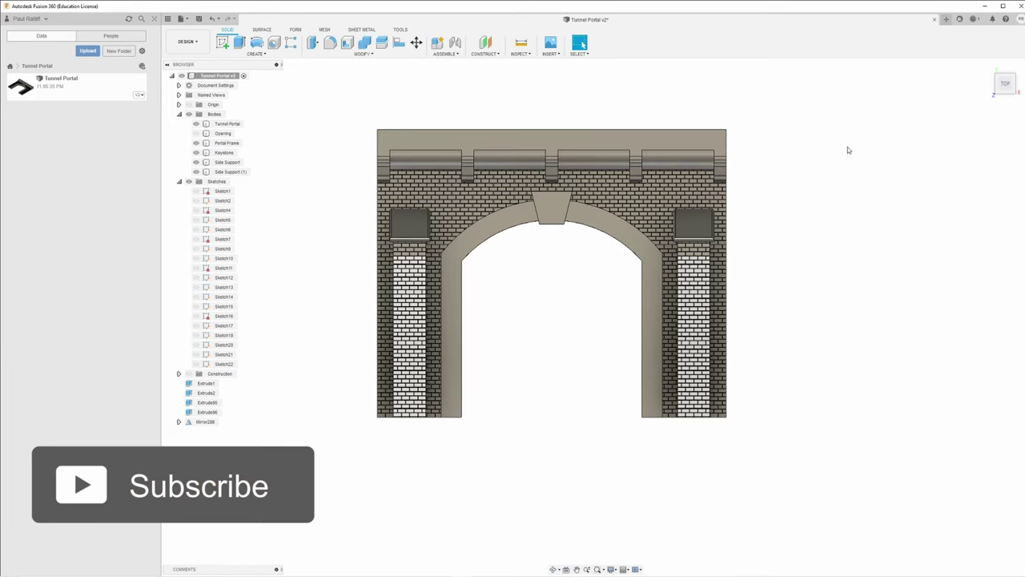
{"action": "middle_click_drag", "start_coordinate": [833, 157], "coordinate": [789, 156], "text": "shift"}
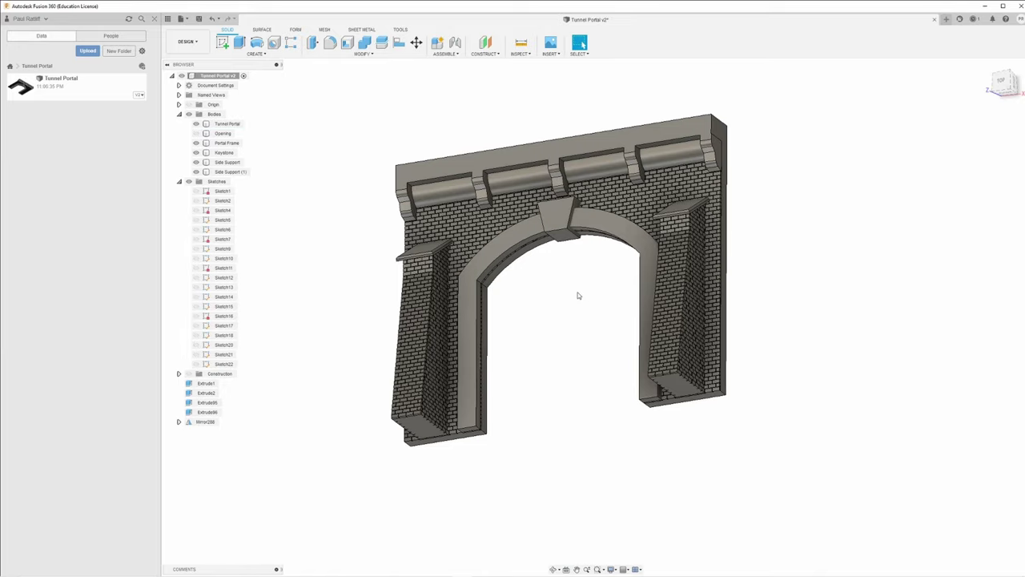
{"action": "mouse_move", "coordinate": [545, 299]}
{"action": "middle_mouse_down", "text": "shift"}
{"action": "mouse_move", "coordinate": [591, 316]}
{"action": "mouse_move", "coordinate": [586, 302]}
{"action": "mouse_move", "coordinate": [563, 307]}
{"action": "middle_mouse_up", "text": "shift"}
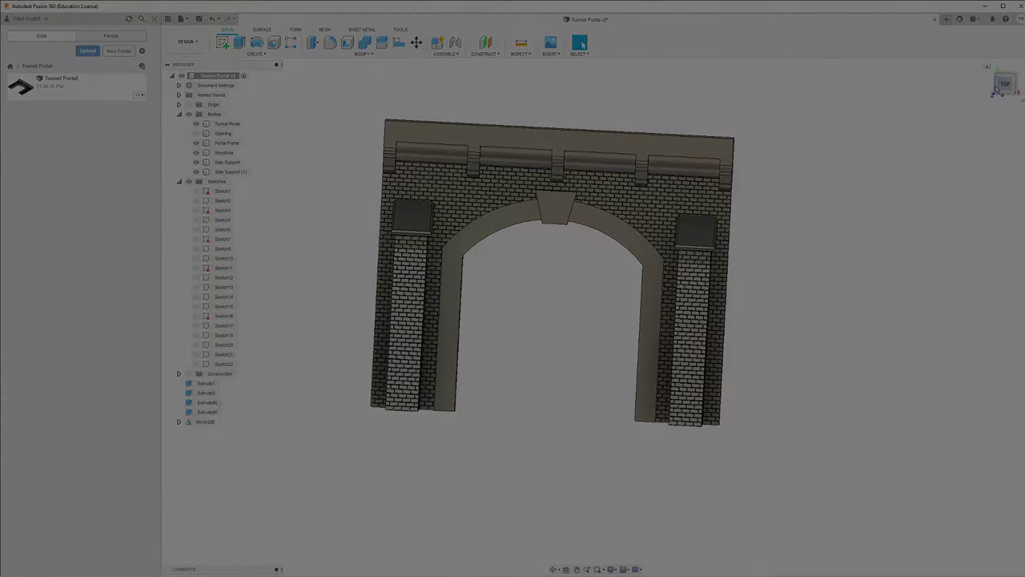
{"action": "left_click", "coordinate": [997, 90]}
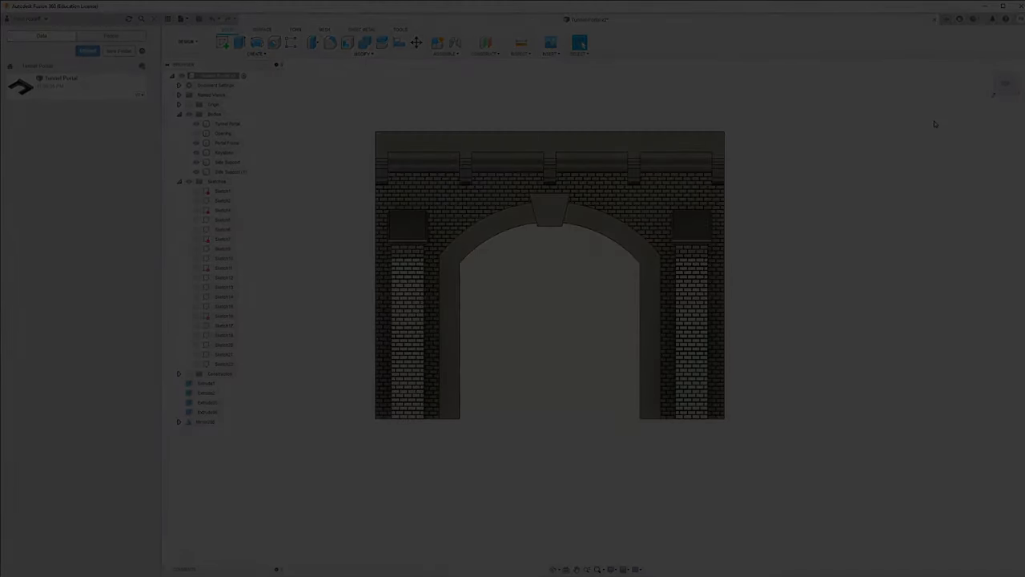